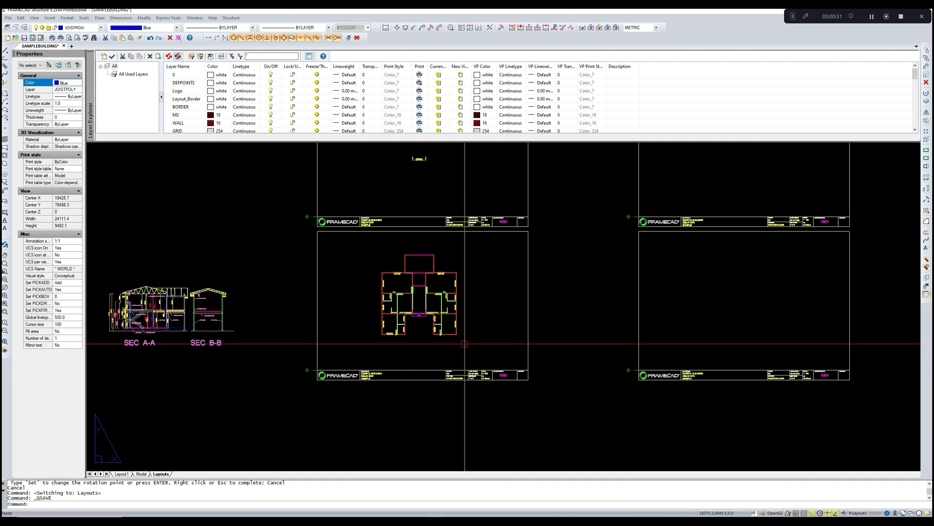
Step: Copy the whole floor plan to the same position on the neighbouring empty sheet, using the title block's upper-left corner as reference
{"action": "type", "text": "COPY"}
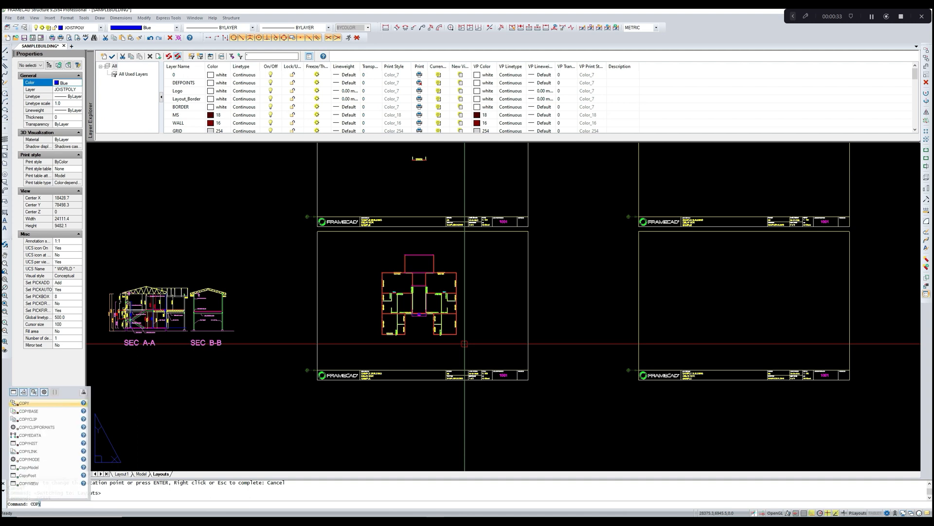
{"action": "key", "text": "Return"}
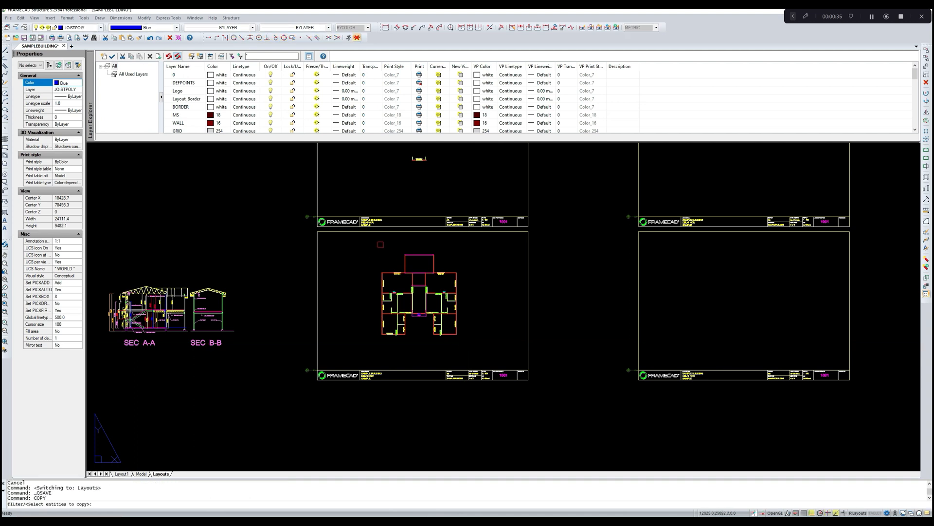
{"action": "left_click", "coordinate": [369, 252]}
{"action": "left_click", "coordinate": [477, 339]}
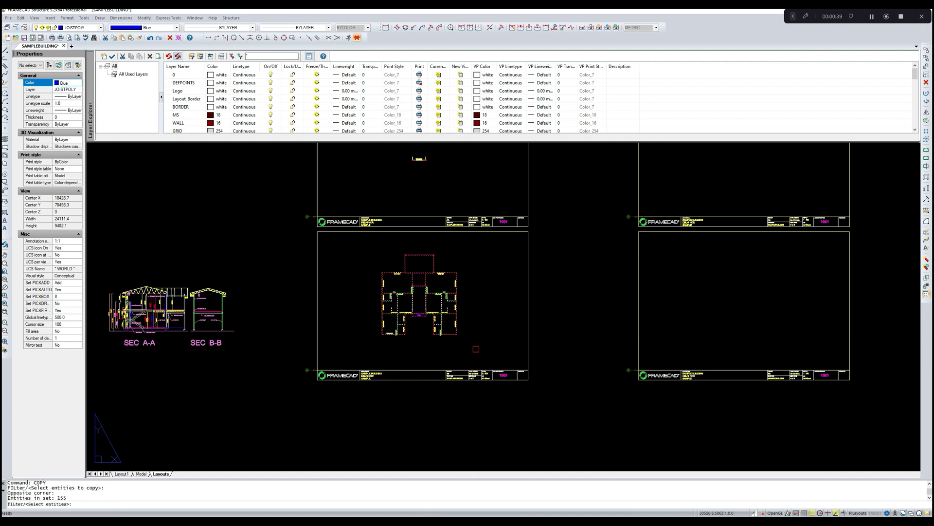
{"action": "key", "text": "Return"}
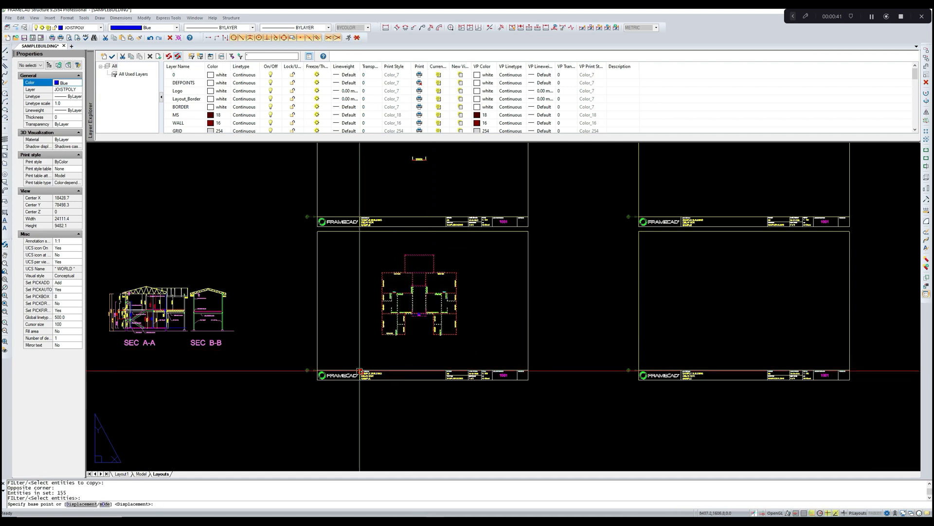
{"action": "left_click", "coordinate": [315, 371]}
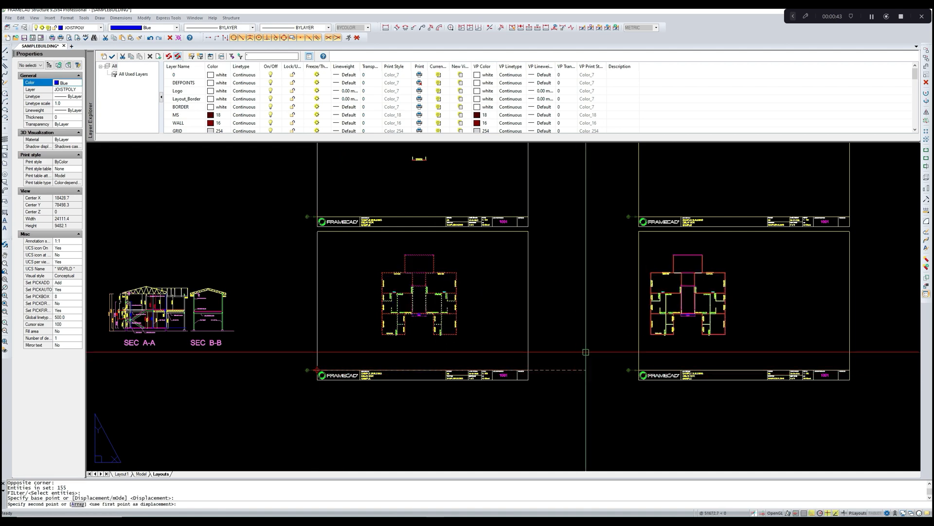
{"action": "scroll", "coordinate": [641, 371], "scroll_direction": "up", "scroll_amount": 2}
{"action": "scroll", "coordinate": [640, 373], "scroll_direction": "up", "scroll_amount": 2}
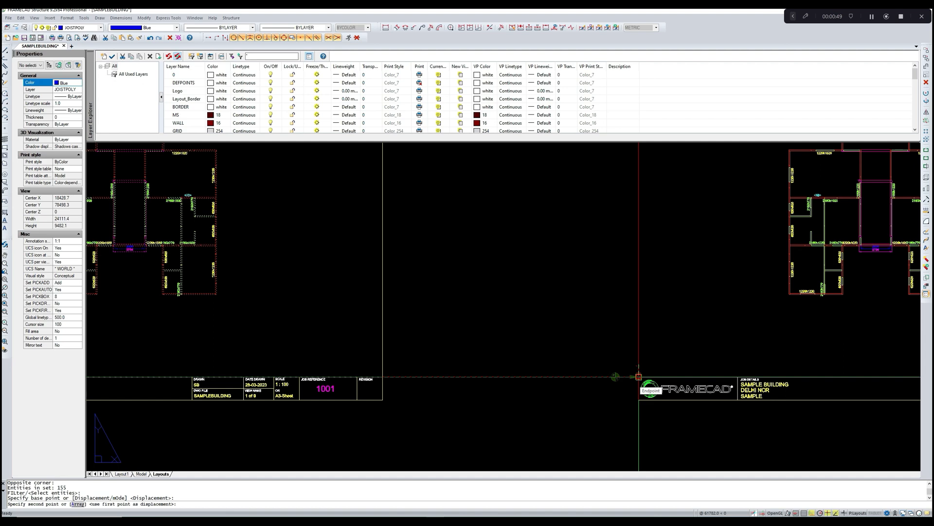
{"action": "left_click", "coordinate": [639, 376]}
{"action": "scroll", "coordinate": [691, 366], "scroll_direction": "down", "scroll_amount": 4}
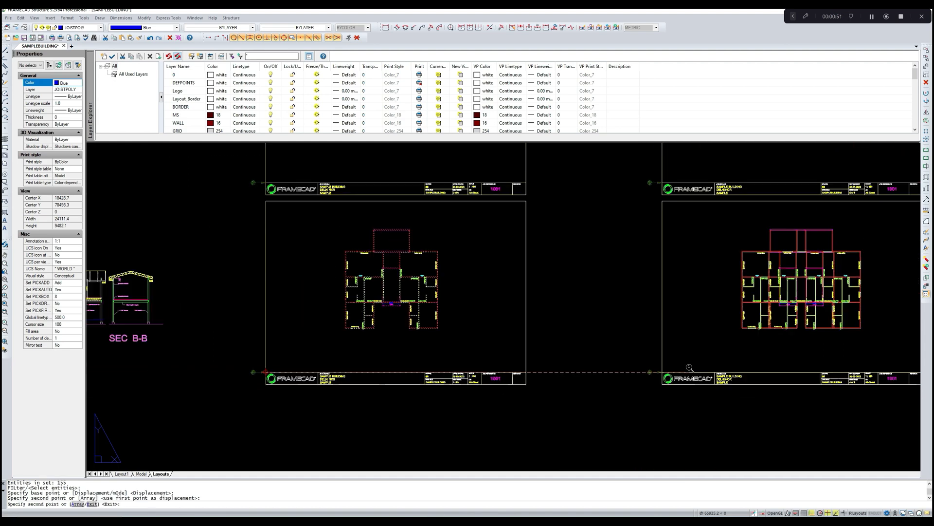
{"action": "middle_click_drag", "start_coordinate": [703, 361], "coordinate": [534, 383]}
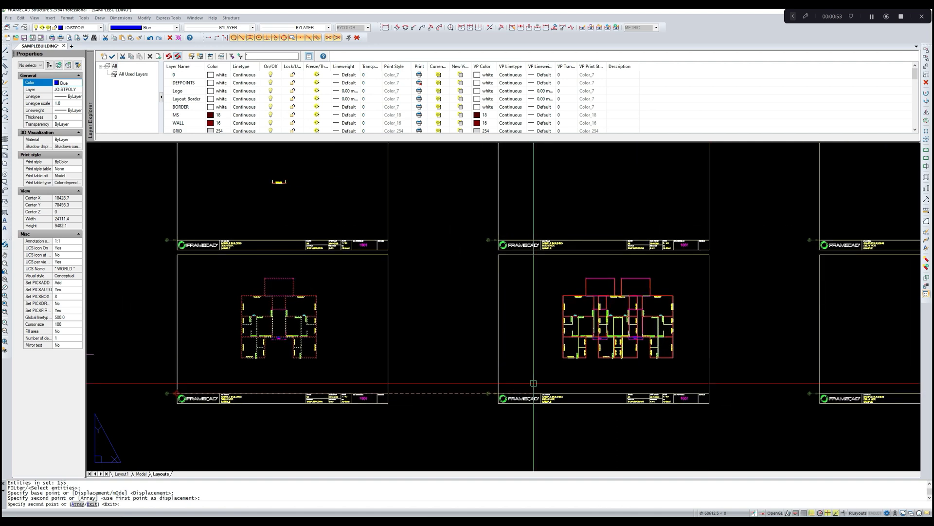
{"action": "key", "text": "Escape"}
Step: Compare the copied plan with the first floor plan PDF, examining the recreation room area
{"action": "scroll", "coordinate": [599, 385], "scroll_direction": "up", "scroll_amount": 5}
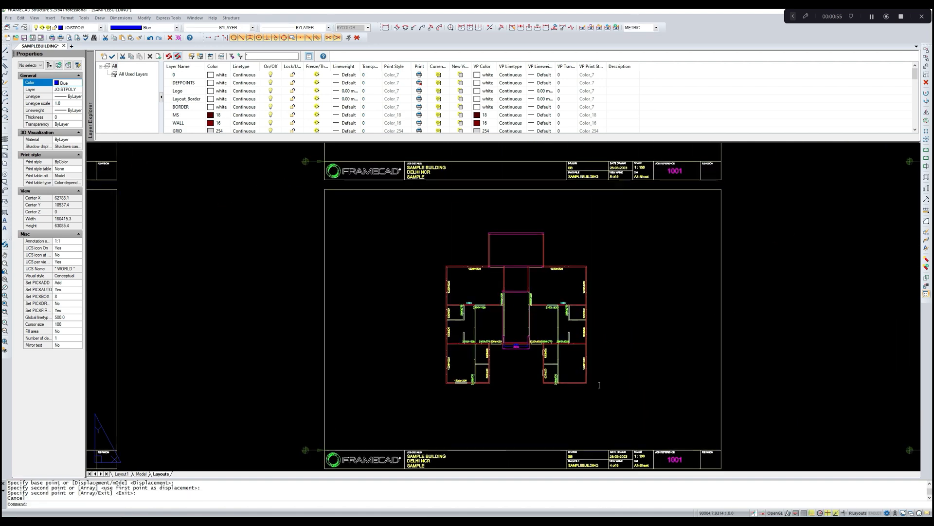
{"action": "scroll", "coordinate": [596, 385], "scroll_direction": "up", "scroll_amount": 3}
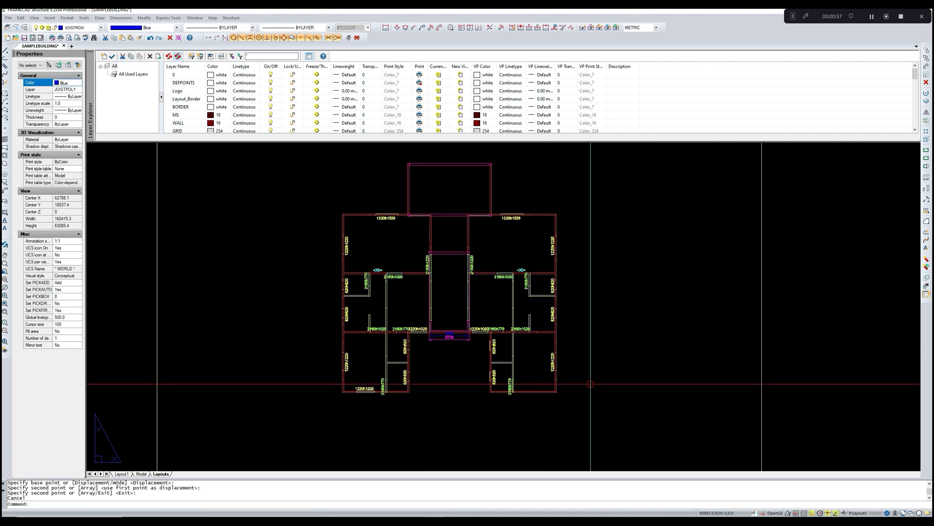
{"action": "scroll", "coordinate": [591, 384], "scroll_direction": "down", "scroll_amount": 5}
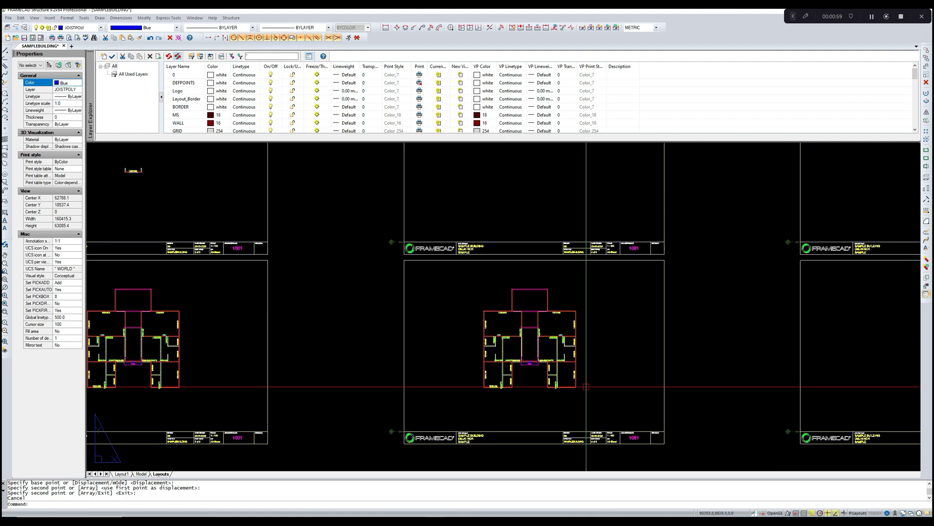
{"action": "scroll", "coordinate": [578, 386], "scroll_direction": "up", "scroll_amount": 1}
{"action": "scroll", "coordinate": [579, 363], "scroll_direction": "up", "scroll_amount": 5}
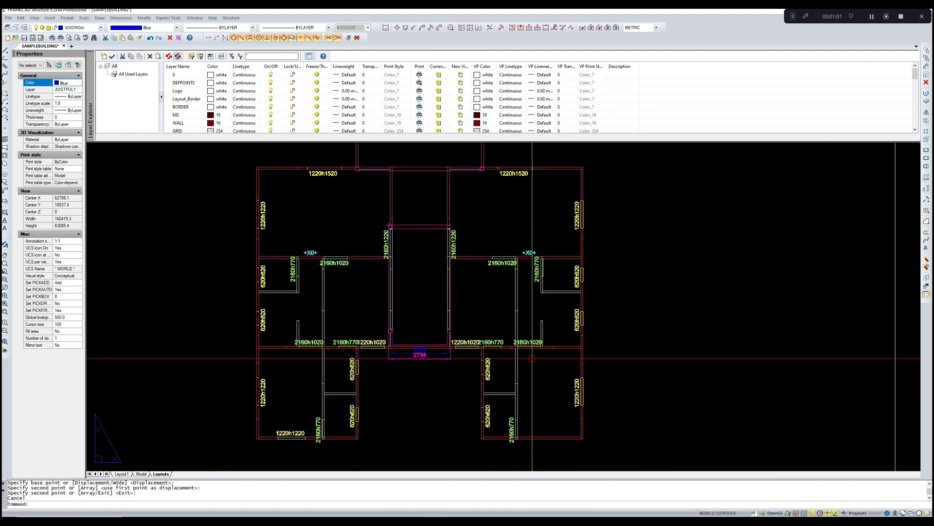
{"action": "scroll", "coordinate": [533, 359], "scroll_direction": "down", "scroll_amount": 3}
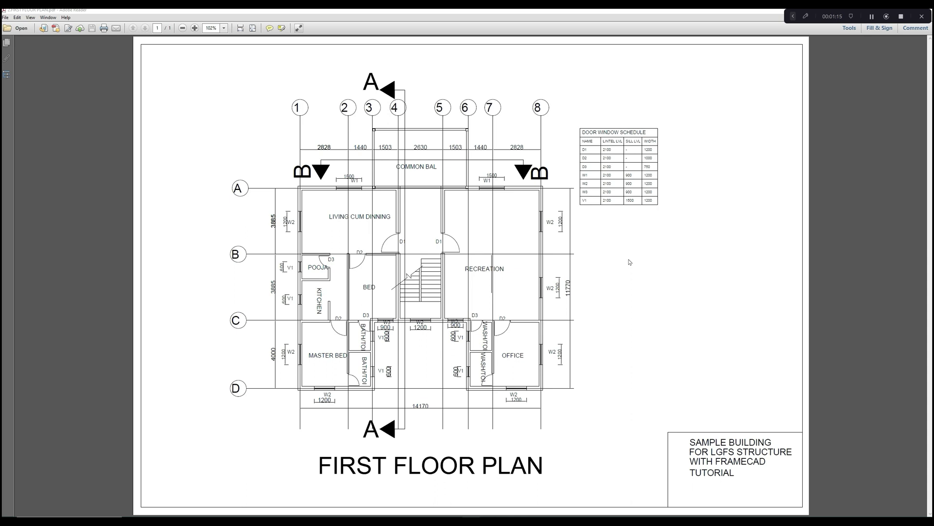
{"action": "scroll", "coordinate": [630, 262], "scroll_direction": "up", "scroll_amount": 1, "text": "ctrl"}
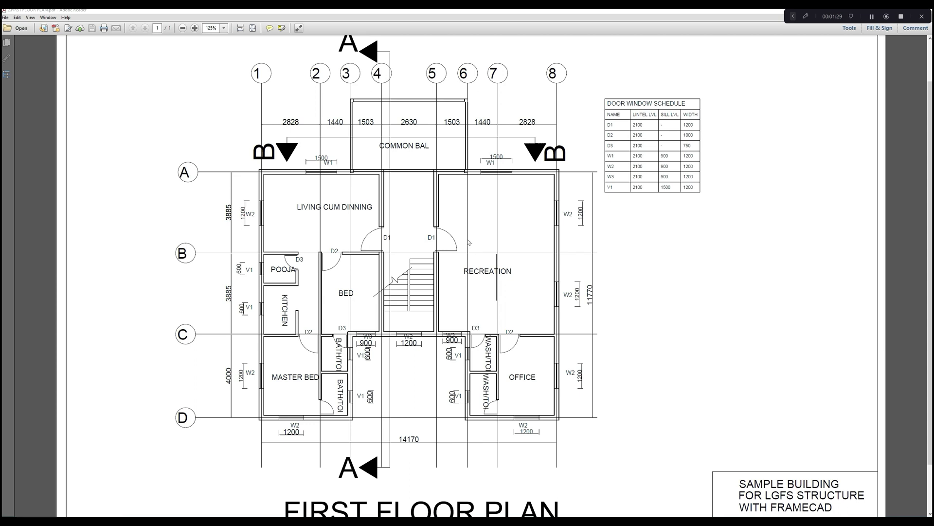
{"action": "left_click", "coordinate": [805, 16]}
{"action": "mouse_move", "coordinate": [522, 199]}
{"action": "left_mouse_down"}
{"action": "mouse_move", "coordinate": [464, 194]}
{"action": "mouse_move", "coordinate": [447, 285]}
{"action": "mouse_move", "coordinate": [520, 319]}
{"action": "mouse_move", "coordinate": [555, 263]}
{"action": "mouse_move", "coordinate": [517, 198]}
{"action": "left_mouse_up"}
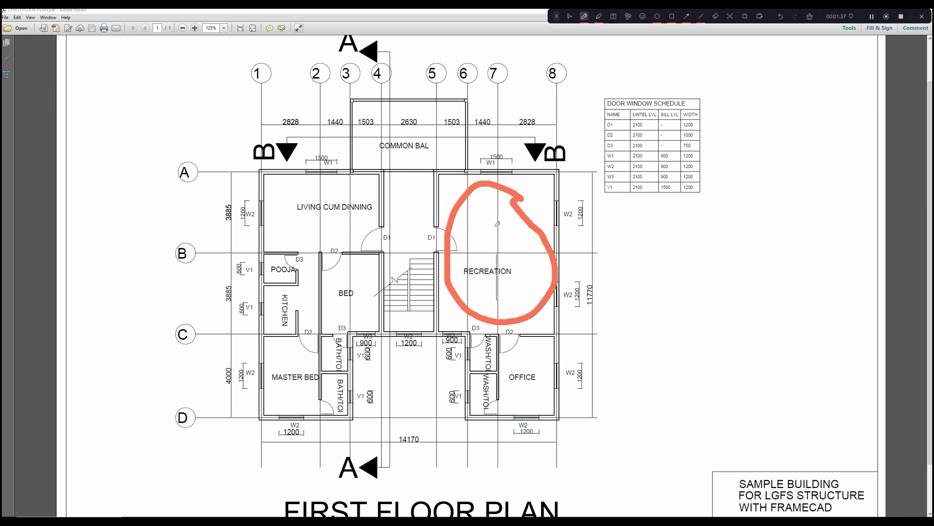
{"action": "left_click", "coordinate": [872, 16]}
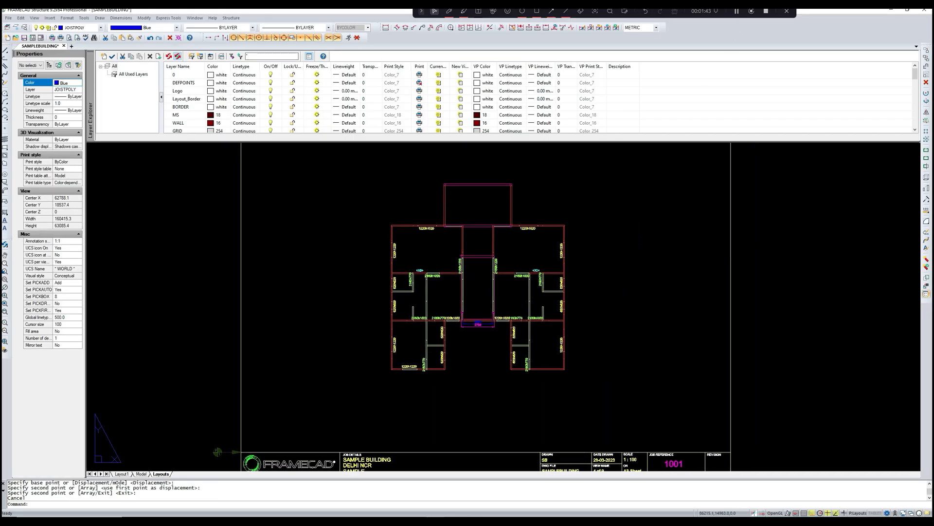
Step: Delete the long bedroom partition and the short kitchen partition in the right half of the copied plan
{"action": "scroll", "coordinate": [488, 268], "scroll_direction": "up", "scroll_amount": 6}
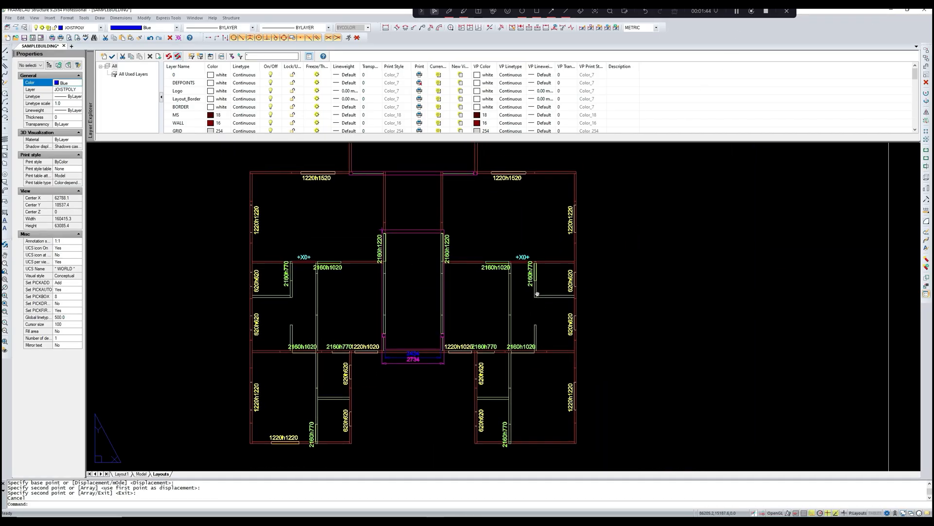
{"action": "scroll", "coordinate": [457, 260], "scroll_direction": "down", "scroll_amount": 2}
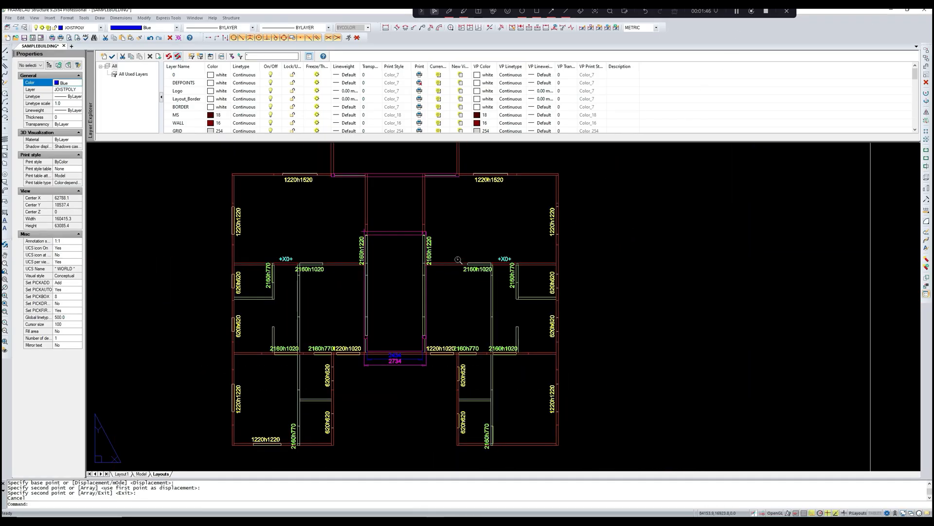
{"action": "left_click", "coordinate": [530, 336]}
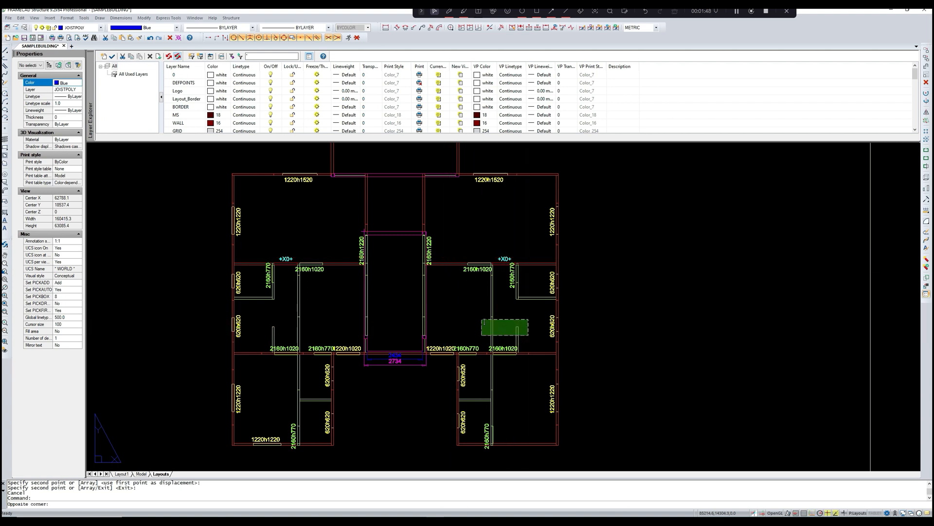
{"action": "left_click", "coordinate": [480, 315]}
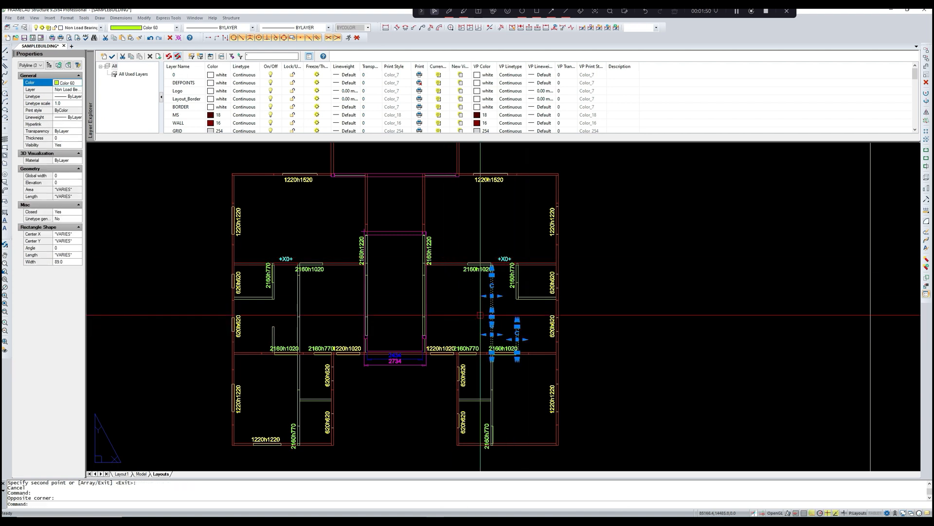
{"action": "key", "text": "Delete"}
Step: Delete the remaining partitions in the recreation area, including the small room's 2160h770 door wall and the cross wall with the 2160h1020 door
{"action": "scroll", "coordinate": [535, 272], "scroll_direction": "up", "scroll_amount": 2}
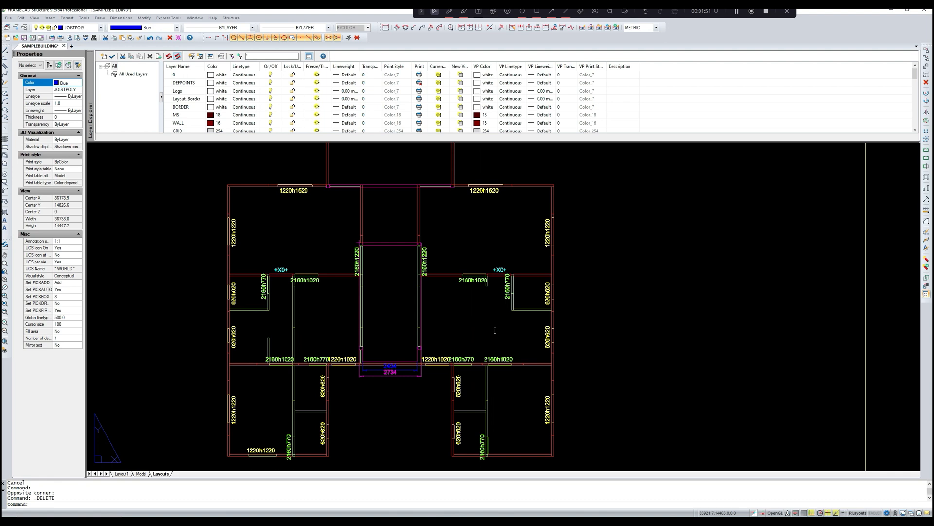
{"action": "left_click", "coordinate": [525, 326]}
{"action": "left_click", "coordinate": [489, 259]}
{"action": "key", "text": "Delete"}
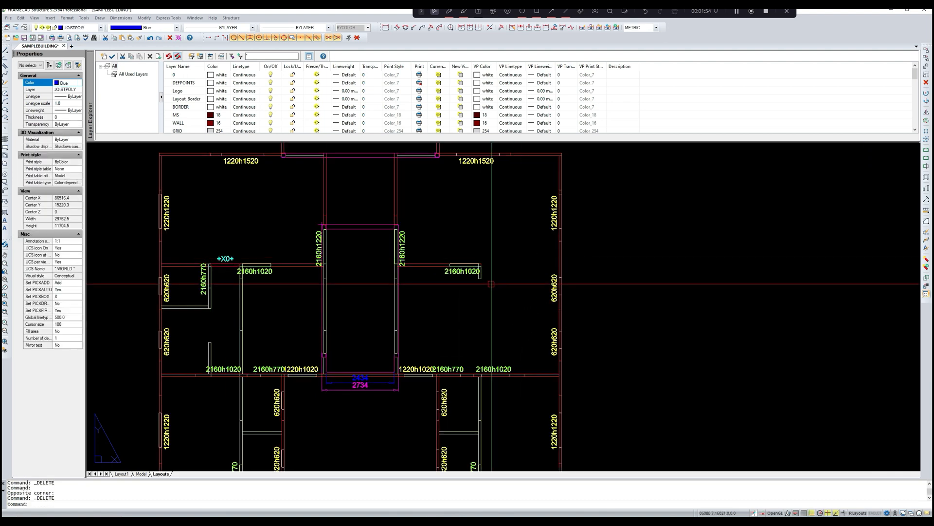
{"action": "left_click", "coordinate": [492, 293]}
{"action": "left_click", "coordinate": [427, 252]}
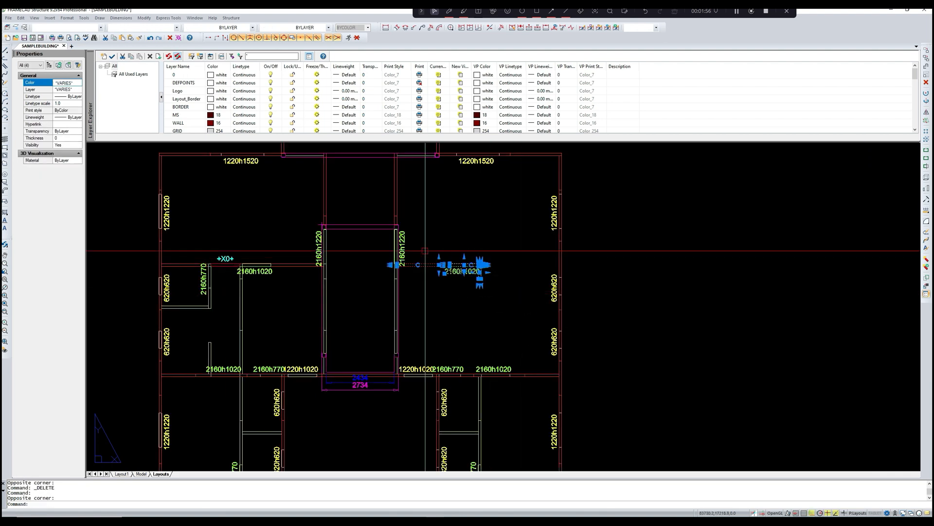
{"action": "key", "text": "Delete"}
Step: Examine the edited plan and its opened-up recreation area
{"action": "scroll", "coordinate": [481, 278], "scroll_direction": "down", "scroll_amount": 3}
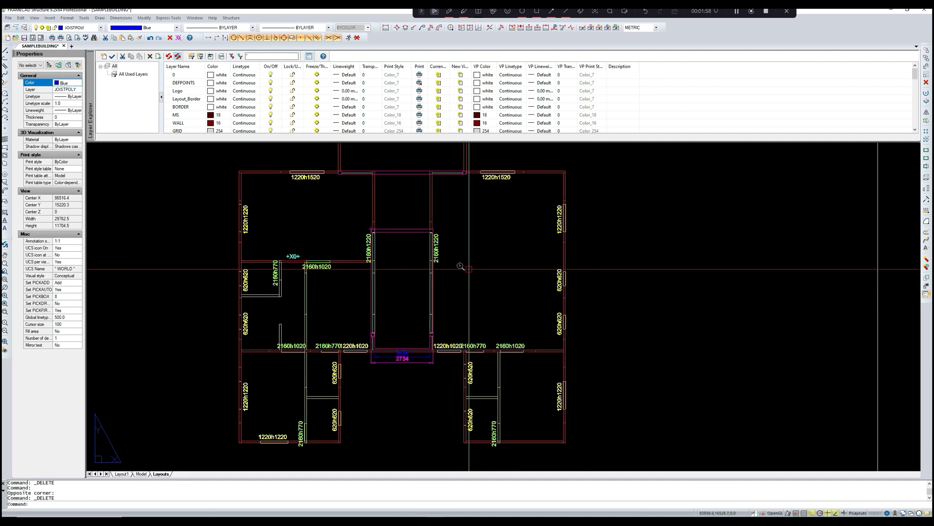
{"action": "middle_click_drag", "start_coordinate": [481, 277], "coordinate": [451, 280]}
{"action": "scroll", "coordinate": [458, 276], "scroll_direction": "down", "scroll_amount": 2}
{"action": "scroll", "coordinate": [447, 294], "scroll_direction": "down", "scroll_amount": 2}
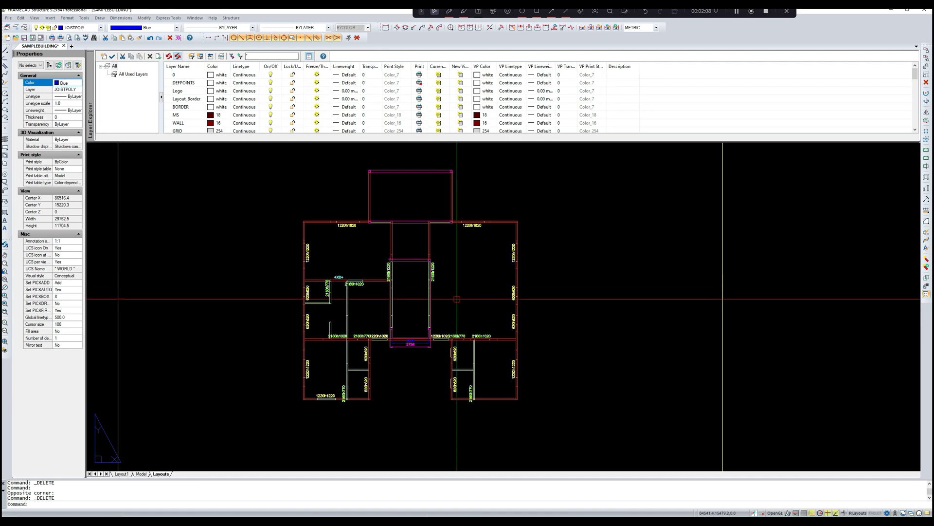
{"action": "scroll", "coordinate": [457, 281], "scroll_direction": "up", "scroll_amount": 3}
{"action": "scroll", "coordinate": [462, 282], "scroll_direction": "down", "scroll_amount": 1}
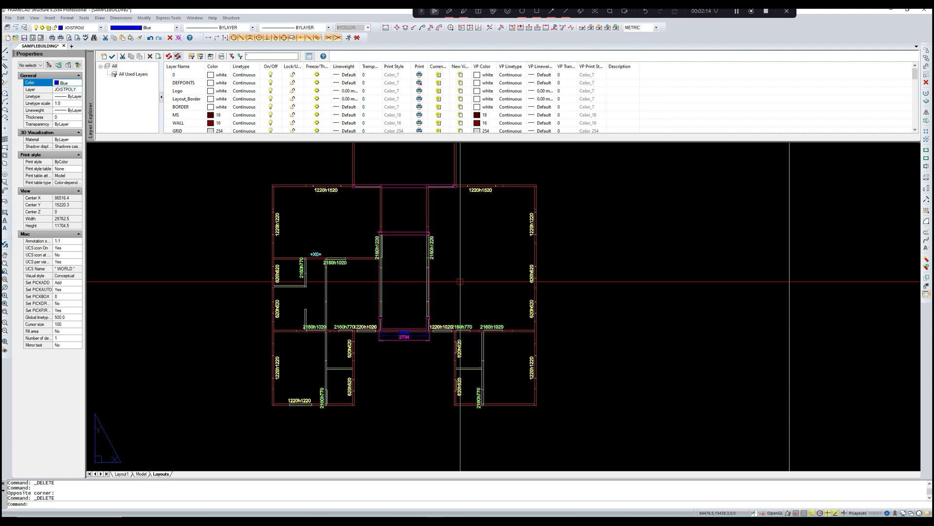
{"action": "scroll", "coordinate": [462, 292], "scroll_direction": "down", "scroll_amount": 1}
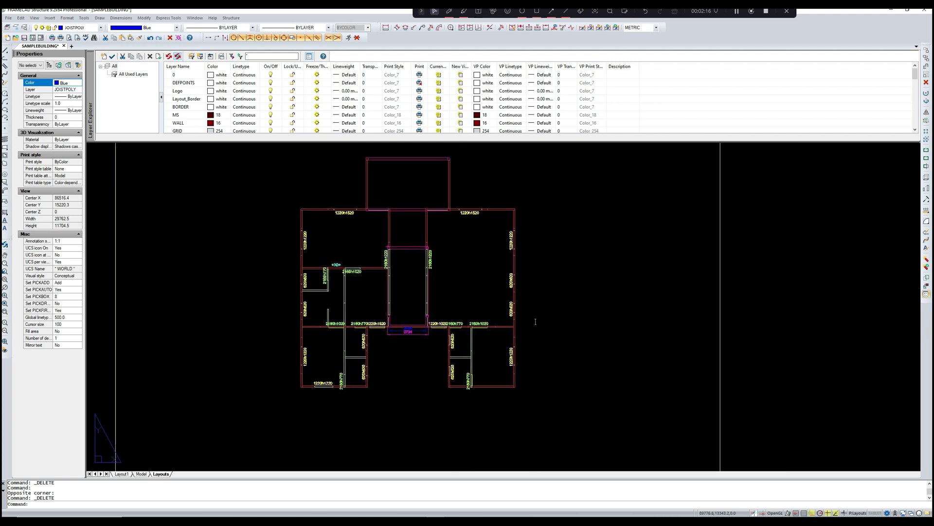
{"action": "scroll", "coordinate": [536, 321], "scroll_direction": "up", "scroll_amount": 1}
{"action": "key", "text": "Escape"}
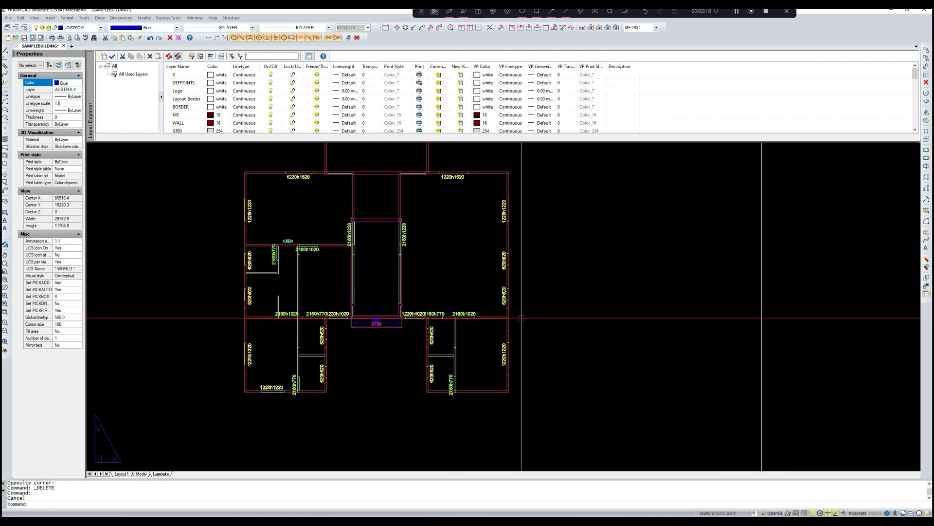
Step: List the properties of all entities in the edited plan, look through the beam properties and close them without changes
{"action": "type", "text": "LI"}
{"action": "key", "text": "Return"}
{"action": "scroll", "coordinate": [545, 377], "scroll_direction": "down", "scroll_amount": 1}
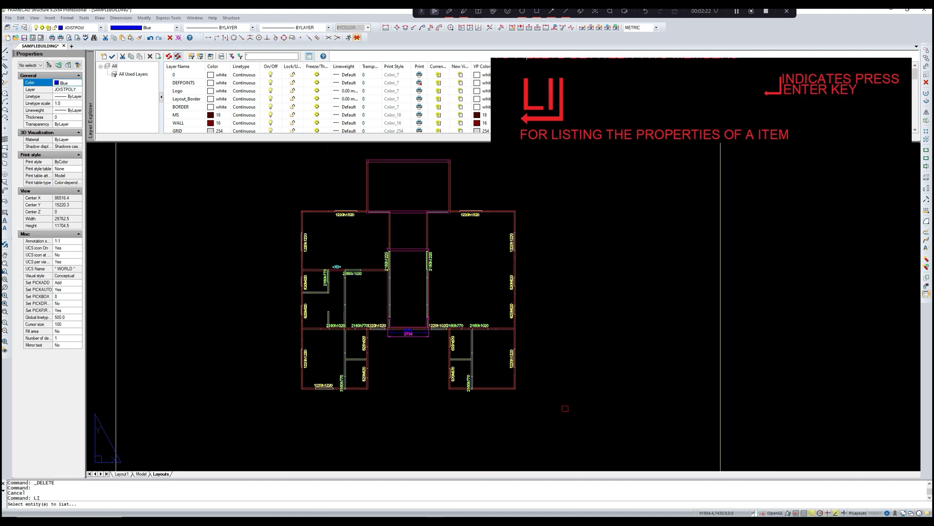
{"action": "left_click", "coordinate": [618, 408]}
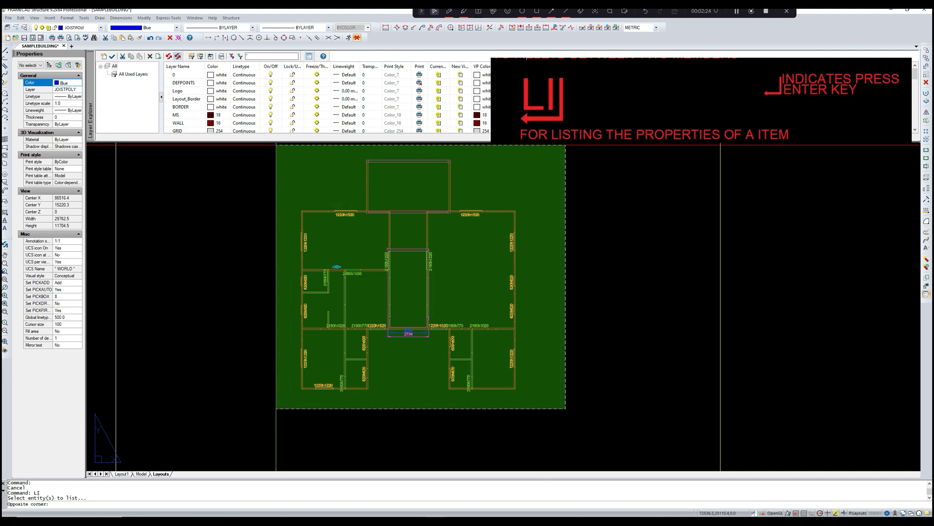
{"action": "left_click", "coordinate": [275, 144]}
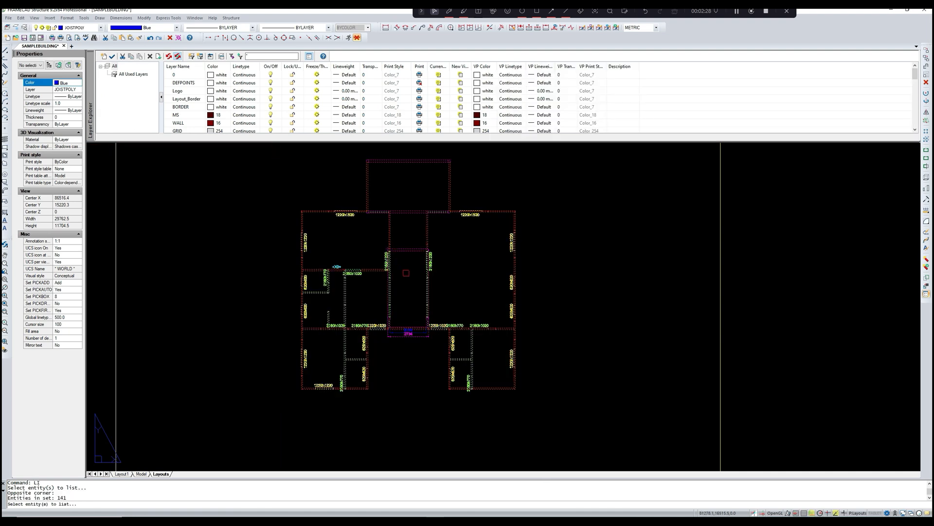
{"action": "key", "text": "Return"}
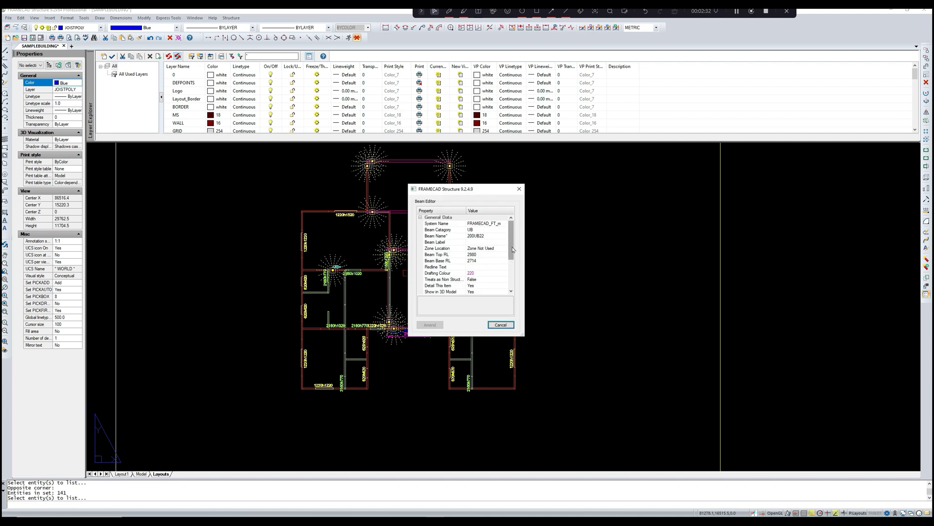
{"action": "left_click_drag", "start_coordinate": [511, 248], "coordinate": [512, 249]}
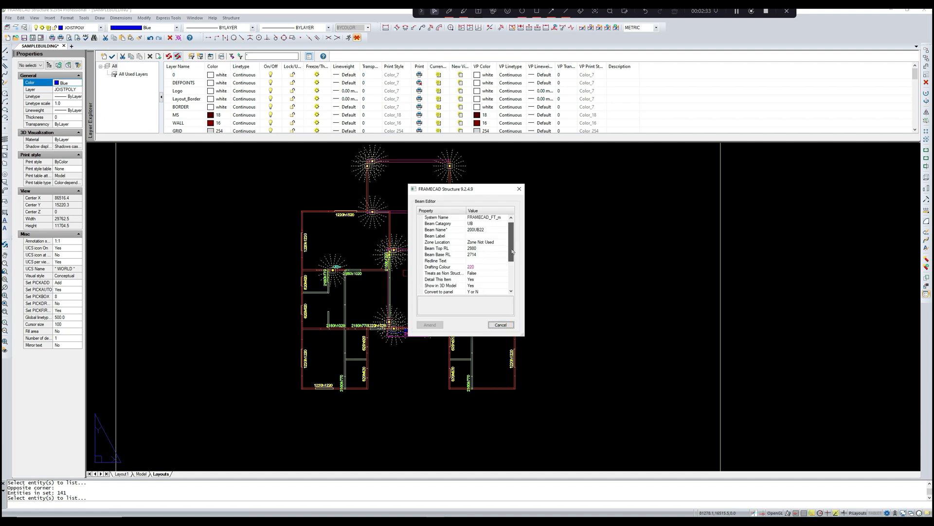
{"action": "left_click", "coordinate": [520, 189]}
Step: List the properties of all walls in the copied first-floor plan, selecting the whole plan
{"action": "scroll", "coordinate": [527, 294], "scroll_direction": "up", "scroll_amount": 4}
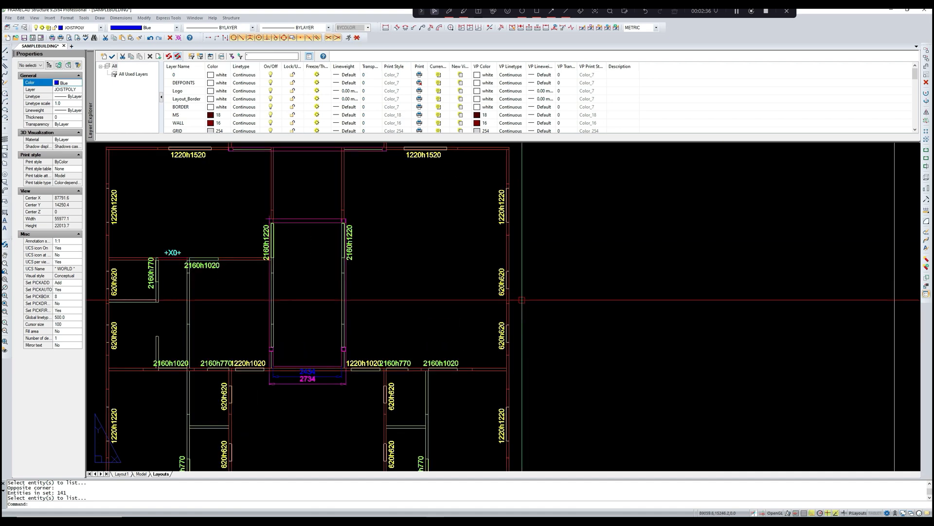
{"action": "type", "text": "LI"}
{"action": "key", "text": "Return"}
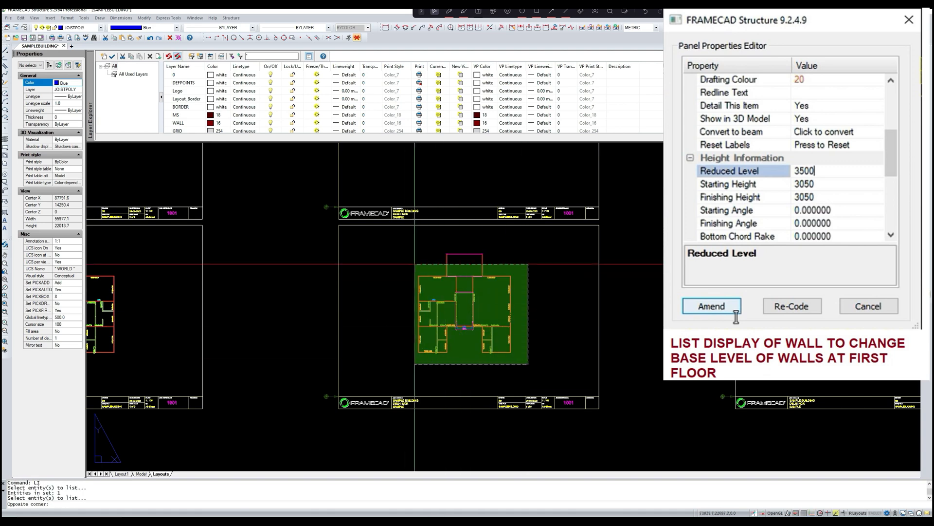
{"action": "left_click", "coordinate": [415, 264]}
{"action": "key", "text": "Return"}
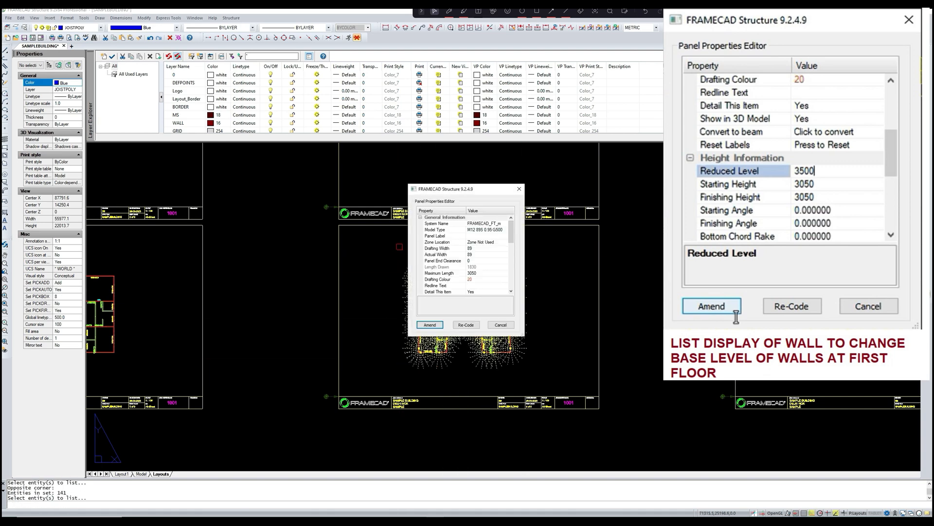
Step: Set the listed walls' Reduced Level to 3500, decline updating the heights to maintain the top plate level, and apply the amendment
{"action": "scroll", "coordinate": [501, 257], "scroll_direction": "down", "scroll_amount": 3}
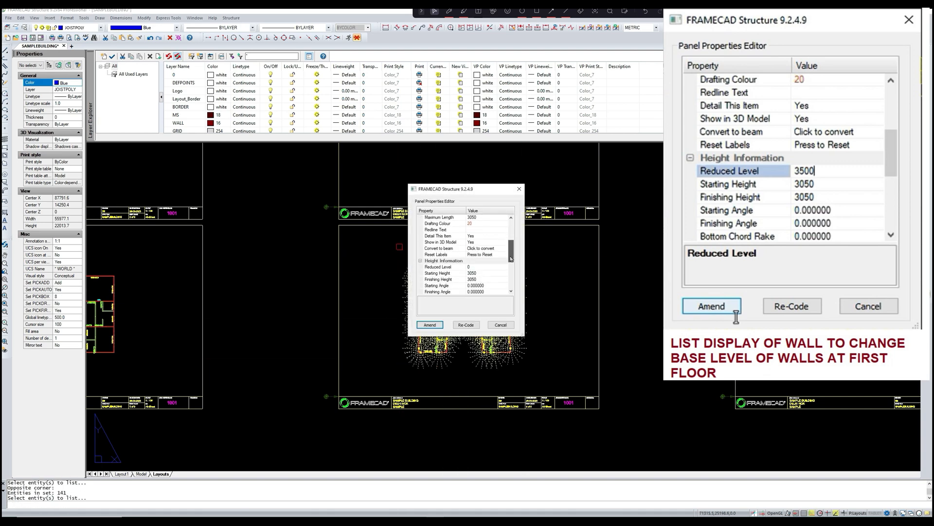
{"action": "left_click", "coordinate": [475, 261]}
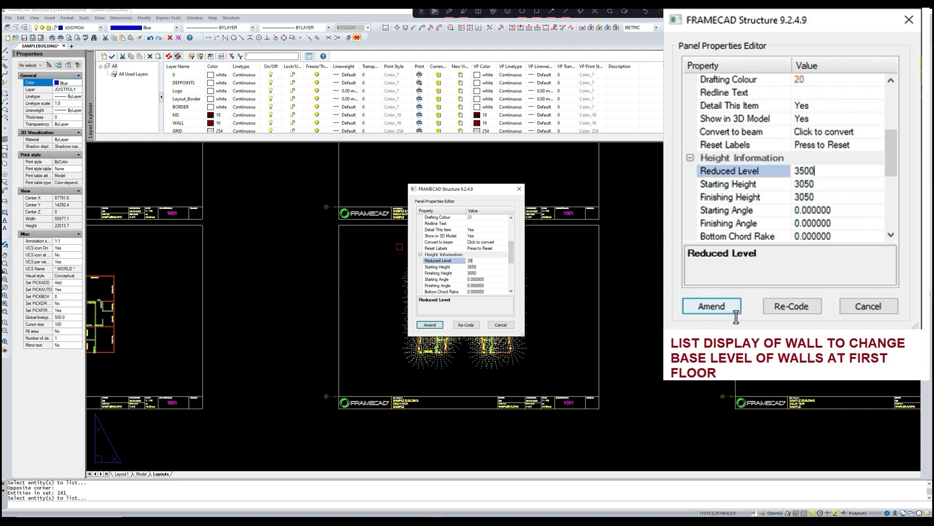
{"action": "left_click", "coordinate": [430, 325]}
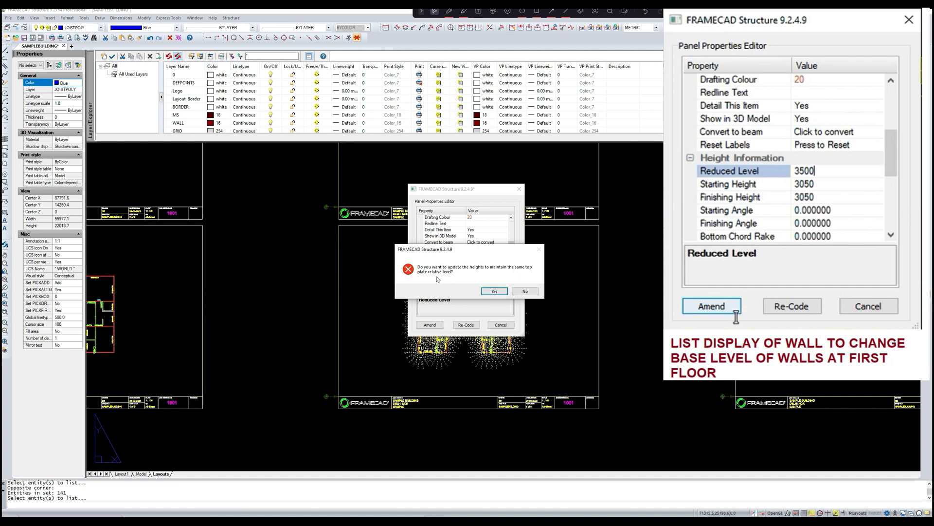
{"action": "left_click", "coordinate": [525, 292]}
{"action": "left_click", "coordinate": [526, 292]}
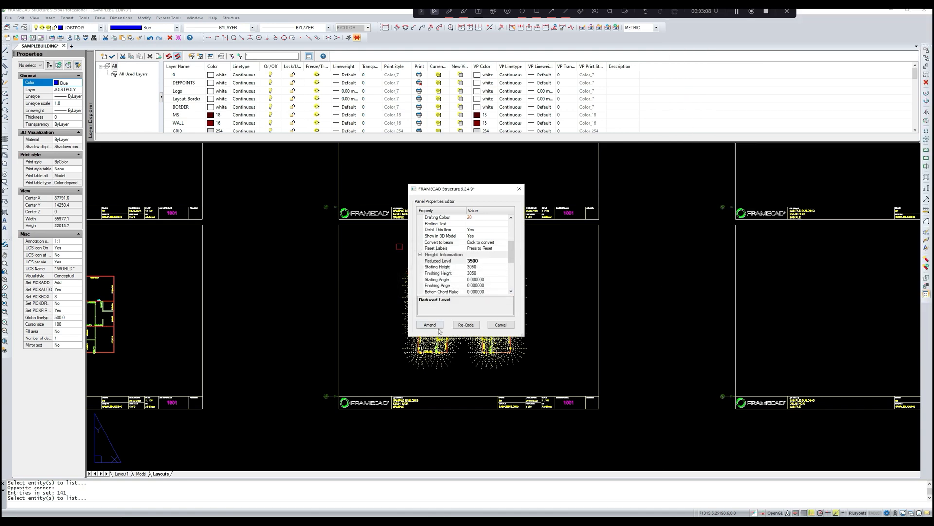
{"action": "left_click", "coordinate": [435, 325]}
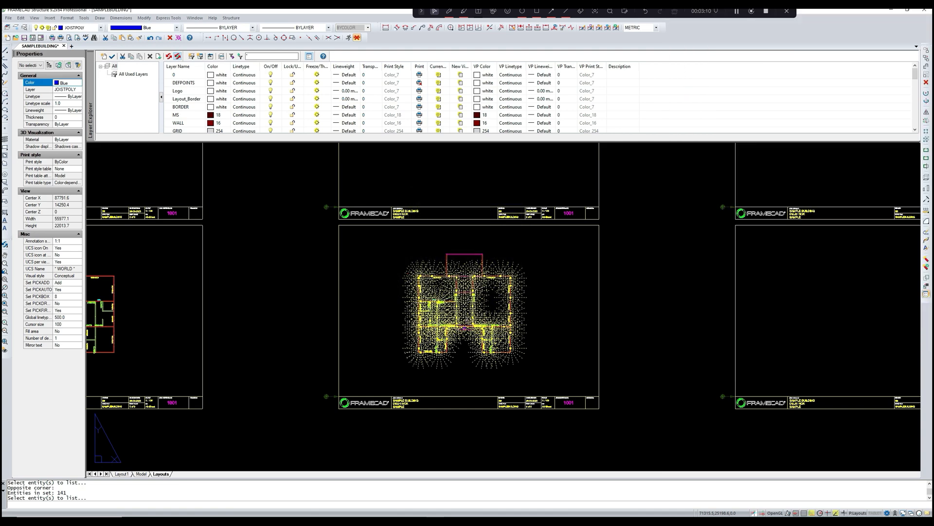
{"action": "key", "text": "Escape"}
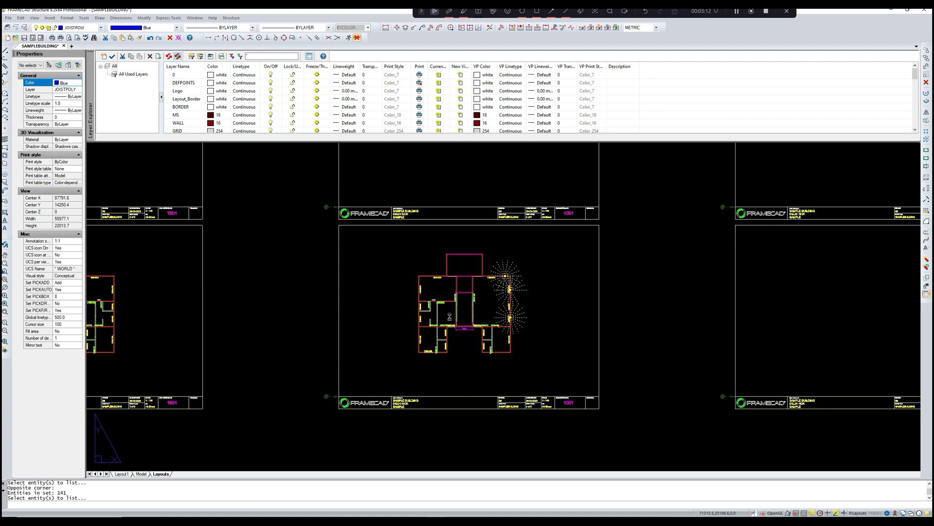
Step: Examine the amended first-floor plan, including the central corridor and the rooms around it
{"action": "scroll", "coordinate": [448, 316], "scroll_direction": "up", "scroll_amount": 2}
{"action": "scroll", "coordinate": [449, 315], "scroll_direction": "up", "scroll_amount": 2}
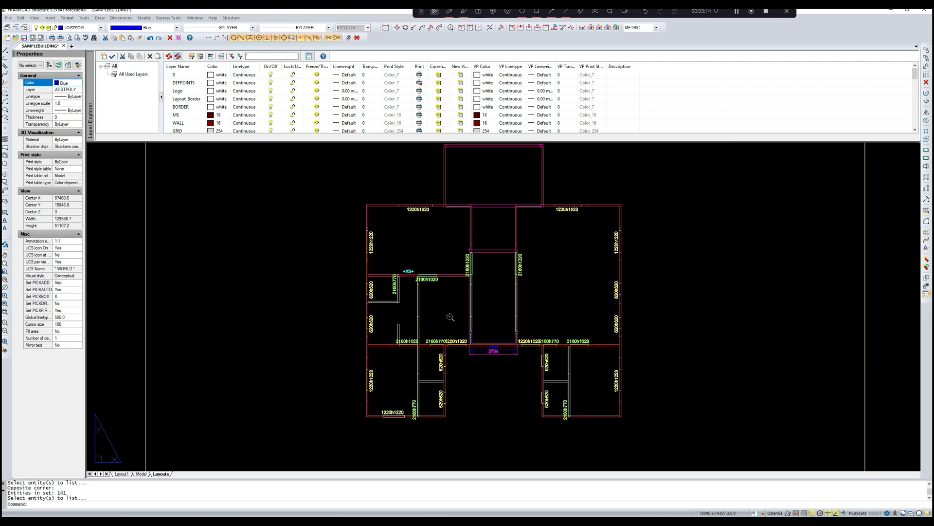
{"action": "scroll", "coordinate": [448, 315], "scroll_direction": "down", "scroll_amount": 1}
{"action": "scroll", "coordinate": [437, 298], "scroll_direction": "up", "scroll_amount": 3}
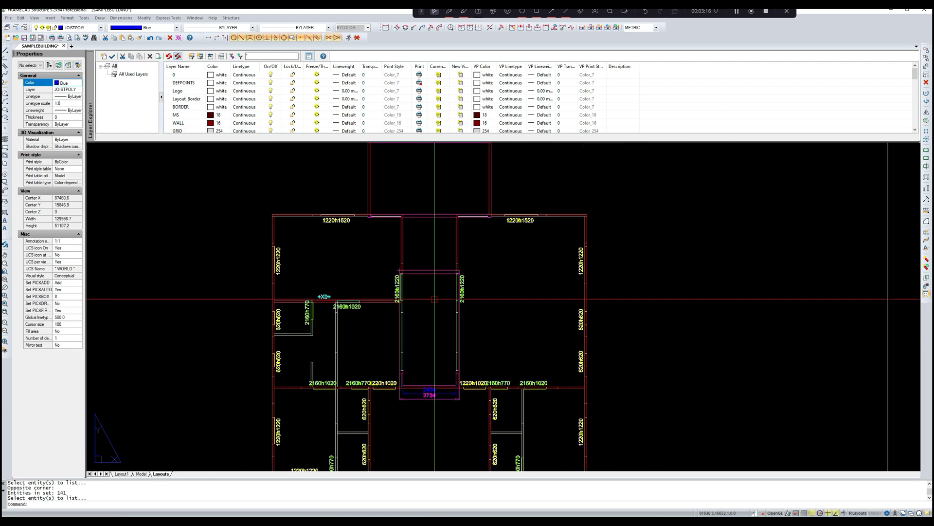
{"action": "middle_click_drag", "start_coordinate": [437, 300], "coordinate": [423, 286]}
{"action": "scroll", "coordinate": [421, 292], "scroll_direction": "up", "scroll_amount": 1}
{"action": "scroll", "coordinate": [420, 297], "scroll_direction": "down", "scroll_amount": 1}
{"action": "scroll", "coordinate": [418, 299], "scroll_direction": "down", "scroll_amount": 1}
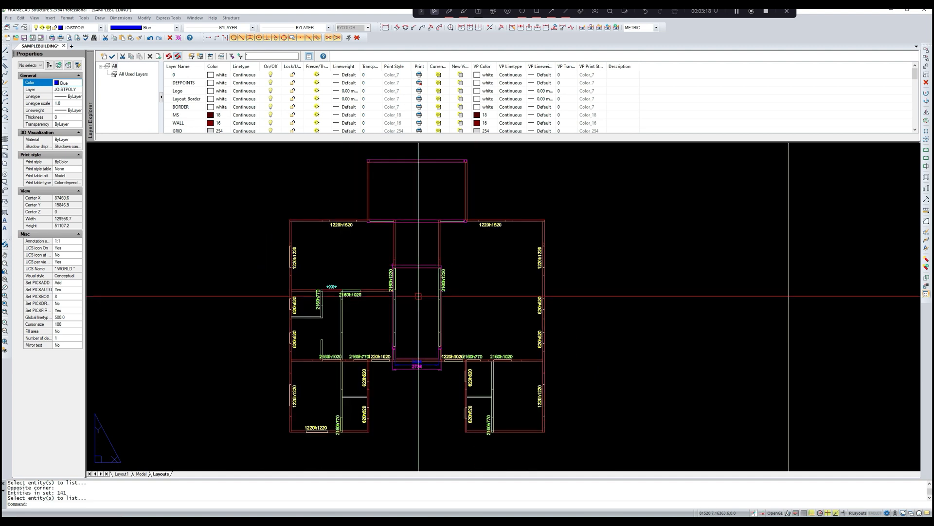
{"action": "middle_click_drag", "start_coordinate": [438, 354], "coordinate": [445, 326]}
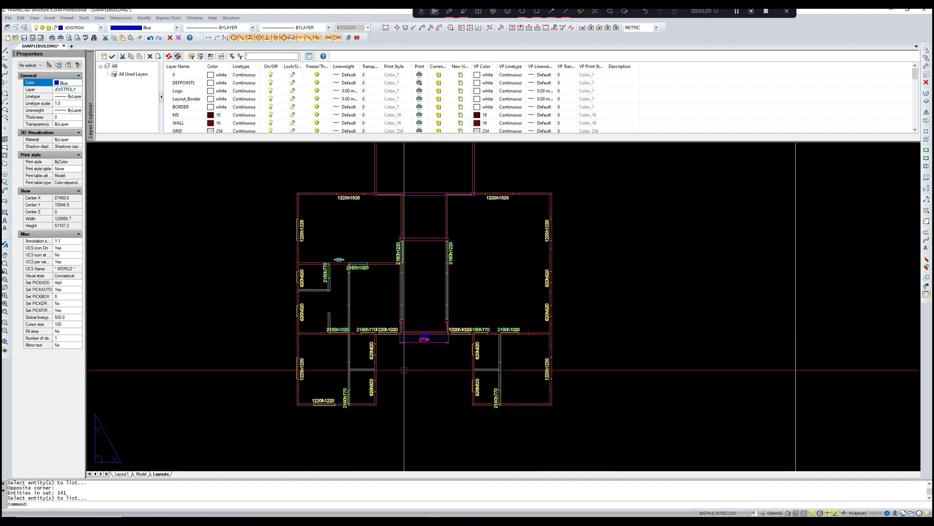
{"action": "scroll", "coordinate": [404, 370], "scroll_direction": "up", "scroll_amount": 1}
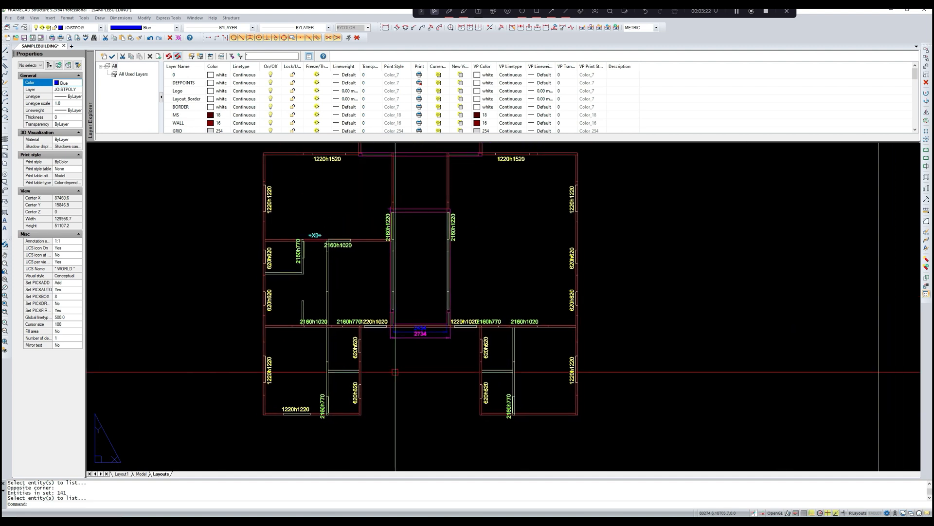
{"action": "scroll", "coordinate": [397, 373], "scroll_direction": "down", "scroll_amount": 1}
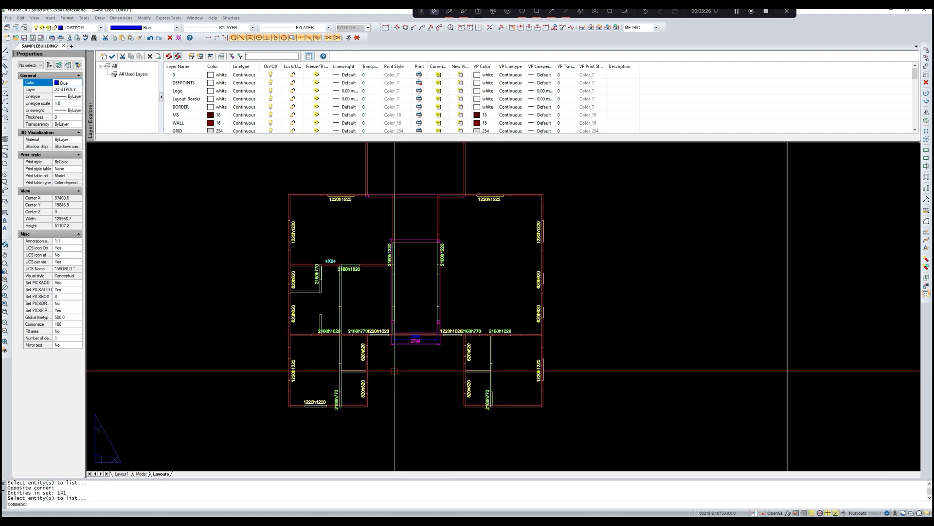
{"action": "middle_click_drag", "start_coordinate": [394, 371], "coordinate": [395, 386]}
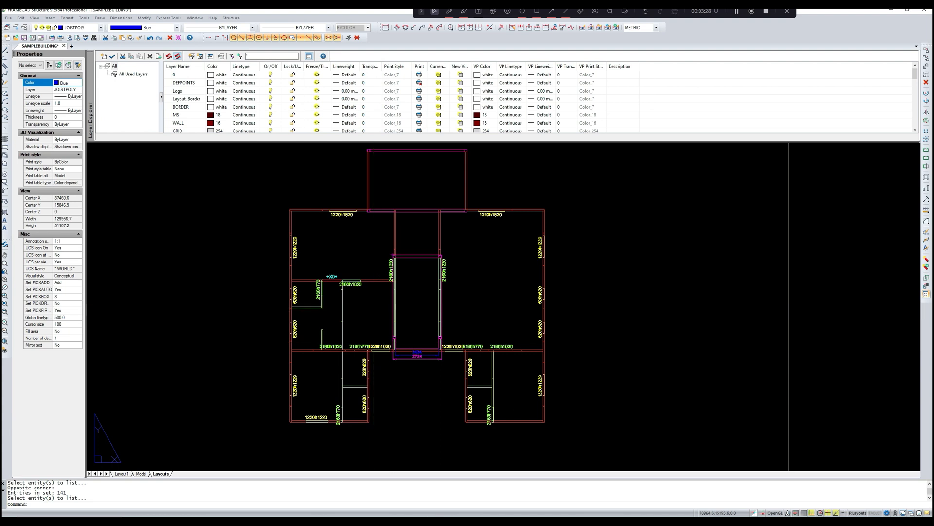
{"action": "mouse_move", "coordinate": [376, 305]}
{"action": "middle_mouse_down"}
{"action": "mouse_move", "coordinate": [371, 319]}
{"action": "mouse_move", "coordinate": [386, 304]}
{"action": "mouse_move", "coordinate": [372, 308]}
{"action": "middle_mouse_up"}
{"action": "scroll", "coordinate": [380, 305], "scroll_direction": "up", "scroll_amount": 2}
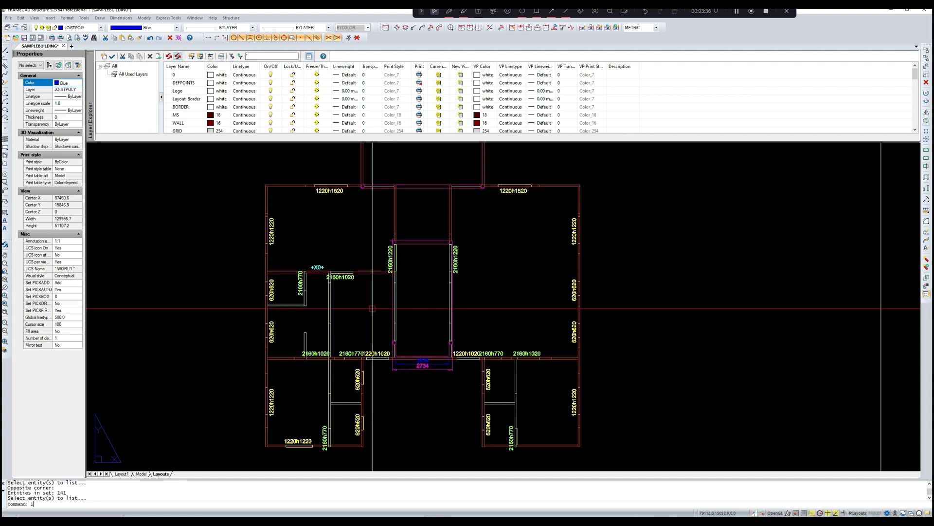
Step: List the properties of the four short wall panels flanking the central corridor above the 2160h1220 doors
{"action": "type", "text": "LI"}
{"action": "key", "text": "Return"}
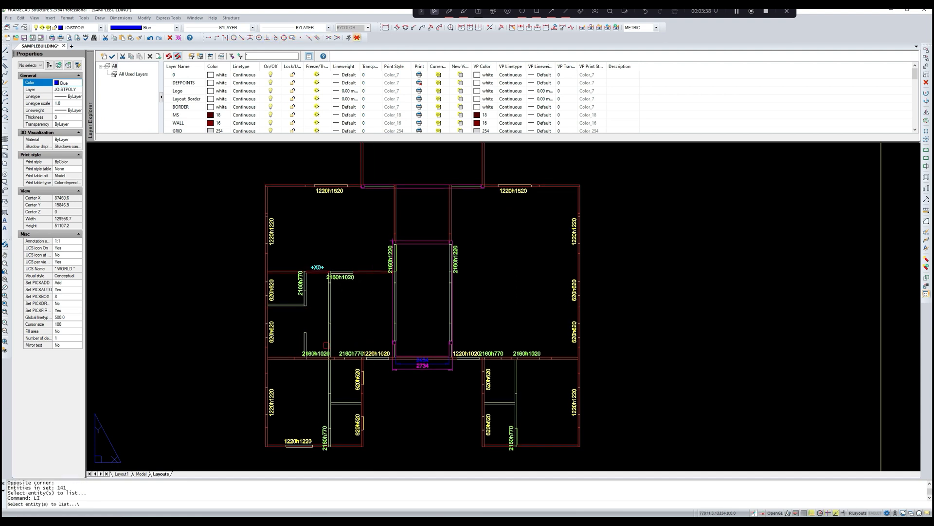
{"action": "scroll", "coordinate": [326, 348], "scroll_direction": "up", "scroll_amount": 2}
{"action": "scroll", "coordinate": [327, 347], "scroll_direction": "down", "scroll_amount": 2}
{"action": "middle_click_drag", "start_coordinate": [346, 327], "coordinate": [309, 328]}
{"action": "scroll", "coordinate": [312, 309], "scroll_direction": "up", "scroll_amount": 2}
{"action": "scroll", "coordinate": [313, 324], "scroll_direction": "down", "scroll_amount": 2}
{"action": "scroll", "coordinate": [418, 294], "scroll_direction": "up", "scroll_amount": 2}
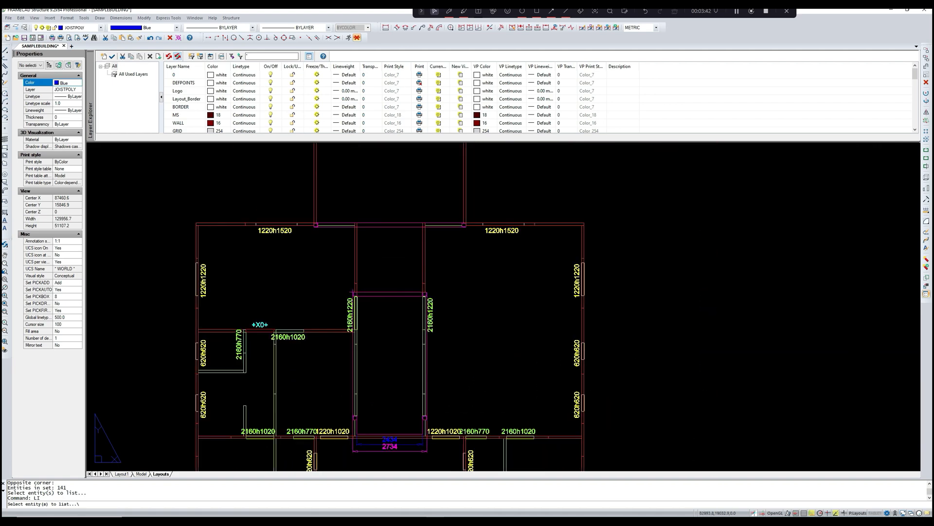
{"action": "left_click", "coordinate": [425, 270]}
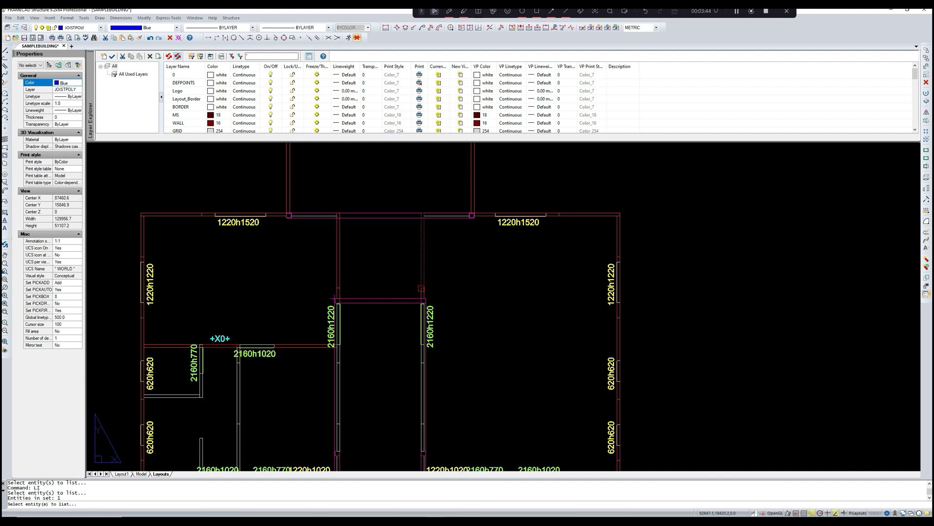
{"action": "scroll", "coordinate": [420, 288], "scroll_direction": "up", "scroll_amount": 2}
{"action": "left_click", "coordinate": [423, 293]}
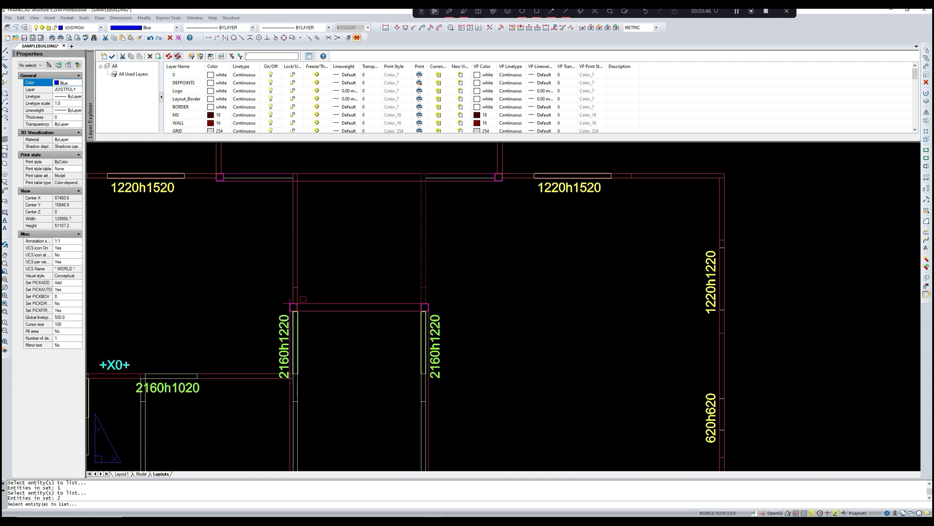
{"action": "left_click", "coordinate": [299, 297]}
{"action": "scroll", "coordinate": [298, 272], "scroll_direction": "down", "scroll_amount": 5}
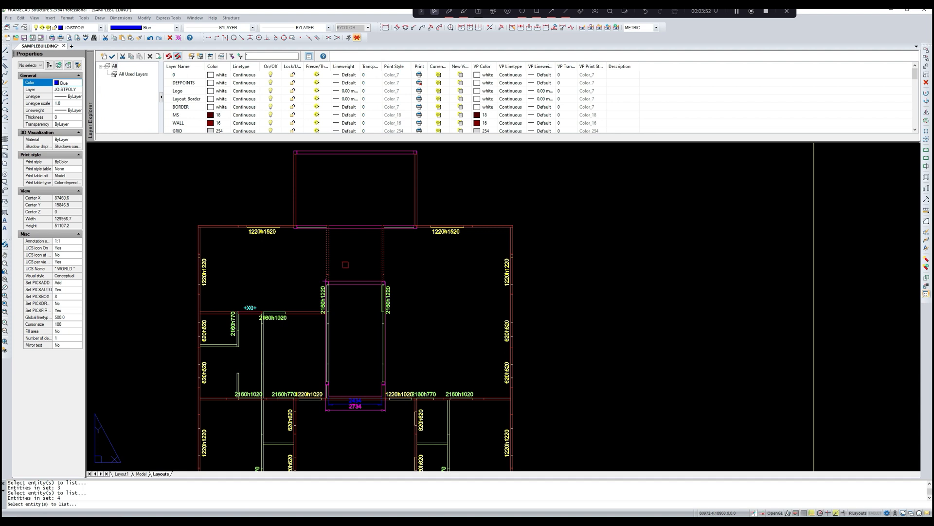
{"action": "middle_click_drag", "start_coordinate": [405, 268], "coordinate": [462, 257]}
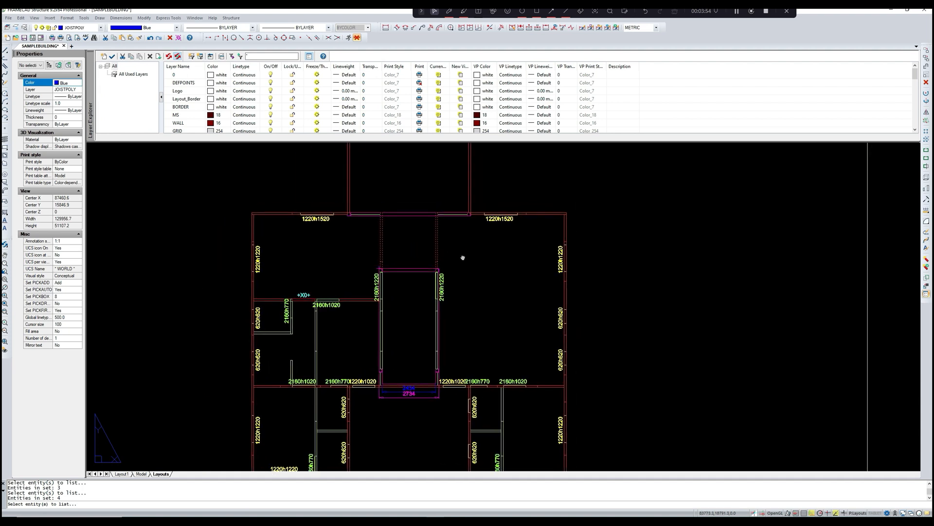
{"action": "key", "text": "Return"}
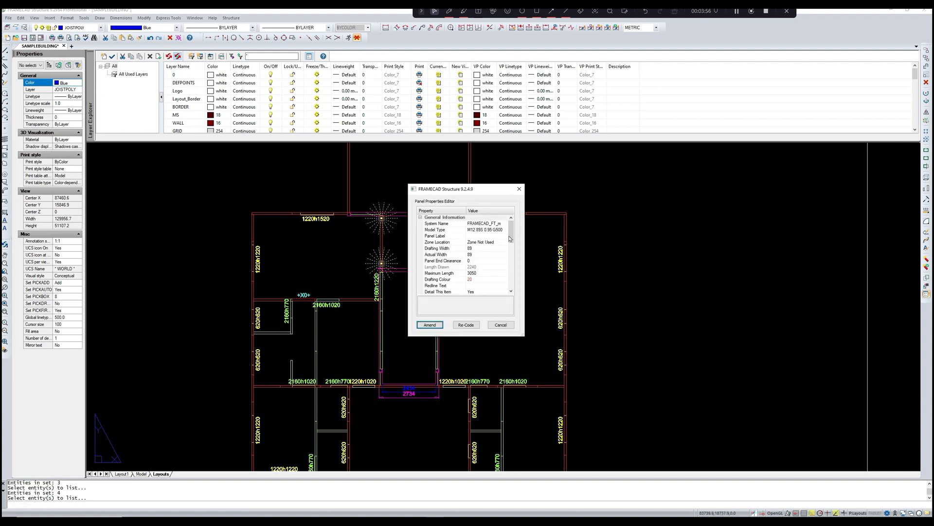
Step: Change the Usage Type in the loading information of the selected corridor wall panels and apply the amendment
{"action": "left_click_drag", "start_coordinate": [511, 237], "coordinate": [509, 260]}
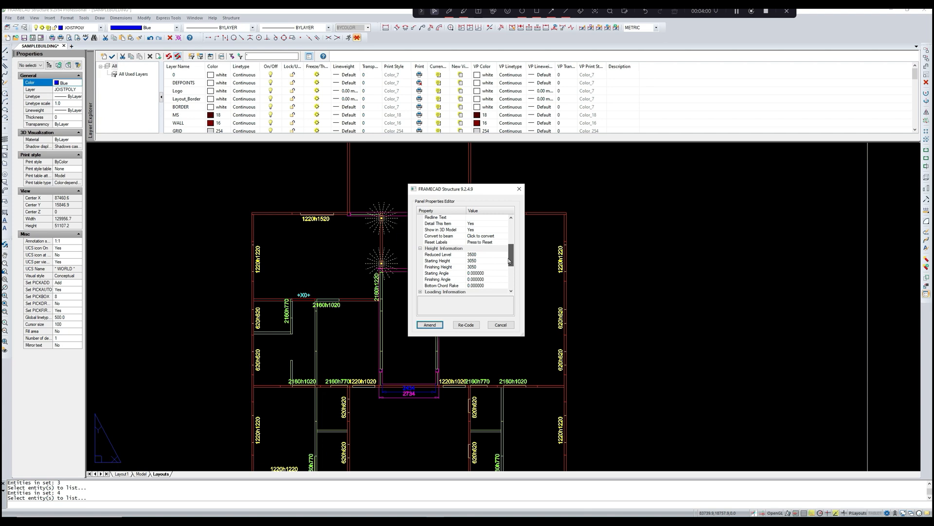
{"action": "left_click_drag", "start_coordinate": [512, 261], "coordinate": [511, 265]}
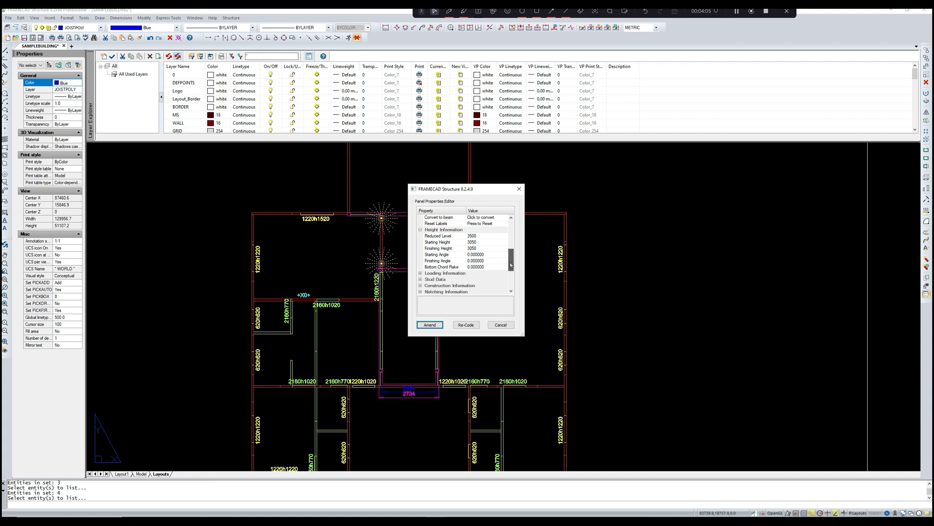
{"action": "left_click", "coordinate": [421, 273]}
{"action": "left_click", "coordinate": [496, 286]}
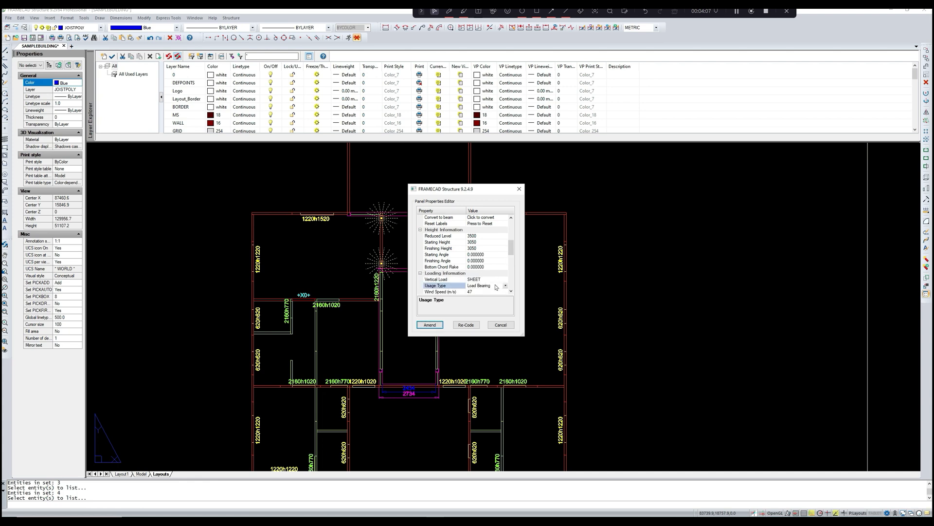
{"action": "left_click", "coordinate": [505, 287]}
{"action": "left_click", "coordinate": [495, 302]}
{"action": "left_click", "coordinate": [434, 325]}
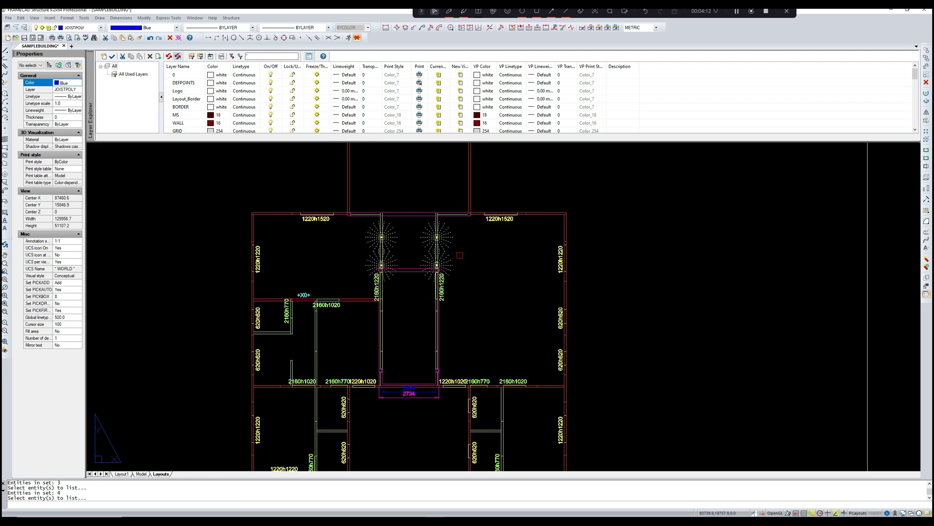
Step: Delete the panel beam that crosses the central corridor just above the two 2160h1220 doors
{"action": "scroll", "coordinate": [425, 264], "scroll_direction": "up", "scroll_amount": 5}
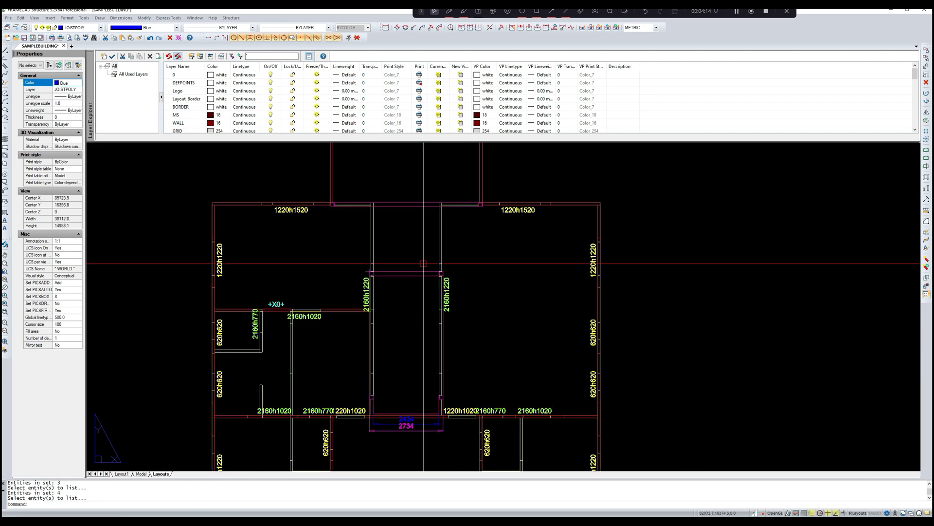
{"action": "middle_click_drag", "start_coordinate": [354, 339], "coordinate": [375, 313]}
{"action": "scroll", "coordinate": [376, 313], "scroll_direction": "down", "scroll_amount": 3}
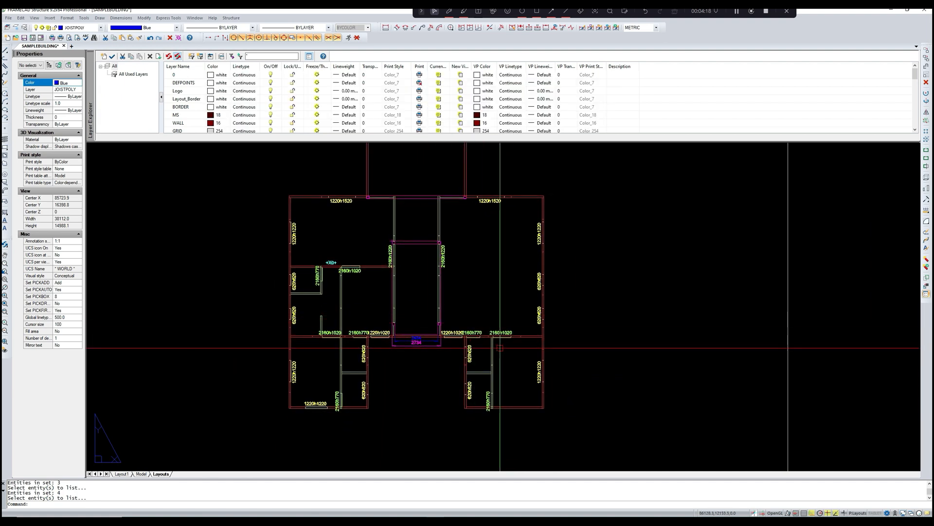
{"action": "middle_click_drag", "start_coordinate": [474, 339], "coordinate": [446, 387]}
{"action": "middle_click_drag", "start_coordinate": [378, 223], "coordinate": [385, 263]}
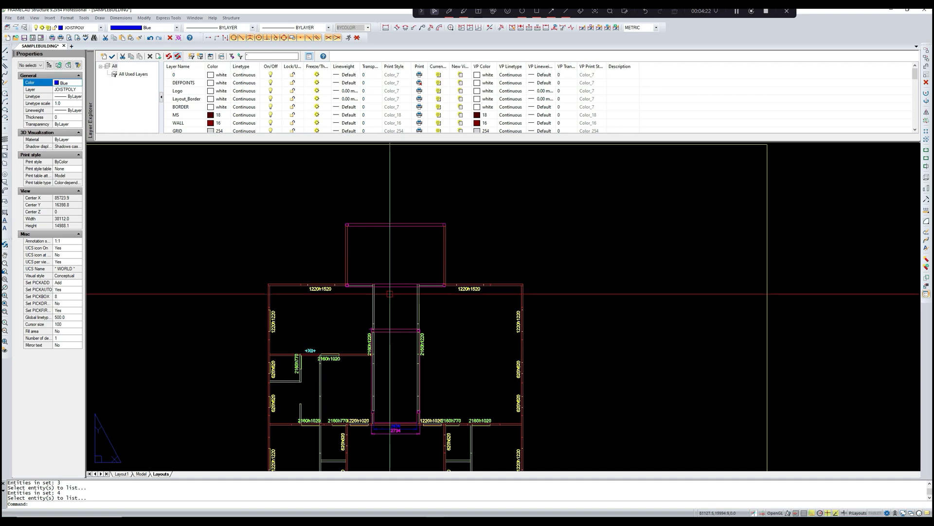
{"action": "scroll", "coordinate": [391, 312], "scroll_direction": "up", "scroll_amount": 3}
{"action": "scroll", "coordinate": [392, 312], "scroll_direction": "up", "scroll_amount": 2}
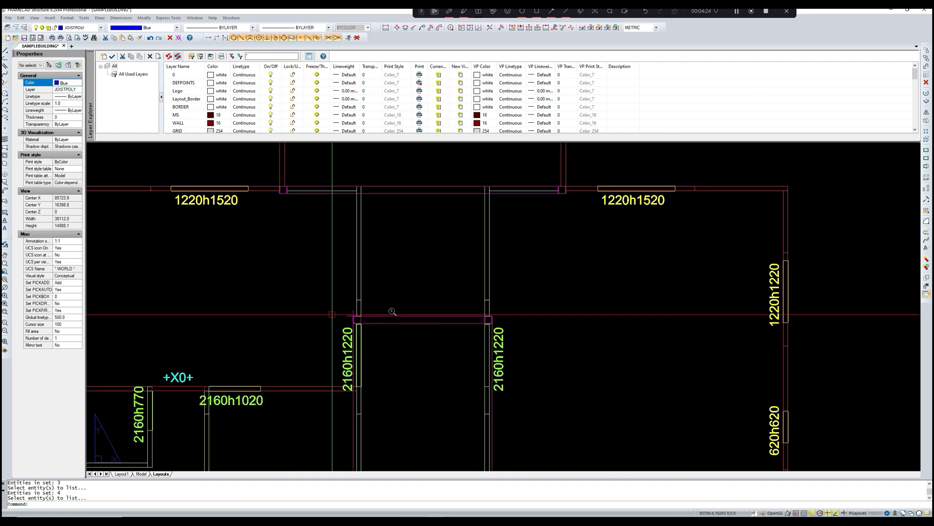
{"action": "scroll", "coordinate": [392, 315], "scroll_direction": "down", "scroll_amount": 2}
{"action": "middle_click_drag", "start_coordinate": [397, 330], "coordinate": [399, 324]}
{"action": "scroll", "coordinate": [400, 324], "scroll_direction": "up", "scroll_amount": 2}
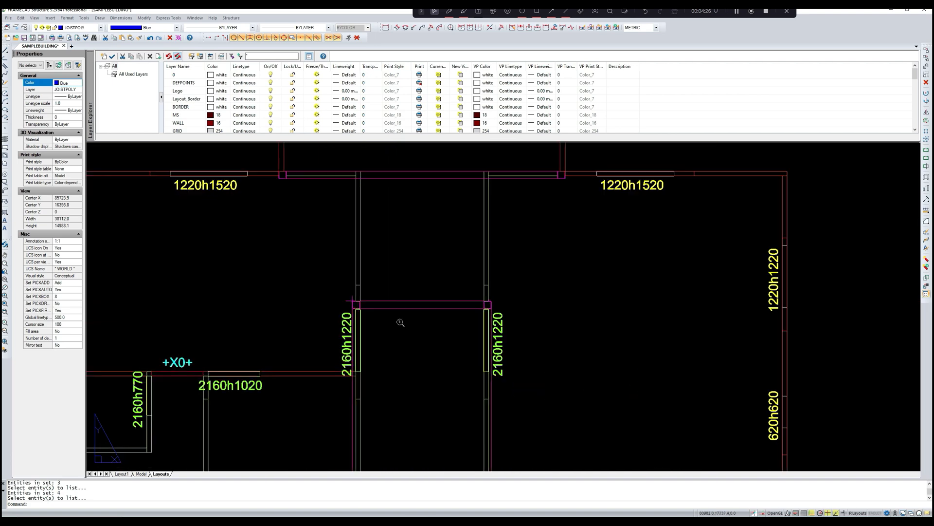
{"action": "left_click", "coordinate": [400, 309]}
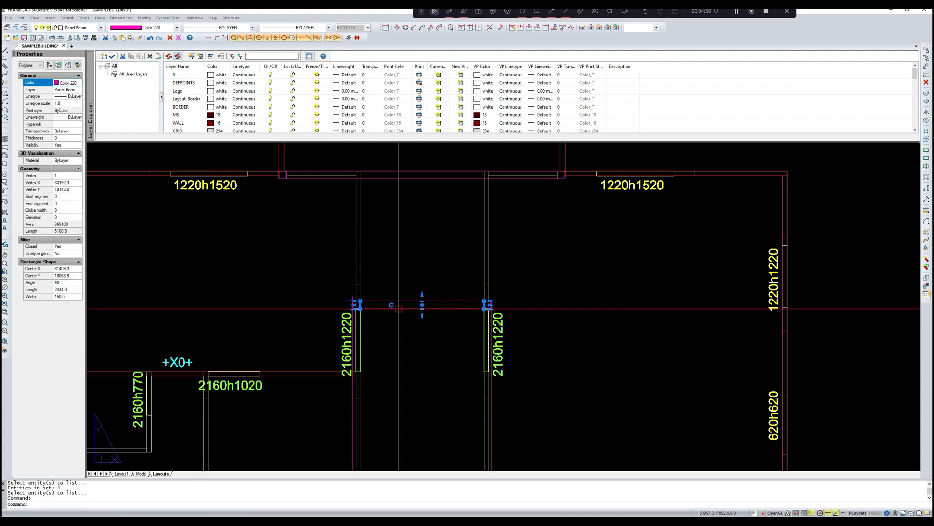
{"action": "key", "text": "Delete"}
{"action": "scroll", "coordinate": [396, 309], "scroll_direction": "down", "scroll_amount": 3}
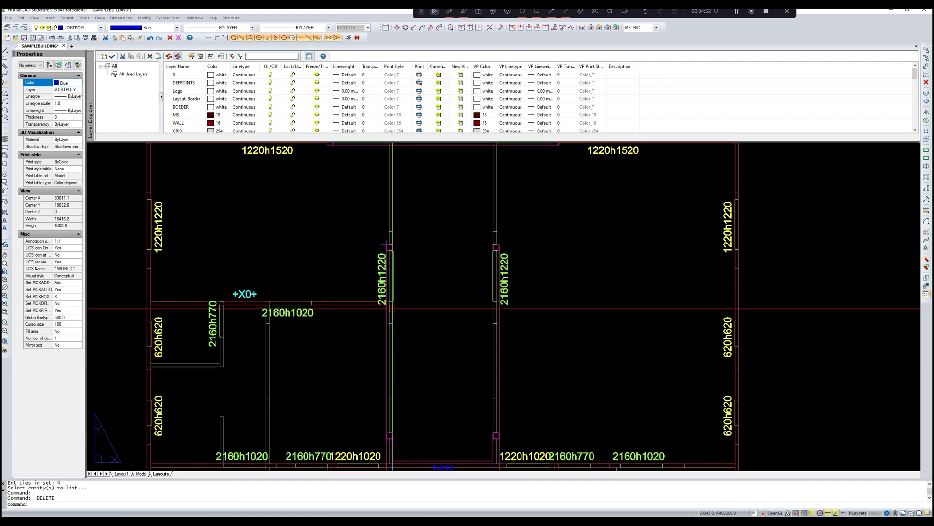
Step: Delete the two long panel beams running along the central corridor's side walls below the columns near the 2160h1220 doors
{"action": "scroll", "coordinate": [392, 308], "scroll_direction": "up", "scroll_amount": 2}
{"action": "left_click", "coordinate": [392, 331]}
{"action": "key", "text": "Delete"}
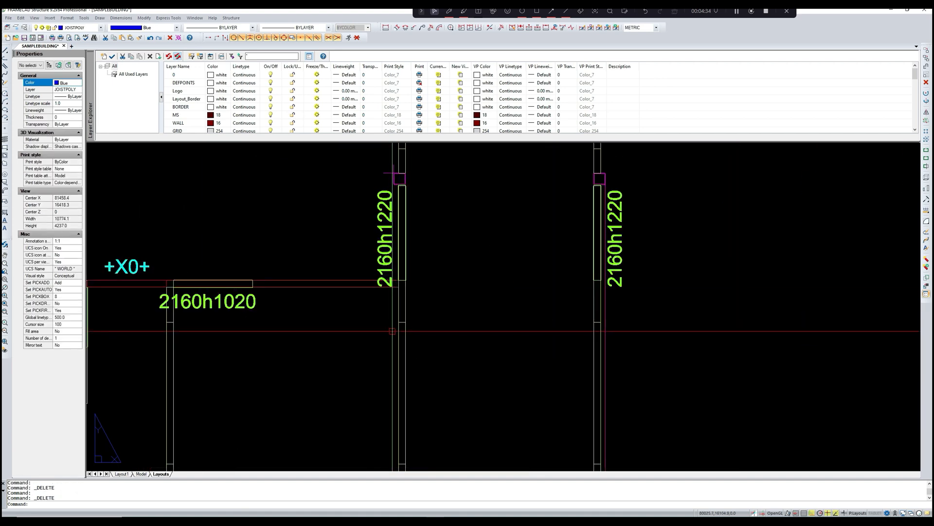
{"action": "scroll", "coordinate": [392, 331], "scroll_direction": "down", "scroll_amount": 3}
{"action": "scroll", "coordinate": [503, 361], "scroll_direction": "up", "scroll_amount": 3}
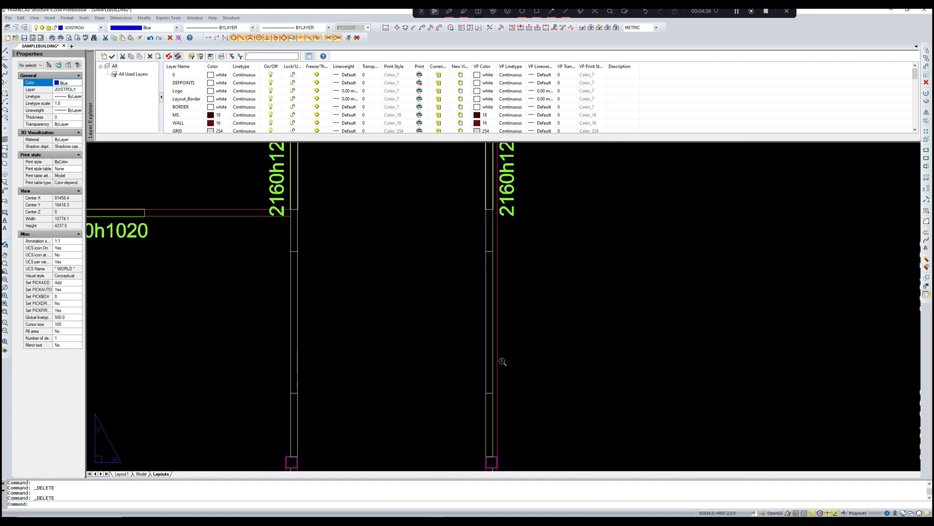
{"action": "left_click", "coordinate": [495, 357]}
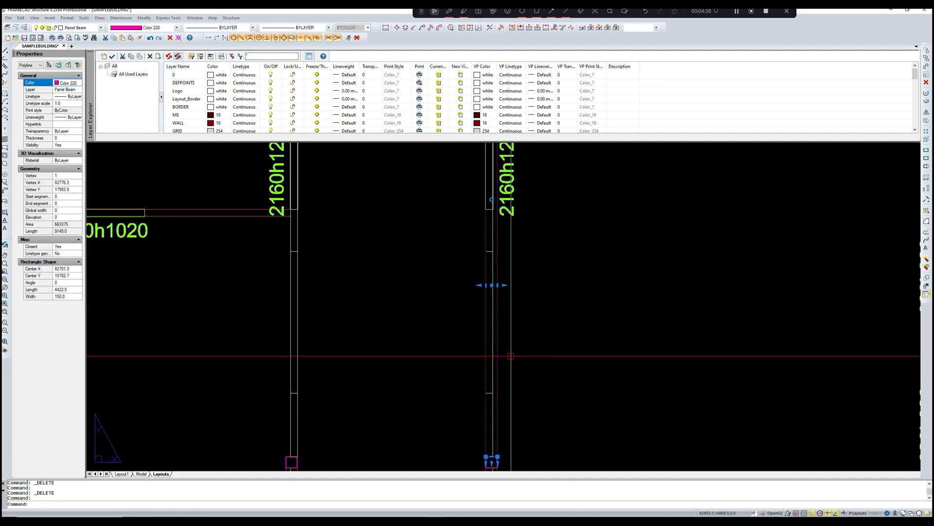
{"action": "key", "text": "Delete"}
{"action": "scroll", "coordinate": [463, 365], "scroll_direction": "down", "scroll_amount": 3}
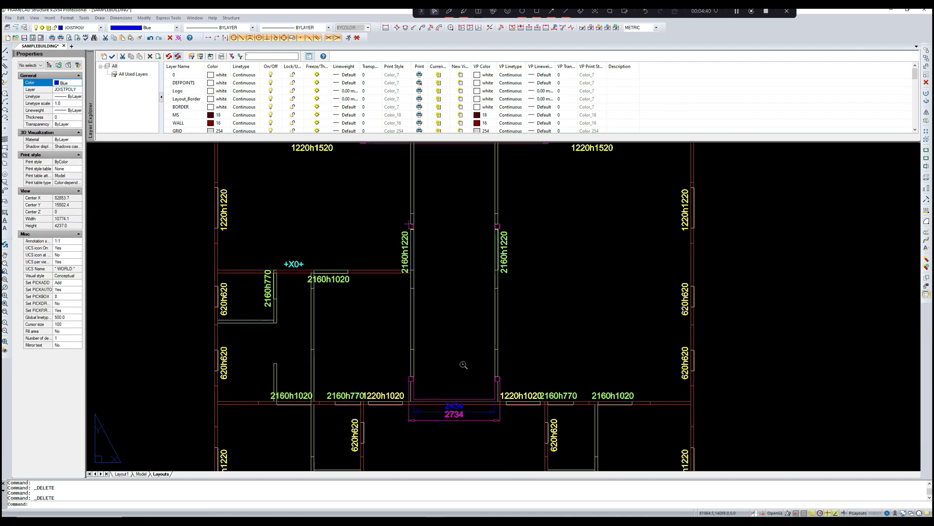
Step: Examine the remaining beams and columns at the lower end of the central corridor
{"action": "scroll", "coordinate": [415, 362], "scroll_direction": "up", "scroll_amount": 4}
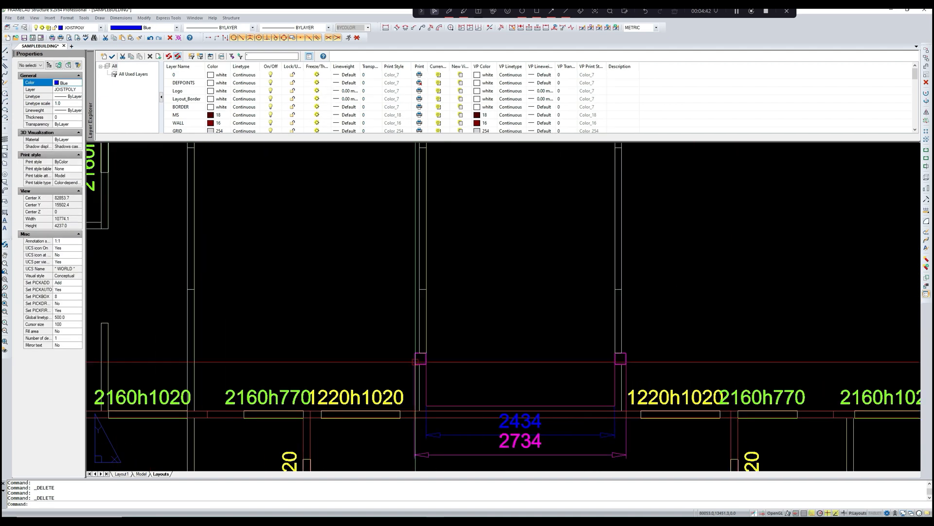
{"action": "scroll", "coordinate": [419, 358], "scroll_direction": "down", "scroll_amount": 4}
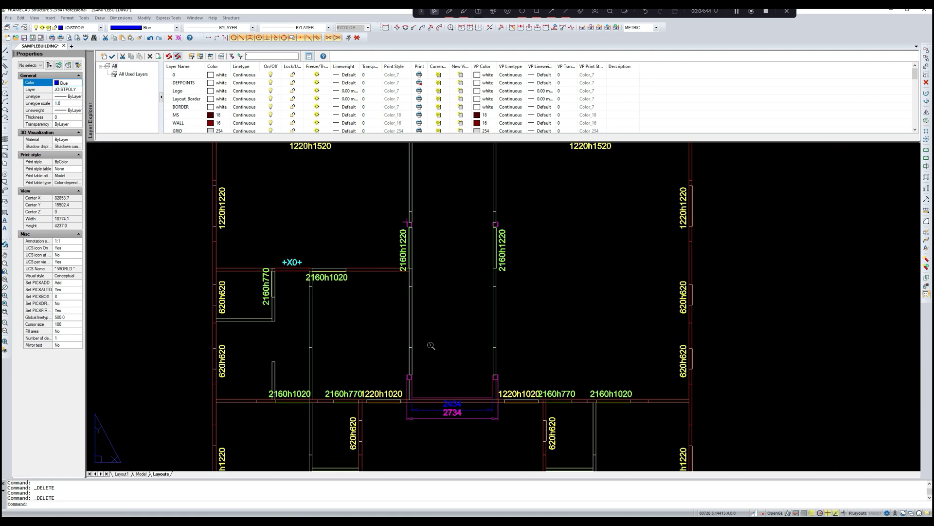
{"action": "middle_click_drag", "start_coordinate": [431, 346], "coordinate": [418, 367]}
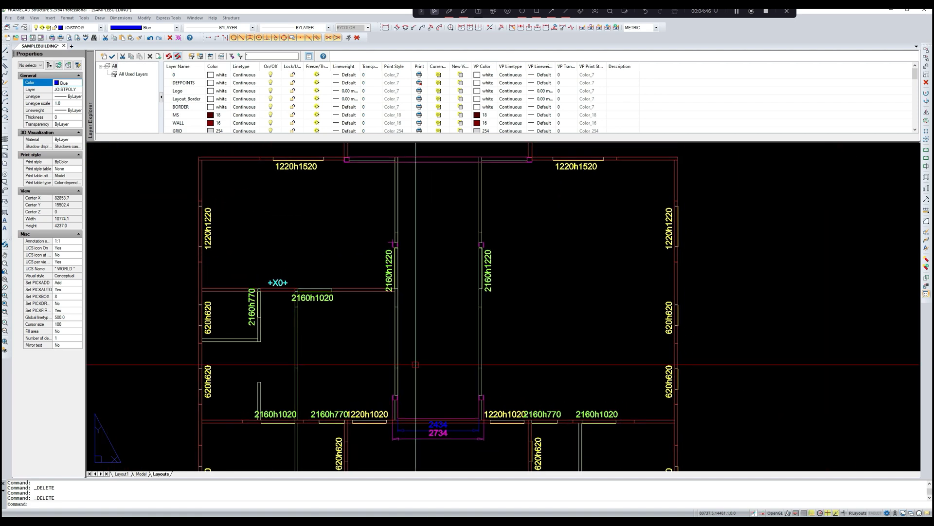
{"action": "middle_click_drag", "start_coordinate": [416, 364], "coordinate": [432, 330]}
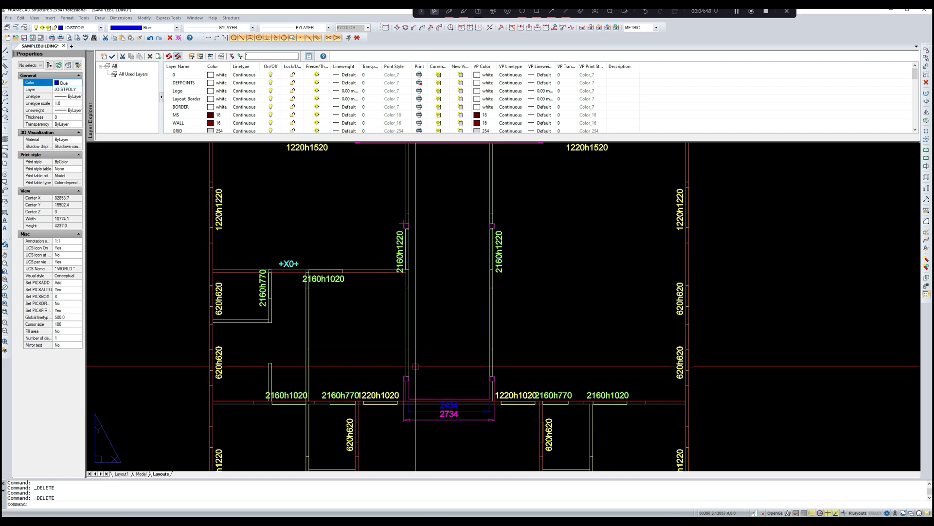
{"action": "scroll", "coordinate": [422, 360], "scroll_direction": "up", "scroll_amount": 2}
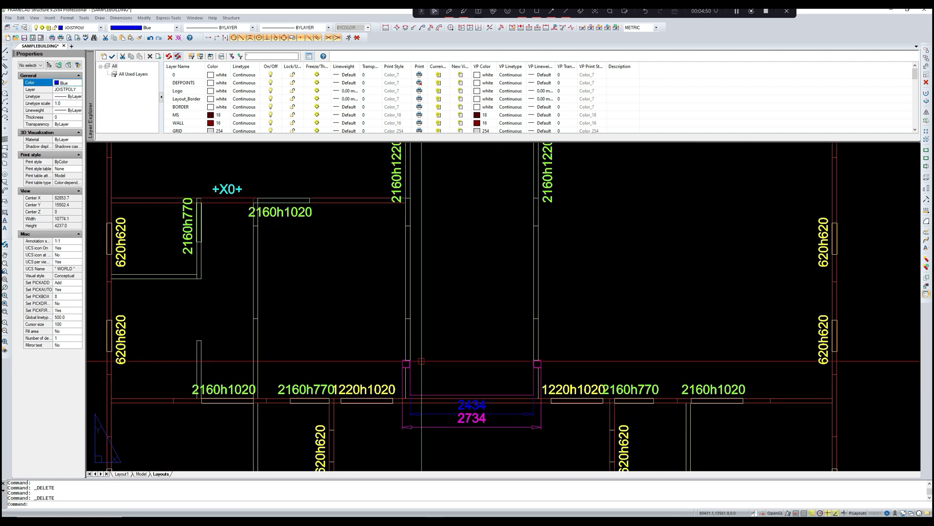
{"action": "scroll", "coordinate": [420, 382], "scroll_direction": "down", "scroll_amount": 2}
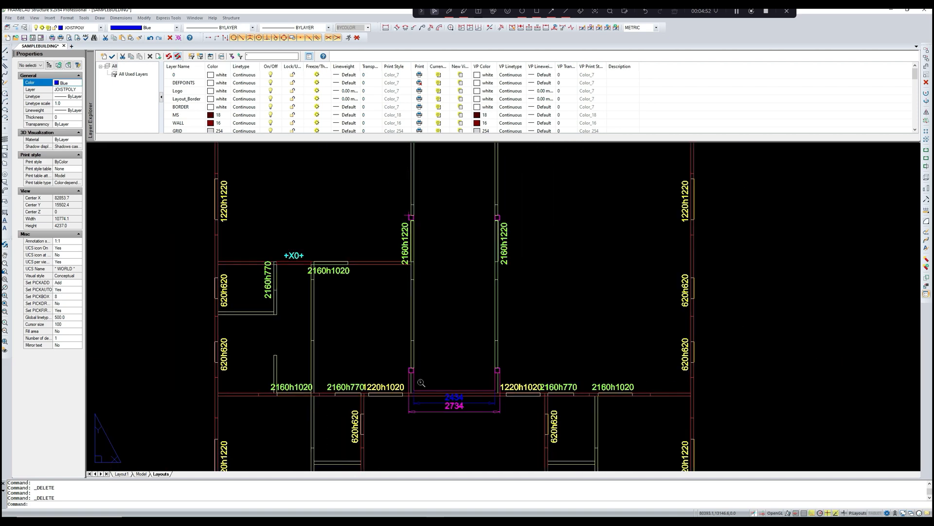
{"action": "scroll", "coordinate": [420, 382], "scroll_direction": "up", "scroll_amount": 2}
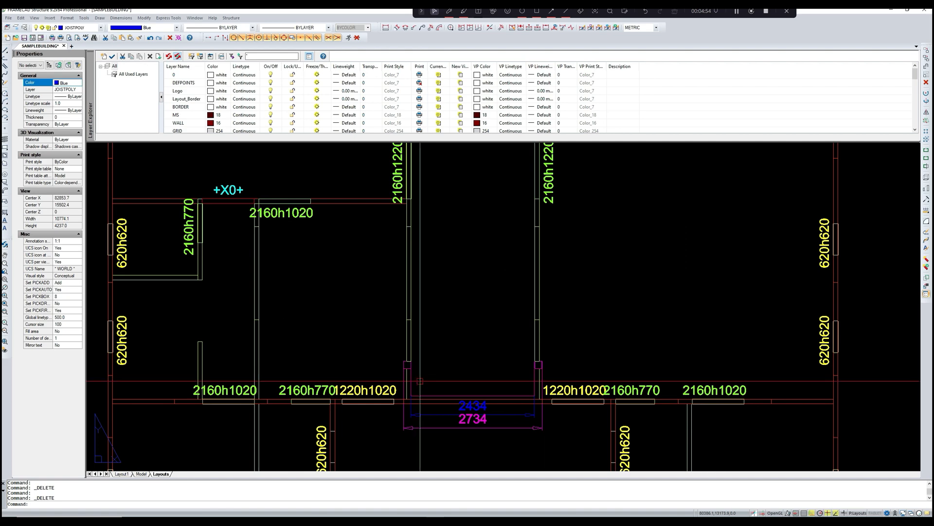
{"action": "scroll", "coordinate": [420, 382], "scroll_direction": "up", "scroll_amount": 1}
{"action": "scroll", "coordinate": [420, 382], "scroll_direction": "down", "scroll_amount": 1}
Step: Delete the short panel beams and the cross beam at the lower end of the central corridor
{"action": "middle_click_drag", "start_coordinate": [423, 384], "coordinate": [423, 362]}
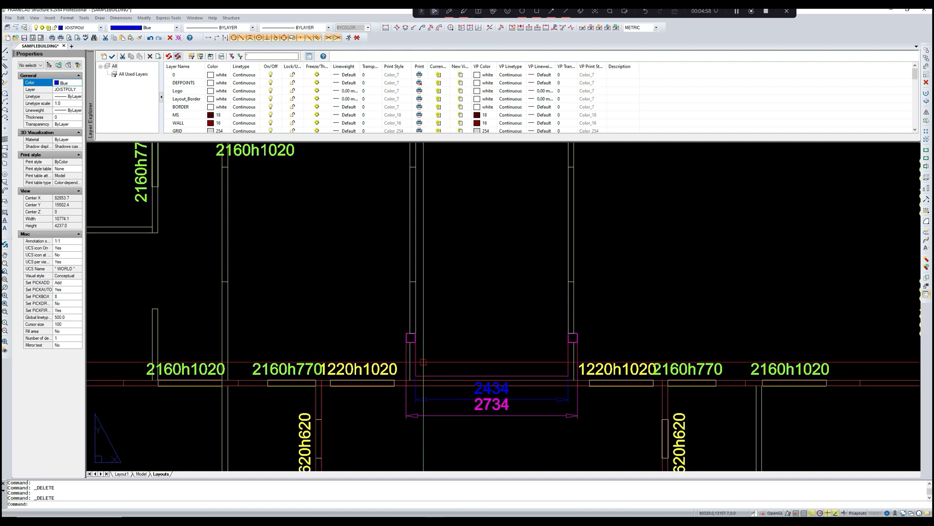
{"action": "left_click", "coordinate": [417, 363]}
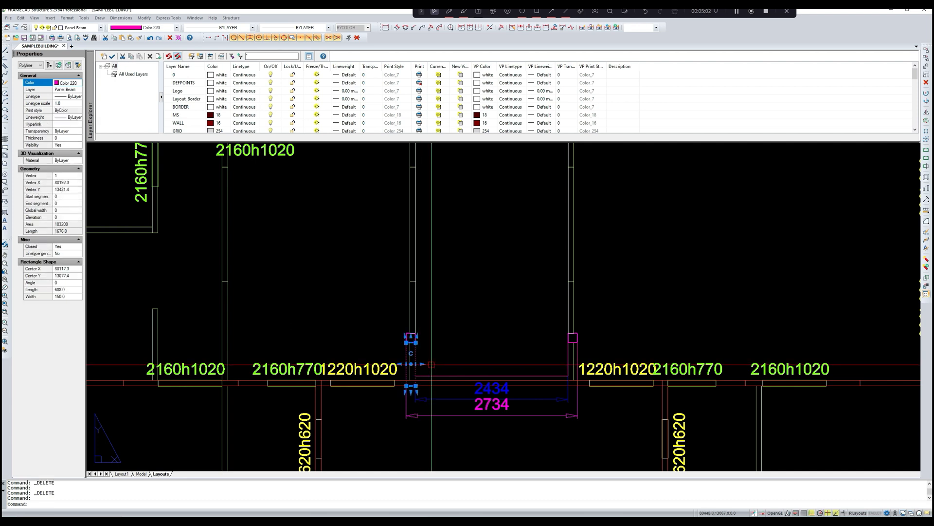
{"action": "key", "text": "Delete"}
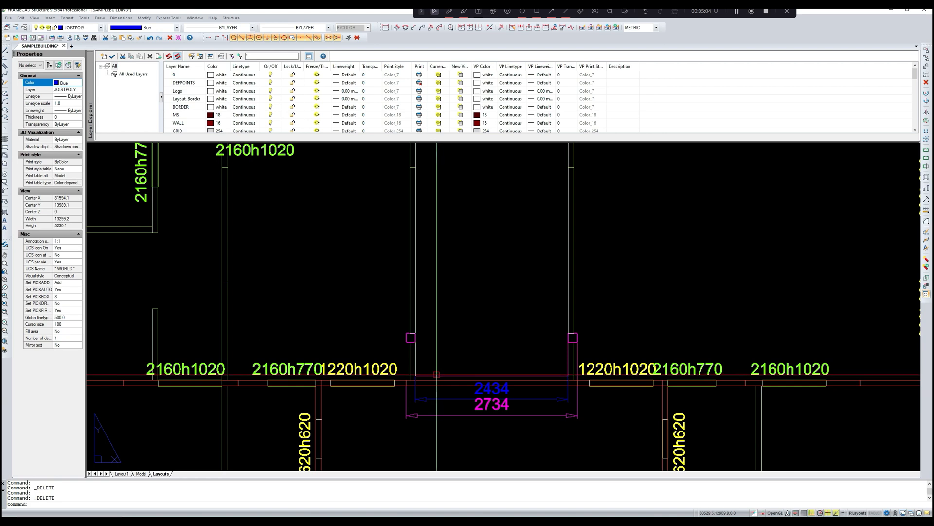
{"action": "left_click", "coordinate": [437, 375]}
{"action": "key", "text": "Delete"}
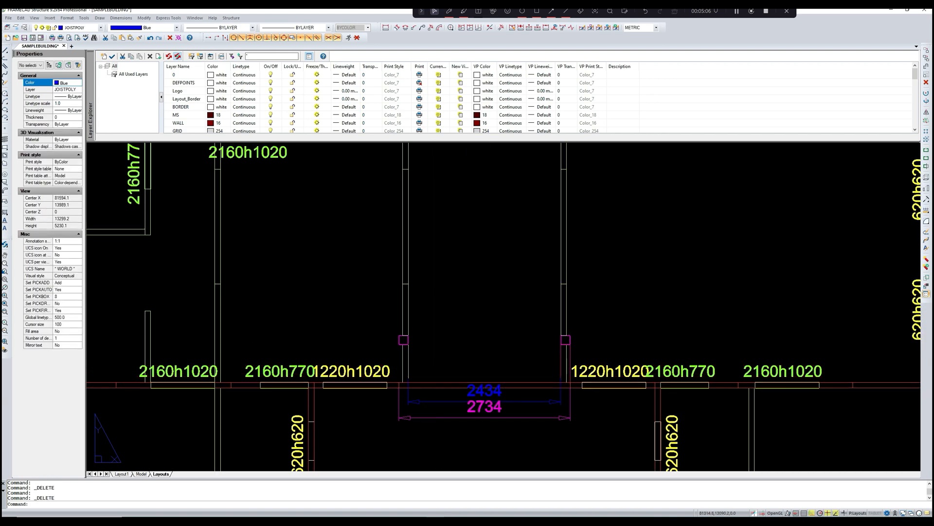
Step: Delete the 2734 and 2434 dimensions below the central corridor
{"action": "scroll", "coordinate": [584, 345], "scroll_direction": "up", "scroll_amount": 3}
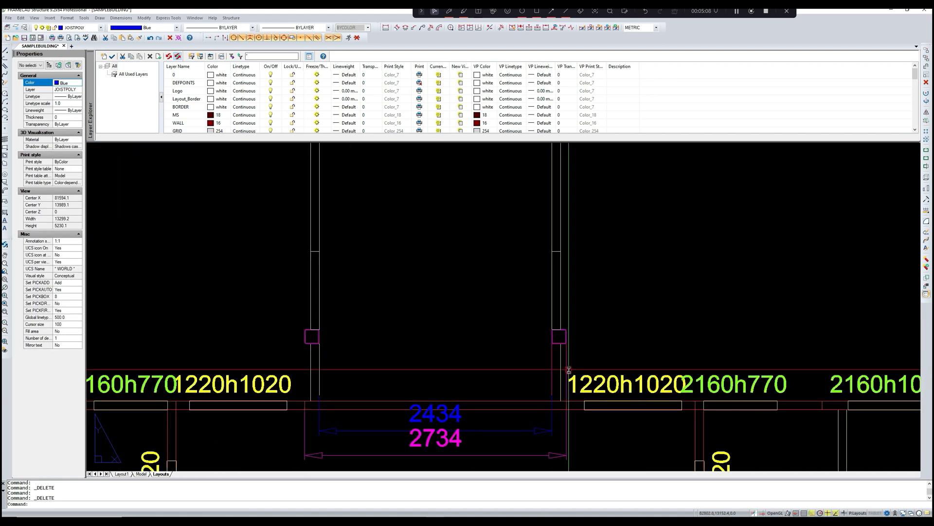
{"action": "left_click", "coordinate": [453, 437]}
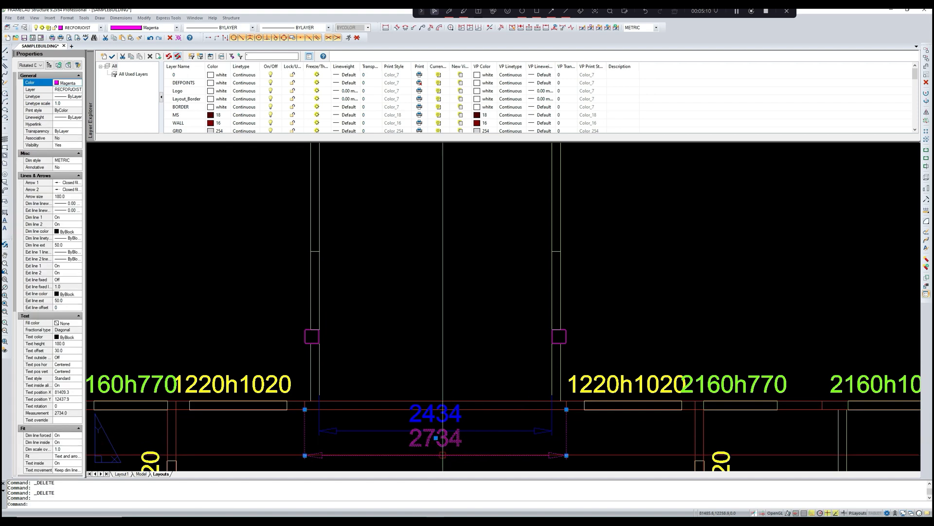
{"action": "key", "text": "Delete"}
{"action": "left_click", "coordinate": [446, 431]}
{"action": "key", "text": "Delete"}
{"action": "scroll", "coordinate": [438, 408], "scroll_direction": "down", "scroll_amount": 4}
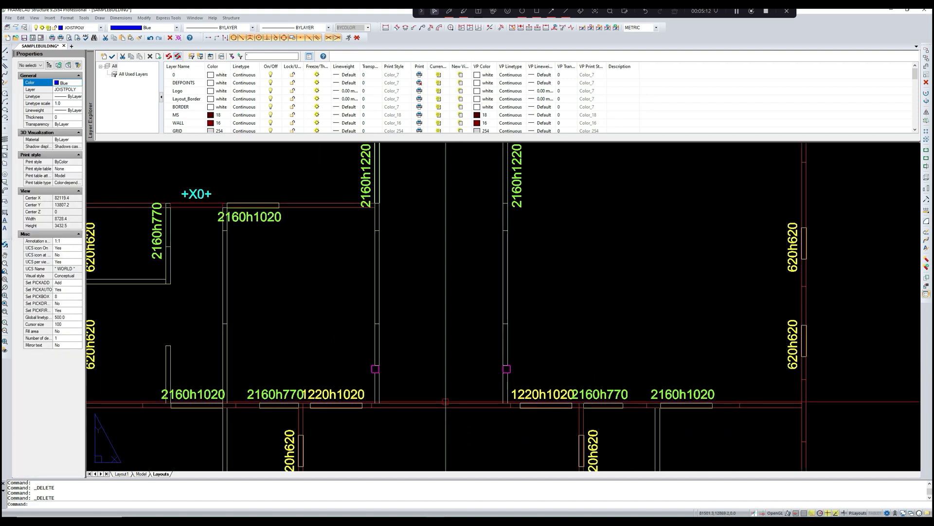
Step: Examine the upper part of the first-floor plan, including the rectangular beam bay projecting beyond the corridor
{"action": "scroll", "coordinate": [433, 393], "scroll_direction": "down", "scroll_amount": 3}
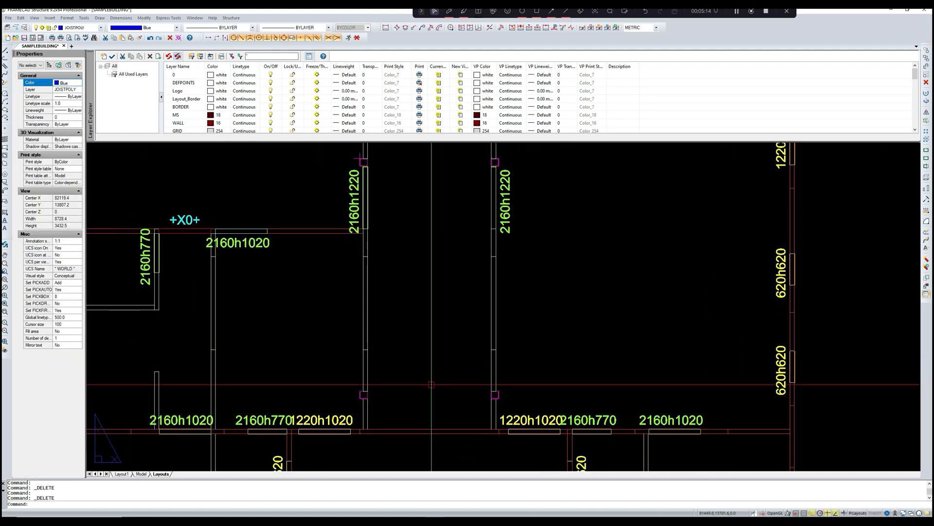
{"action": "scroll", "coordinate": [423, 391], "scroll_direction": "down", "scroll_amount": 3}
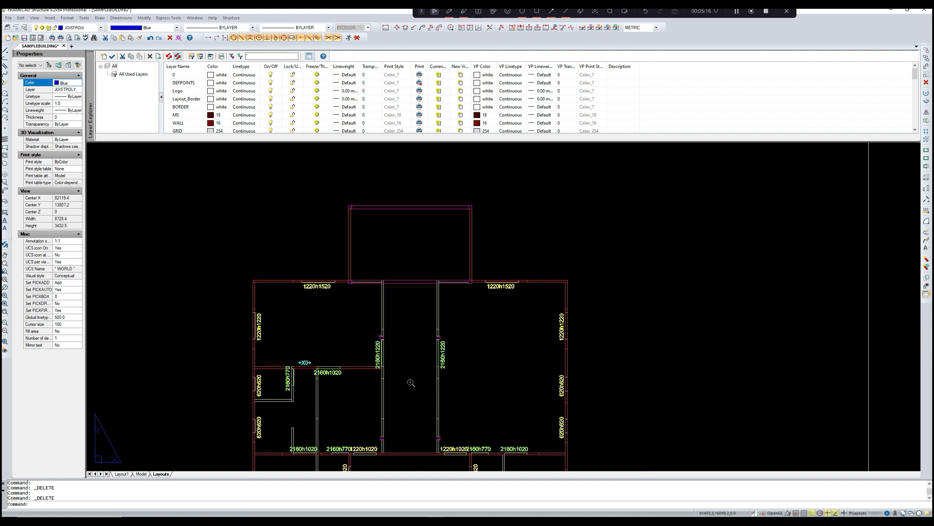
{"action": "scroll", "coordinate": [366, 268], "scroll_direction": "up", "scroll_amount": 5}
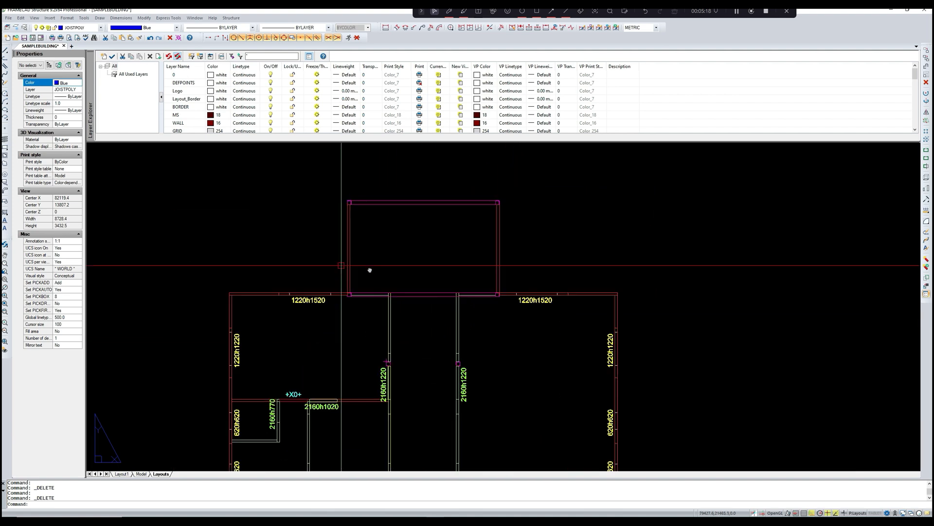
{"action": "scroll", "coordinate": [362, 271], "scroll_direction": "down", "scroll_amount": 3}
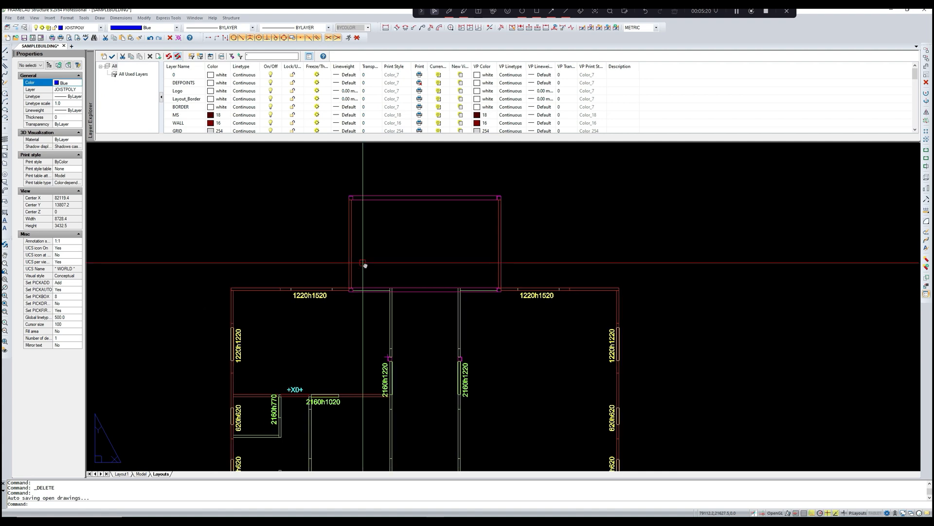
{"action": "scroll", "coordinate": [363, 265], "scroll_direction": "up", "scroll_amount": 2}
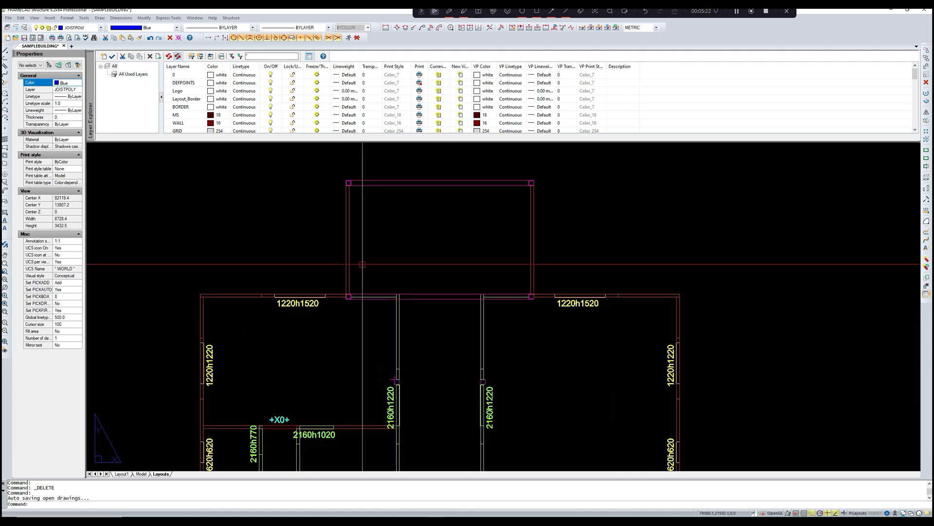
{"action": "scroll", "coordinate": [363, 264], "scroll_direction": "down", "scroll_amount": 1}
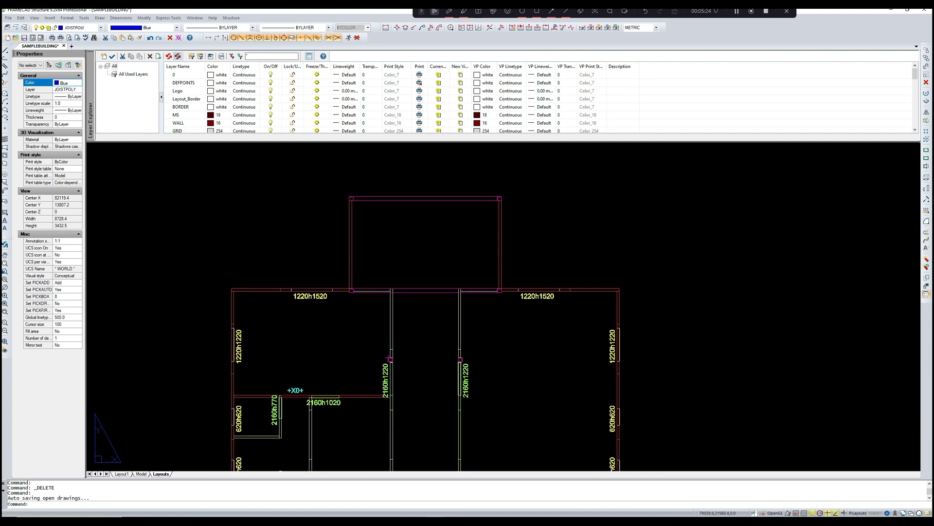
{"action": "middle_click_drag", "start_coordinate": [362, 264], "coordinate": [372, 234]}
{"action": "scroll", "coordinate": [369, 241], "scroll_direction": "down", "scroll_amount": 4}
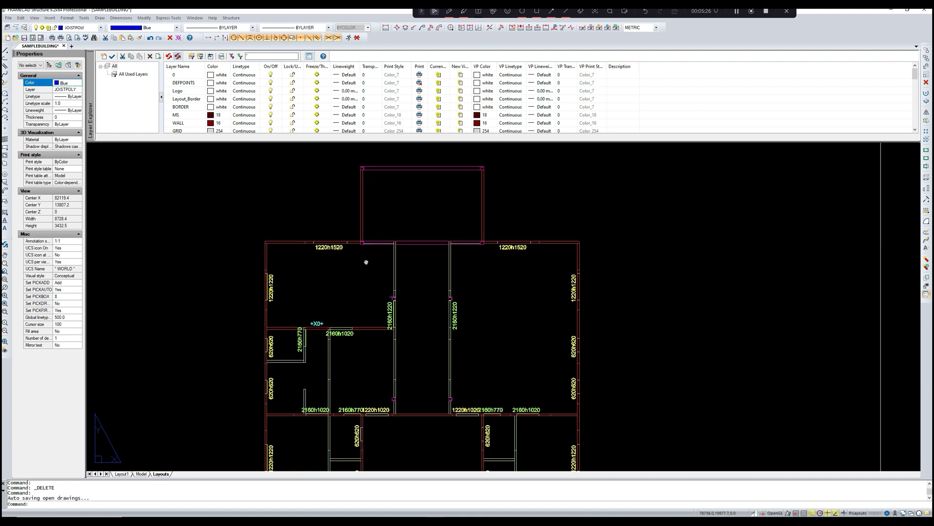
{"action": "scroll", "coordinate": [362, 266], "scroll_direction": "up", "scroll_amount": 5}
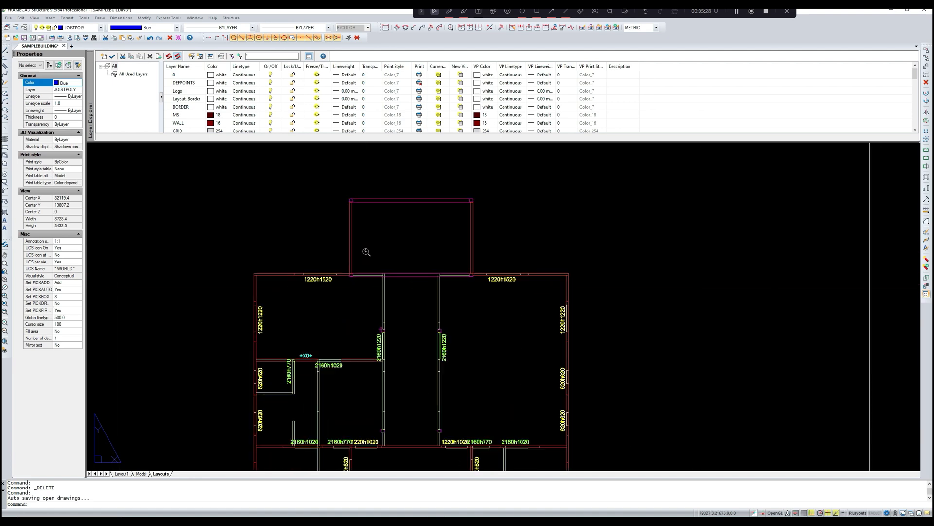
{"action": "scroll", "coordinate": [362, 265], "scroll_direction": "down", "scroll_amount": 4}
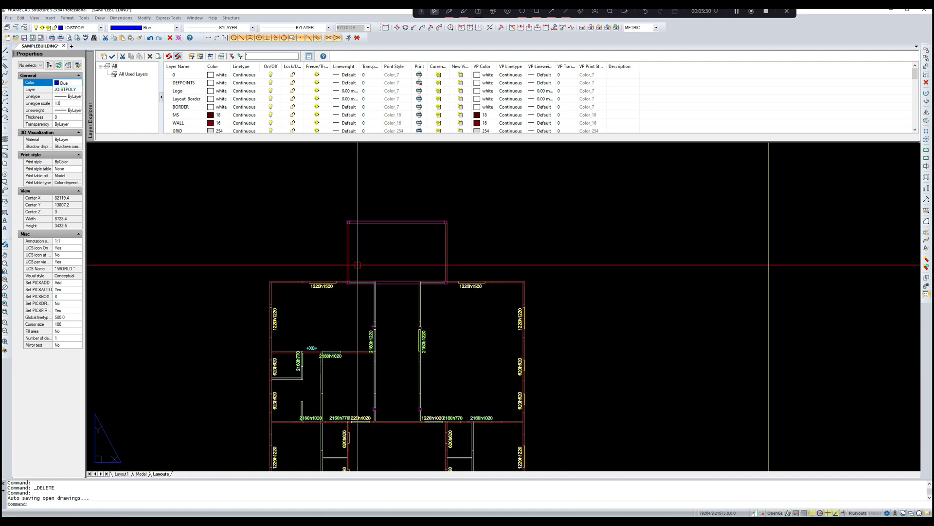
{"action": "scroll", "coordinate": [359, 248], "scroll_direction": "up", "scroll_amount": 2}
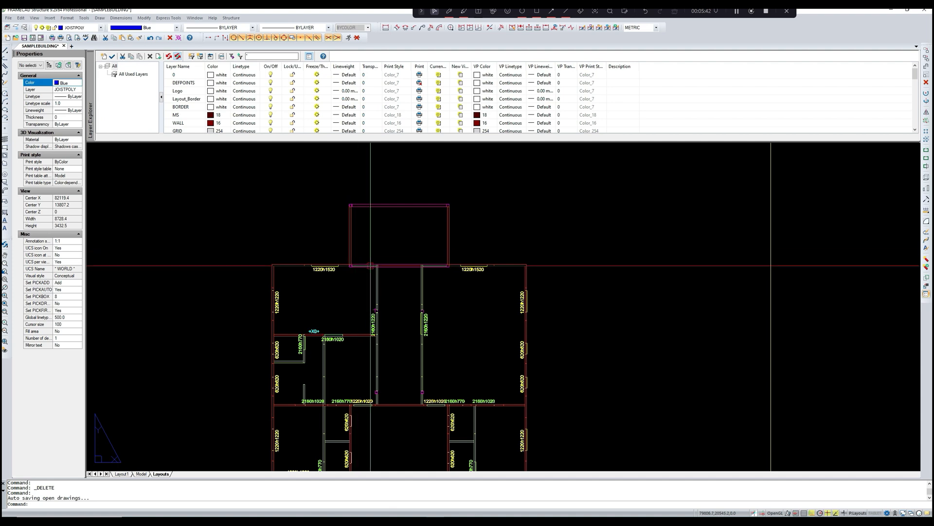
Step: List the four beams framing the rectangular bay above the corridor, set their Beam Top RL to 6550 and apply the amendment
{"action": "middle_click_drag", "start_coordinate": [377, 272], "coordinate": [367, 303]}
{"action": "scroll", "coordinate": [367, 303], "scroll_direction": "down", "scroll_amount": 1}
{"action": "scroll", "coordinate": [368, 304], "scroll_direction": "up", "scroll_amount": 2}
{"action": "type", "text": "li"}
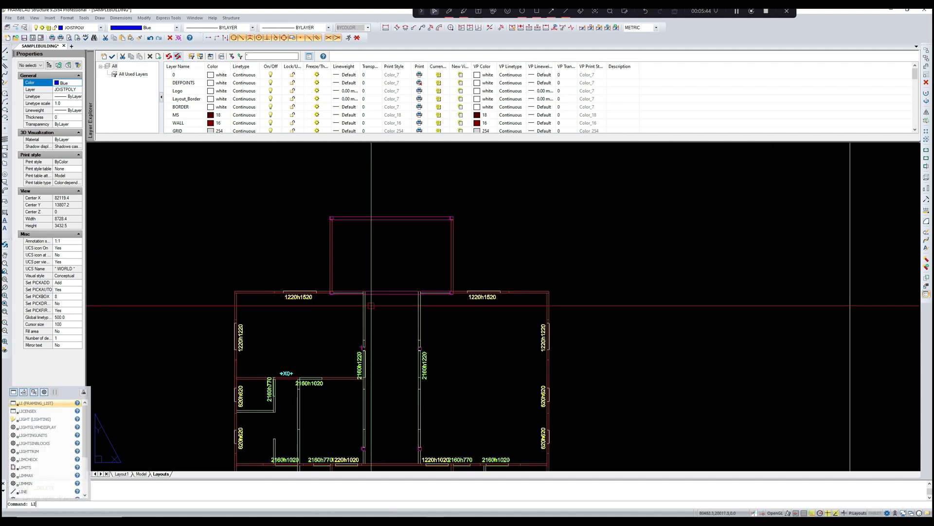
{"action": "key", "text": "Return"}
{"action": "left_click", "coordinate": [393, 295]}
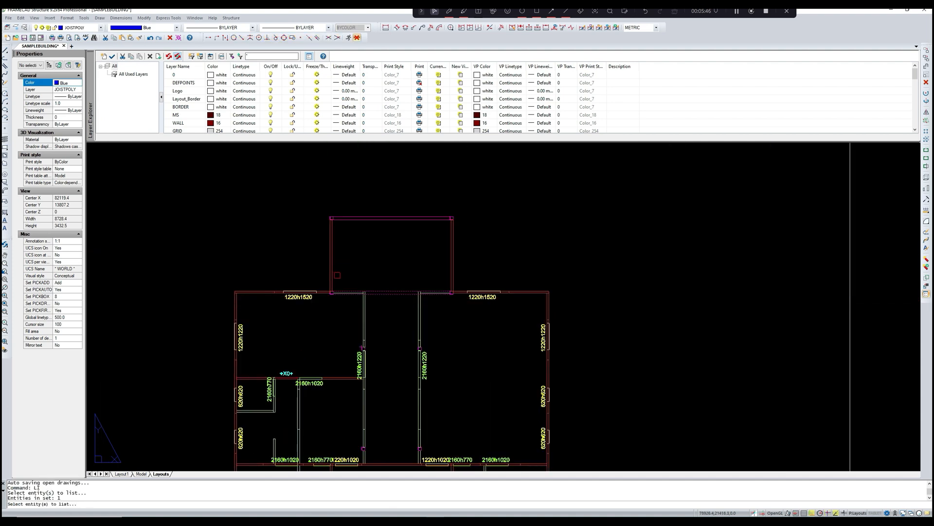
{"action": "left_click", "coordinate": [333, 275]}
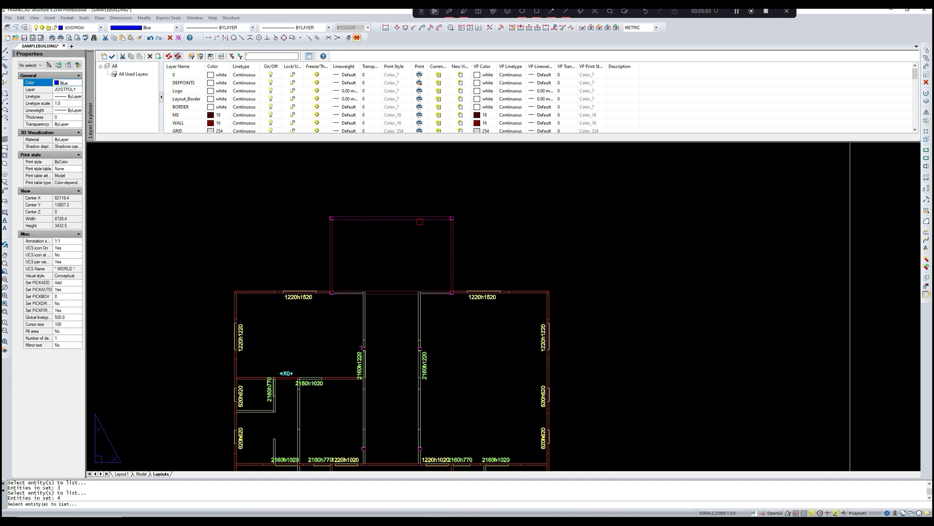
{"action": "key", "text": "Return"}
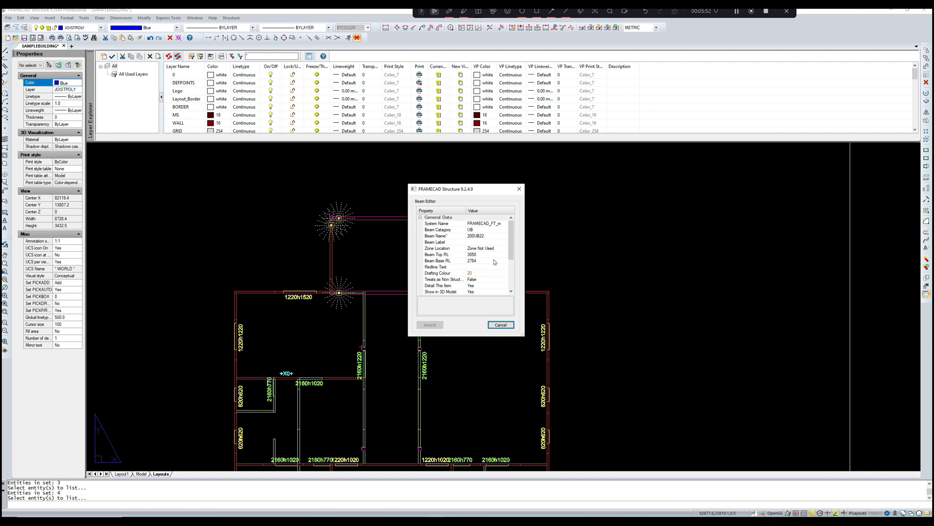
{"action": "left_click", "coordinate": [488, 256]}
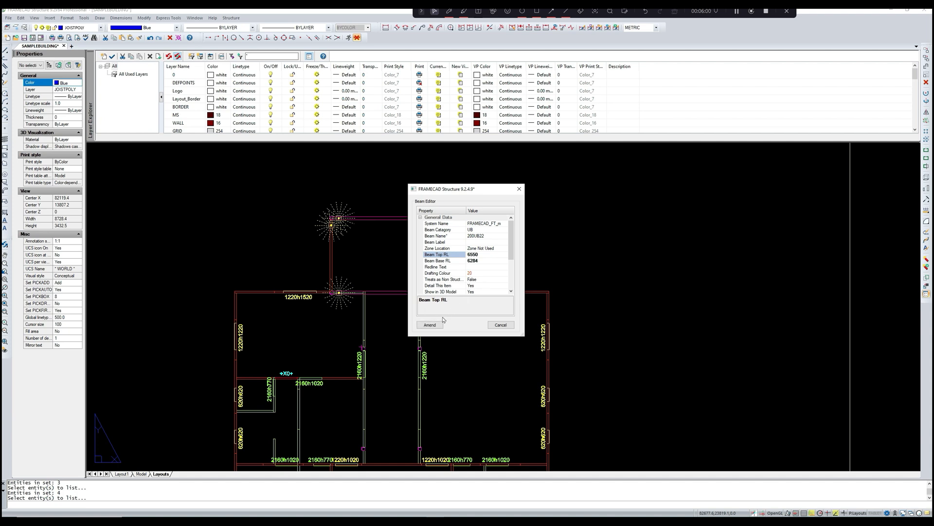
{"action": "left_click", "coordinate": [430, 324]}
Step: List the left side beam of the rectangular bay above the corridor to check its top and base levels
{"action": "scroll", "coordinate": [388, 258], "scroll_direction": "up", "scroll_amount": 2}
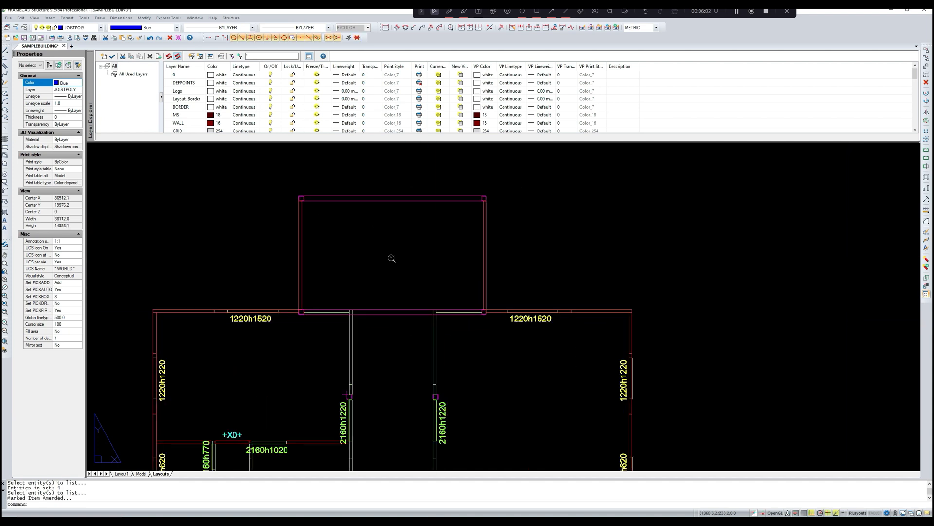
{"action": "key", "text": "Return"}
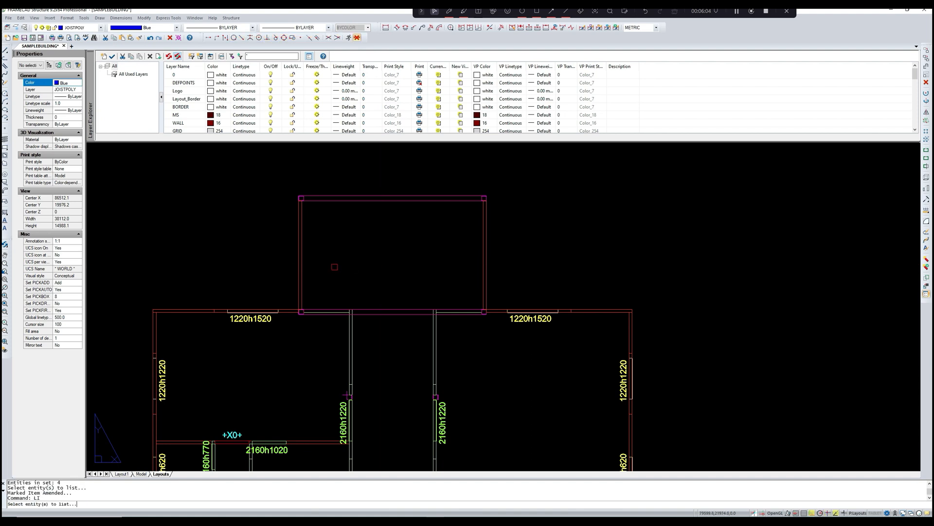
{"action": "left_click", "coordinate": [302, 269]}
{"action": "key", "text": "Return"}
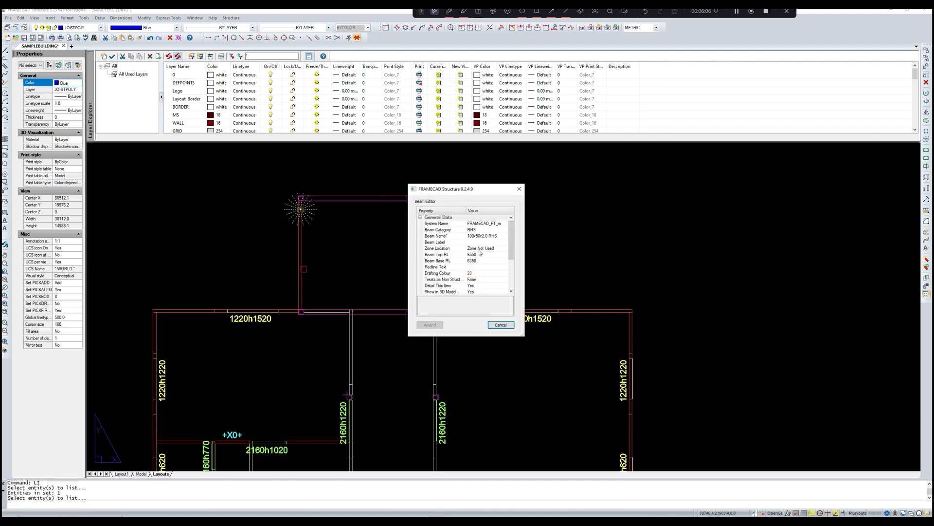
{"action": "left_click", "coordinate": [520, 189]}
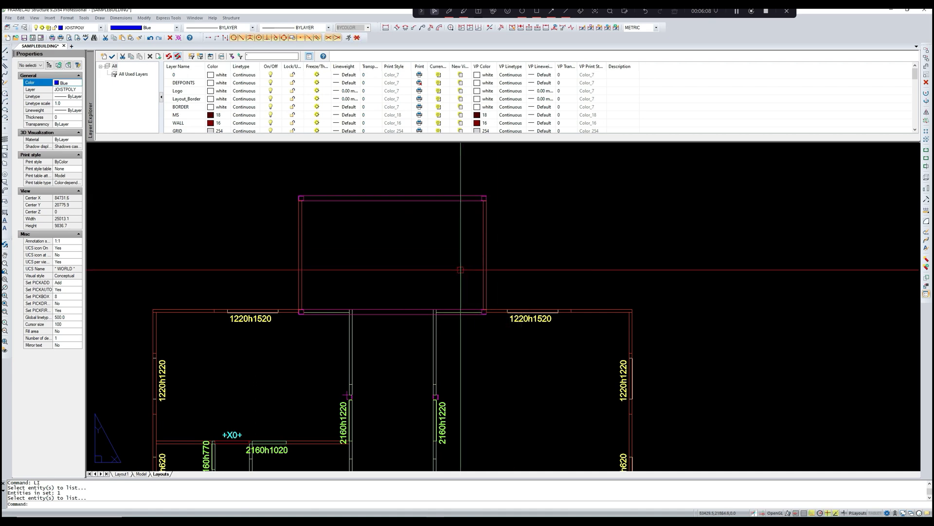
Step: Examine the first-floor plan's rooms, openings and outer walls from the projecting bay down to the lower wings
{"action": "scroll", "coordinate": [461, 270], "scroll_direction": "down", "scroll_amount": 2}
{"action": "middle_click_drag", "start_coordinate": [450, 282], "coordinate": [451, 251]}
{"action": "scroll", "coordinate": [423, 282], "scroll_direction": "up", "scroll_amount": 1}
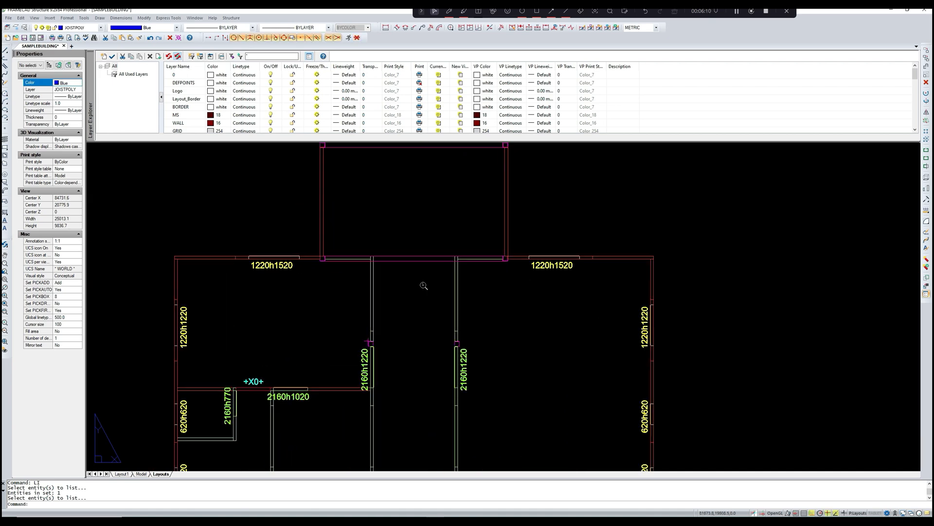
{"action": "scroll", "coordinate": [413, 286], "scroll_direction": "down", "scroll_amount": 3}
{"action": "scroll", "coordinate": [413, 287], "scroll_direction": "up", "scroll_amount": 4}
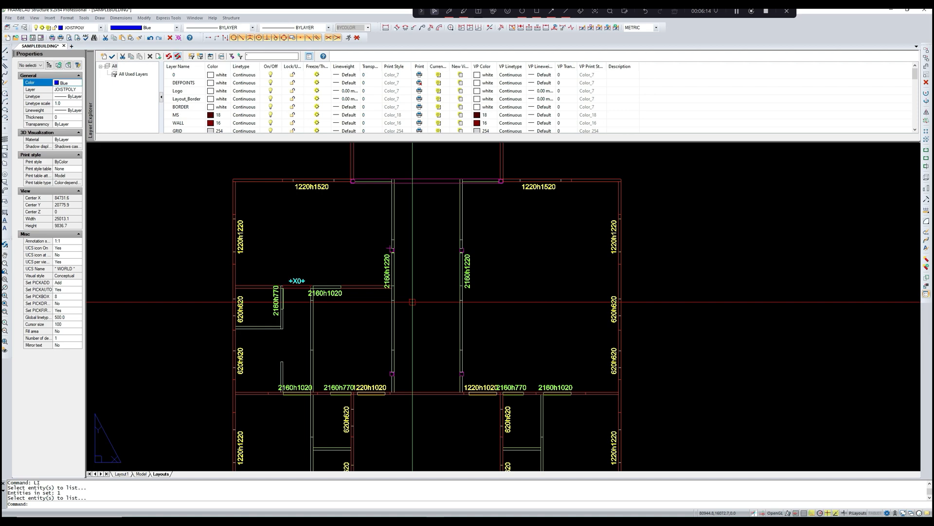
{"action": "scroll", "coordinate": [413, 302], "scroll_direction": "down", "scroll_amount": 2}
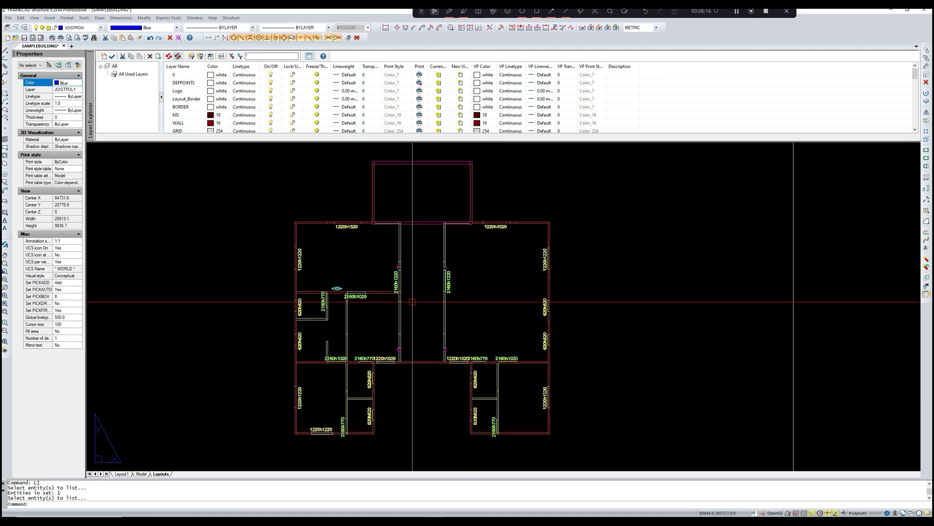
{"action": "scroll", "coordinate": [413, 302], "scroll_direction": "up", "scroll_amount": 2}
{"action": "scroll", "coordinate": [414, 303], "scroll_direction": "down", "scroll_amount": 2}
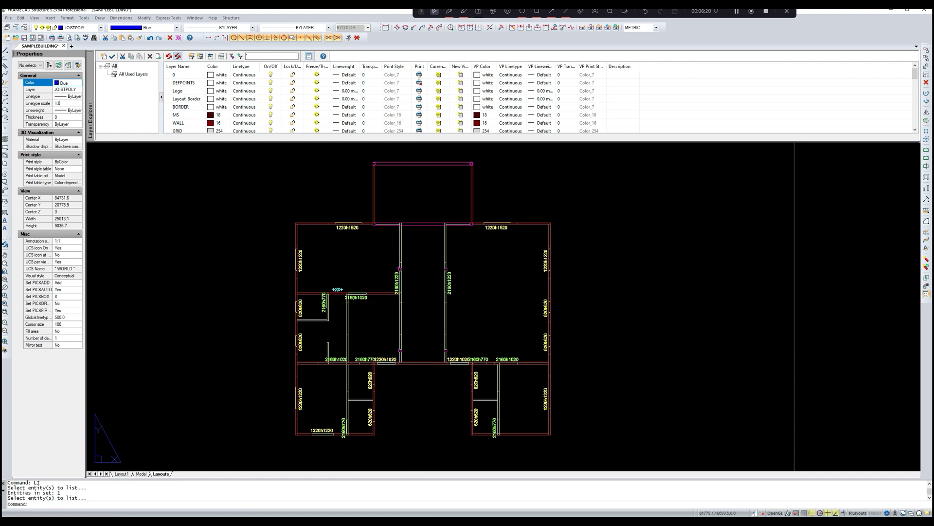
{"action": "scroll", "coordinate": [413, 302], "scroll_direction": "up", "scroll_amount": 3}
{"action": "scroll", "coordinate": [426, 302], "scroll_direction": "down", "scroll_amount": 1}
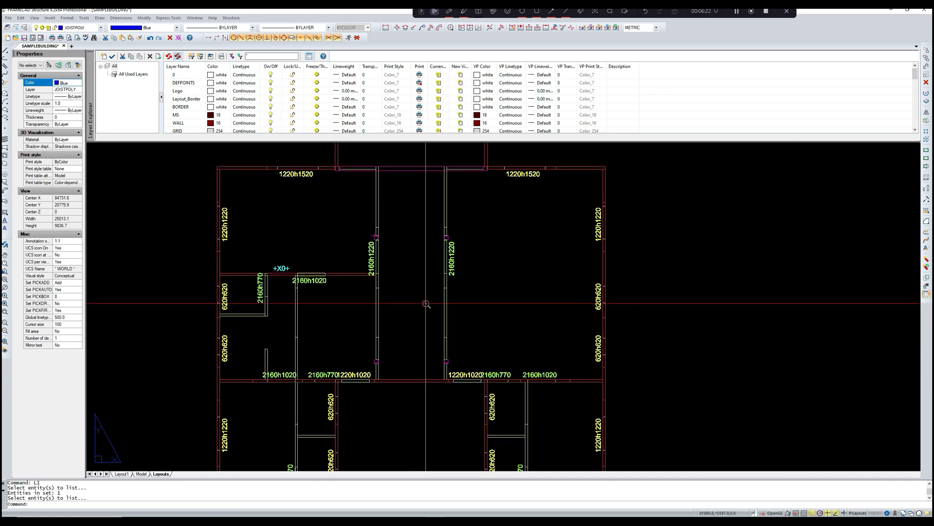
{"action": "scroll", "coordinate": [409, 321], "scroll_direction": "down", "scroll_amount": 2}
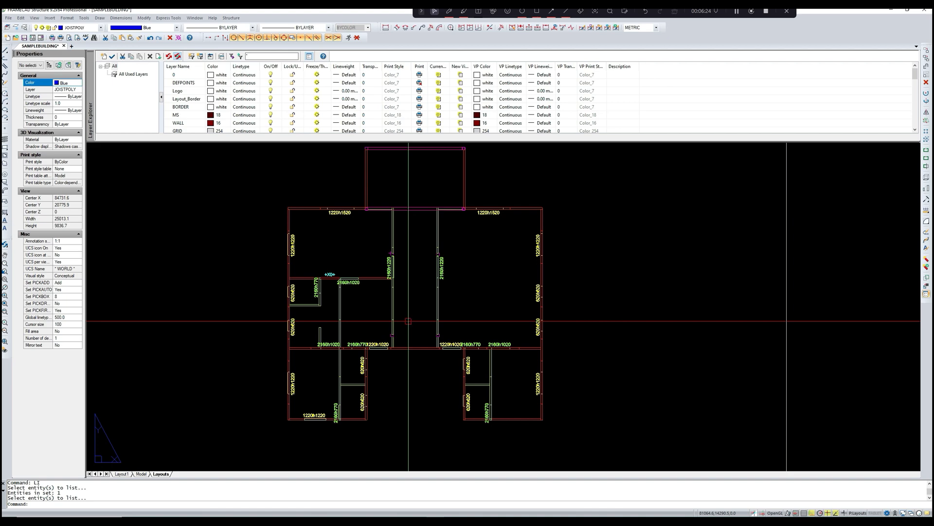
{"action": "scroll", "coordinate": [408, 321], "scroll_direction": "up", "scroll_amount": 2}
{"action": "scroll", "coordinate": [350, 316], "scroll_direction": "up", "scroll_amount": 1}
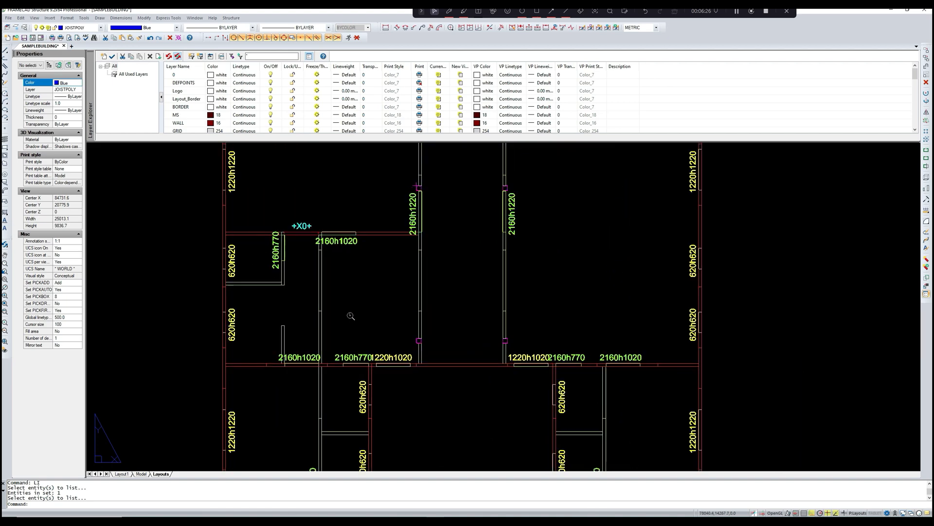
{"action": "scroll", "coordinate": [350, 316], "scroll_direction": "down", "scroll_amount": 2}
Step: Delete the upper 620h620 window opening and its label from the right-hand outer wall
{"action": "scroll", "coordinate": [544, 283], "scroll_direction": "up", "scroll_amount": 10}
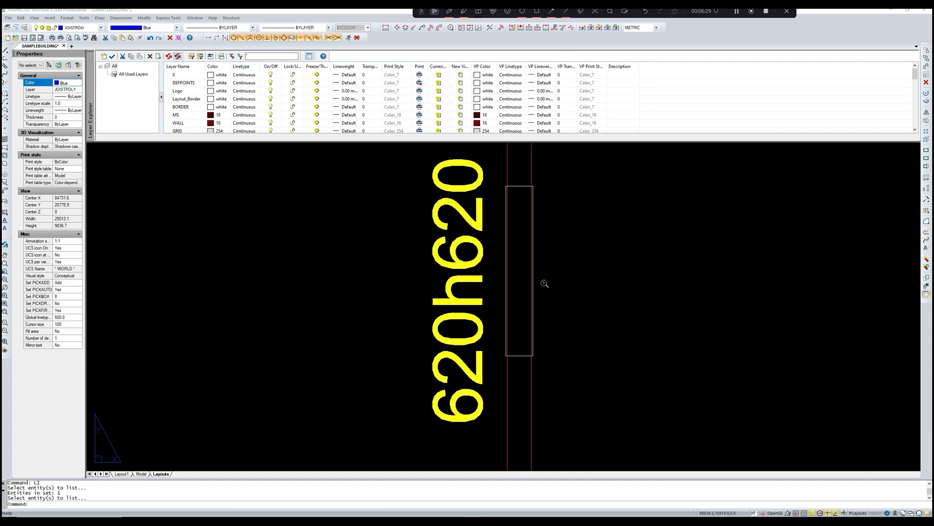
{"action": "left_click", "coordinate": [514, 356]}
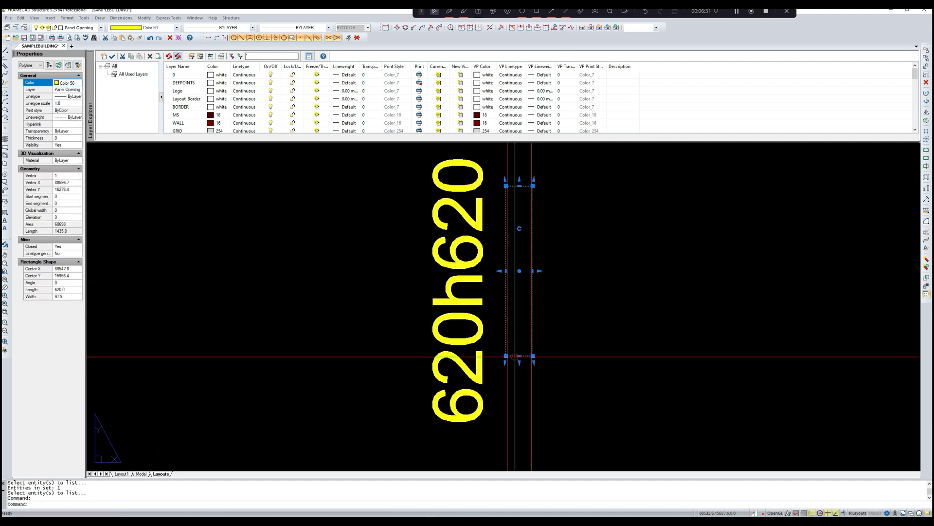
{"action": "key", "text": "Delete"}
{"action": "left_click", "coordinate": [480, 377]}
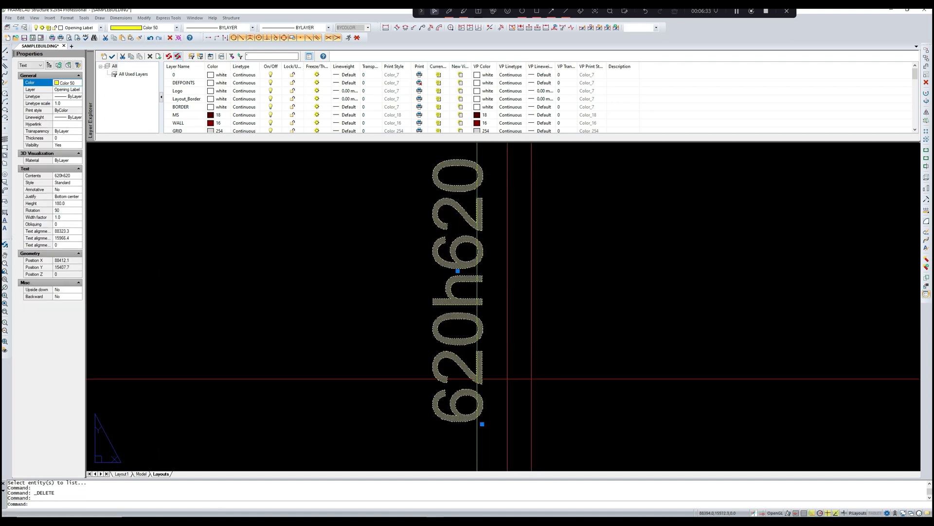
{"action": "key", "text": "Delete"}
Step: Delete the lower 620h620 window opening and its label from the same right-hand outer wall
{"action": "scroll", "coordinate": [484, 376], "scroll_direction": "down", "scroll_amount": 4}
{"action": "middle_click_drag", "start_coordinate": [502, 383], "coordinate": [523, 307]}
{"action": "scroll", "coordinate": [521, 307], "scroll_direction": "down", "scroll_amount": 2}
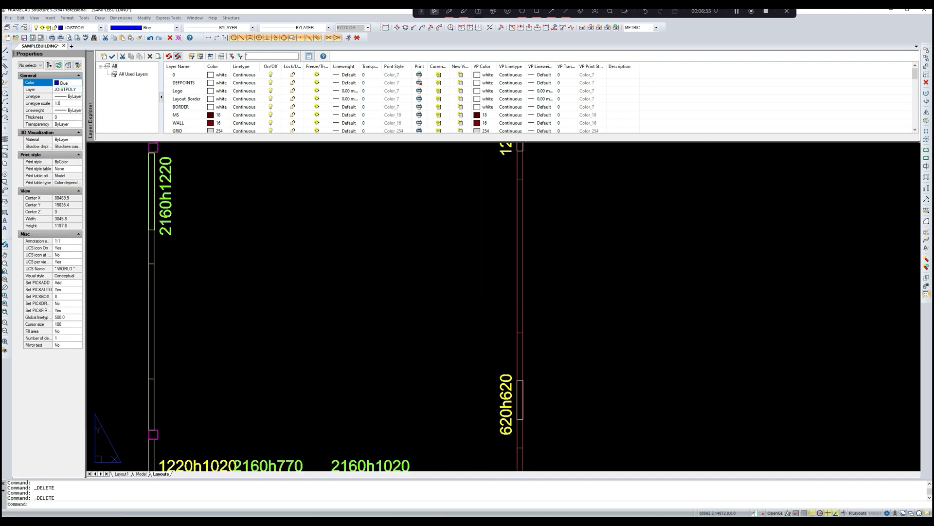
{"action": "scroll", "coordinate": [515, 370], "scroll_direction": "up", "scroll_amount": 4}
{"action": "scroll", "coordinate": [515, 370], "scroll_direction": "up", "scroll_amount": 3}
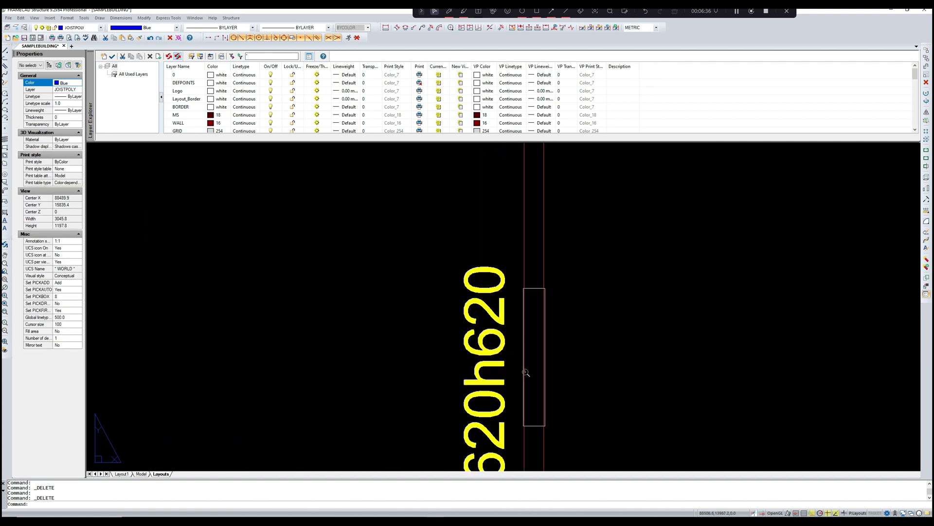
{"action": "left_click", "coordinate": [535, 271]}
{"action": "key", "text": "Escape"}
{"action": "left_click", "coordinate": [487, 339]}
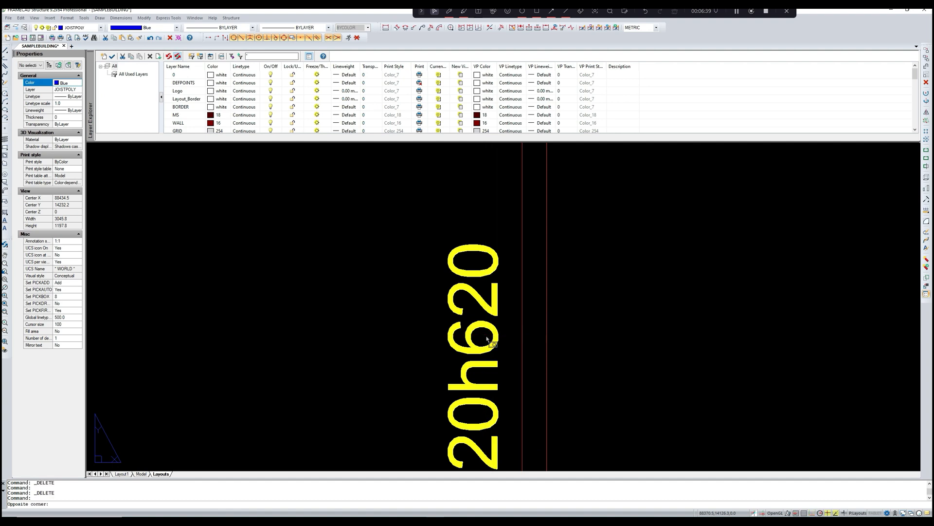
{"action": "left_click", "coordinate": [490, 347]}
{"action": "key", "text": "Delete"}
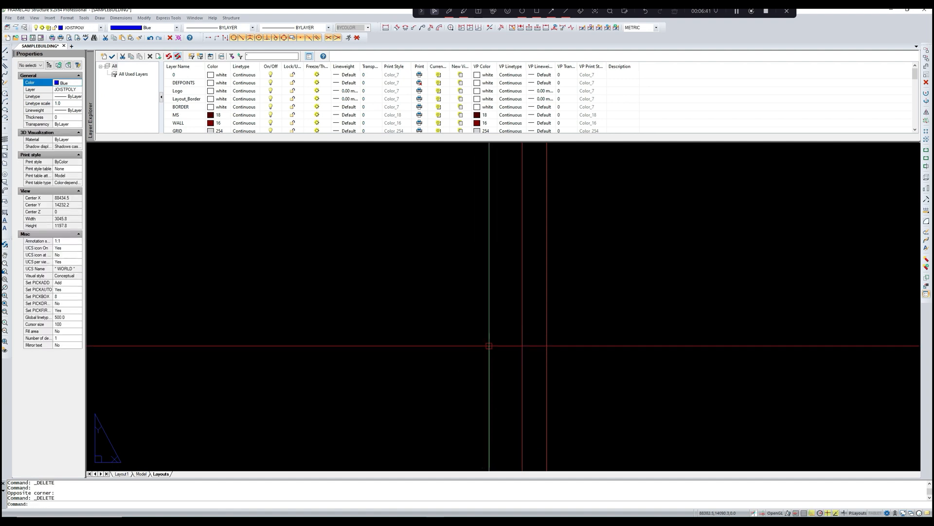
Step: List the webbed beam beneath the +X0+ marker, set its Beam Top RL to 6550 and apply the amendment
{"action": "scroll", "coordinate": [490, 347], "scroll_direction": "down", "scroll_amount": 3}
{"action": "scroll", "coordinate": [490, 347], "scroll_direction": "down", "scroll_amount": 3}
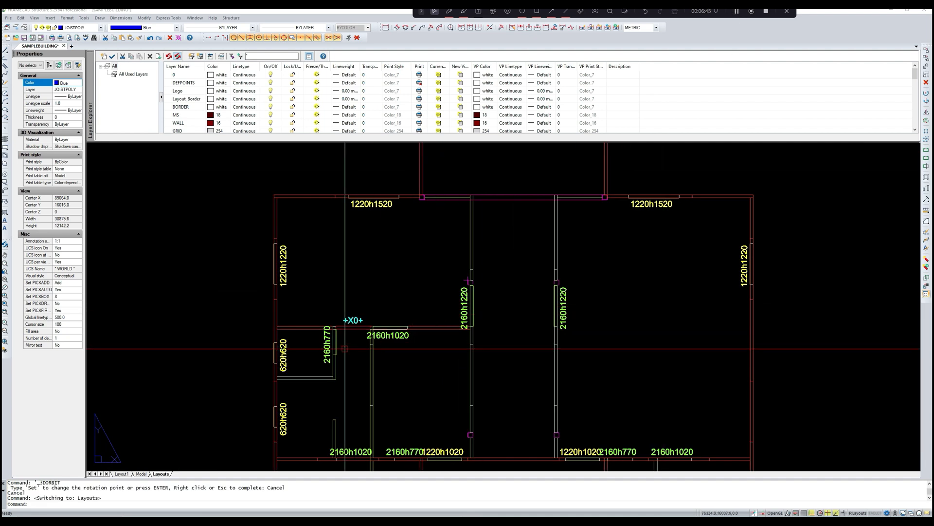
{"action": "scroll", "coordinate": [348, 345], "scroll_direction": "up", "scroll_amount": 3}
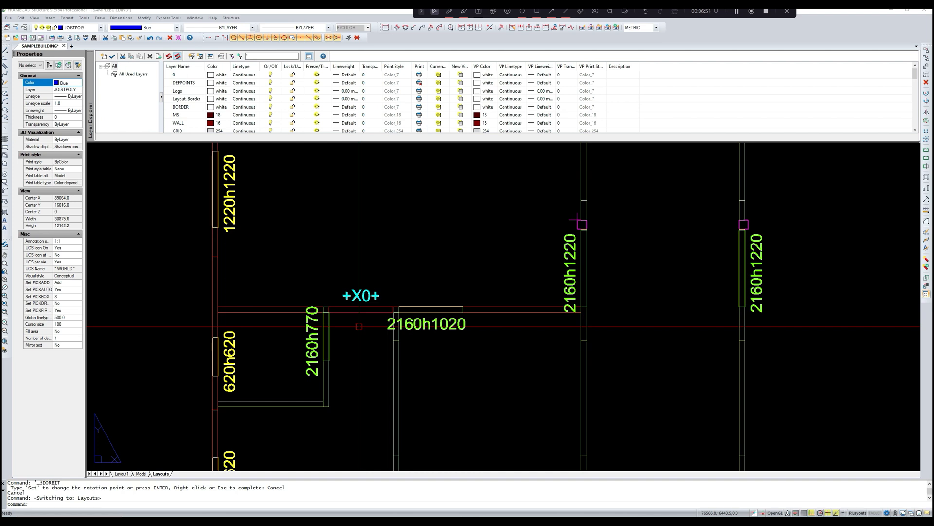
{"action": "middle_click_drag", "start_coordinate": [365, 316], "coordinate": [359, 334]}
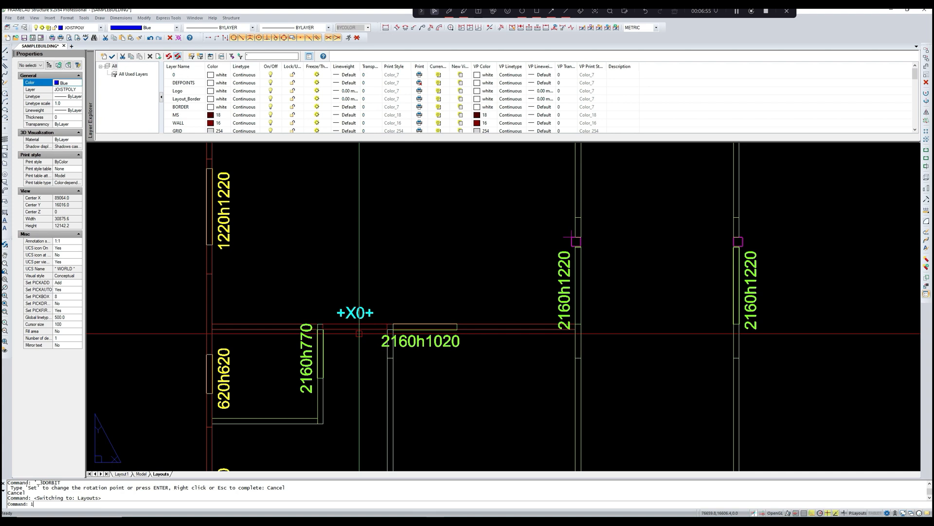
{"action": "type", "text": "i"}
{"action": "key", "text": "Return"}
{"action": "left_click", "coordinate": [339, 327]}
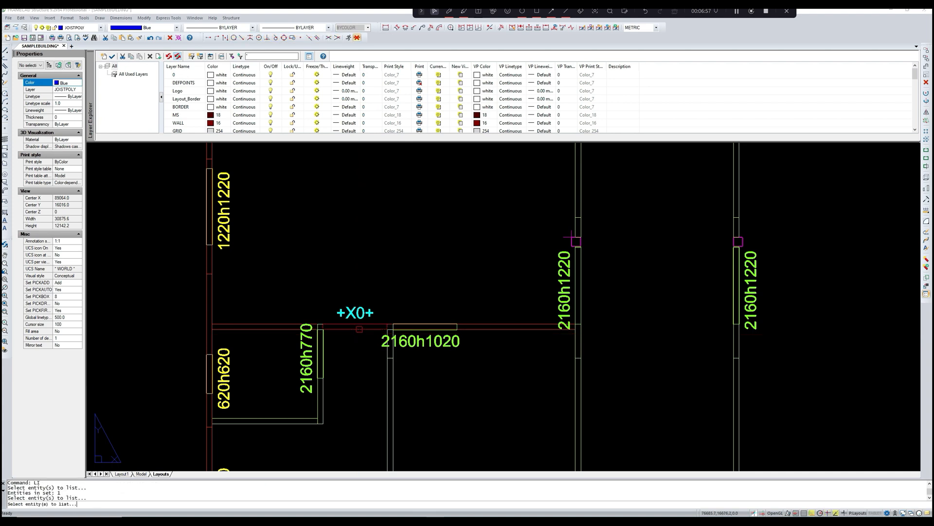
{"action": "left_click_drag", "start_coordinate": [513, 250], "coordinate": [513, 253]}
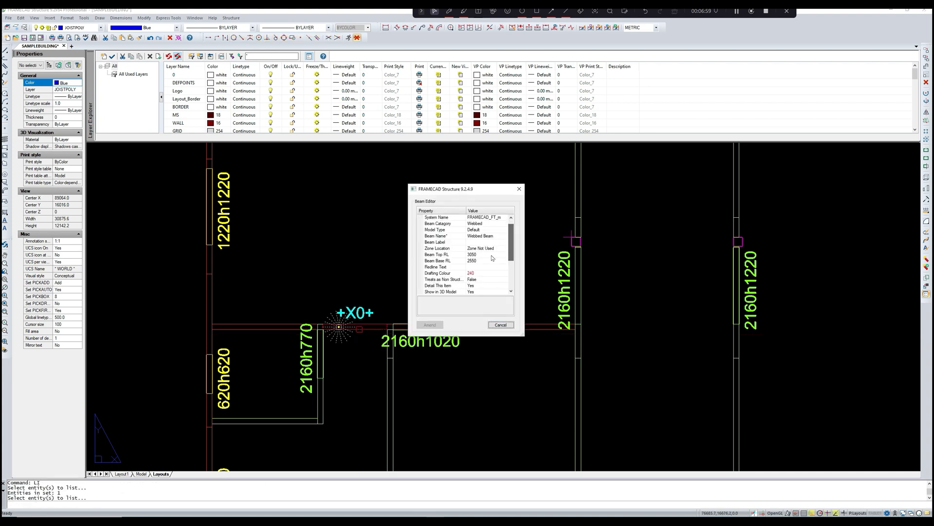
{"action": "left_click", "coordinate": [484, 255]}
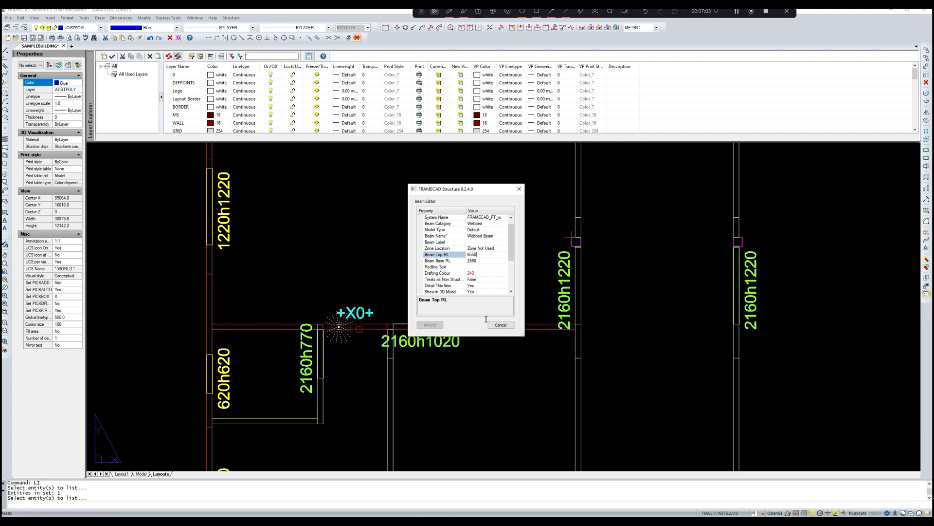
{"action": "left_click", "coordinate": [430, 324]}
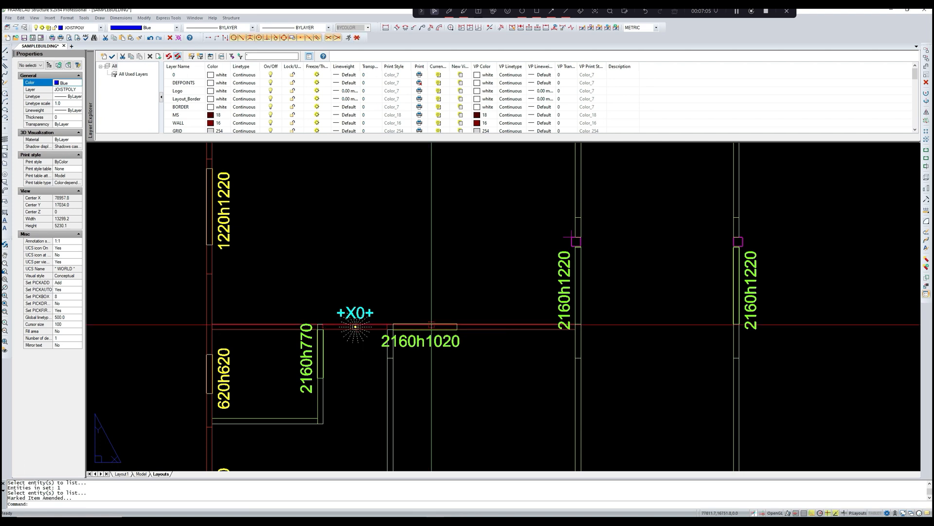
{"action": "scroll", "coordinate": [447, 303], "scroll_direction": "down", "scroll_amount": 4}
{"action": "scroll", "coordinate": [651, 149], "scroll_direction": "down", "scroll_amount": 1}
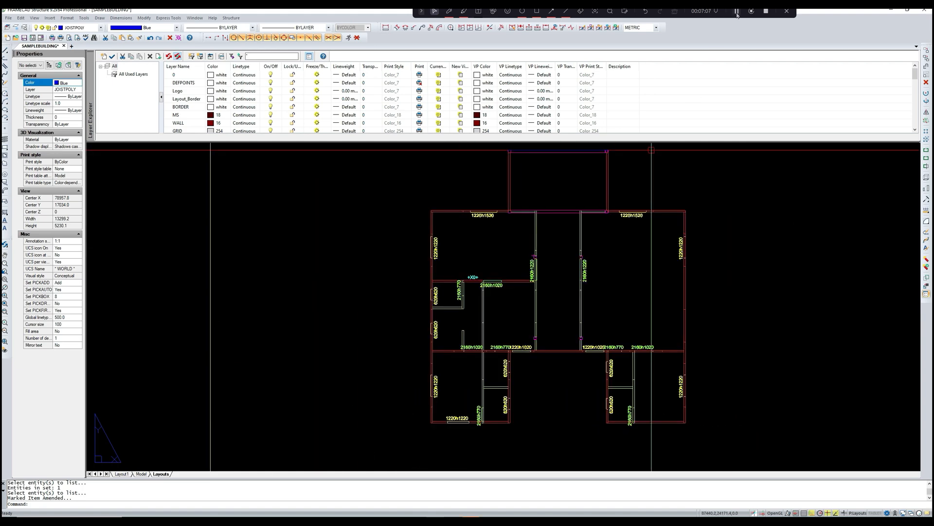
{"action": "left_click", "coordinate": [736, 11]}
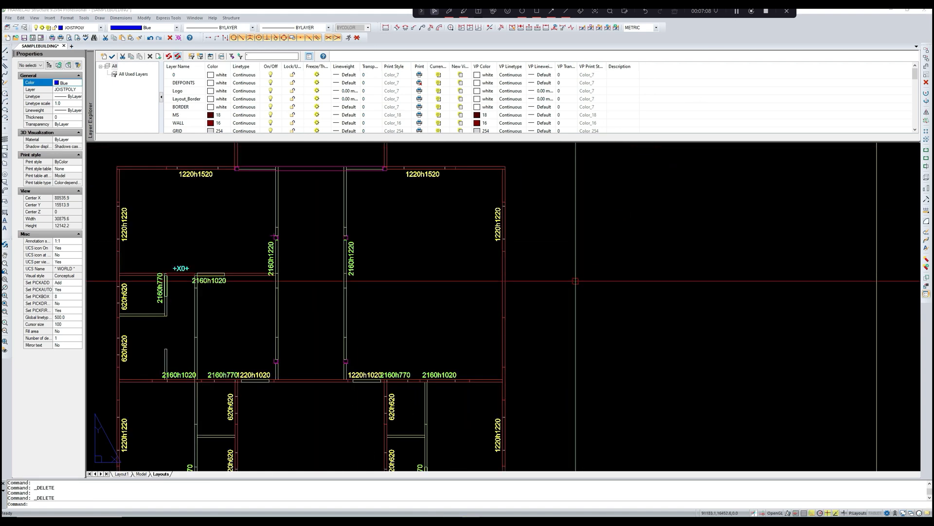
Step: Join the split wall members along the right-hand outer wall where the two 620h620 openings were removed
{"action": "middle_click_drag", "start_coordinate": [574, 288], "coordinate": [578, 273]}
{"action": "scroll", "coordinate": [526, 322], "scroll_direction": "up", "scroll_amount": 3}
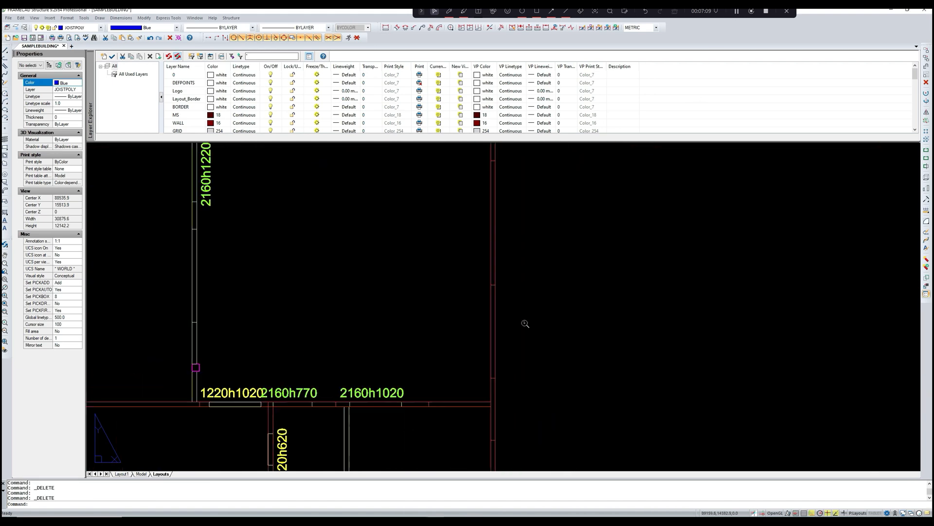
{"action": "scroll", "coordinate": [525, 322], "scroll_direction": "down", "scroll_amount": 2}
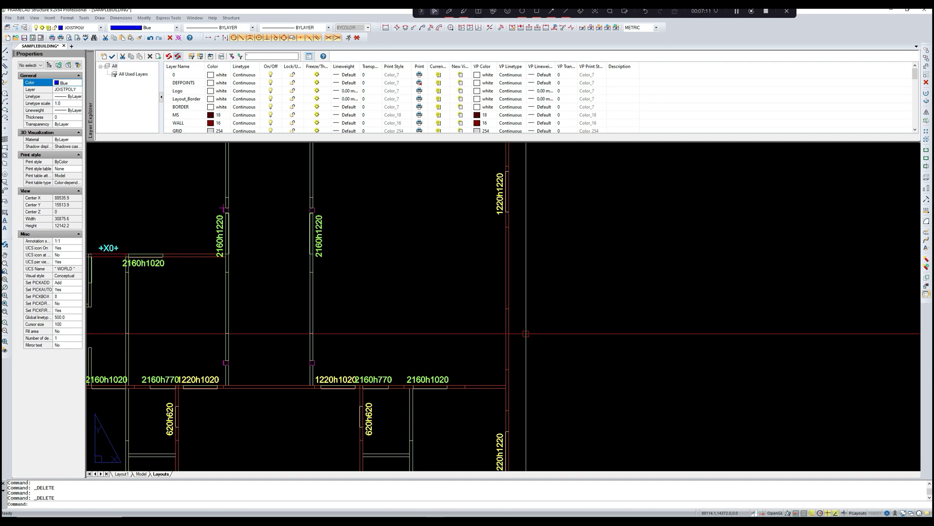
{"action": "key", "text": "Return"}
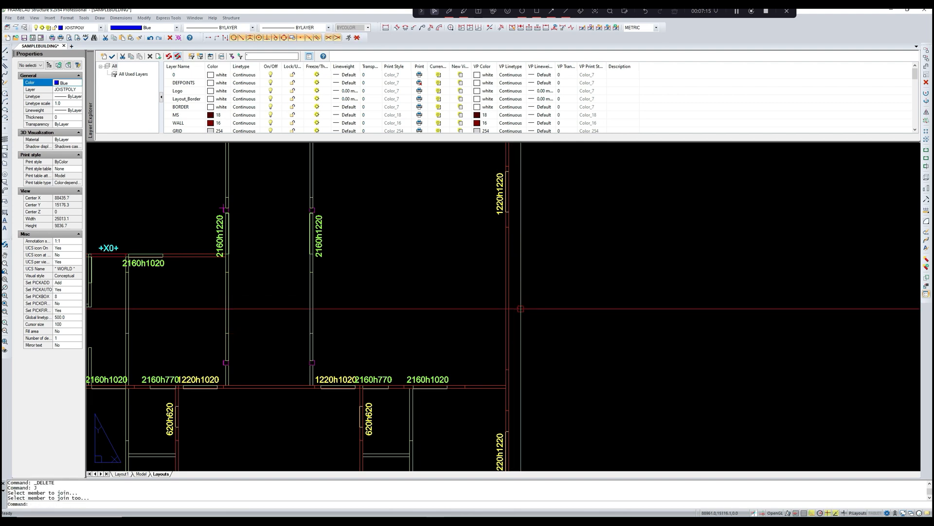
{"action": "key", "text": "Escape"}
{"action": "scroll", "coordinate": [540, 324], "scroll_direction": "up", "scroll_amount": 2}
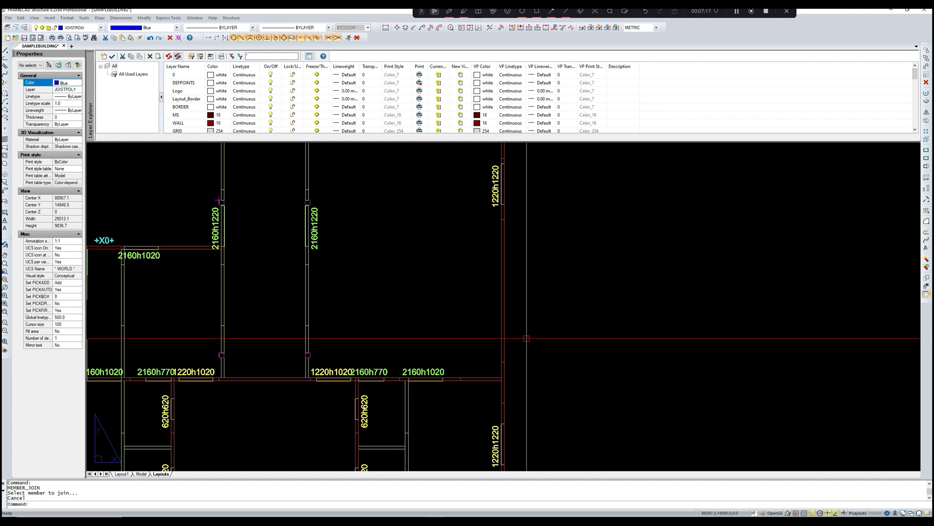
Step: Draw two horizontal guide lines outward from the right-hand outer wall, one at the lower cross wall and one at the upper corner
{"action": "key", "text": "Return"}
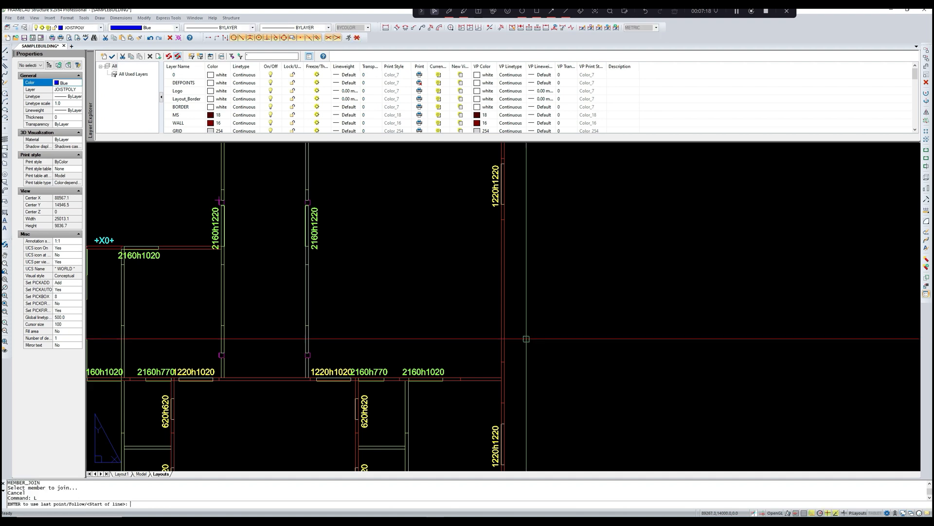
{"action": "left_click", "coordinate": [502, 378]}
{"action": "key", "text": "Return"}
{"action": "scroll", "coordinate": [594, 317], "scroll_direction": "down", "scroll_amount": 3}
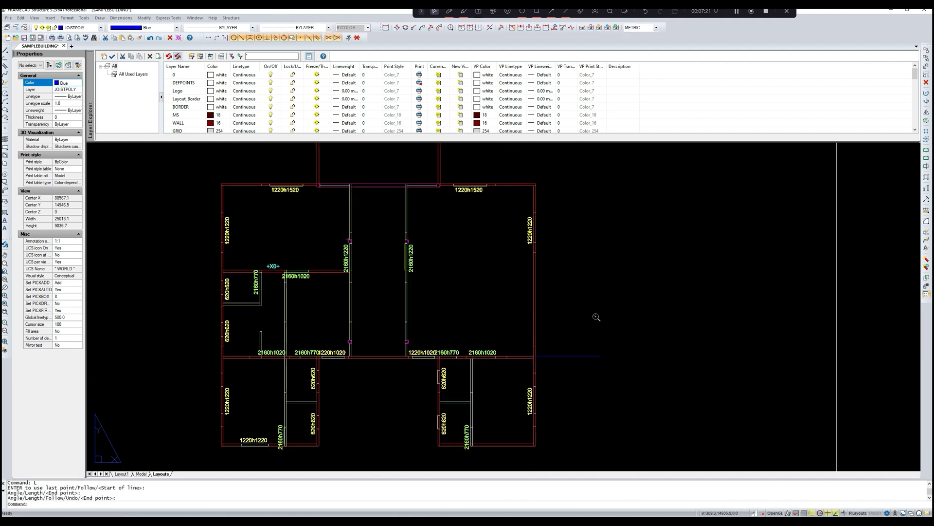
{"action": "type", "text": "l"}
{"action": "key", "text": "Return"}
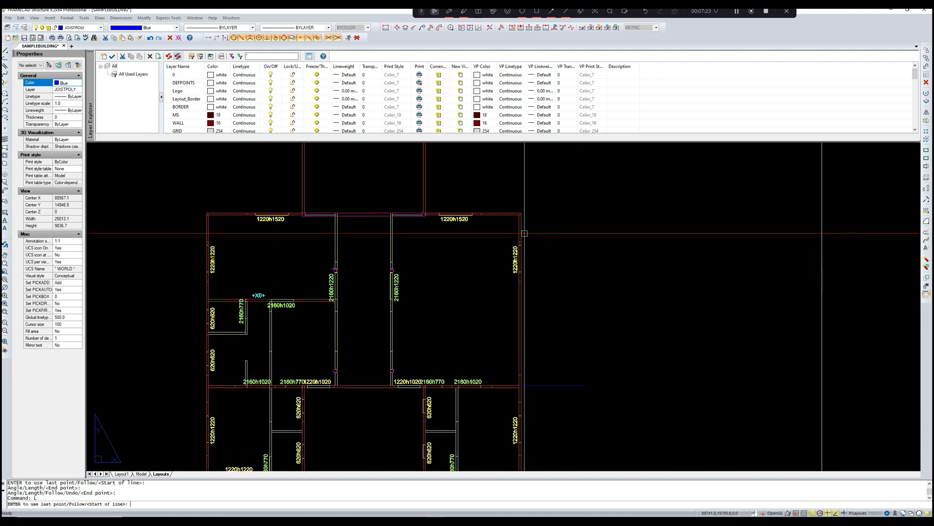
{"action": "left_click", "coordinate": [521, 215]}
{"action": "left_click", "coordinate": [581, 221]}
{"action": "key", "text": "Return"}
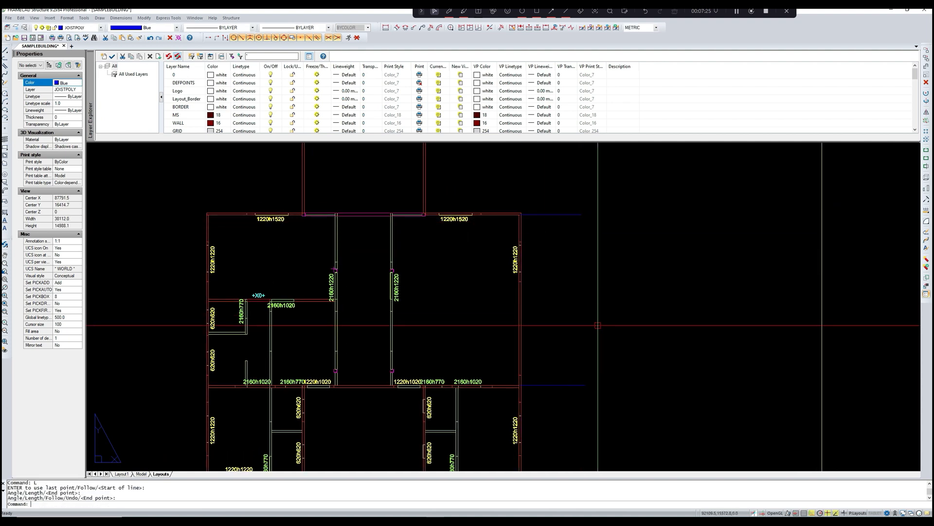
{"action": "type", "text": "l"}
{"action": "key", "text": "Return"}
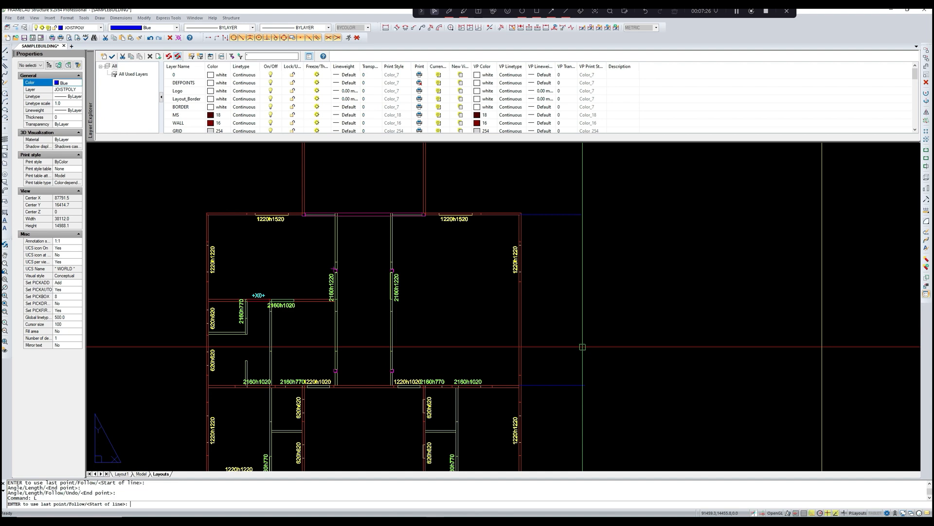
{"action": "left_click", "coordinate": [585, 385]}
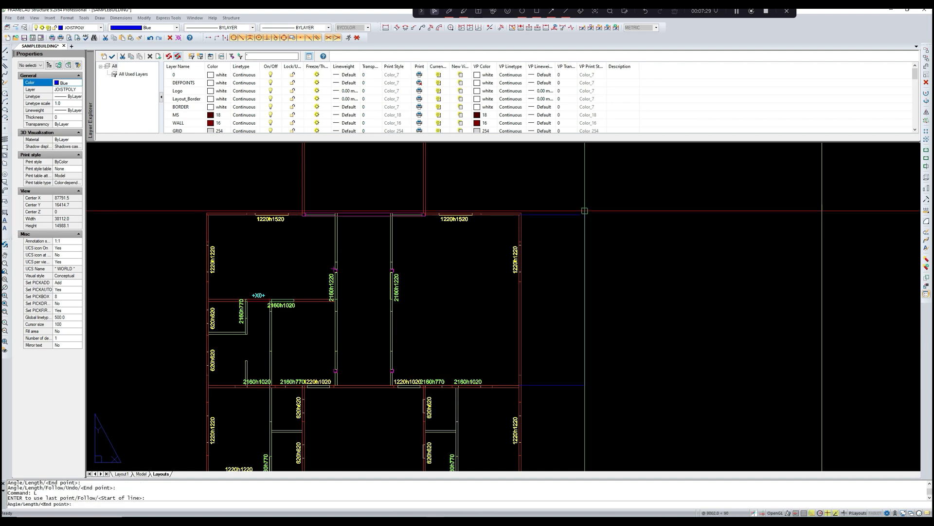
{"action": "key", "text": "Escape"}
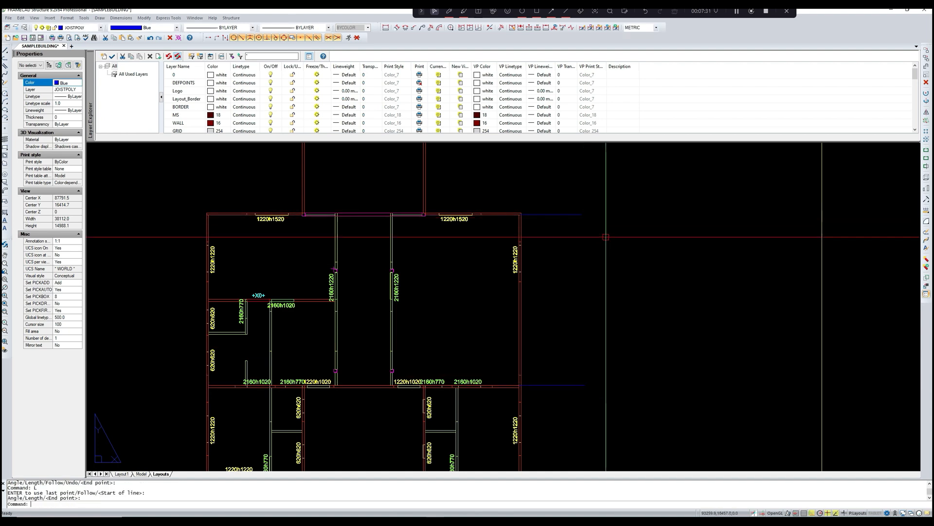
Step: Draw a vertical guide line from the outer end of the upper guide line down to the level of the lower guide line
{"action": "type", "text": "l"}
{"action": "key", "text": "Return"}
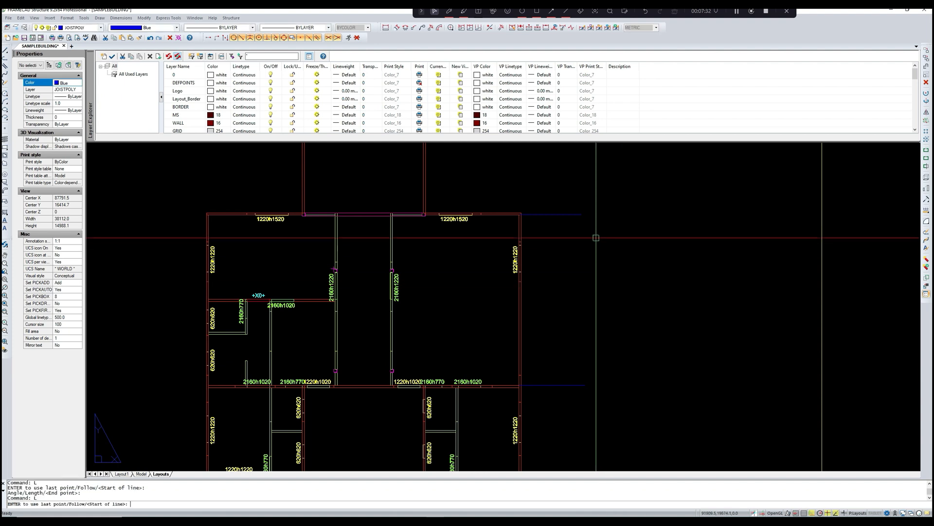
{"action": "left_click", "coordinate": [582, 214]}
{"action": "left_click", "coordinate": [638, 384]}
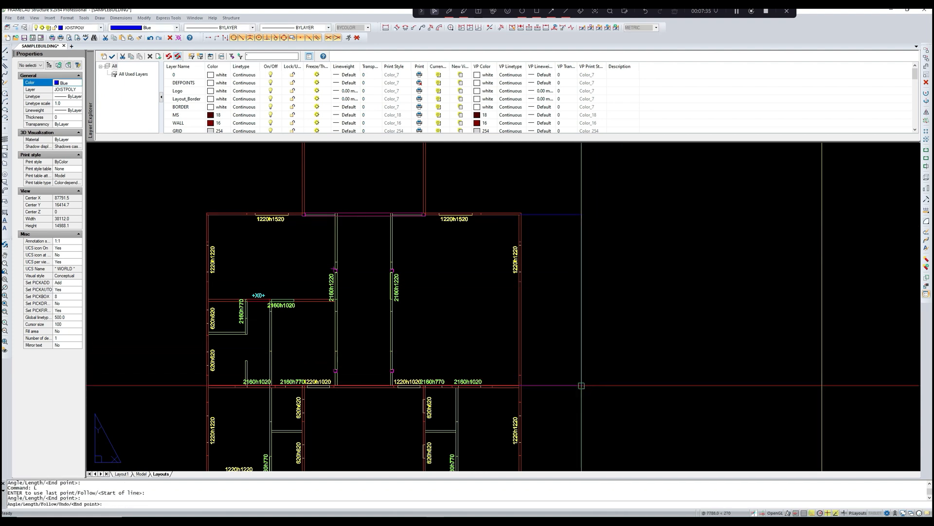
{"action": "key", "text": "Escape"}
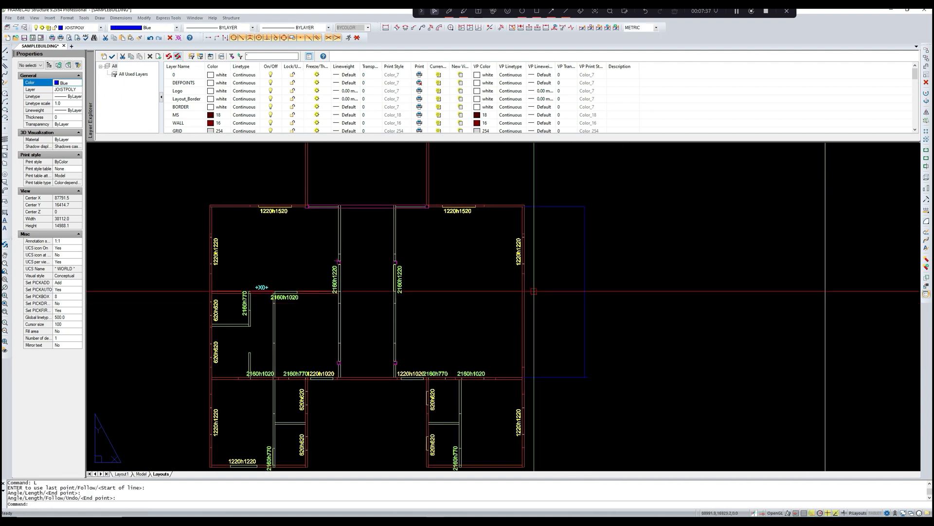
Step: Mirror the 1220h1220 window and its label on the right-hand outer wall about a horizontal line through the vertical guide's midpoint, keeping the originals
{"action": "scroll", "coordinate": [527, 277], "scroll_direction": "up", "scroll_amount": 2}
{"action": "key", "text": "Escape"}
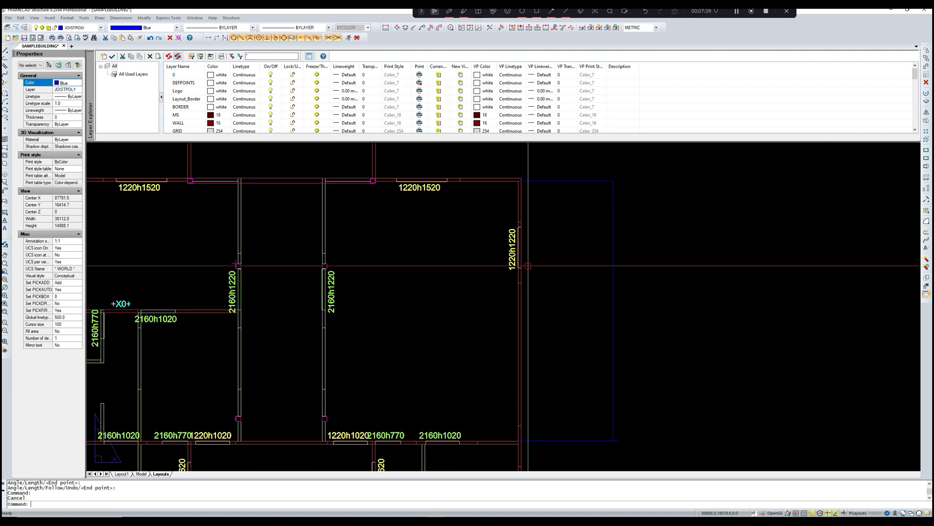
{"action": "type", "text": "mi"}
{"action": "key", "text": "Return"}
{"action": "scroll", "coordinate": [517, 265], "scroll_direction": "up", "scroll_amount": 3}
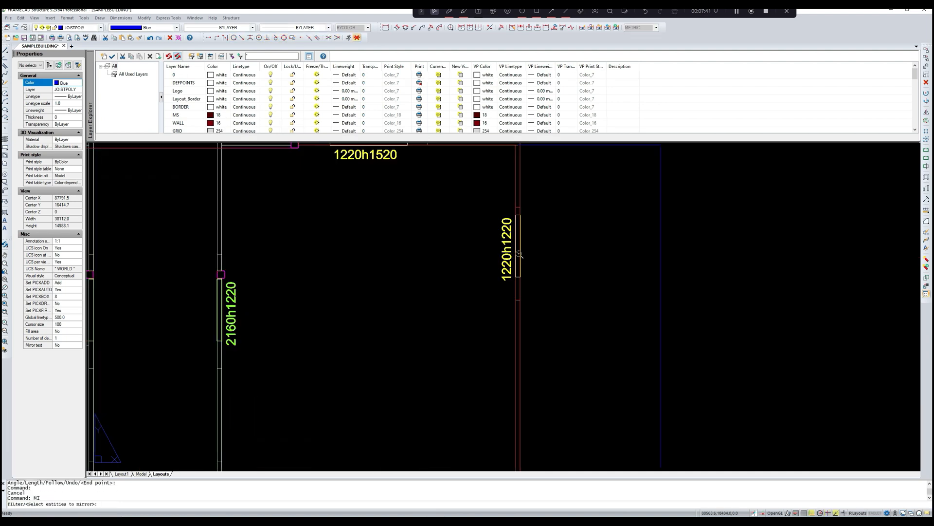
{"action": "scroll", "coordinate": [516, 265], "scroll_direction": "up", "scroll_amount": 5}
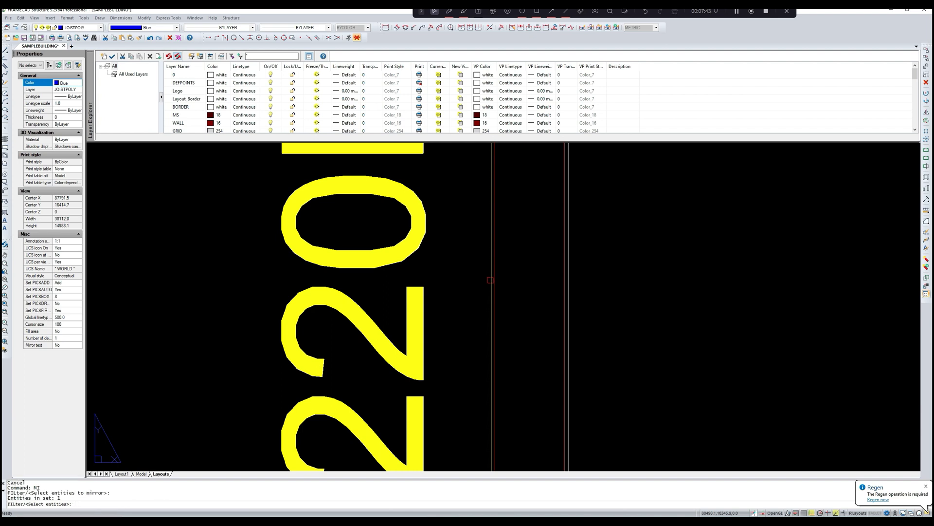
{"action": "left_click", "coordinate": [419, 308]}
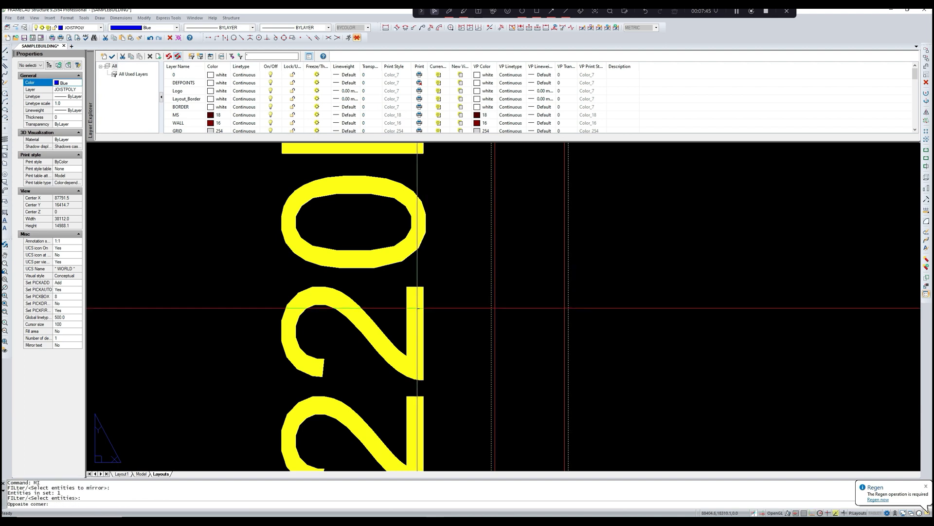
{"action": "left_click", "coordinate": [418, 308]}
{"action": "scroll", "coordinate": [417, 308], "scroll_direction": "down", "scroll_amount": 3}
{"action": "left_click", "coordinate": [417, 307]}
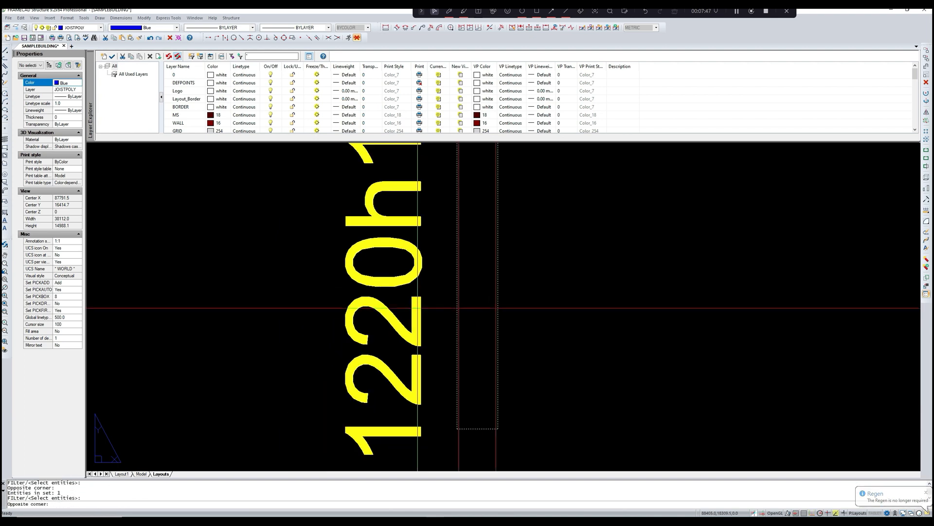
{"action": "scroll", "coordinate": [419, 309], "scroll_direction": "down", "scroll_amount": 4}
{"action": "scroll", "coordinate": [421, 309], "scroll_direction": "down", "scroll_amount": 1}
{"action": "scroll", "coordinate": [418, 308], "scroll_direction": "down", "scroll_amount": 3}
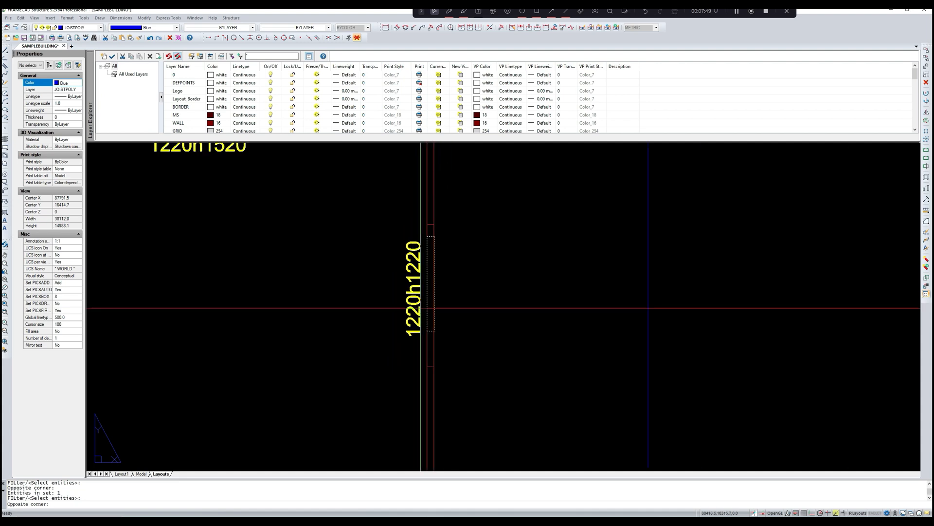
{"action": "scroll", "coordinate": [437, 314], "scroll_direction": "down", "scroll_amount": 2}
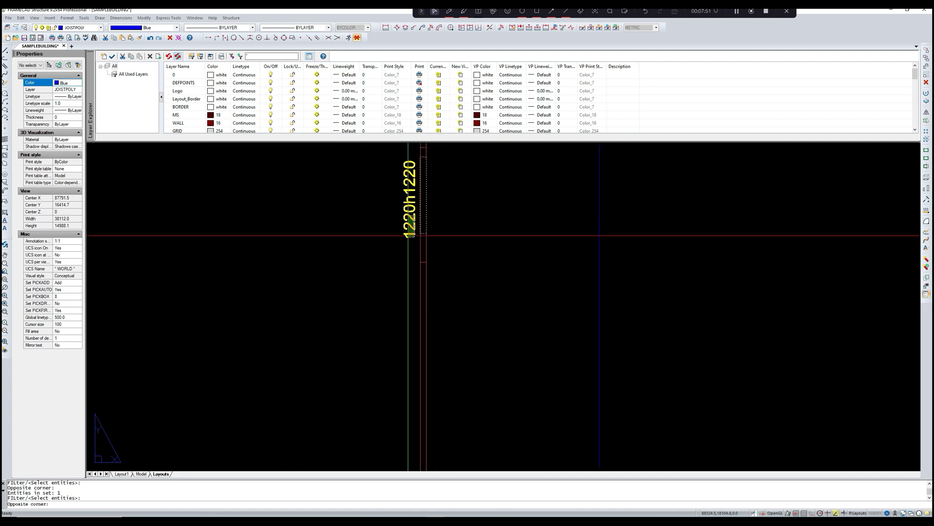
{"action": "left_click", "coordinate": [412, 216]}
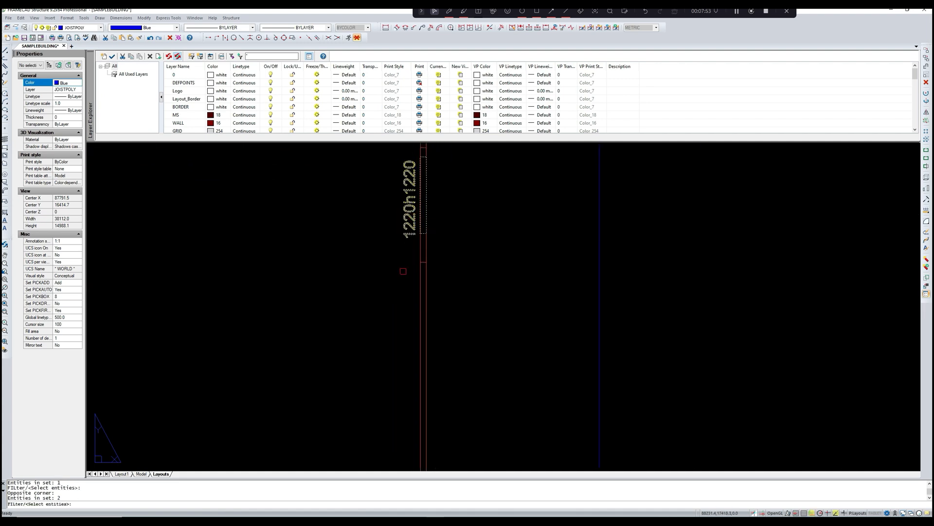
{"action": "key", "text": "Return"}
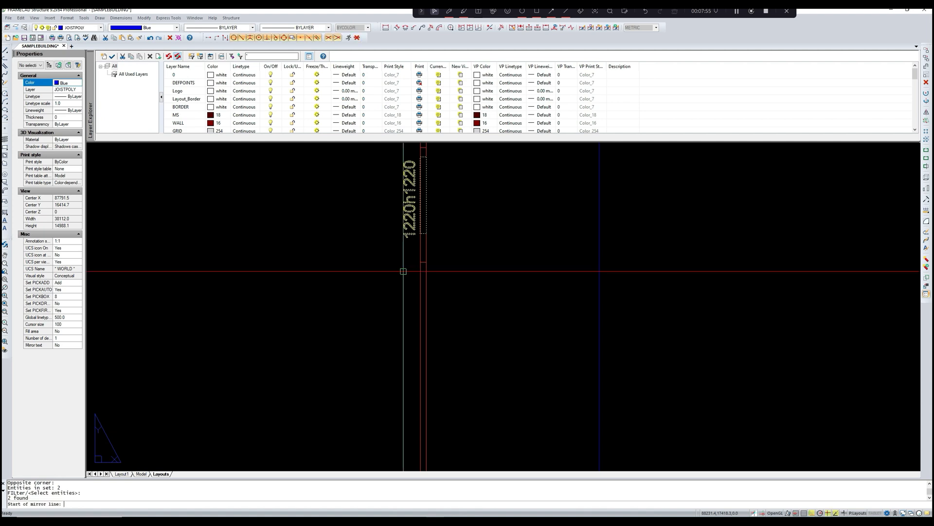
{"action": "left_click", "coordinate": [600, 317]}
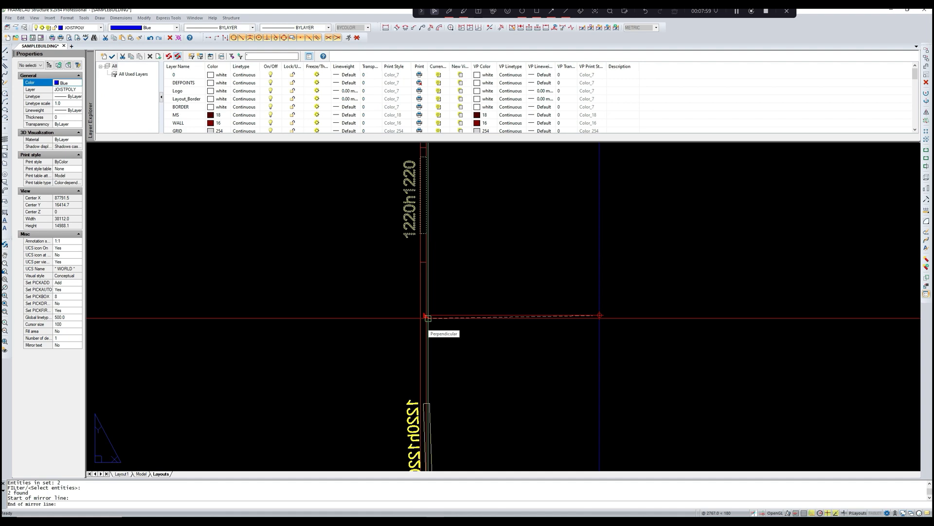
{"action": "left_click", "coordinate": [428, 318]}
{"action": "key", "text": "Return"}
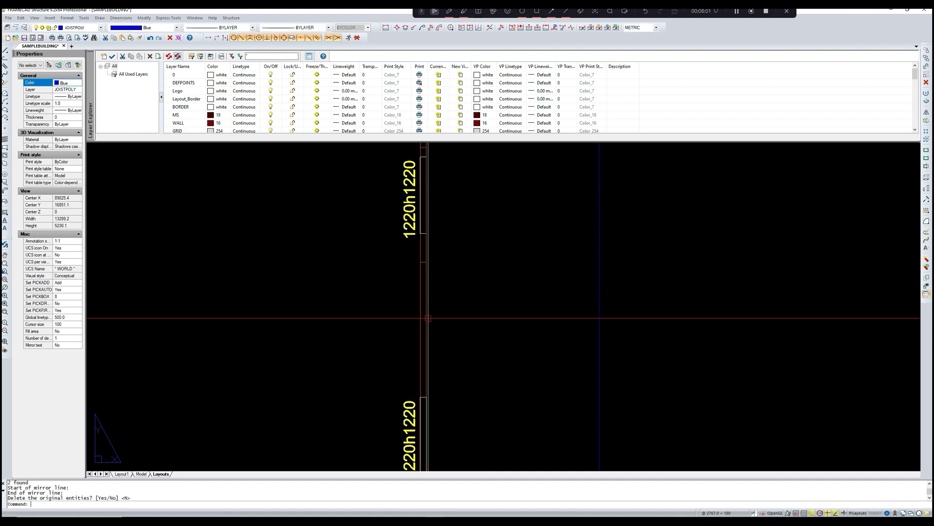
Step: Delete the lower, vertical and upper guide lines outside the right-hand outer wall
{"action": "scroll", "coordinate": [460, 313], "scroll_direction": "up", "scroll_amount": 5}
{"action": "scroll", "coordinate": [464, 311], "scroll_direction": "down", "scroll_amount": 4}
{"action": "key", "text": "Escape"}
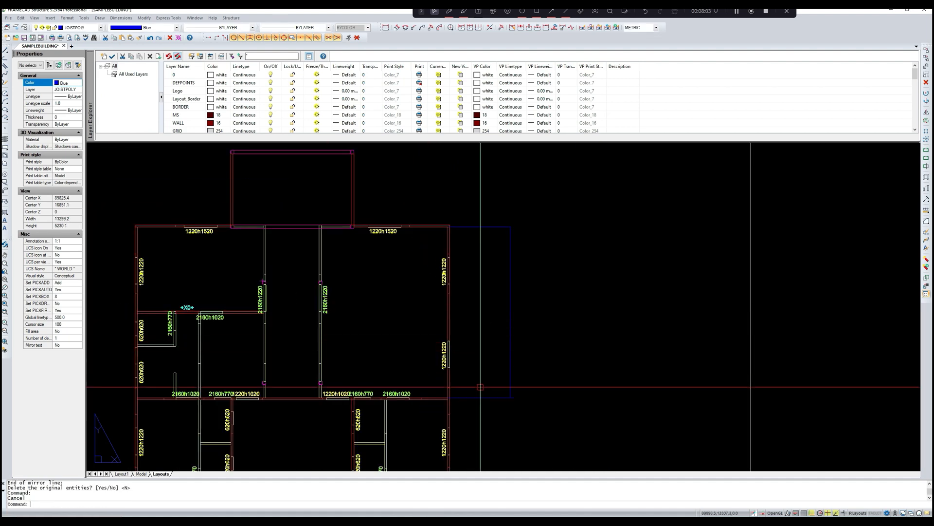
{"action": "scroll", "coordinate": [483, 392], "scroll_direction": "up", "scroll_amount": 3}
{"action": "left_click", "coordinate": [481, 398]}
{"action": "key", "text": "Delete"}
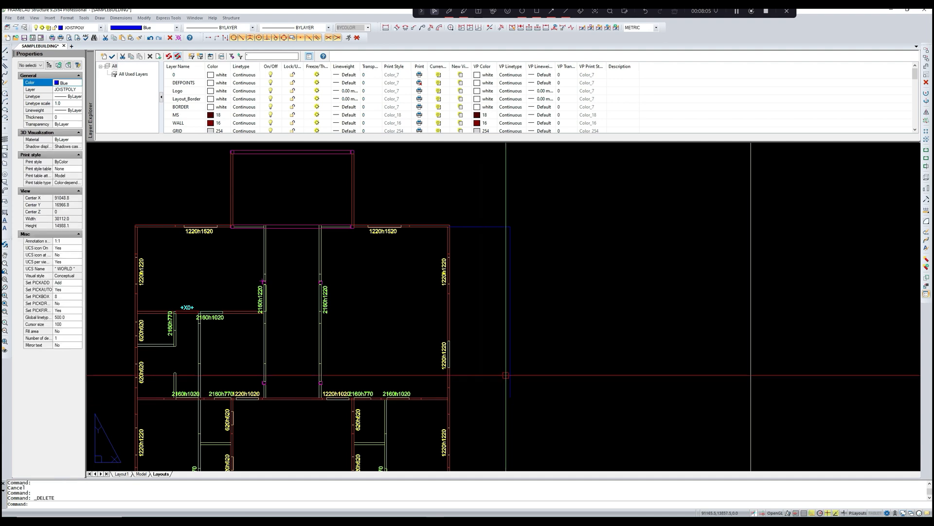
{"action": "left_click", "coordinate": [510, 292]}
{"action": "key", "text": "Delete"}
{"action": "left_click", "coordinate": [497, 226]}
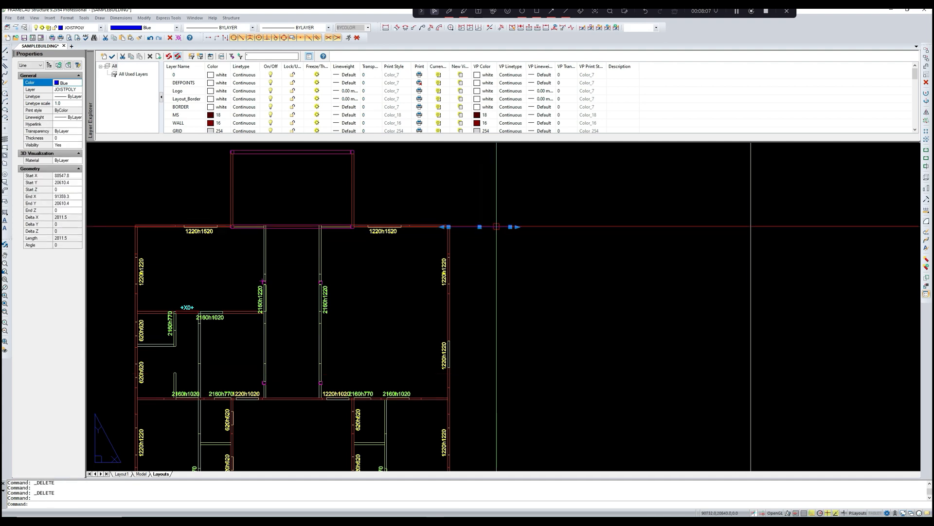
{"action": "key", "text": "Delete"}
Step: Try to extend the wall member above the magenta post in the left corridor partition to the wall member below it with Member Extend
{"action": "scroll", "coordinate": [229, 281], "scroll_direction": "up", "scroll_amount": 6}
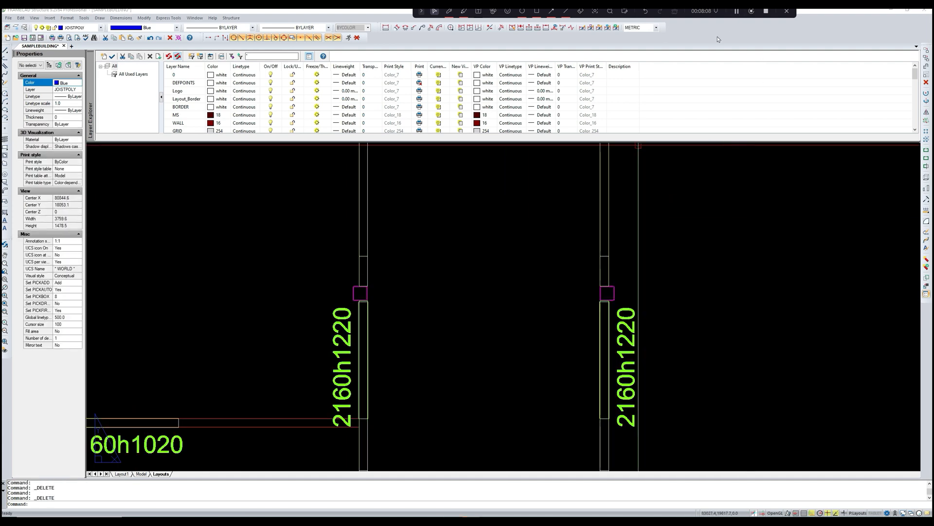
{"action": "scroll", "coordinate": [401, 300], "scroll_direction": "up", "scroll_amount": 3}
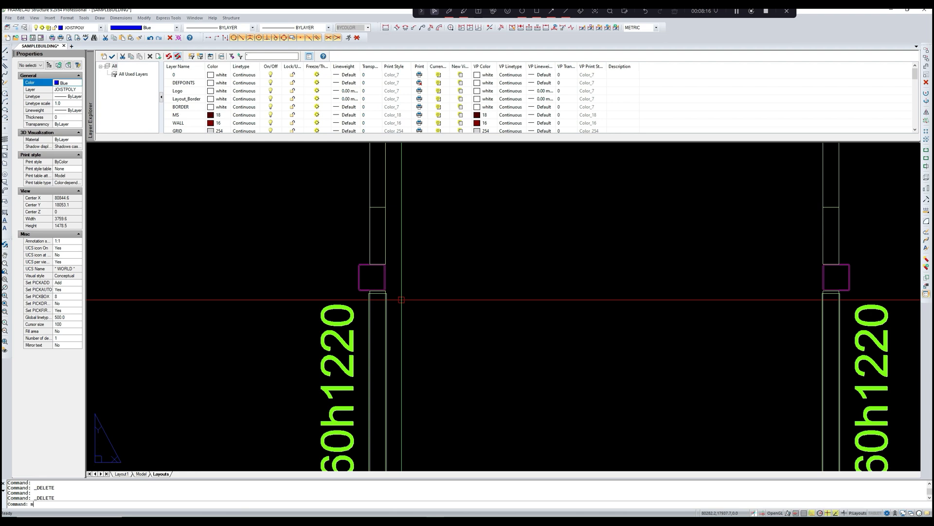
{"action": "type", "text": "e"}
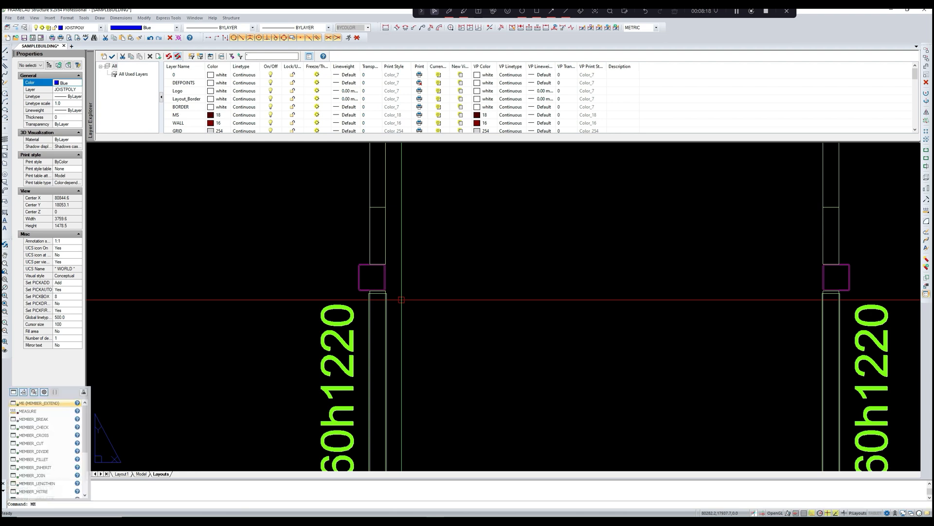
{"action": "key", "text": "Return"}
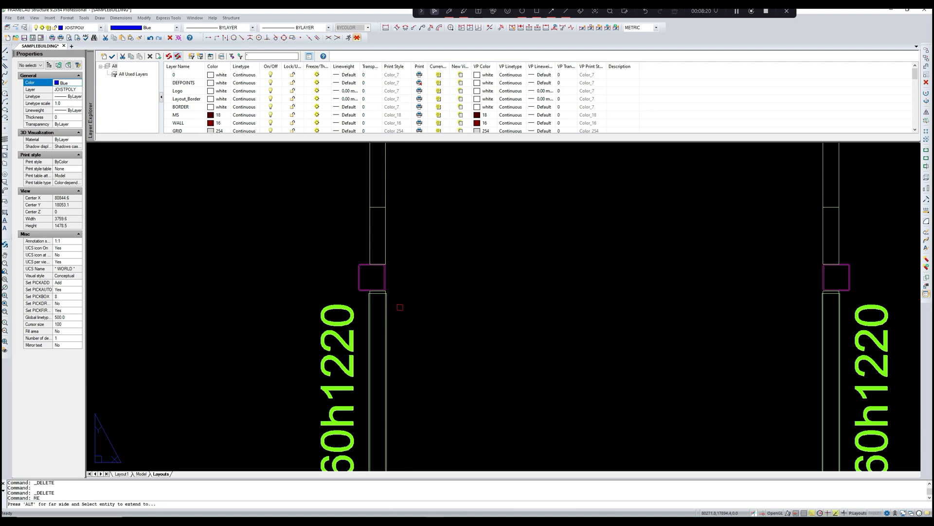
{"action": "middle_click_drag", "start_coordinate": [401, 308], "coordinate": [400, 272]}
{"action": "scroll", "coordinate": [372, 289], "scroll_direction": "up", "scroll_amount": 3}
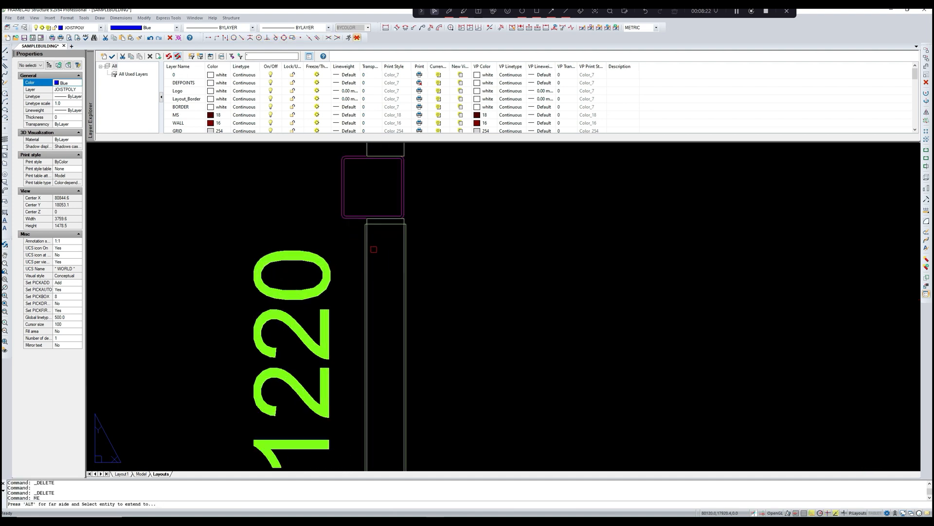
{"action": "scroll", "coordinate": [373, 249], "scroll_direction": "up", "scroll_amount": 4}
{"action": "left_click", "coordinate": [337, 299]}
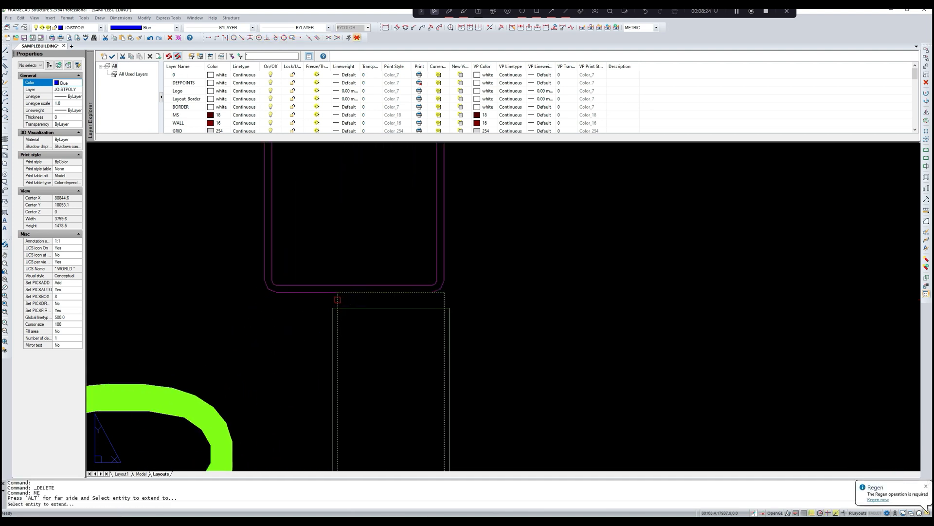
{"action": "scroll", "coordinate": [343, 295], "scroll_direction": "down", "scroll_amount": 5}
{"action": "scroll", "coordinate": [363, 262], "scroll_direction": "up", "scroll_amount": 4}
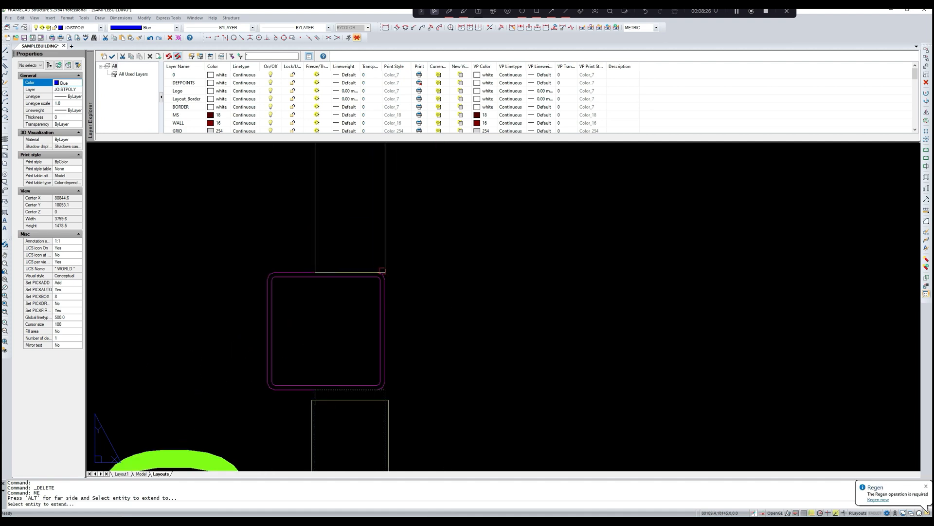
{"action": "scroll", "coordinate": [383, 269], "scroll_direction": "up", "scroll_amount": 3}
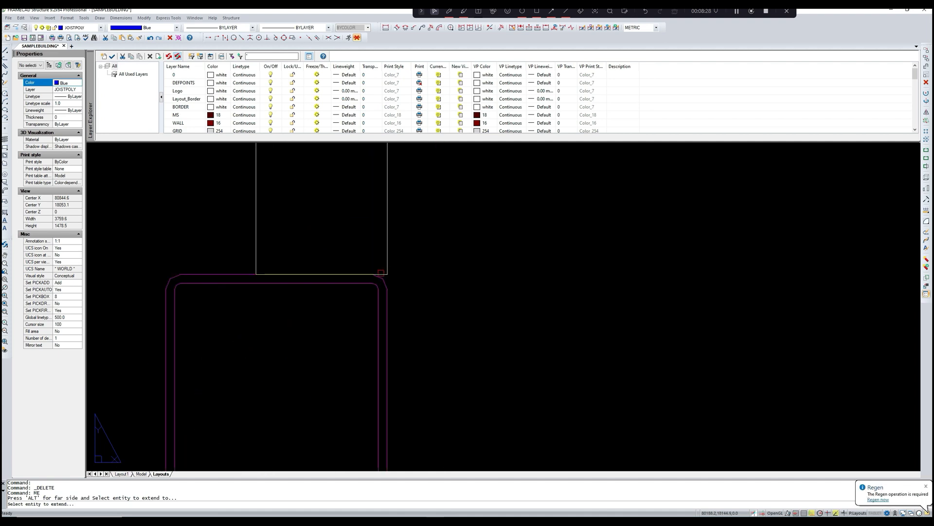
{"action": "scroll", "coordinate": [384, 273], "scroll_direction": "up", "scroll_amount": 2}
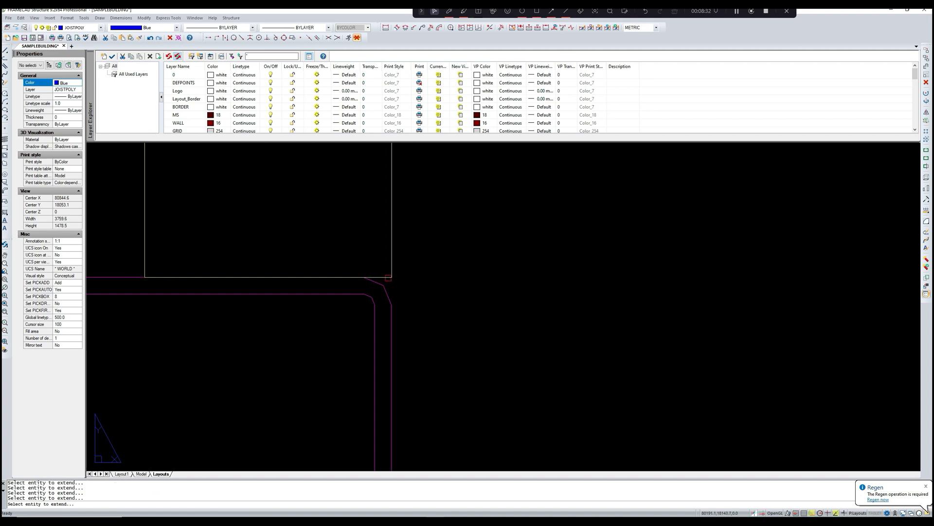
{"action": "scroll", "coordinate": [404, 283], "scroll_direction": "down", "scroll_amount": 2}
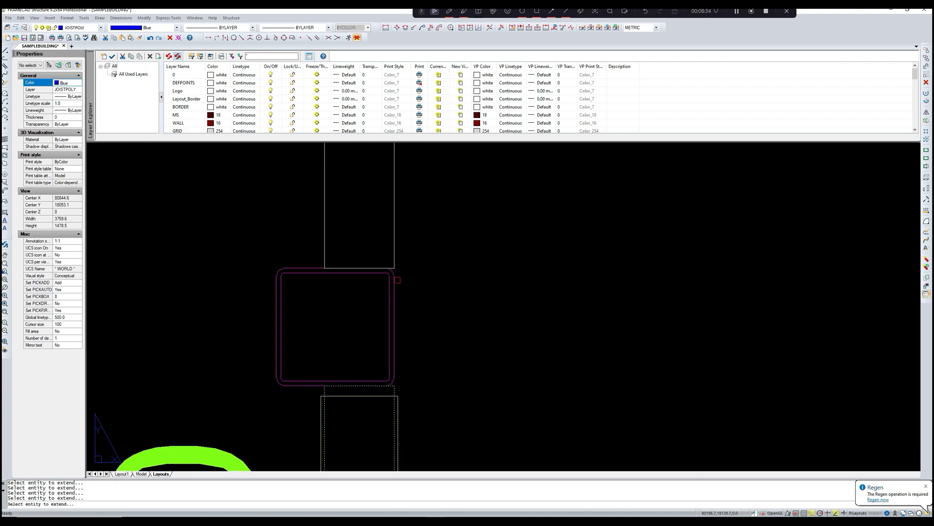
{"action": "key", "text": "Escape"}
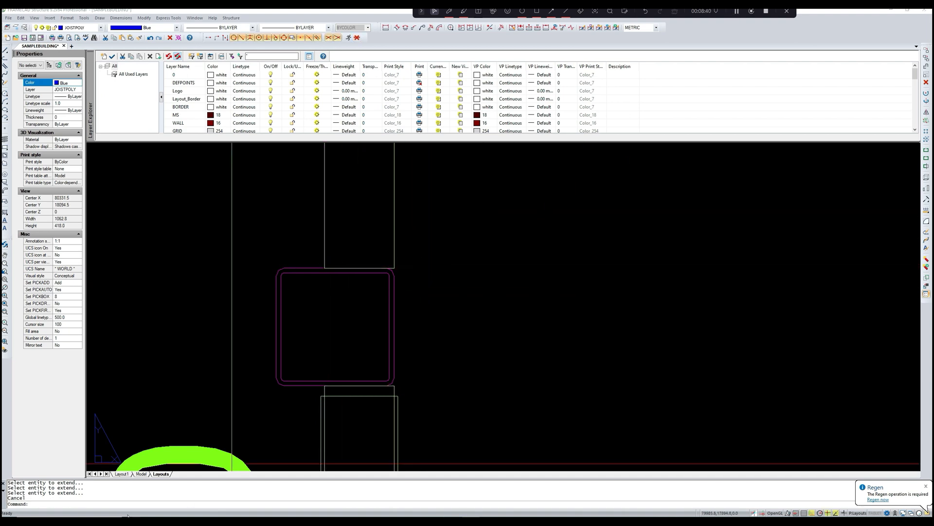
{"action": "middle_click_drag", "start_coordinate": [316, 449], "coordinate": [353, 374]}
{"action": "scroll", "coordinate": [281, 434], "scroll_direction": "down", "scroll_amount": 2}
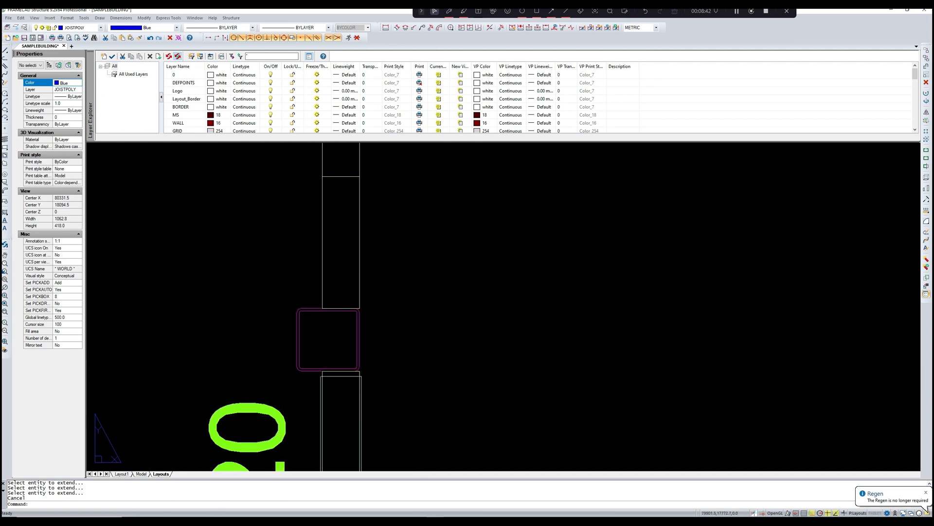
{"action": "middle_click_drag", "start_coordinate": [281, 437], "coordinate": [303, 415]}
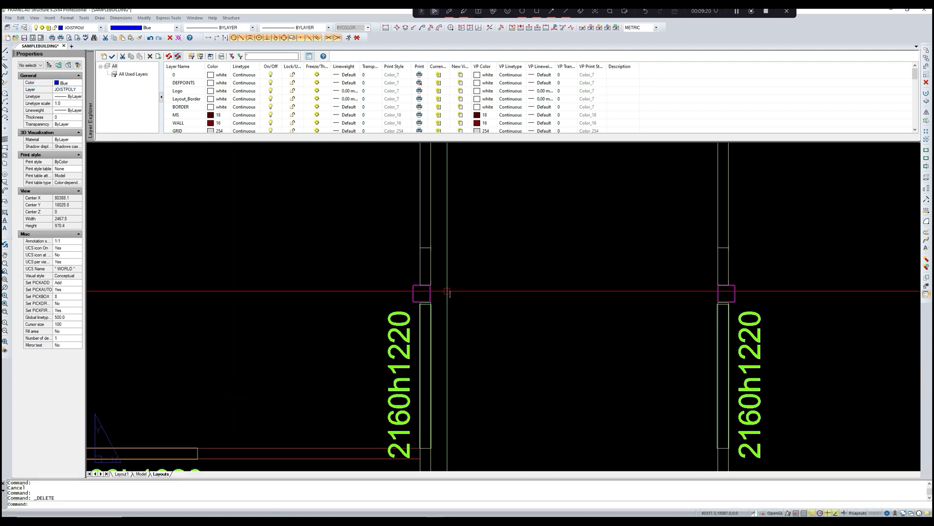
{"action": "scroll", "coordinate": [448, 291], "scroll_direction": "up", "scroll_amount": 1}
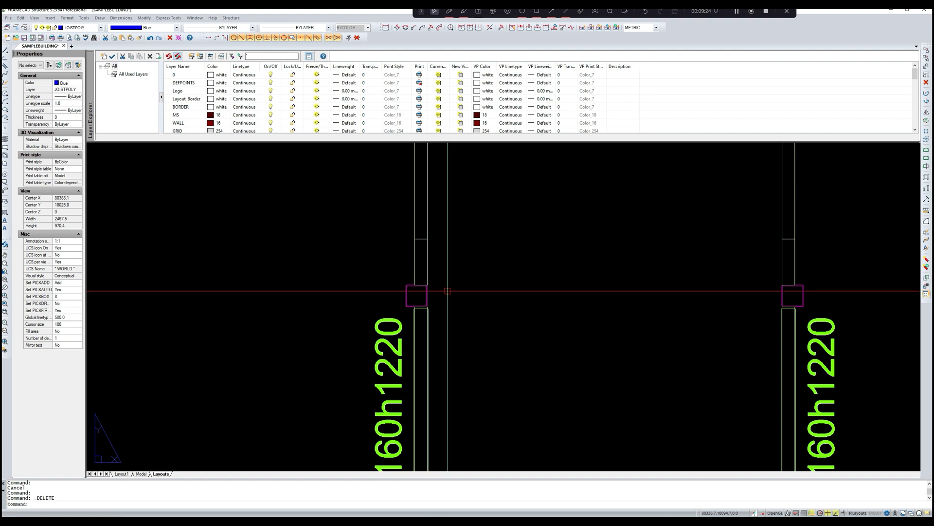
{"action": "scroll", "coordinate": [448, 291], "scroll_direction": "up", "scroll_amount": 1}
{"action": "key", "text": "Escape"}
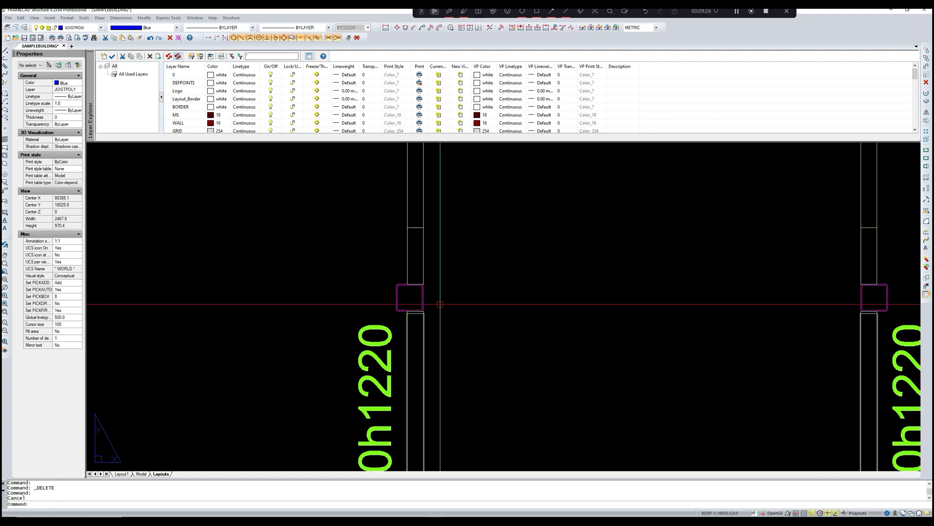
Step: Join the wall members below and above the upper magenta post in the left corridor partition with Member Join
{"action": "scroll", "coordinate": [440, 301], "scroll_direction": "up", "scroll_amount": 1}
{"action": "type", "text": "m"}
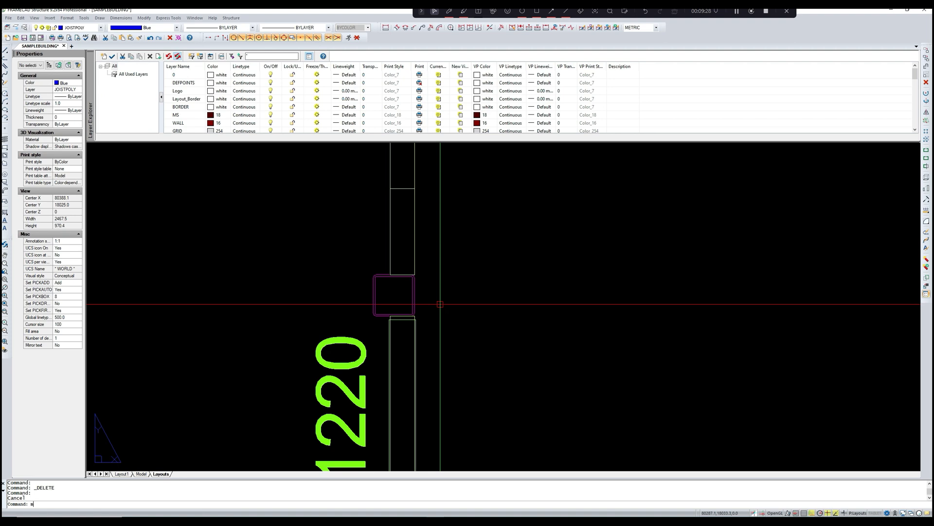
{"action": "type", "text": "j"}
{"action": "key", "text": "Return"}
{"action": "scroll", "coordinate": [399, 317], "scroll_direction": "up", "scroll_amount": 2}
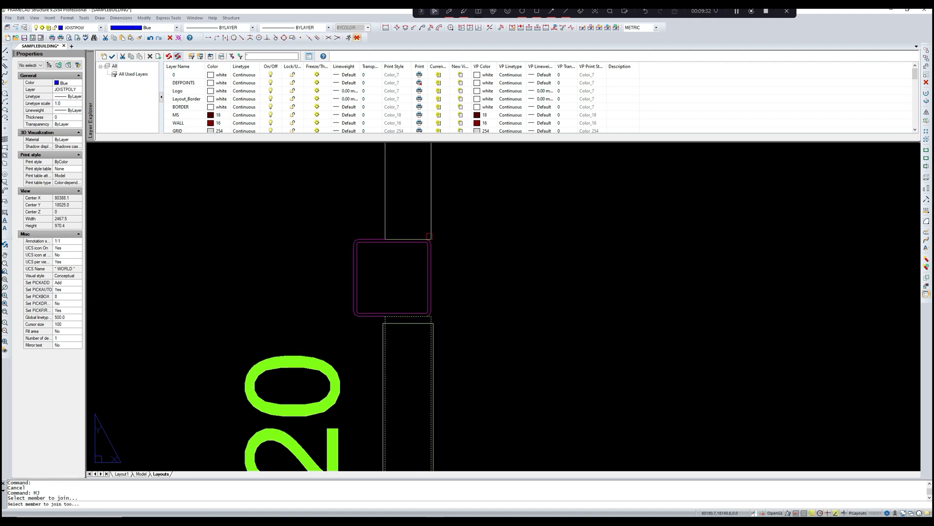
{"action": "scroll", "coordinate": [422, 238], "scroll_direction": "up", "scroll_amount": 1}
{"action": "left_click", "coordinate": [367, 229]}
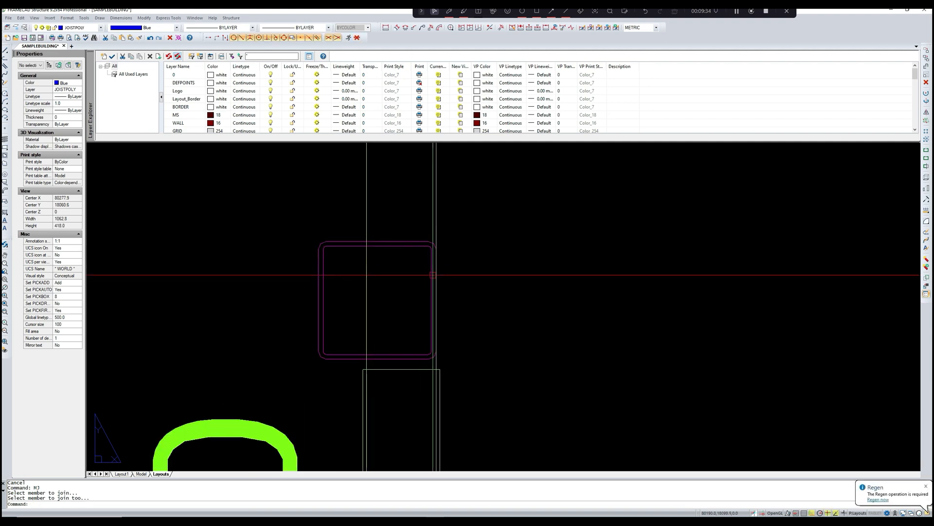
{"action": "scroll", "coordinate": [444, 287], "scroll_direction": "down", "scroll_amount": 5}
{"action": "scroll", "coordinate": [445, 285], "scroll_direction": "down", "scroll_amount": 1}
{"action": "middle_click_drag", "start_coordinate": [466, 283], "coordinate": [436, 273]}
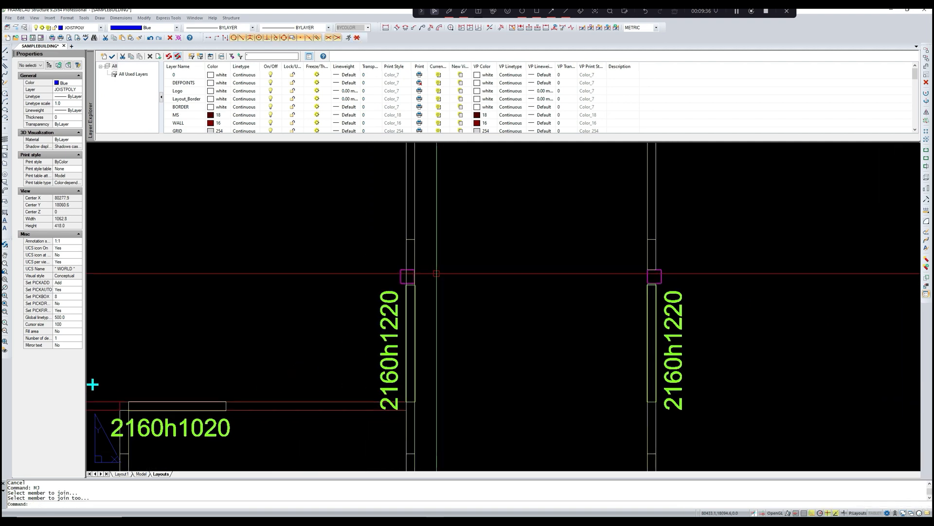
{"action": "middle_click_drag", "start_coordinate": [506, 289], "coordinate": [457, 275]}
{"action": "key", "text": "Escape"}
Step: Join the wall members below and above the upper magenta post in the right corridor partition with Member Join
{"action": "scroll", "coordinate": [613, 323], "scroll_direction": "up", "scroll_amount": 4}
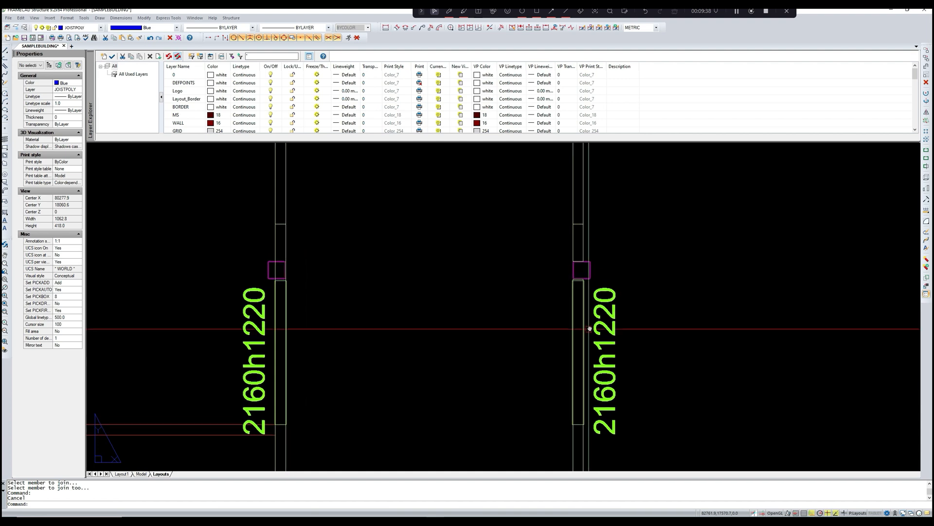
{"action": "type", "text": "m"}
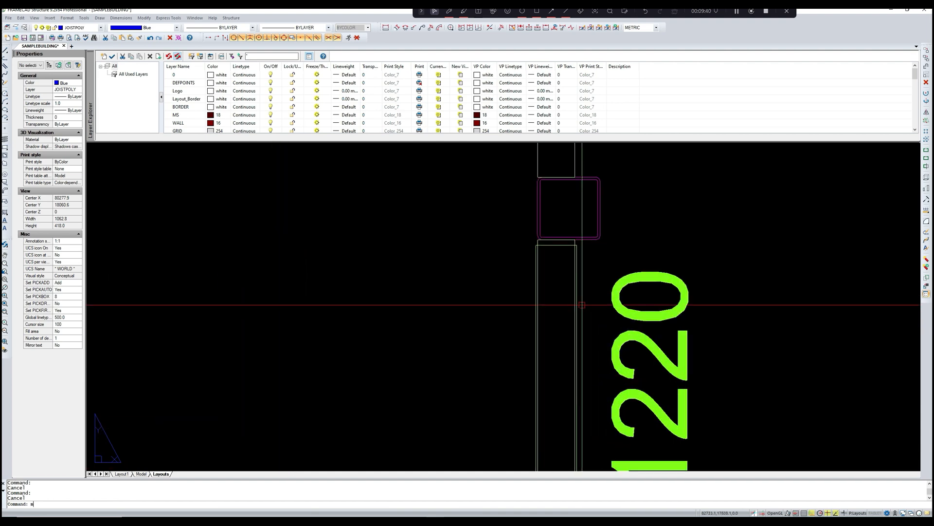
{"action": "type", "text": "j"}
{"action": "key", "text": "Return"}
{"action": "scroll", "coordinate": [561, 308], "scroll_direction": "up", "scroll_amount": 3}
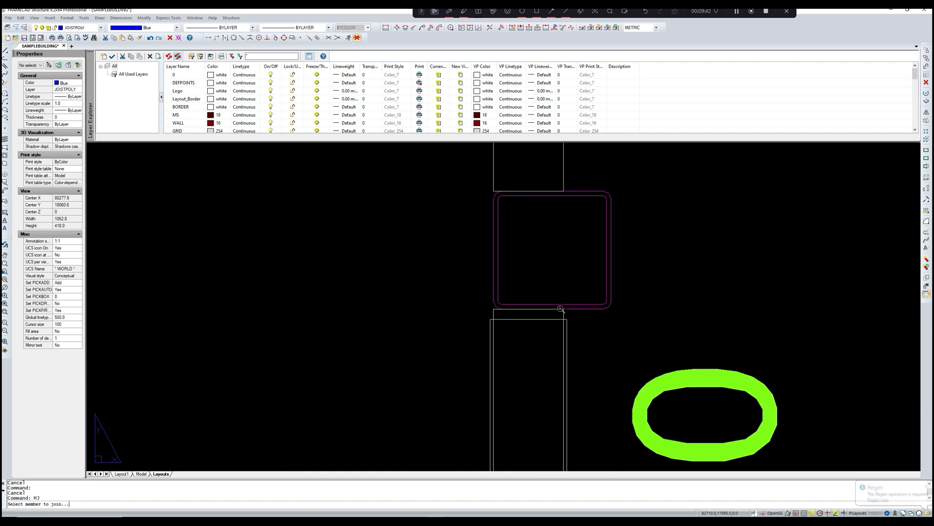
{"action": "scroll", "coordinate": [561, 309], "scroll_direction": "up", "scroll_amount": 1}
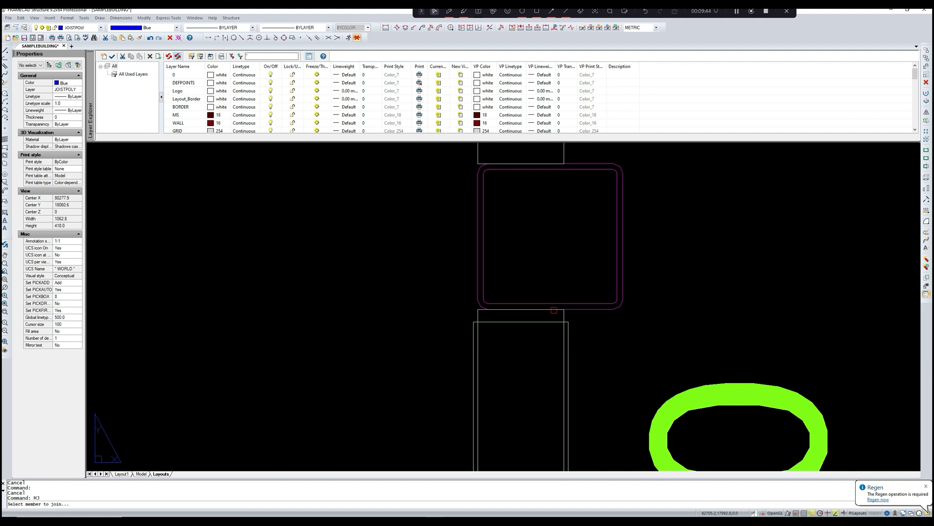
{"action": "scroll", "coordinate": [556, 311], "scroll_direction": "down", "scroll_amount": 3}
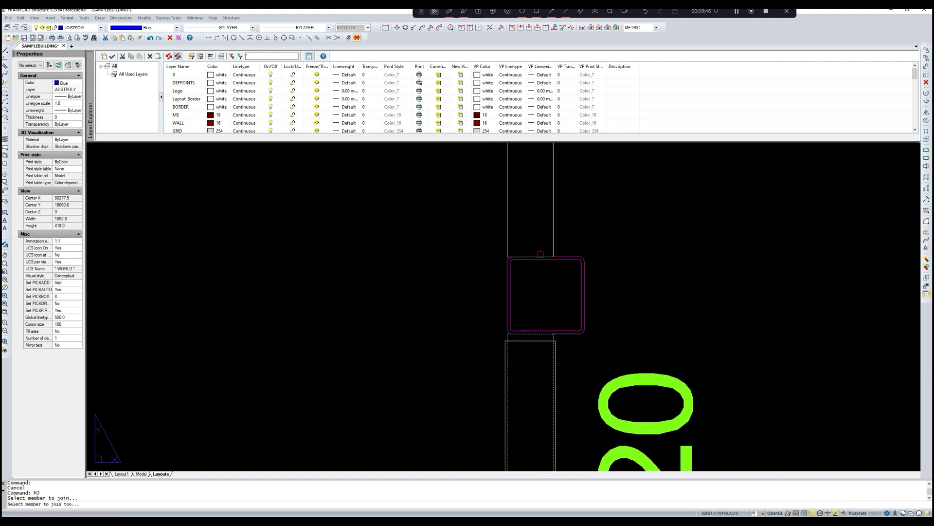
{"action": "left_click", "coordinate": [540, 254]}
{"action": "key", "text": "Return"}
Step: Examine both corridor partitions and the overall first-floor plan alongside the neighbouring sheets
{"action": "scroll", "coordinate": [603, 307], "scroll_direction": "down", "scroll_amount": 4}
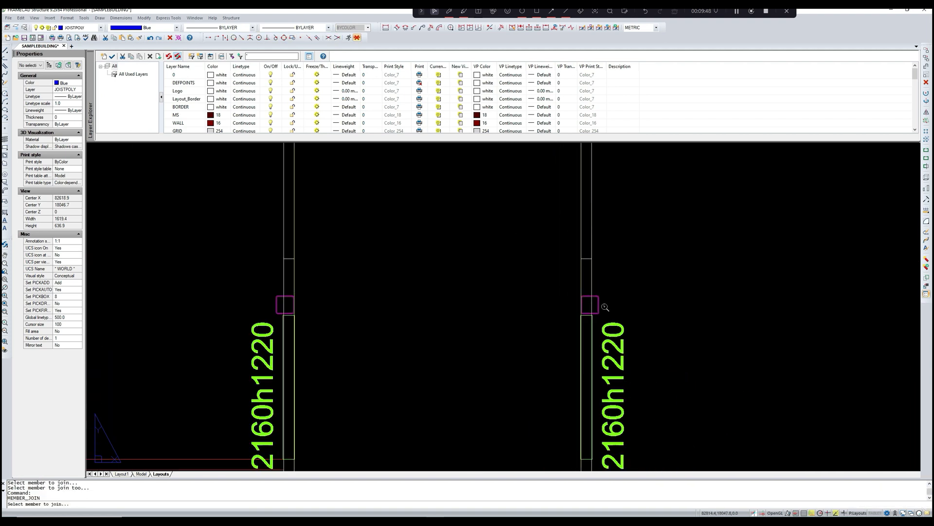
{"action": "scroll", "coordinate": [633, 308], "scroll_direction": "down", "scroll_amount": 6}
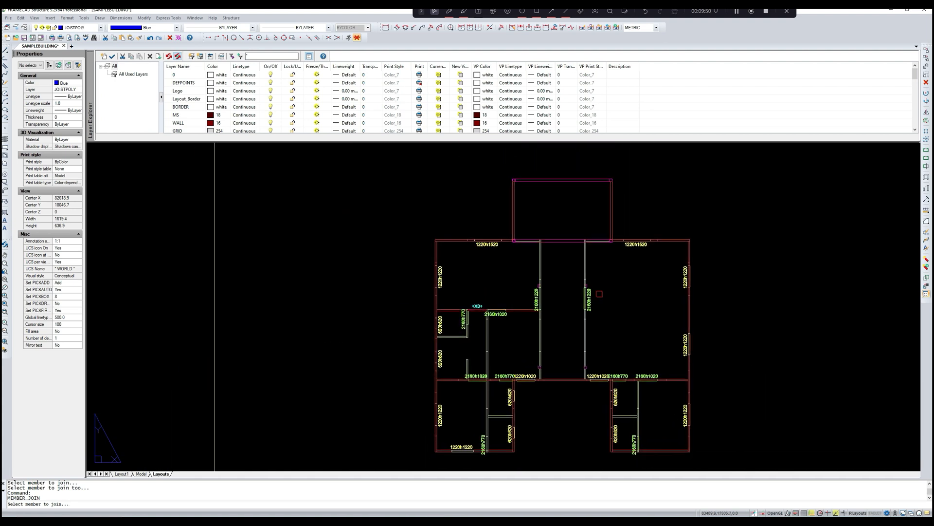
{"action": "middle_click_drag", "start_coordinate": [598, 301], "coordinate": [594, 282]}
{"action": "middle_click_drag", "start_coordinate": [672, 305], "coordinate": [624, 300]}
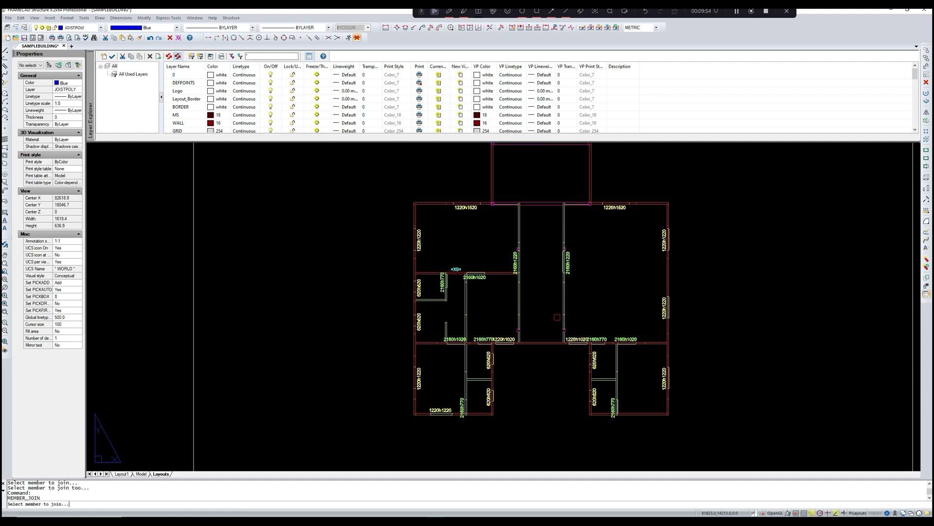
{"action": "scroll", "coordinate": [515, 323], "scroll_direction": "up", "scroll_amount": 2}
{"action": "scroll", "coordinate": [524, 319], "scroll_direction": "down", "scroll_amount": 3}
{"action": "scroll", "coordinate": [521, 326], "scroll_direction": "up", "scroll_amount": 5}
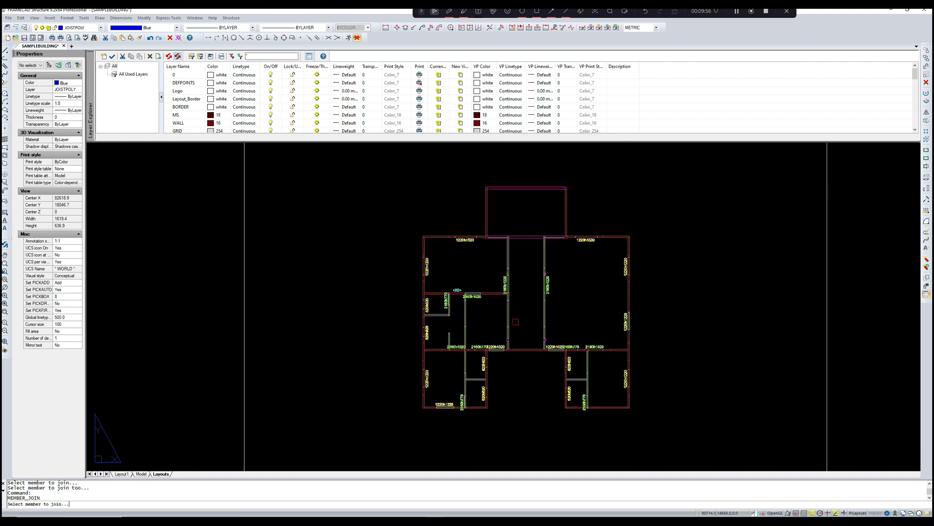
{"action": "scroll", "coordinate": [518, 335], "scroll_direction": "down", "scroll_amount": 5}
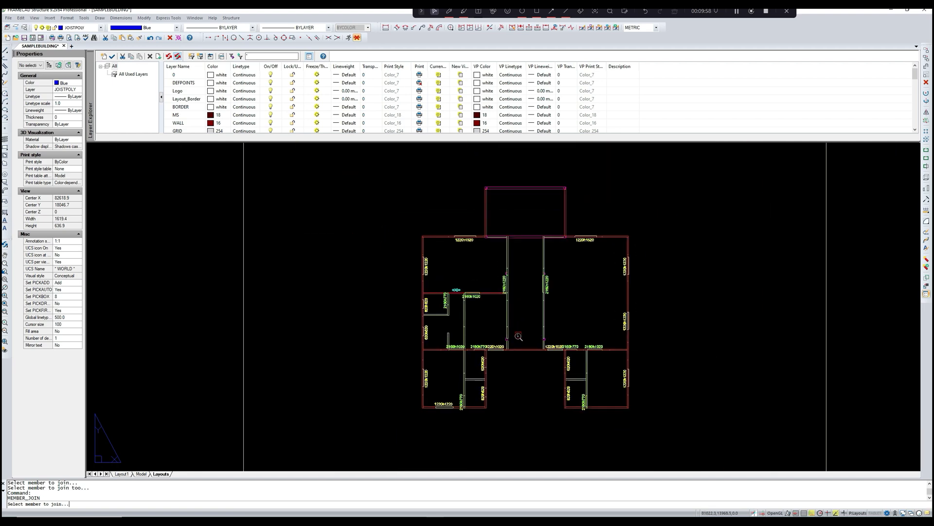
{"action": "scroll", "coordinate": [522, 366], "scroll_direction": "down", "scroll_amount": 5}
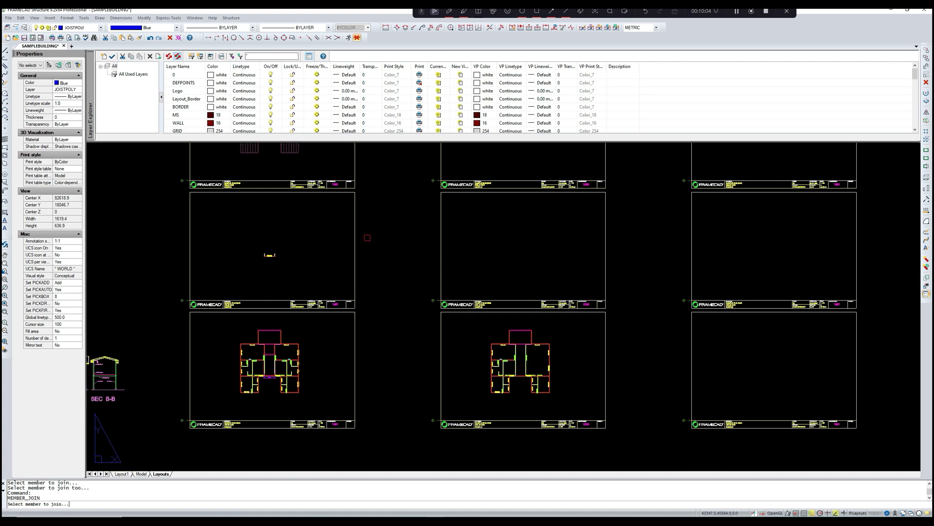
Step: Copy the small wall detail with its 1220h1220 window to the matching place on the sheet beside it, using the sheets' lower-left frame corners
{"action": "scroll", "coordinate": [288, 268], "scroll_direction": "up", "scroll_amount": 5}
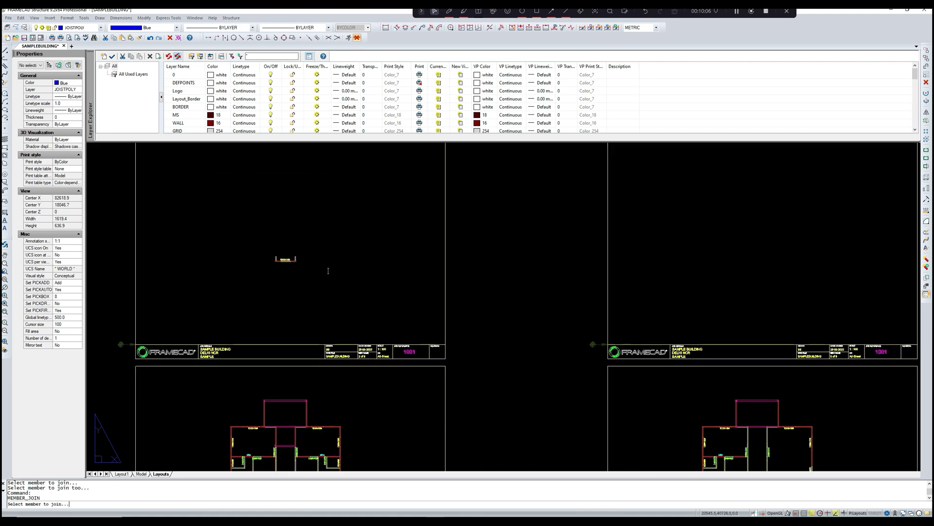
{"action": "key", "text": "Escape"}
{"action": "type", "text": "c"}
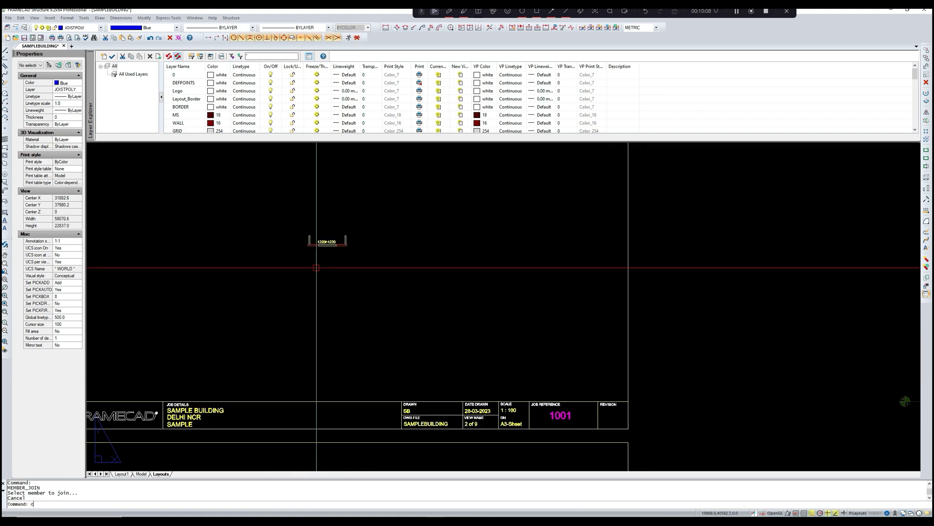
{"action": "type", "text": "opy"}
{"action": "key", "text": "Return"}
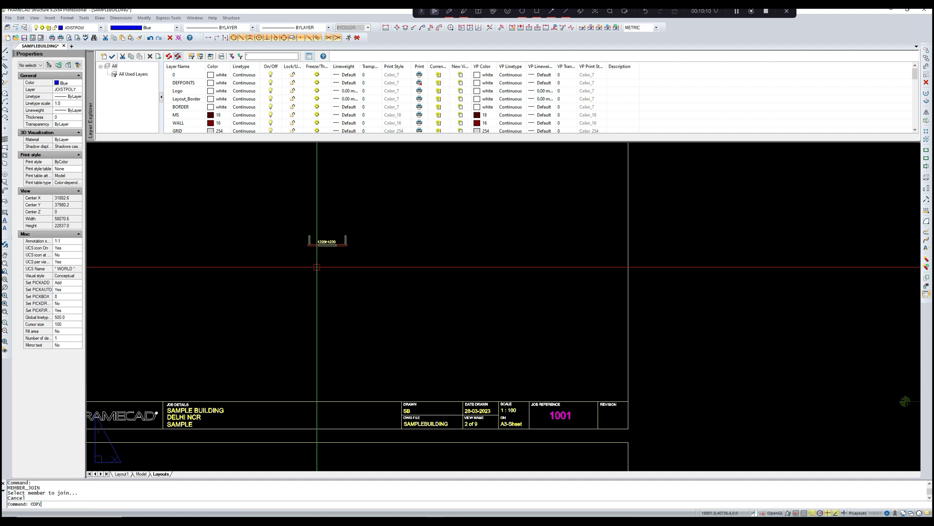
{"action": "left_click", "coordinate": [284, 213]}
{"action": "left_click", "coordinate": [363, 265]}
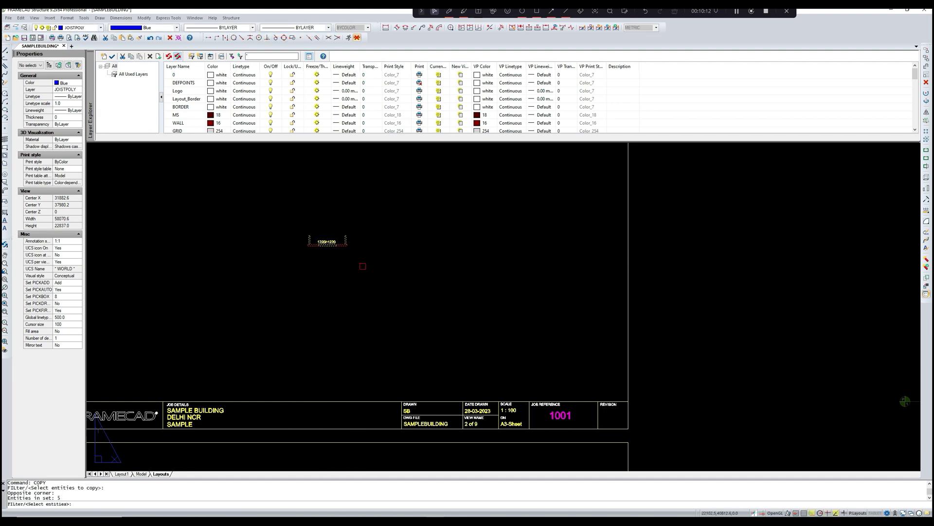
{"action": "key", "text": "Return"}
{"action": "scroll", "coordinate": [363, 265], "scroll_direction": "down", "scroll_amount": 3}
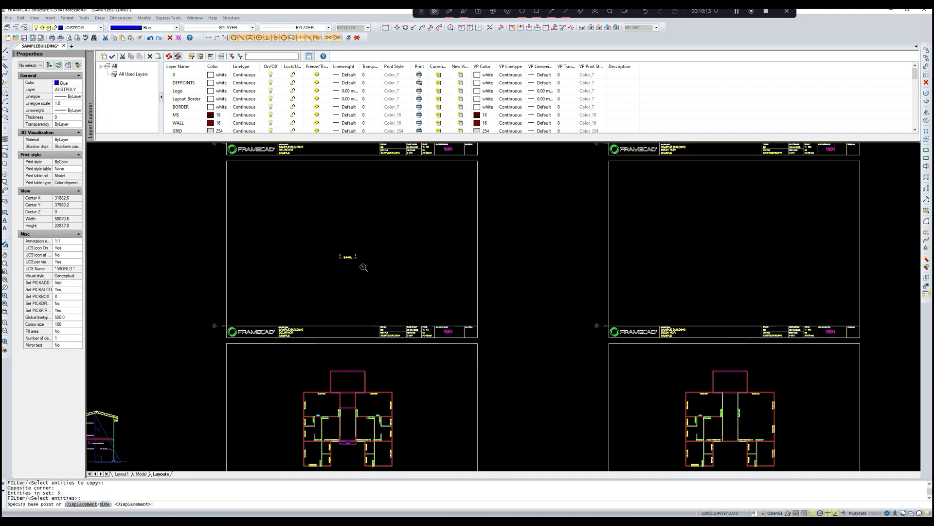
{"action": "left_click", "coordinate": [229, 324]}
{"action": "scroll", "coordinate": [608, 326], "scroll_direction": "up", "scroll_amount": 2}
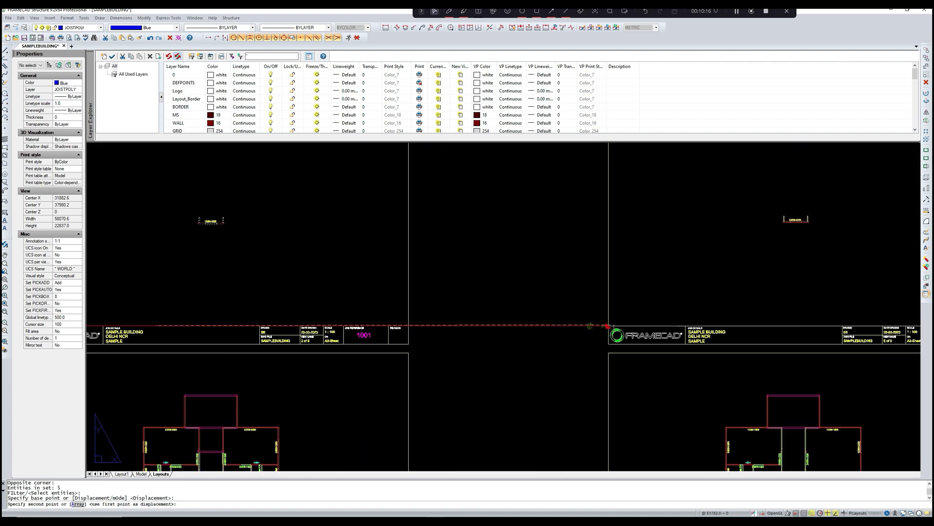
{"action": "left_click", "coordinate": [609, 326]}
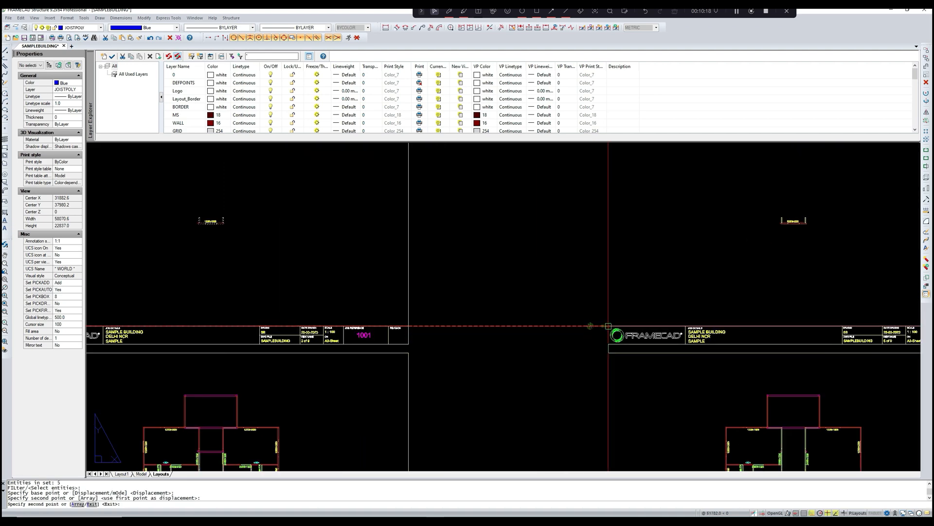
{"action": "key", "text": "Escape"}
{"action": "scroll", "coordinate": [568, 316], "scroll_direction": "down", "scroll_amount": 5}
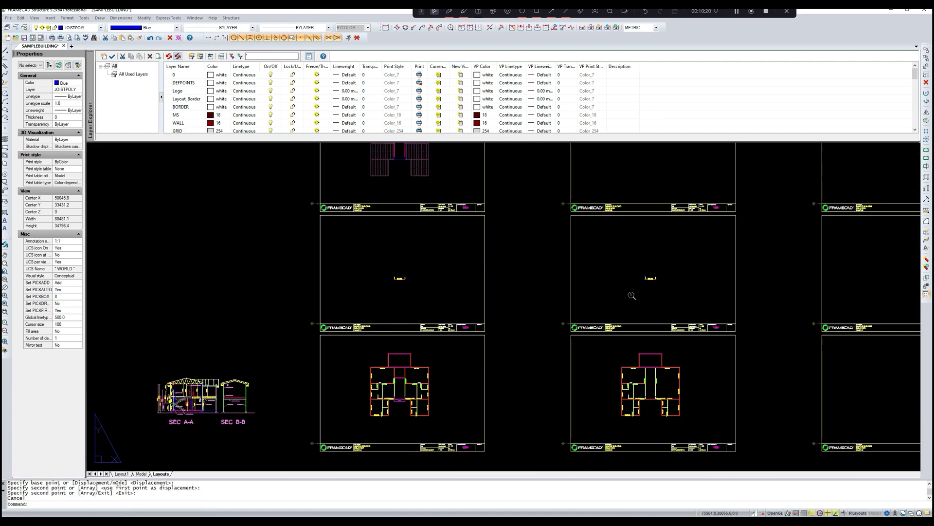
{"action": "key", "text": "Escape"}
Step: Delete the 1220h1220 label and its window opening from the copied wall detail
{"action": "scroll", "coordinate": [568, 315], "scroll_direction": "up", "scroll_amount": 8}
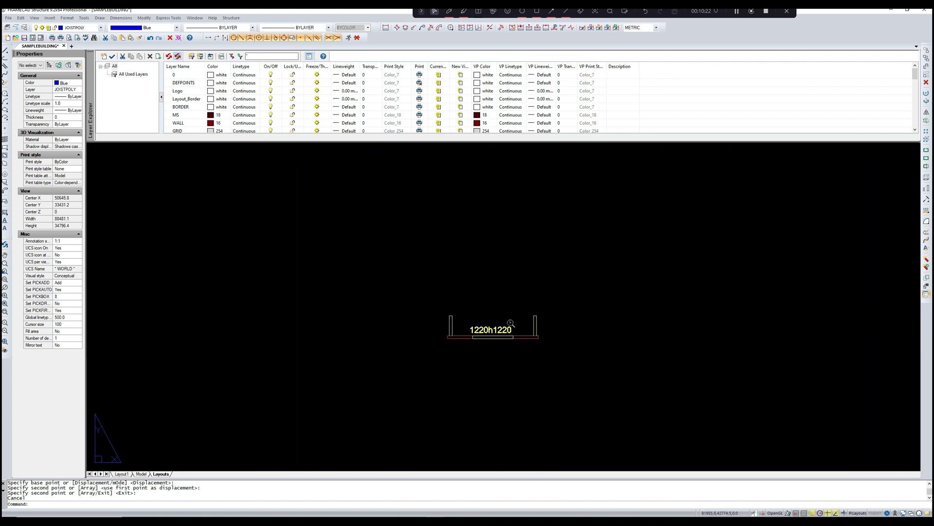
{"action": "left_click", "coordinate": [497, 330]}
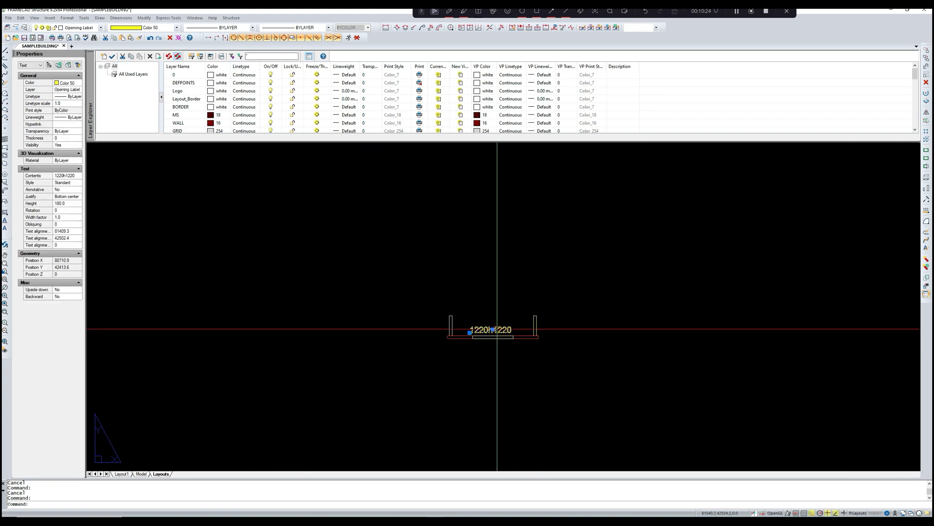
{"action": "key", "text": "Delete"}
{"action": "scroll", "coordinate": [481, 333], "scroll_direction": "up", "scroll_amount": 6}
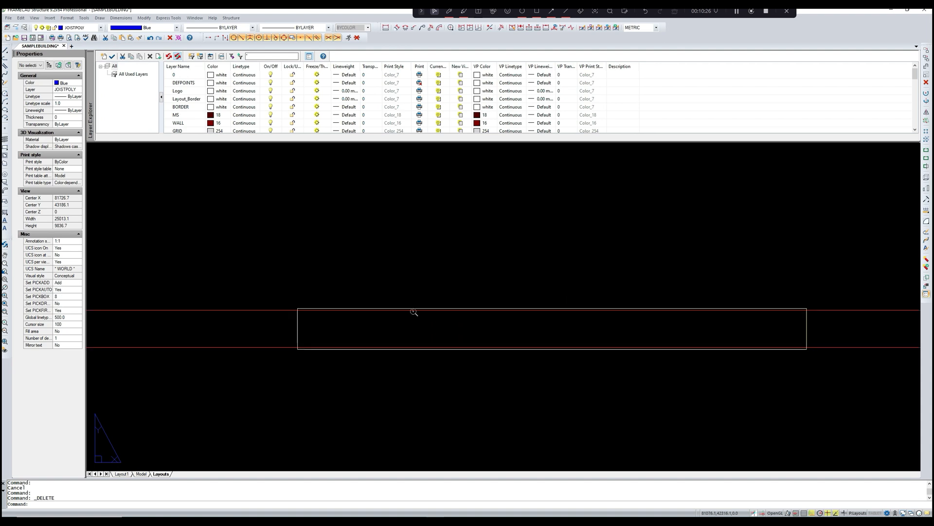
{"action": "left_click", "coordinate": [413, 311]}
{"action": "key", "text": "Delete"}
{"action": "scroll", "coordinate": [414, 318], "scroll_direction": "down", "scroll_amount": 3}
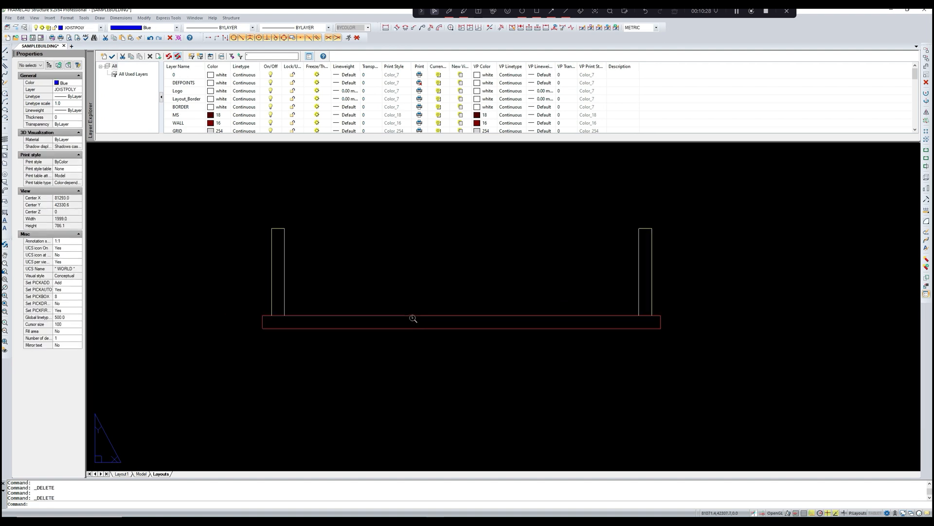
{"action": "scroll", "coordinate": [413, 318], "scroll_direction": "down", "scroll_amount": 3}
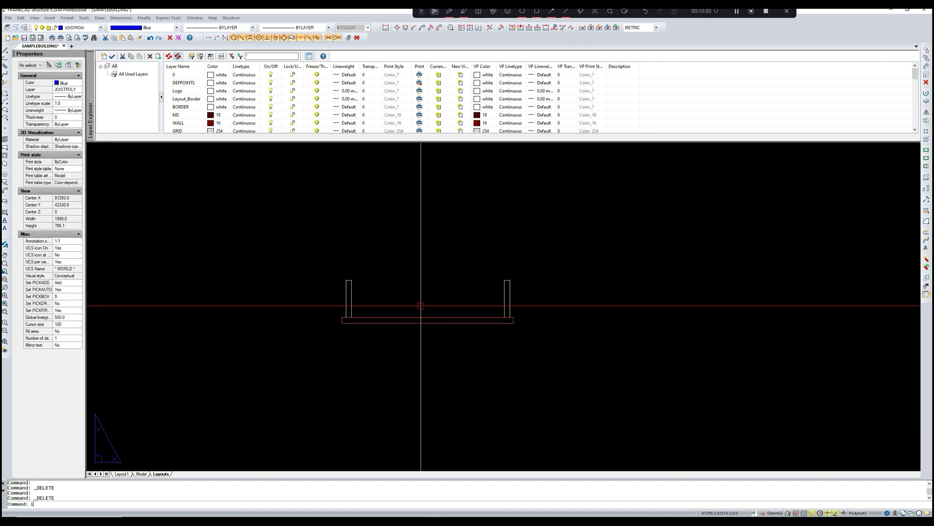
{"action": "type", "text": "i"}
{"action": "key", "text": "Return"}
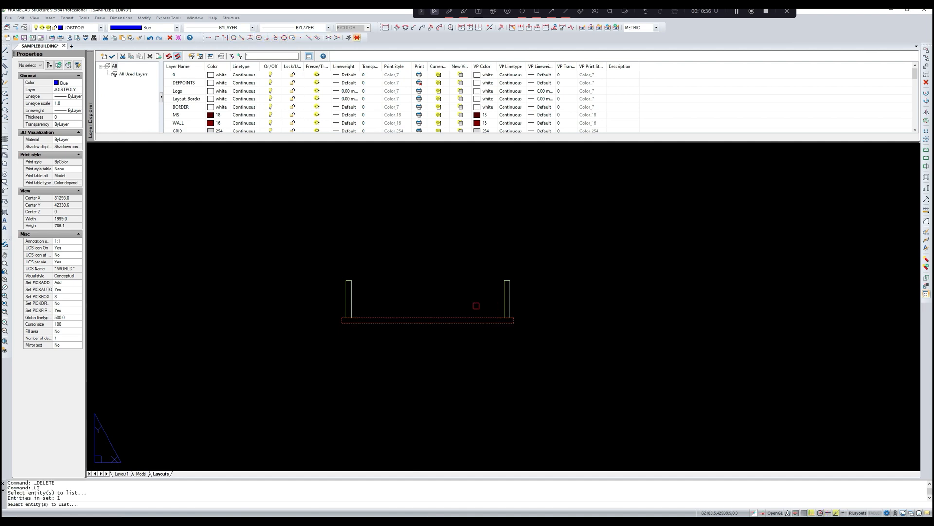
{"action": "key", "text": "Escape"}
Step: Examine the copied wall detail and the lower end of the corridor in the first-floor plan
{"action": "scroll", "coordinate": [476, 307], "scroll_direction": "down", "scroll_amount": 4}
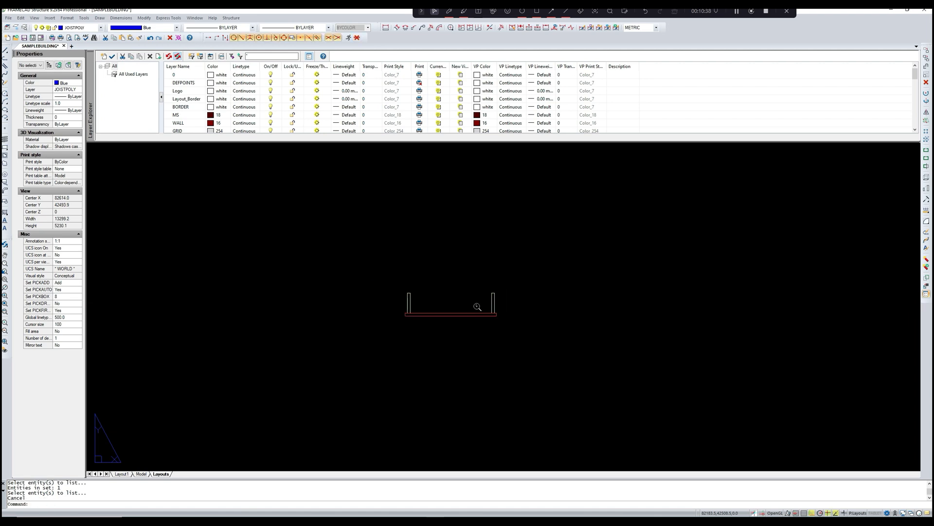
{"action": "scroll", "coordinate": [459, 320], "scroll_direction": "up", "scroll_amount": 4}
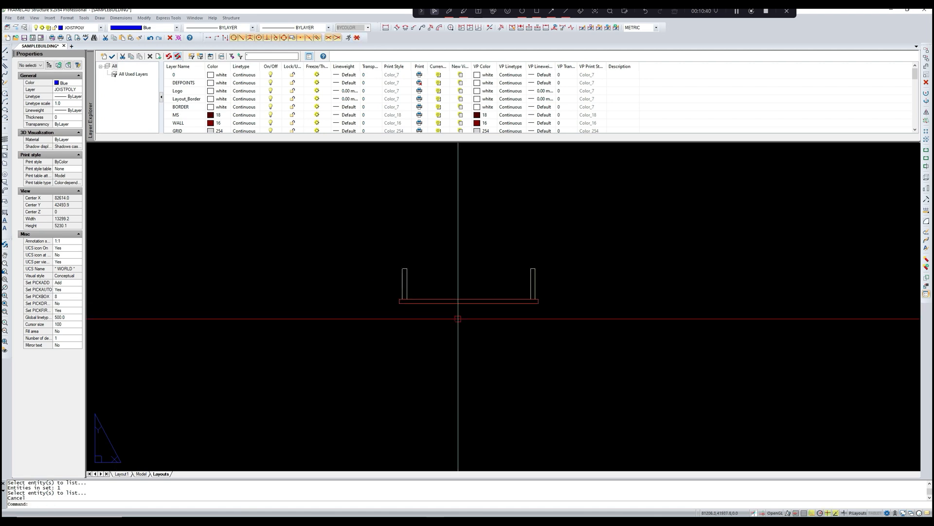
{"action": "scroll", "coordinate": [458, 319], "scroll_direction": "down", "scroll_amount": 6}
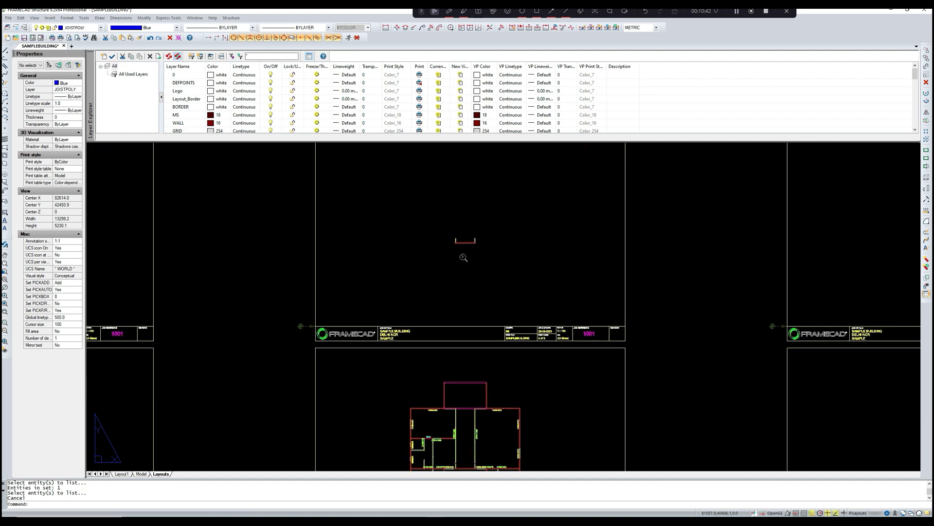
{"action": "scroll", "coordinate": [471, 364], "scroll_direction": "up", "scroll_amount": 7}
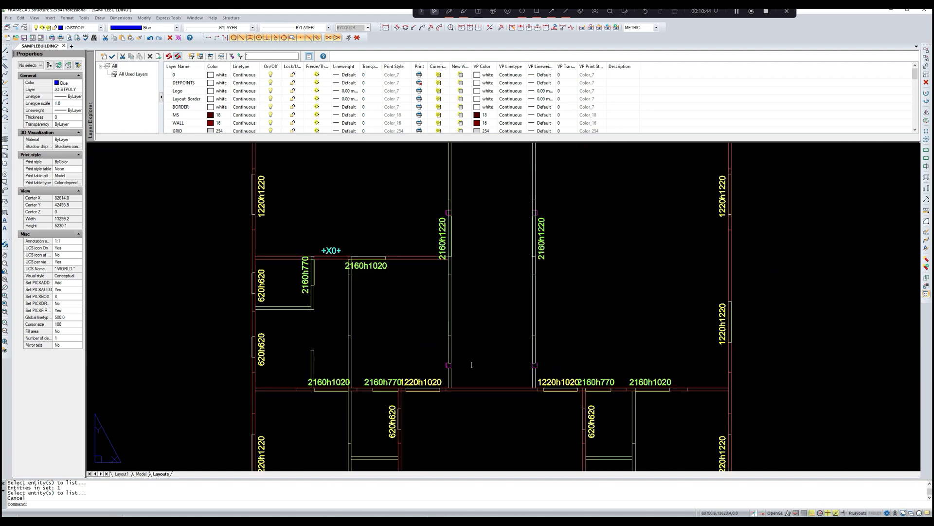
{"action": "scroll", "coordinate": [471, 364], "scroll_direction": "up", "scroll_amount": 4}
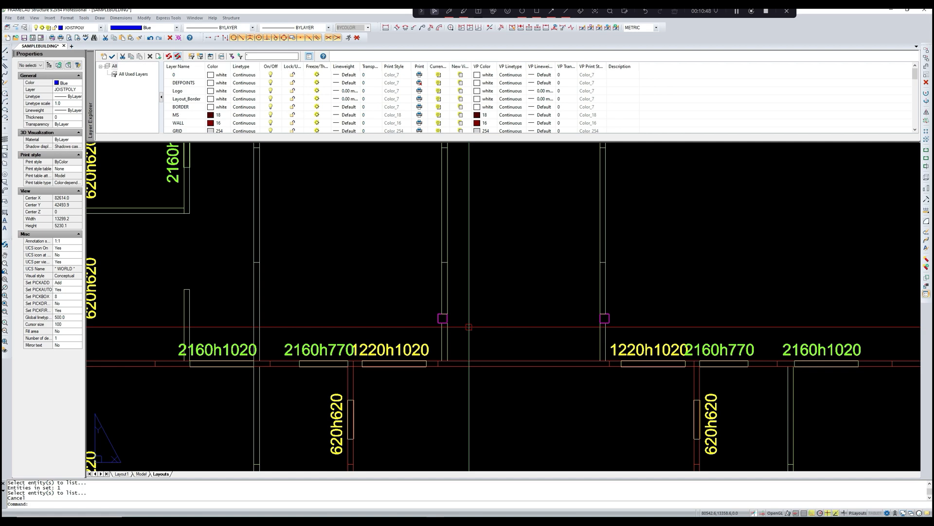
{"action": "scroll", "coordinate": [469, 327], "scroll_direction": "down", "scroll_amount": 2}
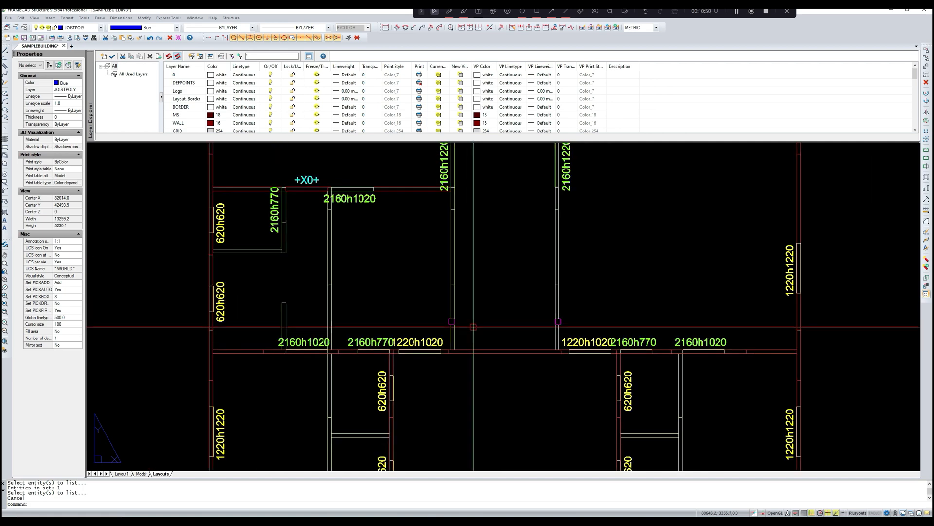
Step: Examine the corridor's lower end in the first-floor plan, the small window wall detail and the same corridor area in the original plan
{"action": "scroll", "coordinate": [470, 325], "scroll_direction": "up", "scroll_amount": 2}
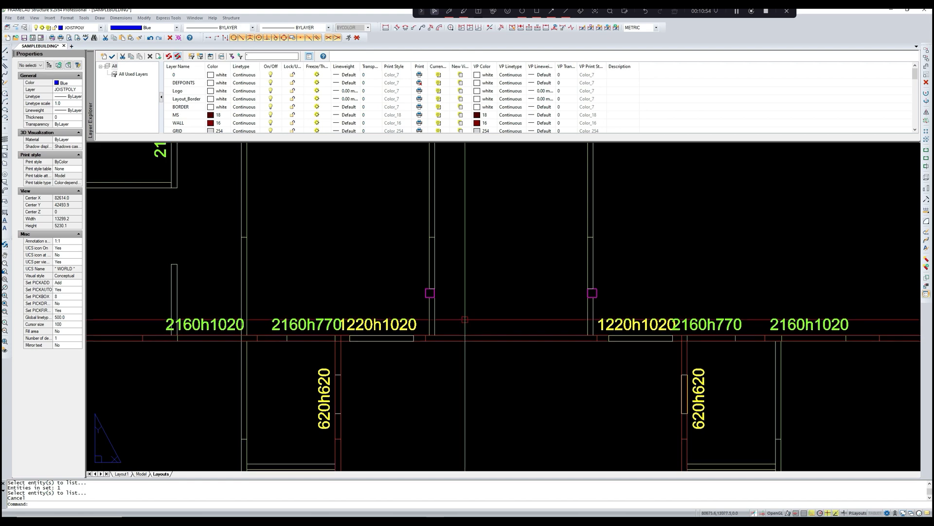
{"action": "scroll", "coordinate": [468, 322], "scroll_direction": "down", "scroll_amount": 1}
{"action": "middle_click_drag", "start_coordinate": [479, 313], "coordinate": [474, 322]}
{"action": "scroll", "coordinate": [449, 320], "scroll_direction": "up", "scroll_amount": 1}
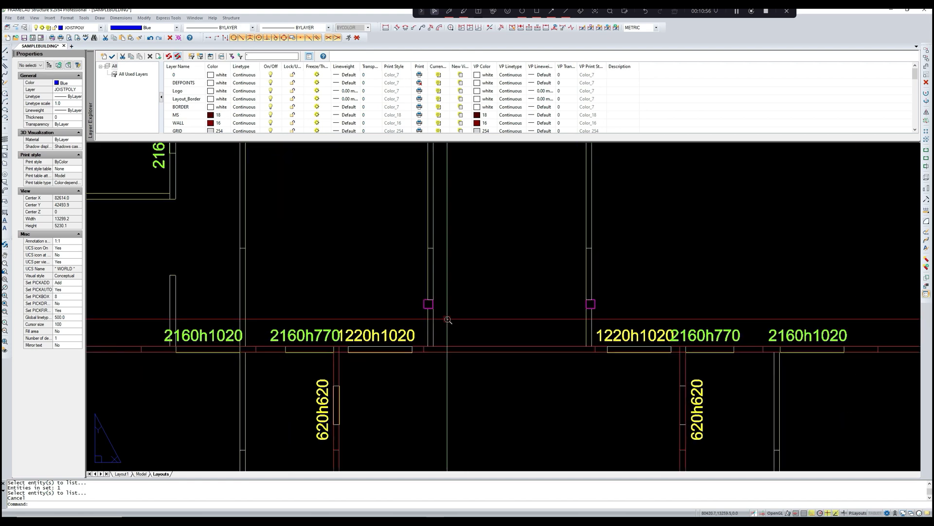
{"action": "scroll", "coordinate": [448, 319], "scroll_direction": "down", "scroll_amount": 2}
{"action": "scroll", "coordinate": [448, 320], "scroll_direction": "down", "scroll_amount": 6}
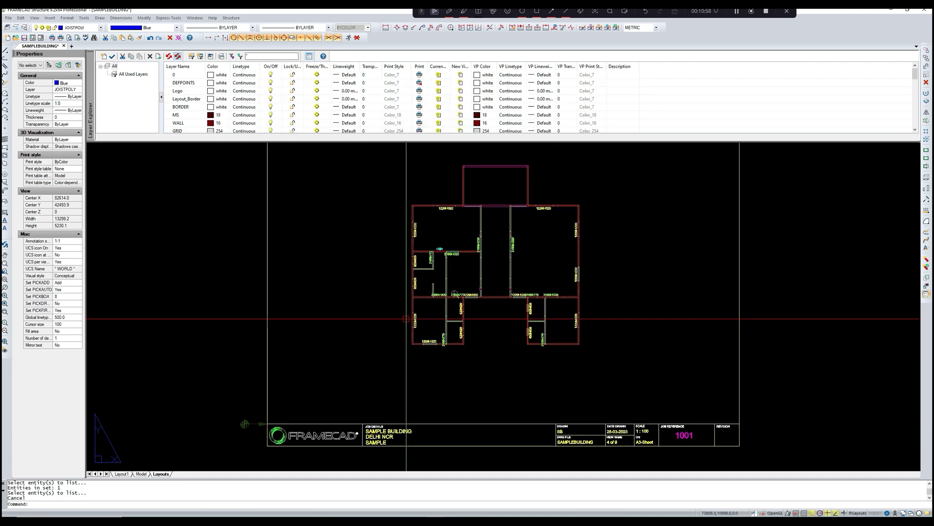
{"action": "middle_click_drag", "start_coordinate": [364, 300], "coordinate": [516, 302]}
{"action": "scroll", "coordinate": [247, 273], "scroll_direction": "down", "scroll_amount": 3}
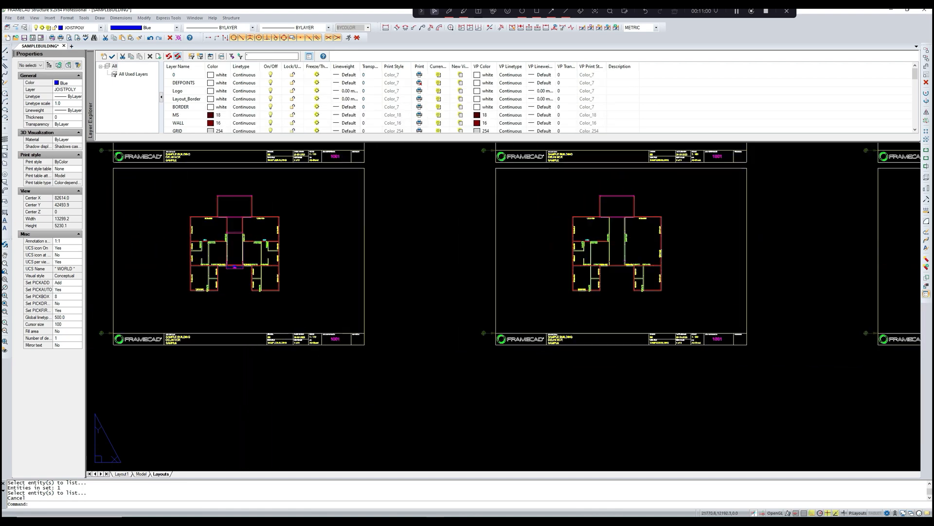
{"action": "middle_click_drag", "start_coordinate": [302, 293], "coordinate": [310, 366]}
{"action": "scroll", "coordinate": [219, 226], "scroll_direction": "up", "scroll_amount": 5}
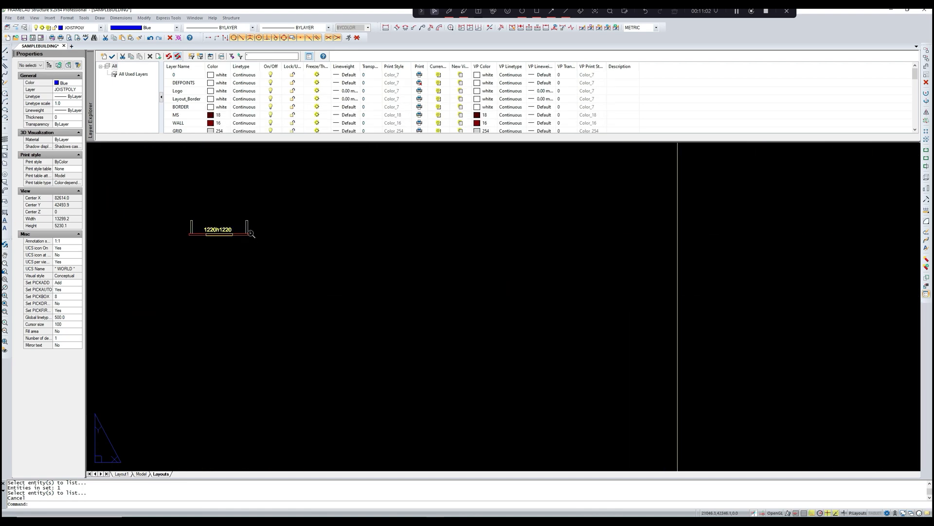
{"action": "scroll", "coordinate": [219, 226], "scroll_direction": "down", "scroll_amount": 1}
{"action": "scroll", "coordinate": [245, 237], "scroll_direction": "down", "scroll_amount": 5}
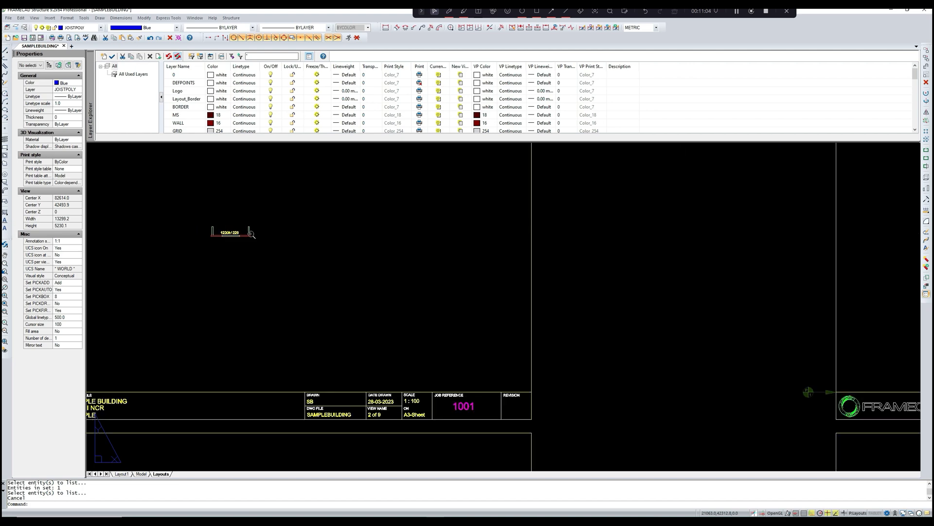
{"action": "scroll", "coordinate": [251, 329], "scroll_direction": "up", "scroll_amount": 10}
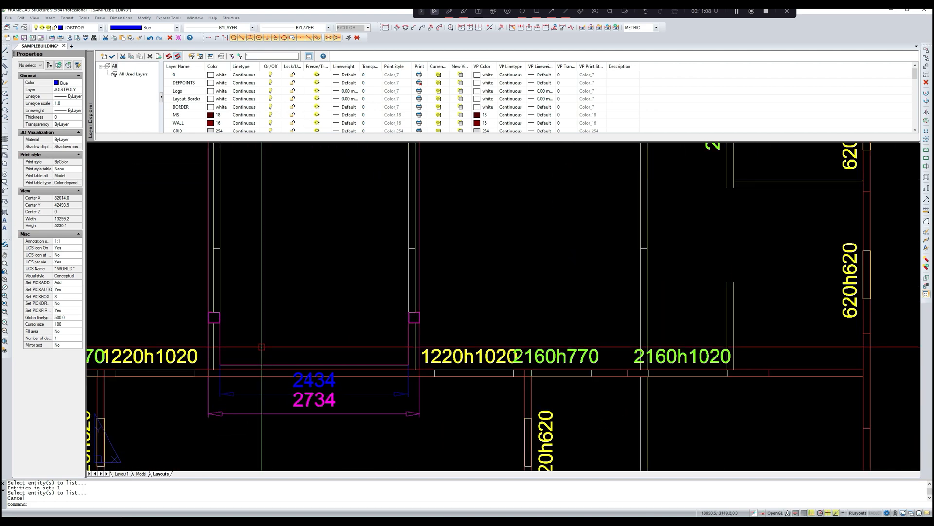
{"action": "type", "text": "CO"}
{"action": "key", "text": "Return"}
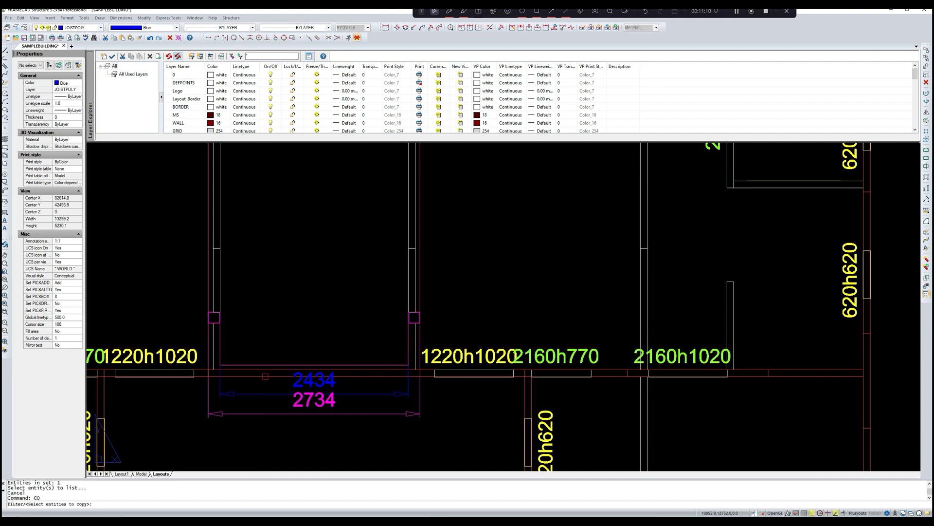
{"action": "left_click", "coordinate": [265, 376]}
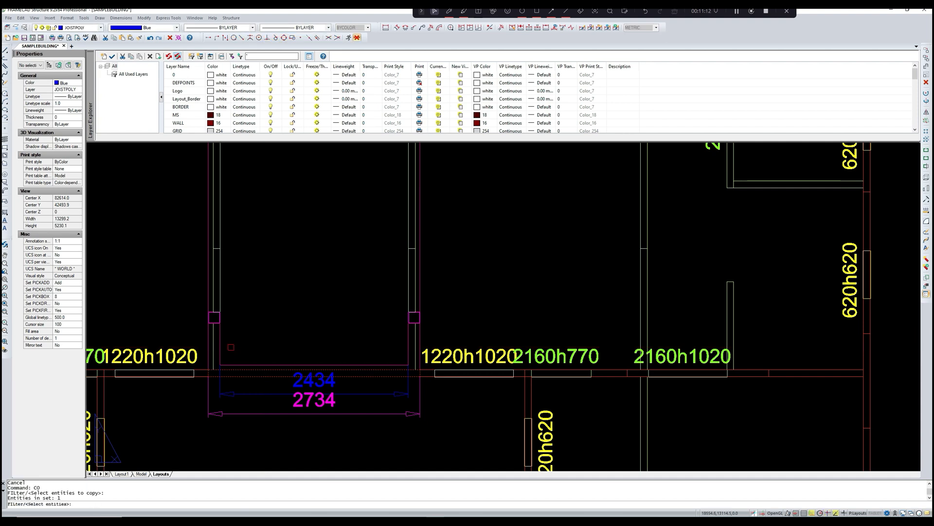
{"action": "key", "text": "Escape"}
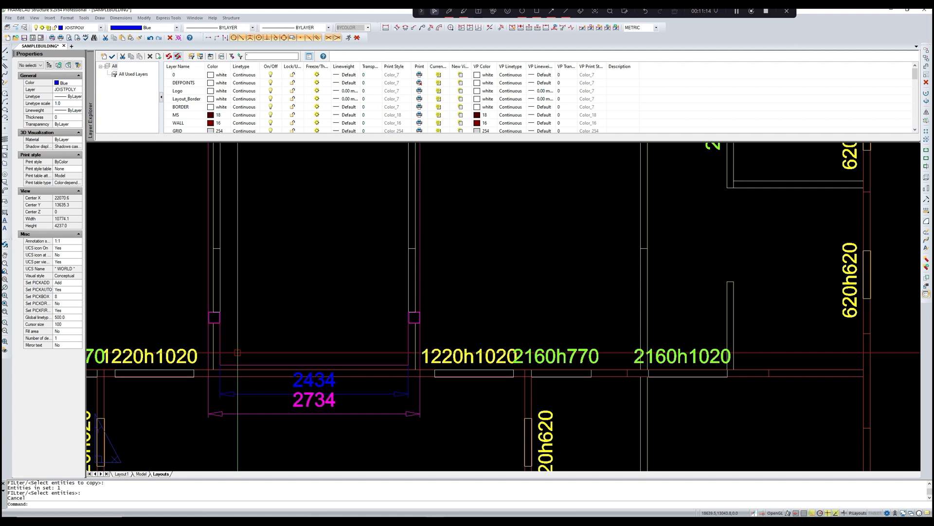
Step: Copy the three-line U-shaped outline at the original corridor's lower end to the first-floor plan, using the sheets' lower-left frame corners as reference points
{"action": "type", "text": "CO"}
{"action": "key", "text": "Return"}
{"action": "left_click", "coordinate": [261, 364]}
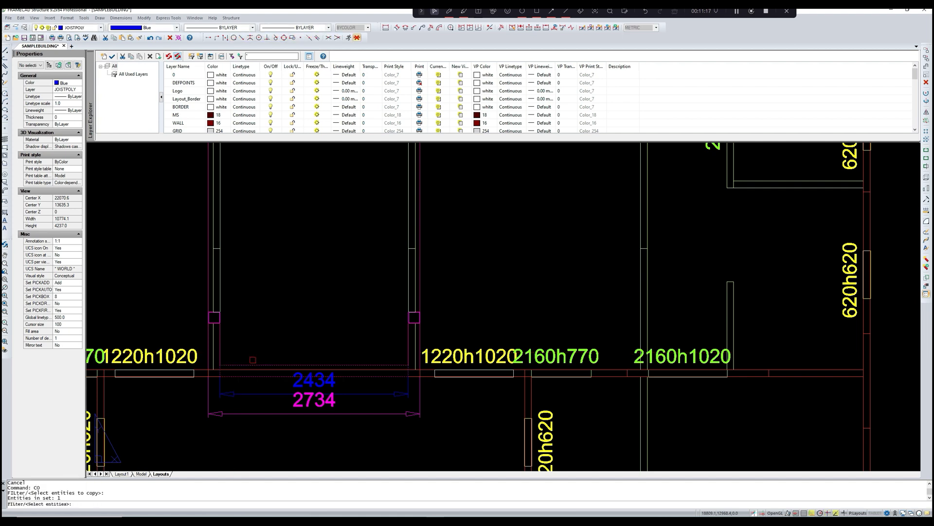
{"action": "left_click", "coordinate": [224, 347]}
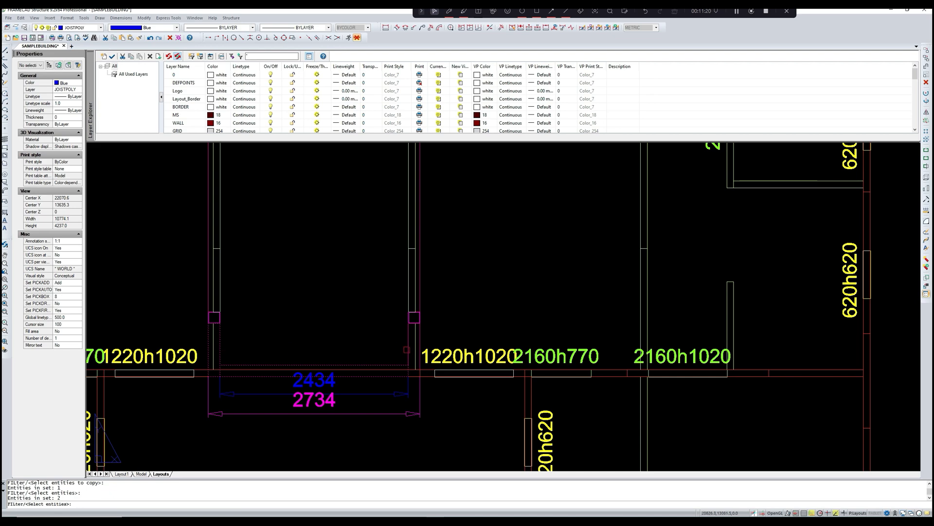
{"action": "left_click", "coordinate": [407, 349]}
{"action": "key", "text": "Return"}
{"action": "scroll", "coordinate": [309, 373], "scroll_direction": "down", "scroll_amount": 10}
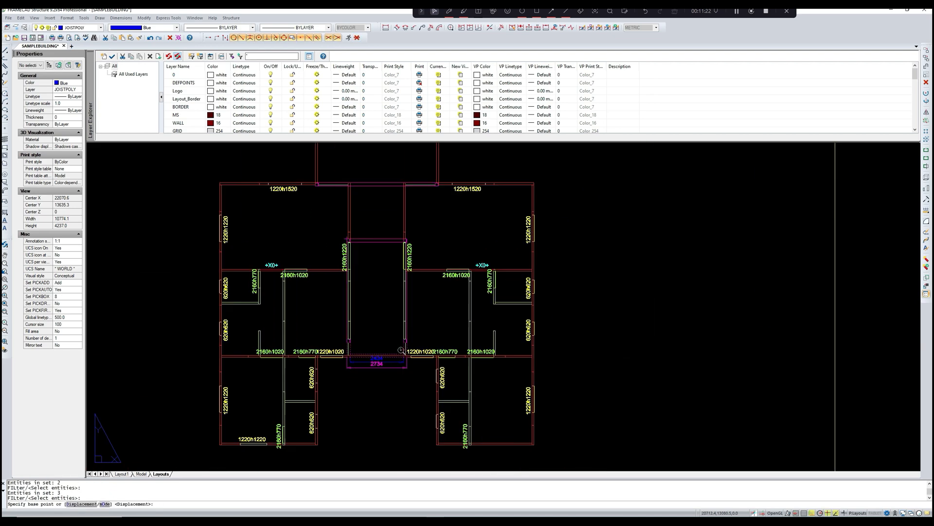
{"action": "scroll", "coordinate": [258, 404], "scroll_direction": "up", "scroll_amount": 5}
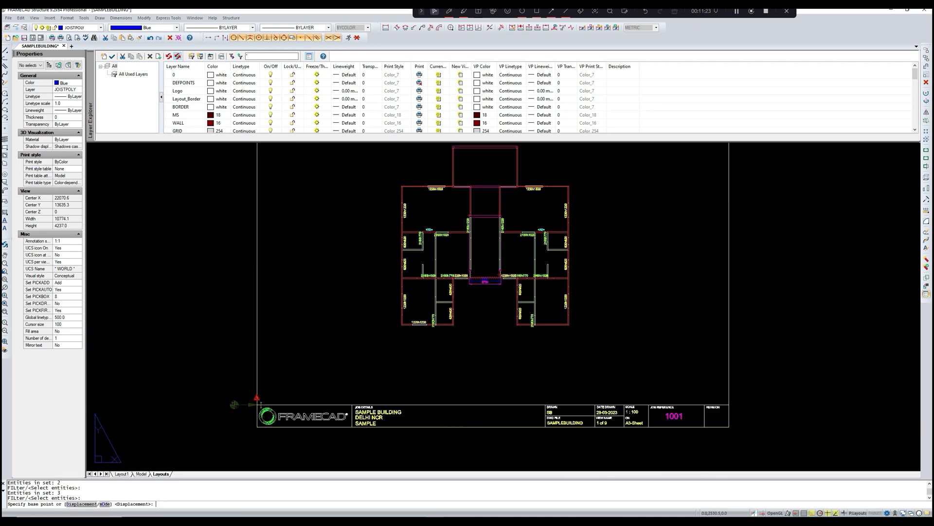
{"action": "left_click", "coordinate": [258, 404]}
{"action": "scroll", "coordinate": [258, 405], "scroll_direction": "down", "scroll_amount": 5}
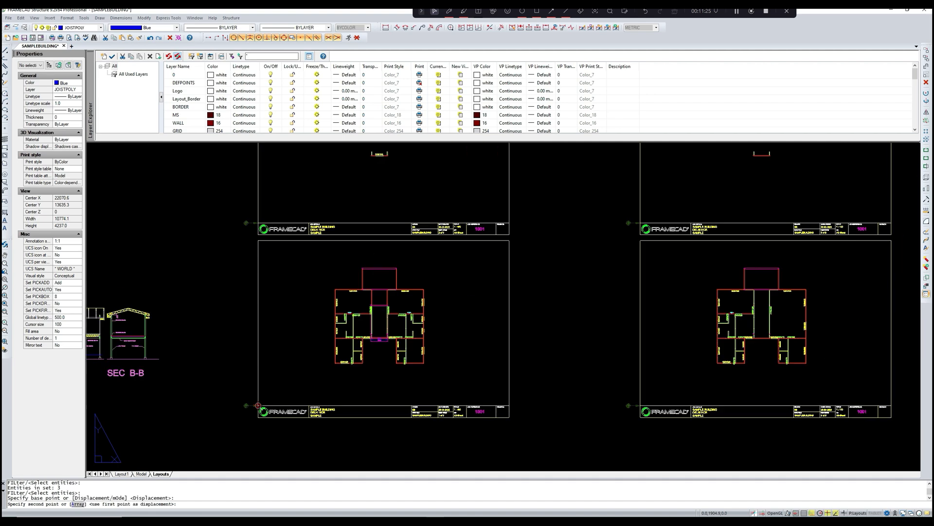
{"action": "scroll", "coordinate": [642, 405], "scroll_direction": "up", "scroll_amount": 5}
{"action": "left_click", "coordinate": [642, 404]}
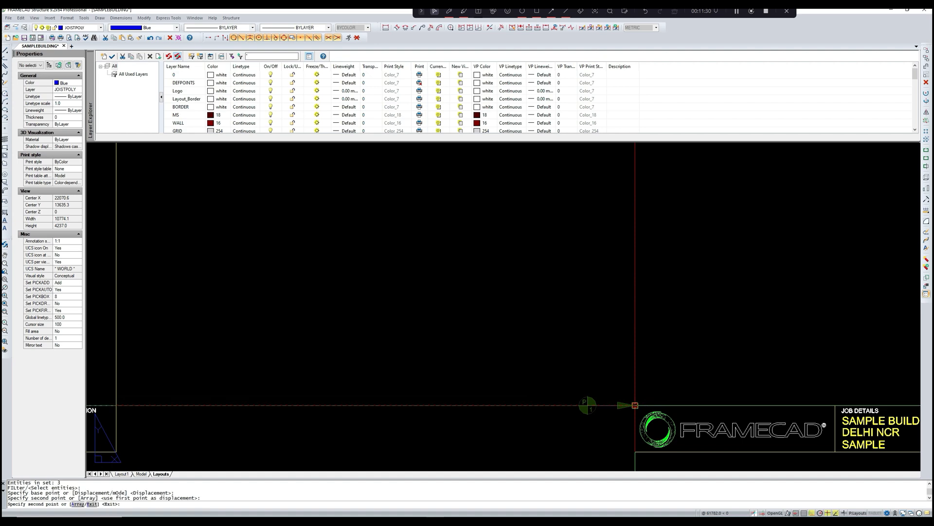
{"action": "scroll", "coordinate": [599, 405], "scroll_direction": "down", "scroll_amount": 5}
{"action": "middle_click_drag", "start_coordinate": [663, 379], "coordinate": [514, 409]}
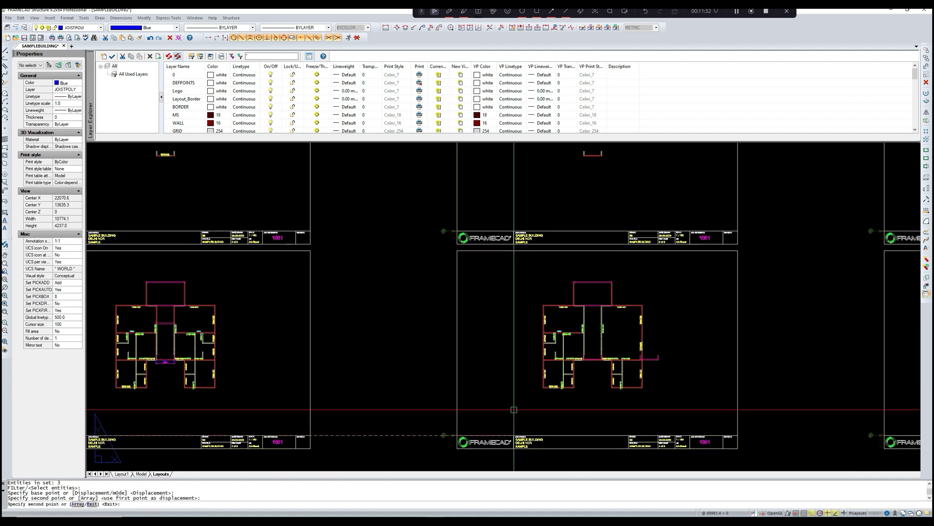
{"action": "key", "text": "Escape"}
Step: Examine the staircase and floor levels in section A-A alongside the corridor's lower end in the original plan
{"action": "scroll", "coordinate": [579, 329], "scroll_direction": "down", "scroll_amount": 8}
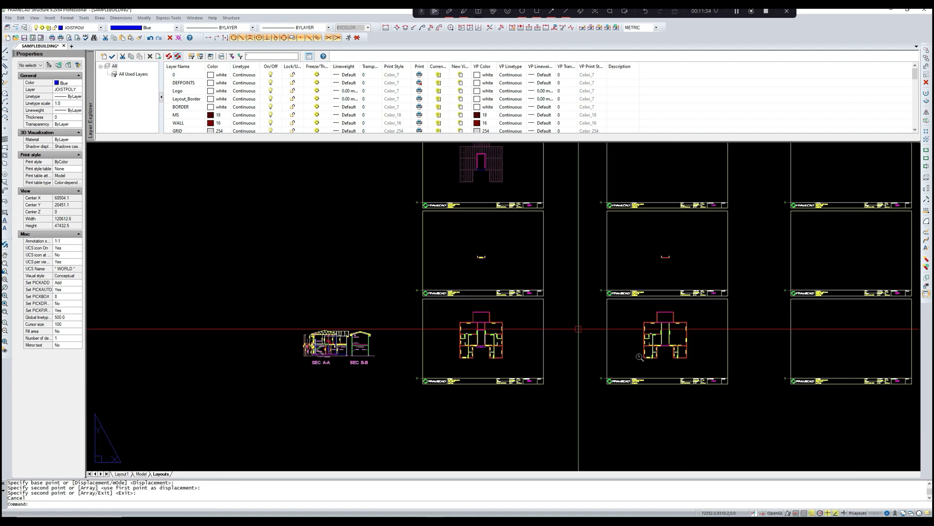
{"action": "scroll", "coordinate": [350, 341], "scroll_direction": "up", "scroll_amount": 8}
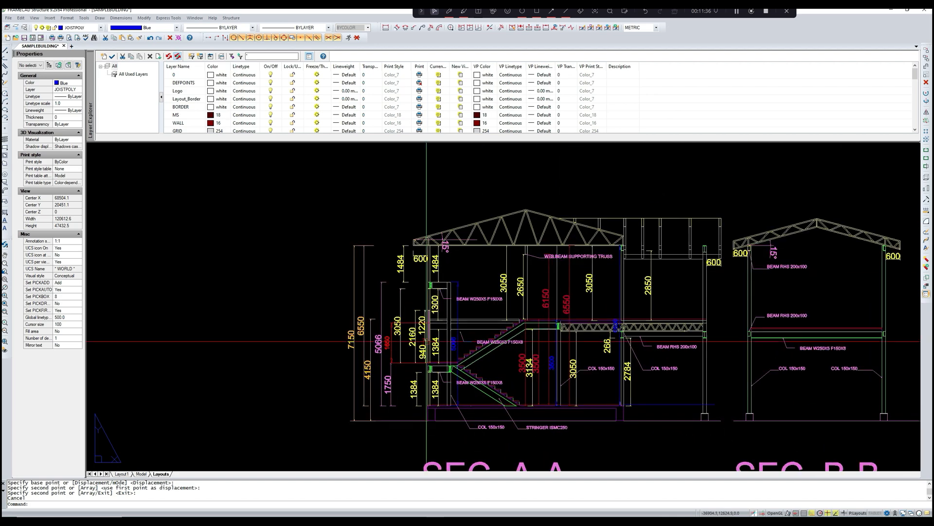
{"action": "scroll", "coordinate": [419, 312], "scroll_direction": "up", "scroll_amount": 1}
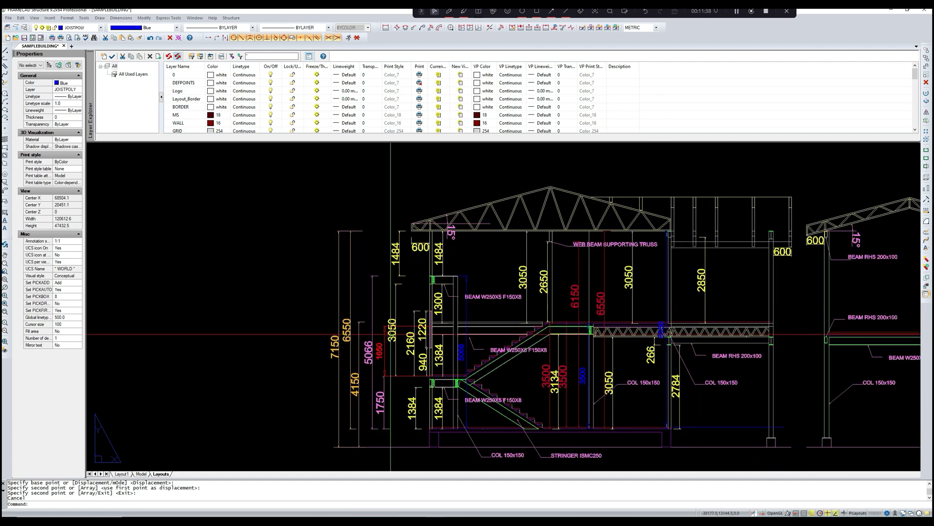
{"action": "scroll", "coordinate": [390, 334], "scroll_direction": "down", "scroll_amount": 7}
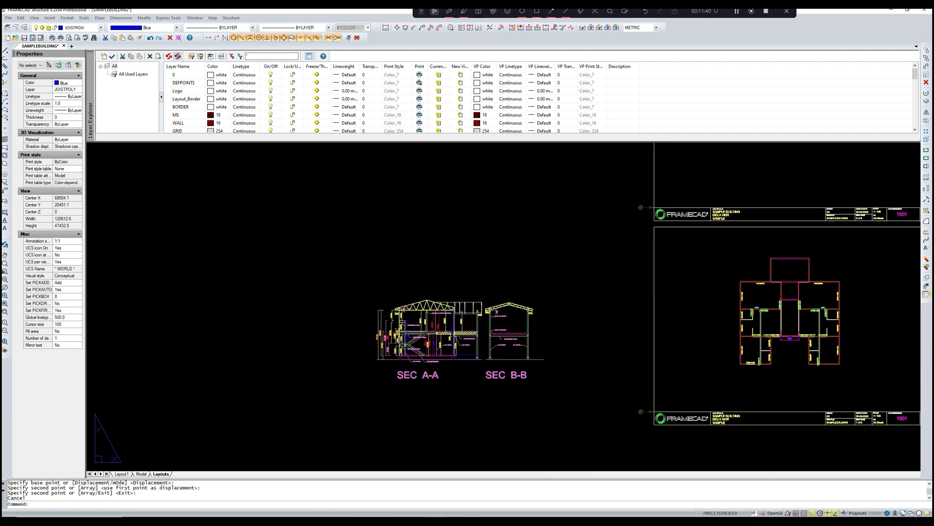
{"action": "middle_click_drag", "start_coordinate": [784, 340], "coordinate": [628, 343]}
{"action": "scroll", "coordinate": [628, 348], "scroll_direction": "up", "scroll_amount": 6}
{"action": "scroll", "coordinate": [628, 349], "scroll_direction": "up", "scroll_amount": 6}
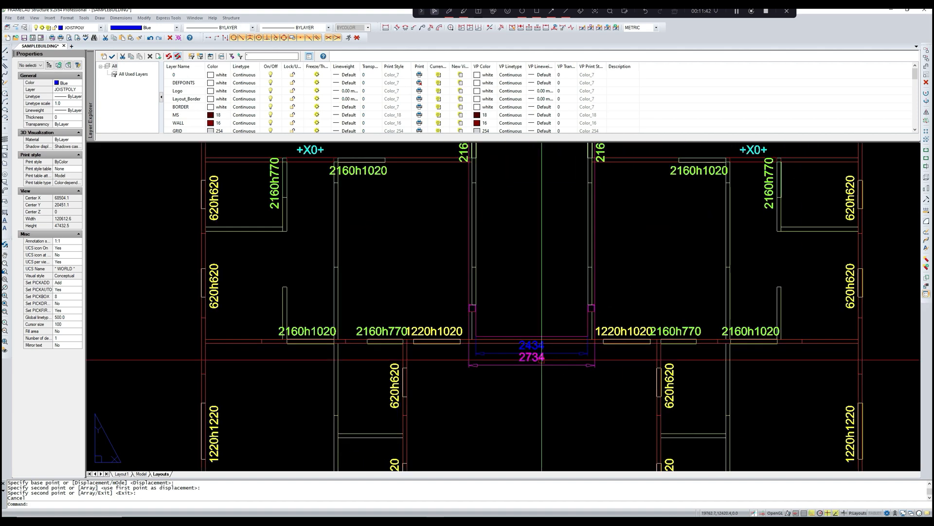
{"action": "key", "text": "Escape"}
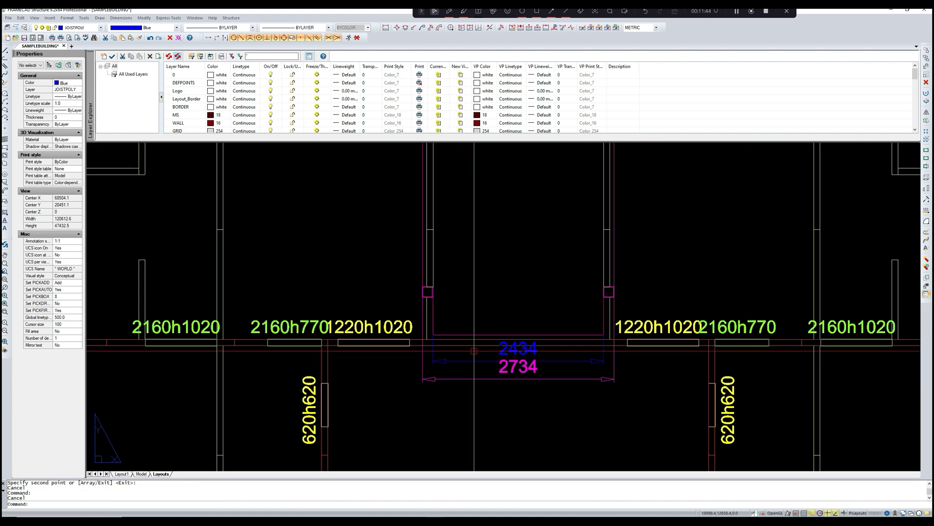
{"action": "scroll", "coordinate": [429, 330], "scroll_direction": "up", "scroll_amount": 2}
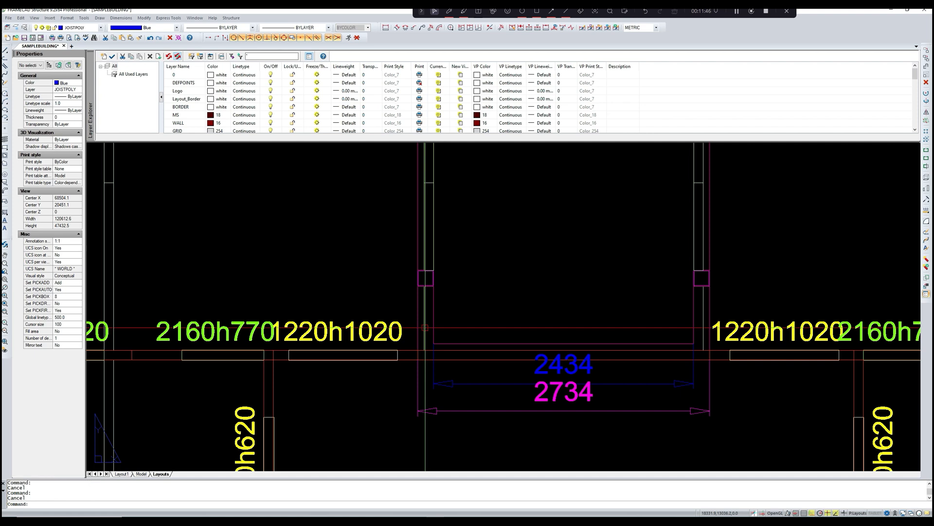
Step: Delete the two short non-load-bearing walls below the square columns and the 2734 mm load-bearing wall spanning between them
{"action": "left_click", "coordinate": [430, 330]}
{"action": "key", "text": "Delete"}
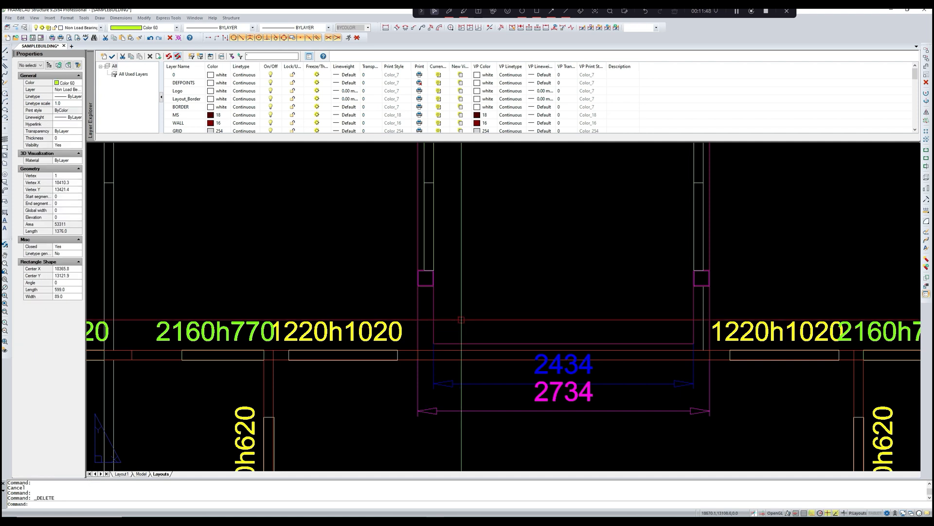
{"action": "left_click", "coordinate": [471, 358]}
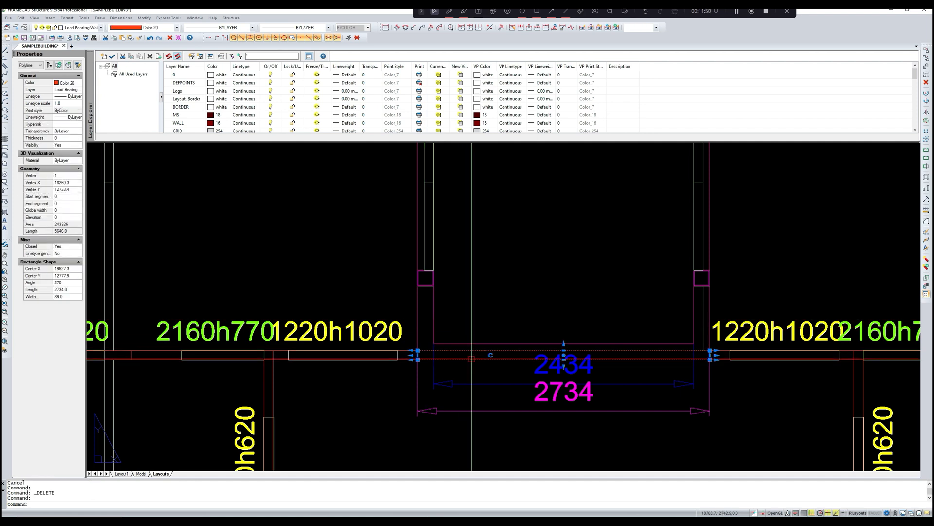
{"action": "key", "text": "Delete"}
{"action": "scroll", "coordinate": [467, 355], "scroll_direction": "down", "scroll_amount": 2}
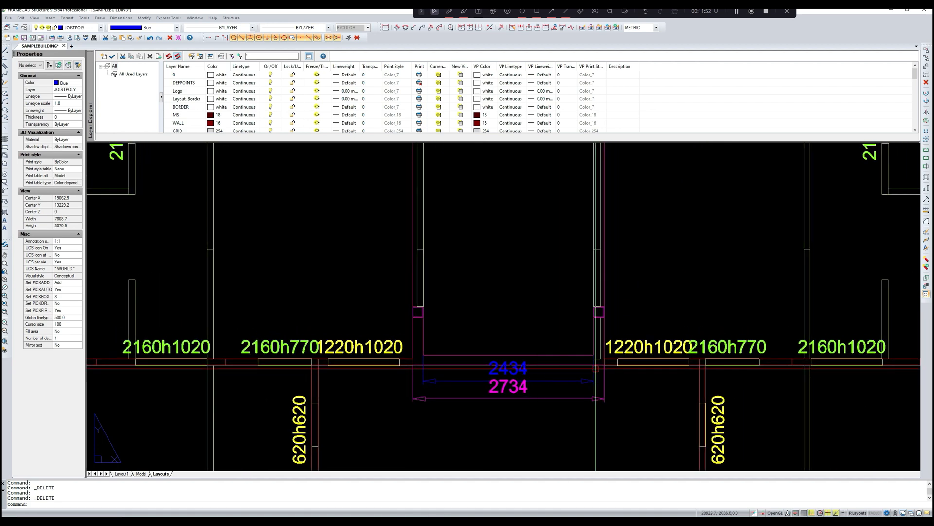
{"action": "scroll", "coordinate": [609, 352], "scroll_direction": "up", "scroll_amount": 3}
{"action": "middle_click_drag", "start_coordinate": [602, 351], "coordinate": [592, 364]}
{"action": "left_click", "coordinate": [582, 337]}
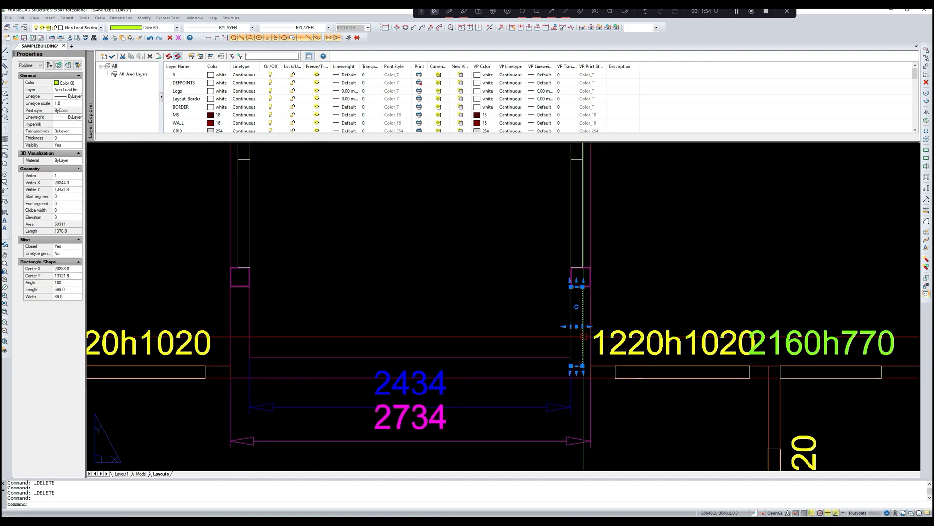
{"action": "key", "text": "Delete"}
Step: Amend the three beams around the stairwell's lower end to Beam Top RL 5066 and Beam Base RL 4800
{"action": "scroll", "coordinate": [558, 370], "scroll_direction": "down", "scroll_amount": 2}
{"action": "middle_click_drag", "start_coordinate": [535, 381], "coordinate": [558, 363]}
{"action": "scroll", "coordinate": [431, 371], "scroll_direction": "up", "scroll_amount": 2}
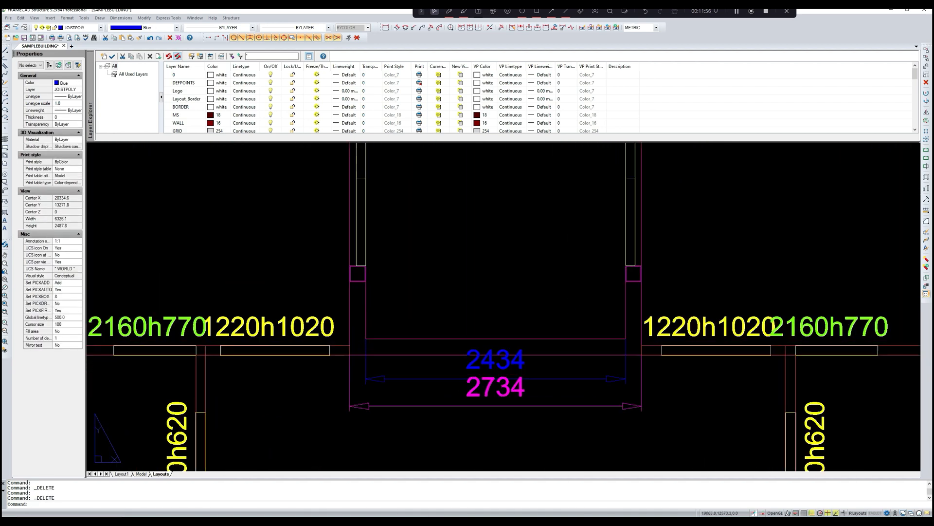
{"action": "middle_click_drag", "start_coordinate": [419, 369], "coordinate": [423, 372]}
{"action": "type", "text": "LI"}
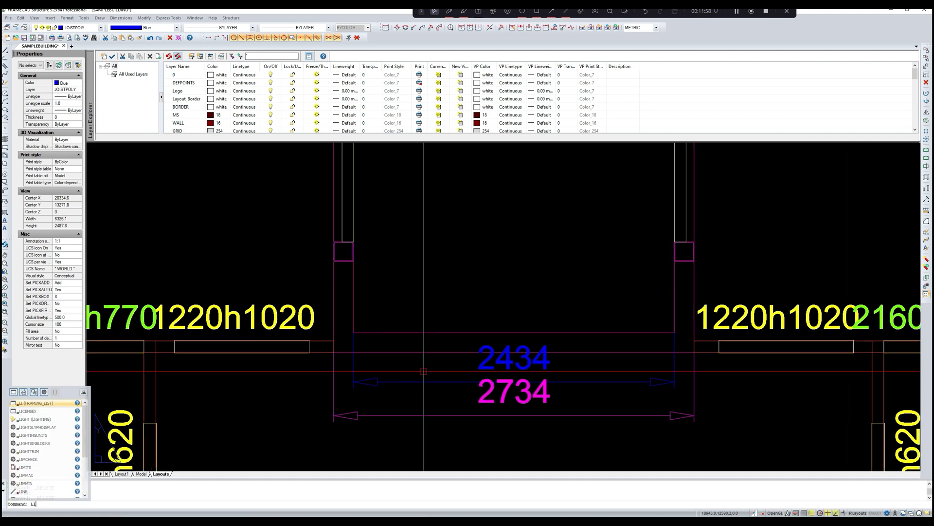
{"action": "key", "text": "Return"}
{"action": "left_click", "coordinate": [432, 352]}
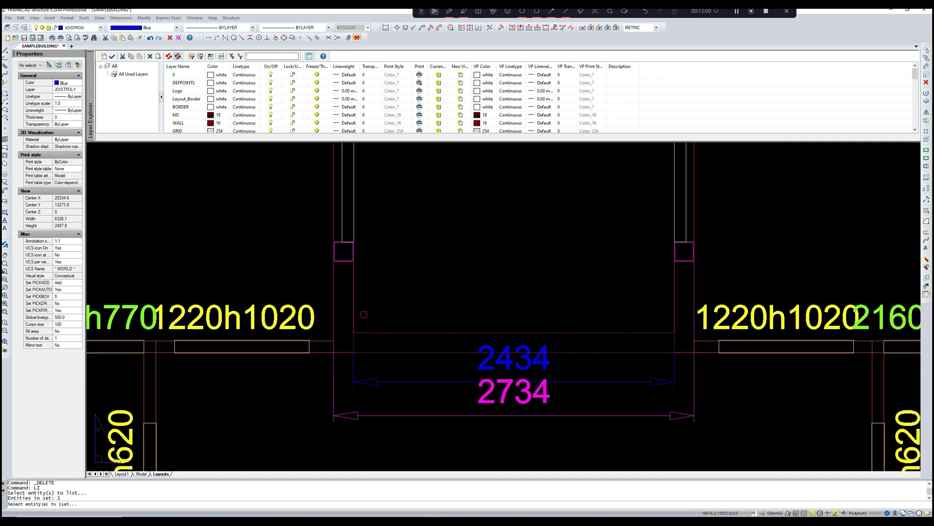
{"action": "left_click", "coordinate": [356, 313]}
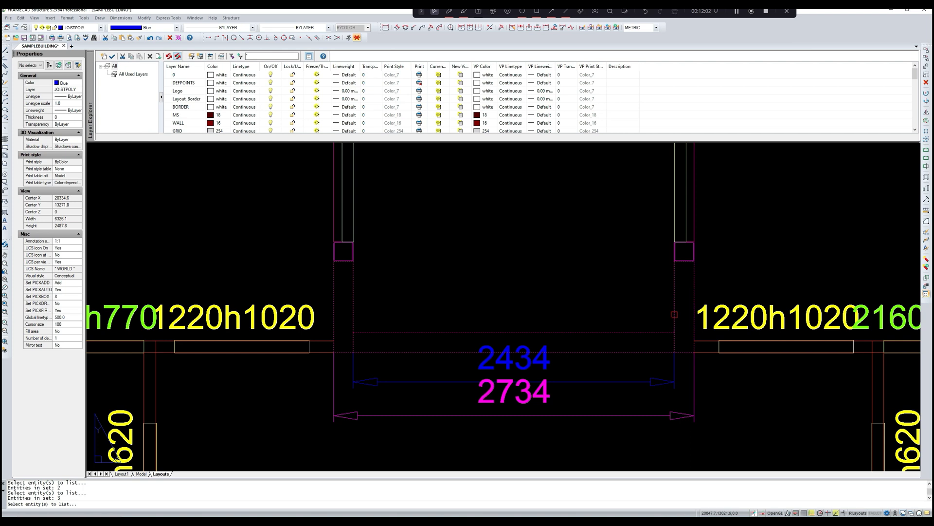
{"action": "key", "text": "Return"}
{"action": "left_click_drag", "start_coordinate": [511, 251], "coordinate": [512, 253]}
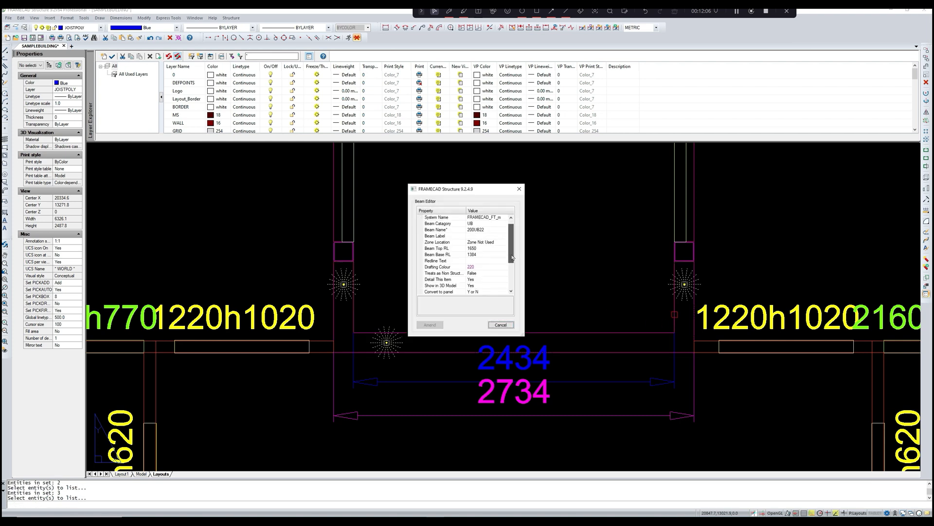
{"action": "left_click", "coordinate": [485, 250]}
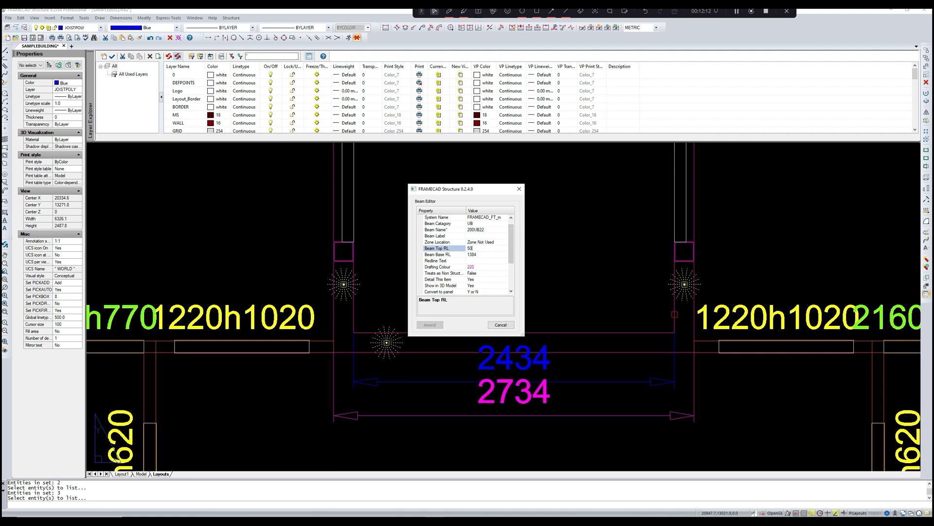
{"action": "left_click", "coordinate": [495, 268]}
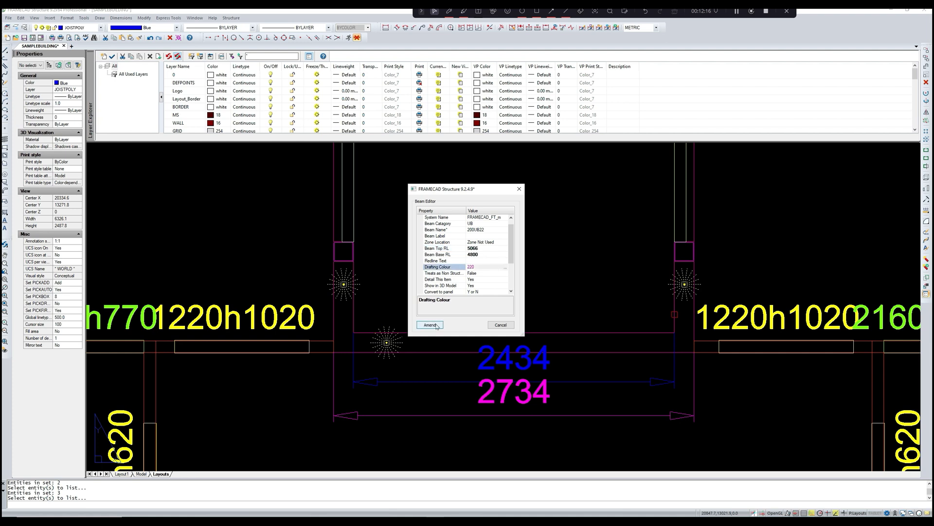
{"action": "left_click", "coordinate": [436, 326]}
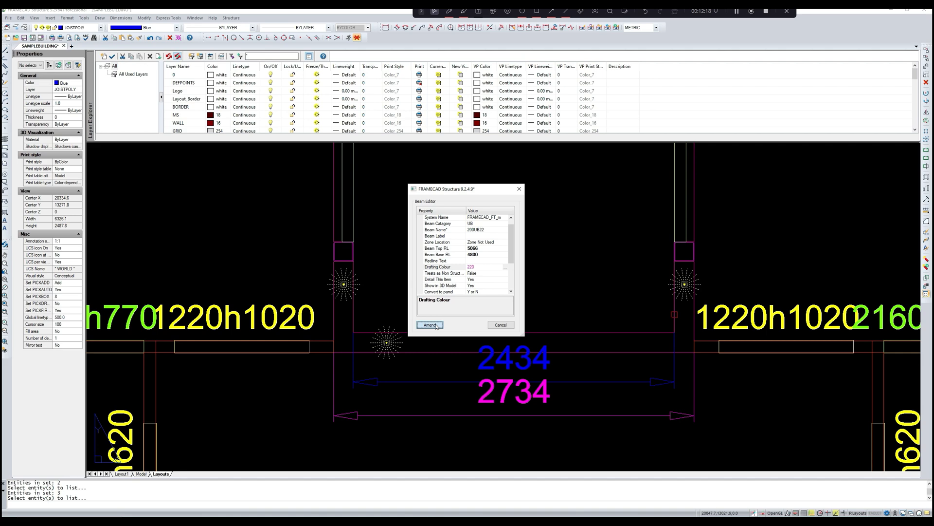
{"action": "left_click", "coordinate": [430, 326]}
Step: Delete the 2734 and 2434 dimensions below the stairwell
{"action": "scroll", "coordinate": [450, 303], "scroll_direction": "down", "scroll_amount": 5}
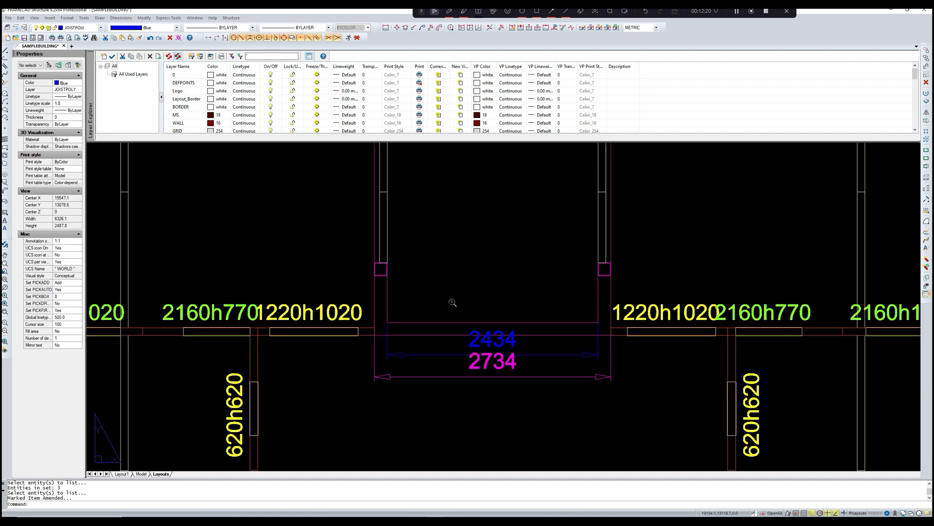
{"action": "scroll", "coordinate": [459, 296], "scroll_direction": "down", "scroll_amount": 4}
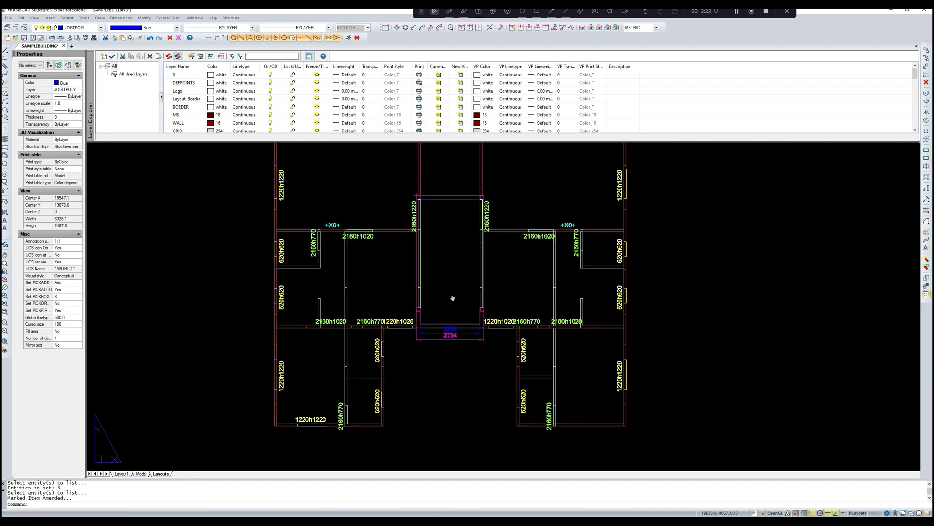
{"action": "scroll", "coordinate": [452, 297], "scroll_direction": "up", "scroll_amount": 4}
{"action": "left_click", "coordinate": [452, 378]}
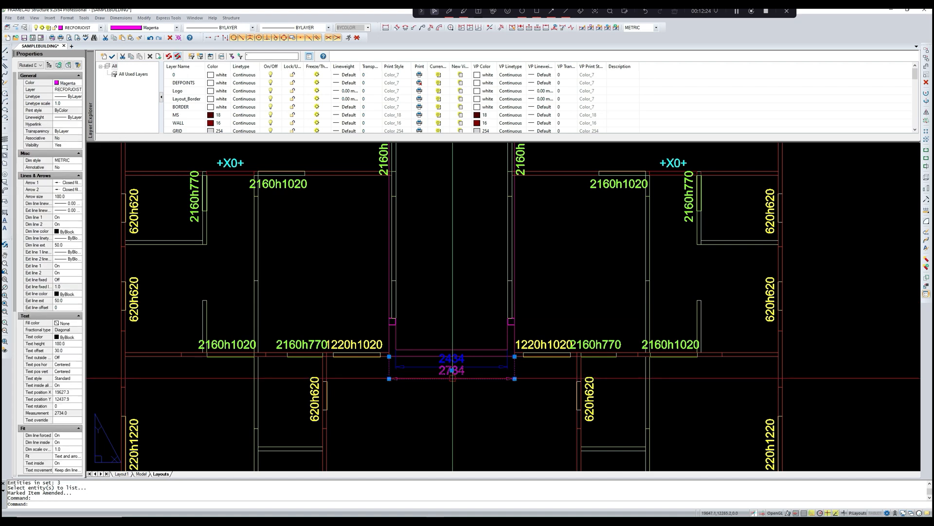
{"action": "key", "text": "Delete"}
{"action": "left_click", "coordinate": [452, 364]}
{"action": "key", "text": "Delete"}
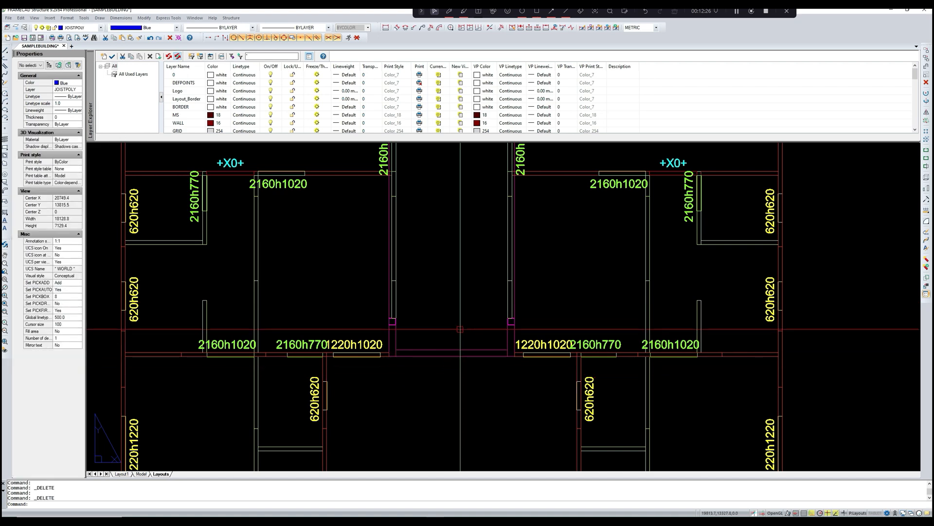
{"action": "scroll", "coordinate": [464, 310], "scroll_direction": "down", "scroll_amount": 4}
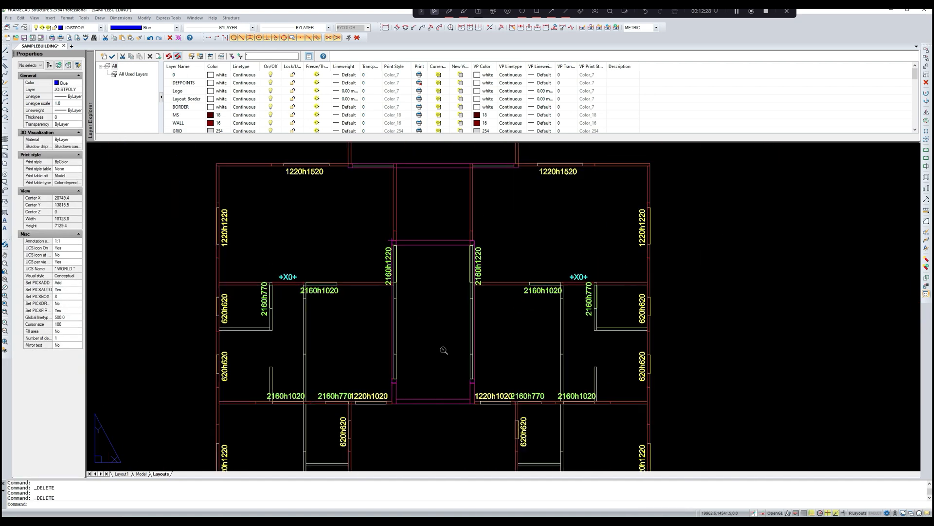
{"action": "scroll", "coordinate": [437, 362], "scroll_direction": "down", "scroll_amount": 3}
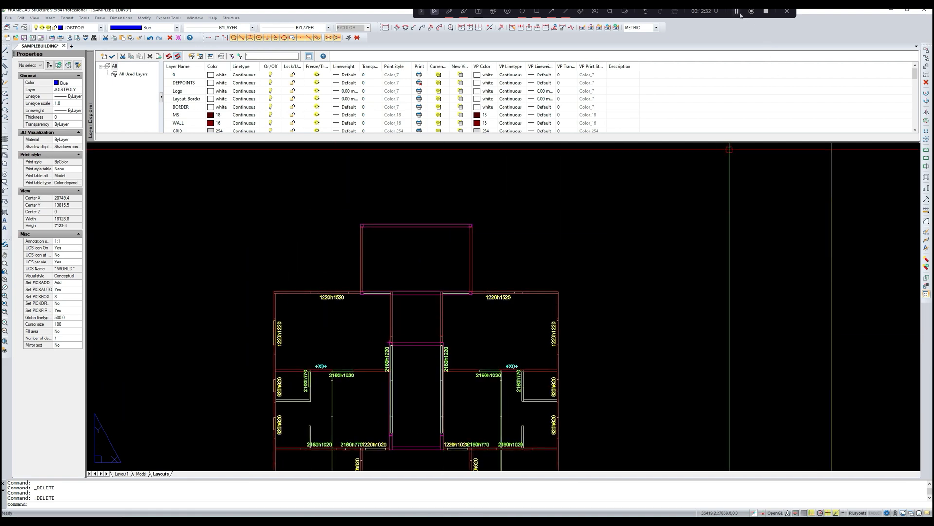
{"action": "scroll", "coordinate": [461, 333], "scroll_direction": "up", "scroll_amount": 5}
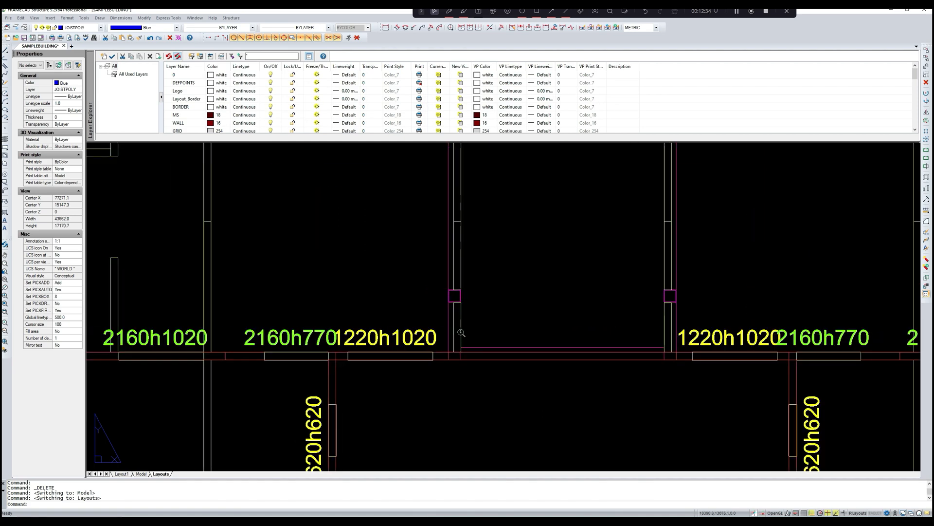
{"action": "type", "text": "LI"}
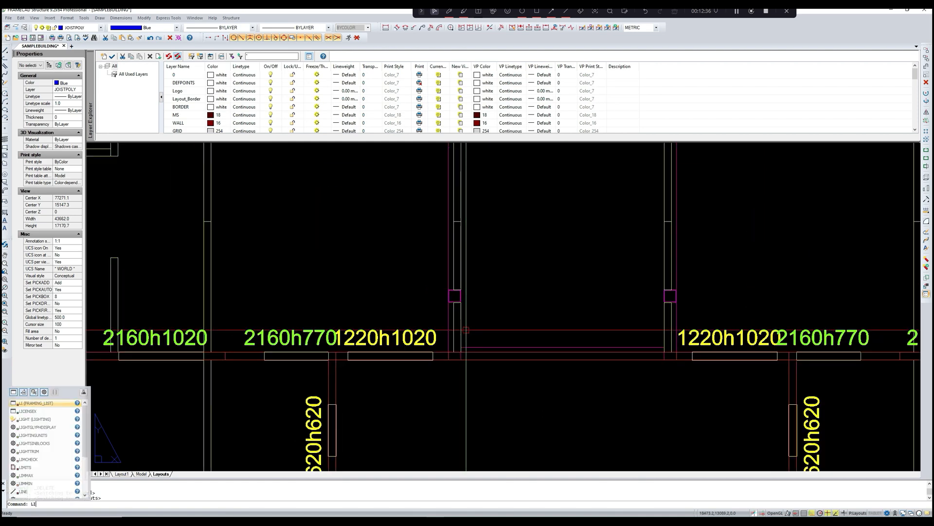
{"action": "key", "text": "Return"}
{"action": "left_click", "coordinate": [456, 335]}
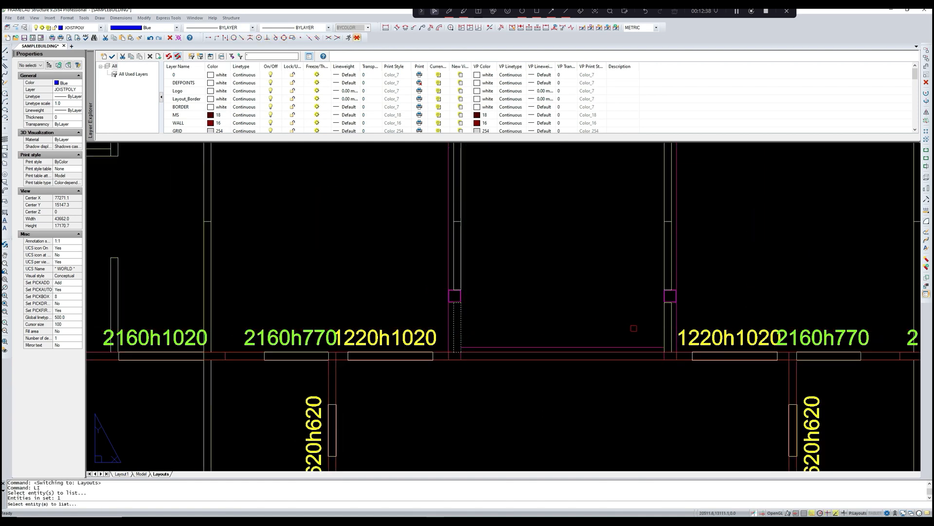
{"action": "left_click", "coordinate": [670, 333]}
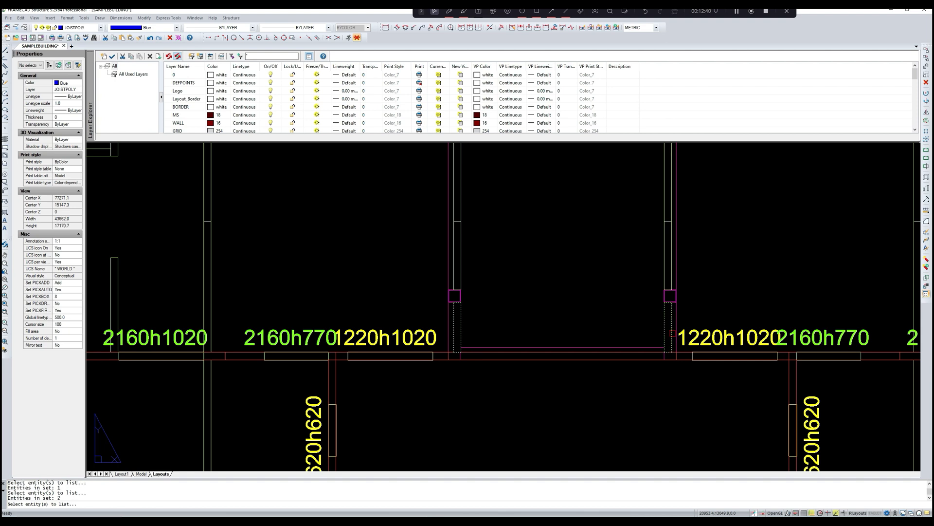
{"action": "right_click", "coordinate": [668, 314]}
{"action": "left_click_drag", "start_coordinate": [511, 236], "coordinate": [511, 259]}
{"action": "left_click", "coordinate": [487, 255]}
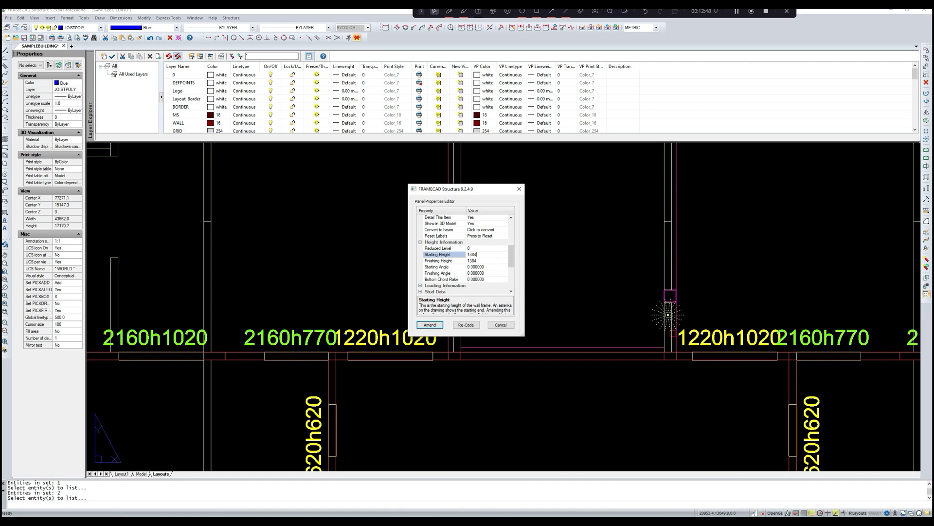
{"action": "left_click", "coordinate": [519, 190]}
Step: Examine Section A-A for the wall heights and levels around the stair landing
{"action": "scroll", "coordinate": [423, 251], "scroll_direction": "down", "scroll_amount": 5}
{"action": "scroll", "coordinate": [423, 251], "scroll_direction": "up", "scroll_amount": 3}
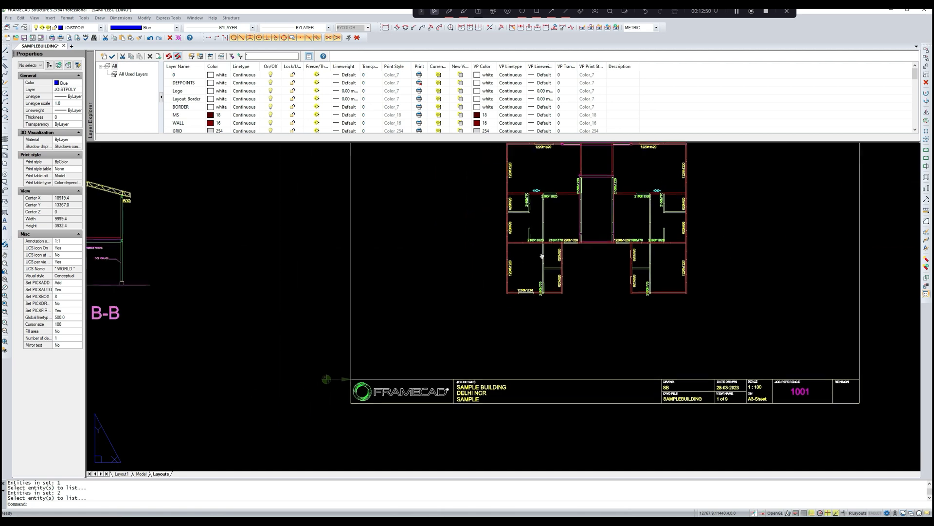
{"action": "scroll", "coordinate": [423, 251], "scroll_direction": "up", "scroll_amount": 7}
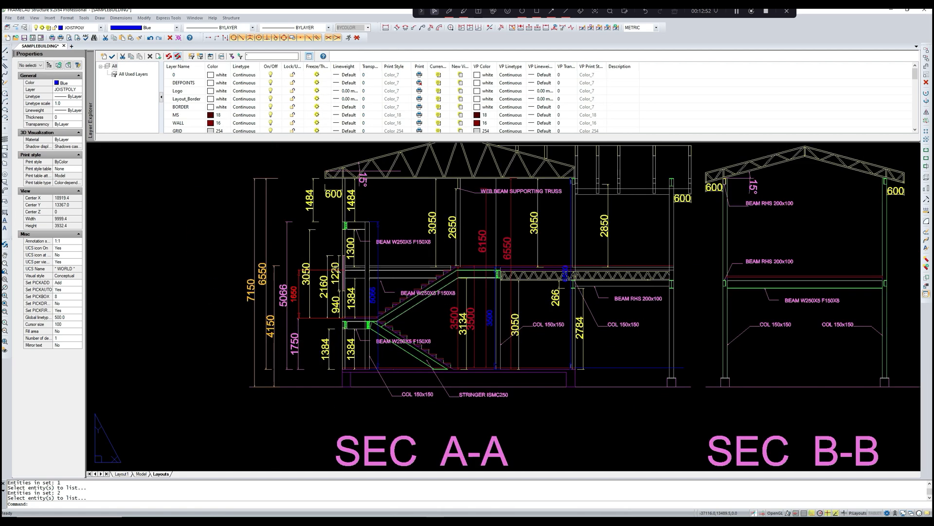
{"action": "scroll", "coordinate": [578, 295], "scroll_direction": "down", "scroll_amount": 4}
{"action": "middle_click_drag", "start_coordinate": [579, 294], "coordinate": [329, 295]}
{"action": "scroll", "coordinate": [508, 302], "scroll_direction": "down", "scroll_amount": 2}
{"action": "scroll", "coordinate": [685, 289], "scroll_direction": "up", "scroll_amount": 1}
{"action": "middle_click_drag", "start_coordinate": [686, 289], "coordinate": [593, 310]}
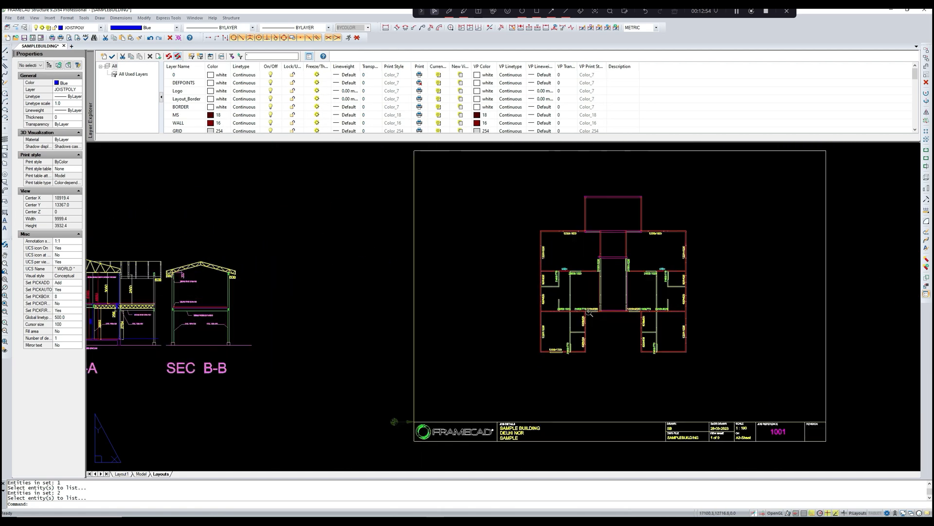
{"action": "scroll", "coordinate": [595, 310], "scroll_direction": "up", "scroll_amount": 6}
{"action": "scroll", "coordinate": [716, 266], "scroll_direction": "up", "scroll_amount": 3}
{"action": "key", "text": "Escape"}
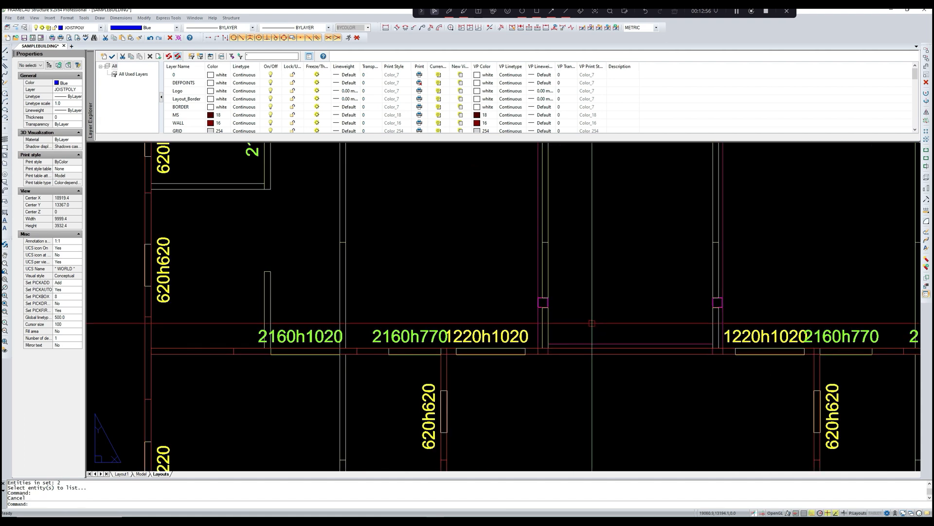
Step: Set the starting and finishing heights of the two short wall panels below the columns to 1300
{"action": "type", "text": "li"}
{"action": "key", "text": "Return"}
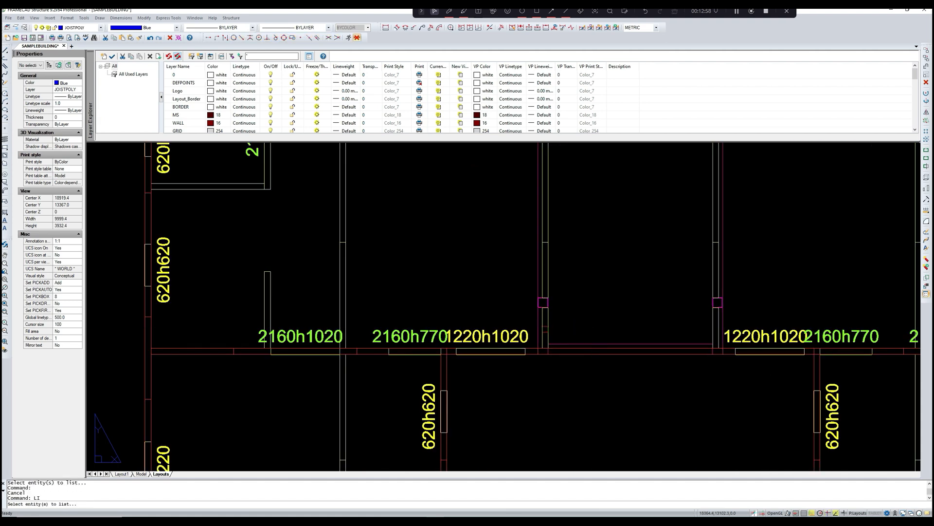
{"action": "left_click", "coordinate": [544, 329]}
{"action": "left_click", "coordinate": [718, 329]}
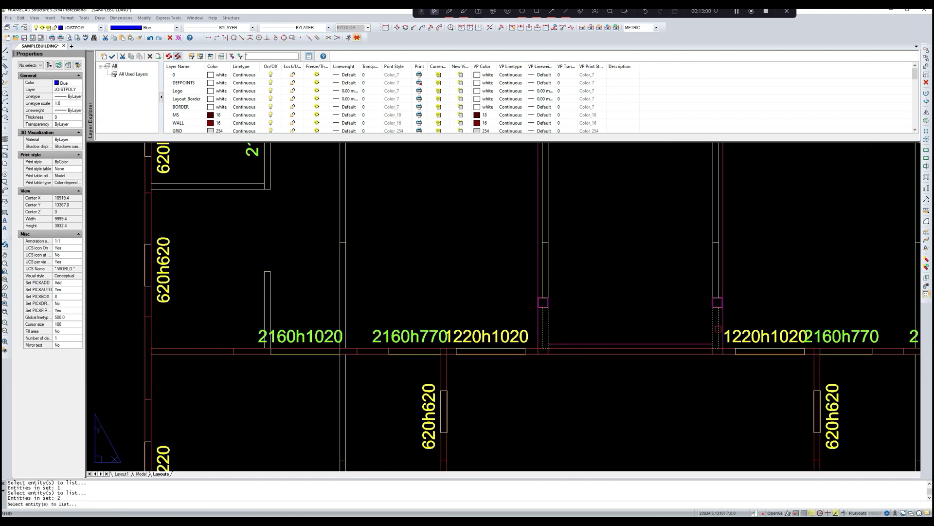
{"action": "key", "text": "Return"}
{"action": "scroll", "coordinate": [485, 267], "scroll_direction": "down", "scroll_amount": 3}
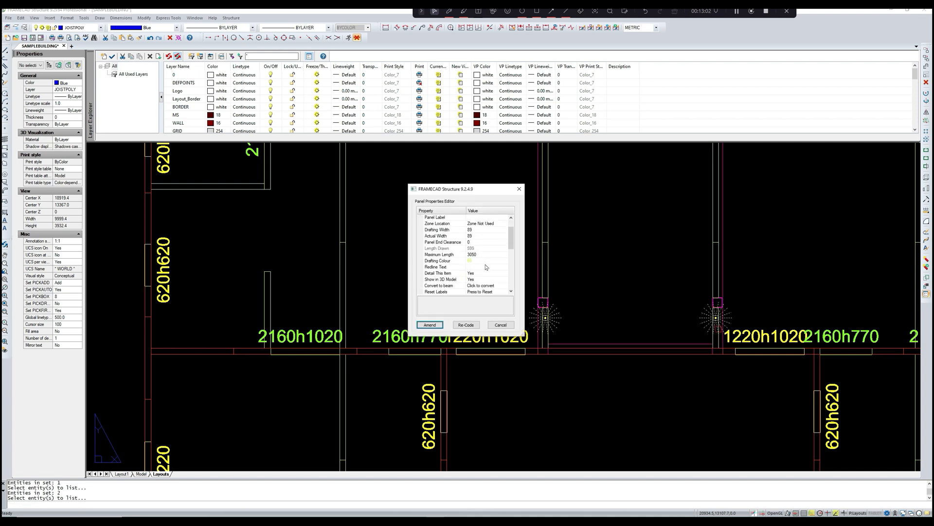
{"action": "left_click", "coordinate": [483, 273]}
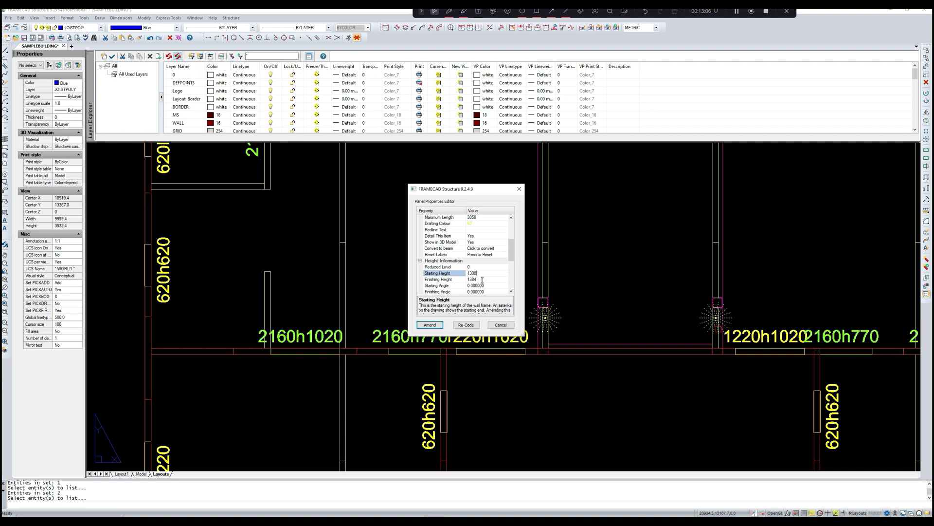
{"action": "left_click", "coordinate": [482, 280]}
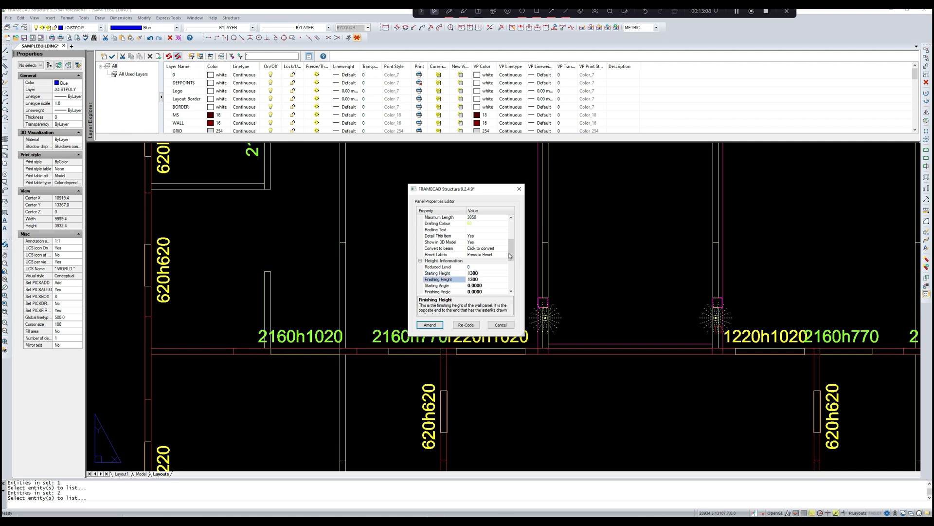
{"action": "mouse_move", "coordinate": [509, 256]}
{"action": "left_mouse_down"}
{"action": "mouse_move", "coordinate": [507, 268]}
{"action": "mouse_move", "coordinate": [513, 237]}
{"action": "mouse_move", "coordinate": [511, 261]}
{"action": "left_mouse_up"}
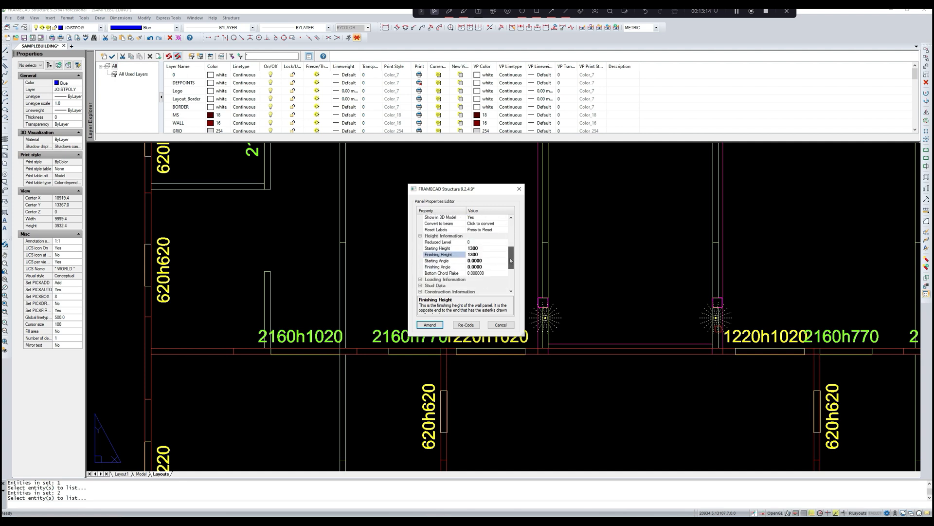
Step: Enter a new reduced level for the two short wall panels and amend their properties
{"action": "left_click", "coordinate": [476, 243]}
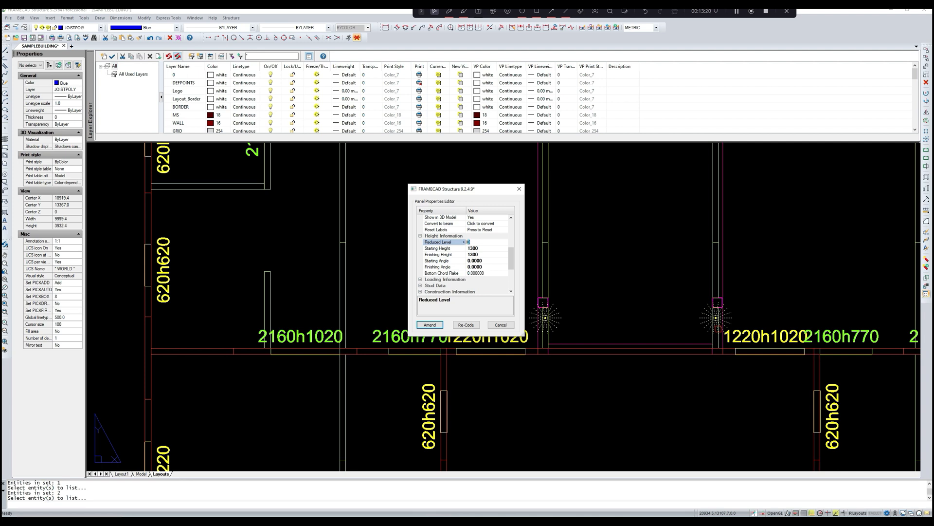
{"action": "left_click", "coordinate": [430, 325]}
{"action": "left_click", "coordinate": [521, 293]}
{"action": "left_click", "coordinate": [430, 325]}
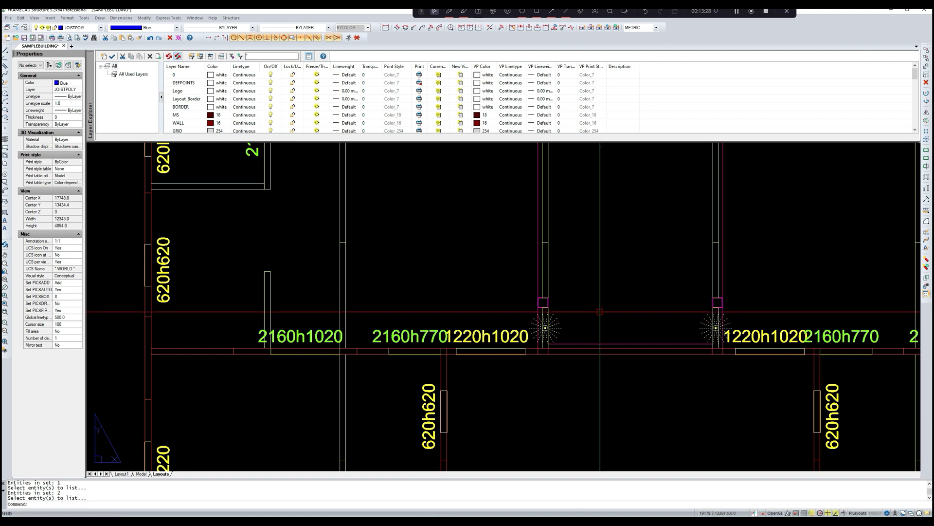
Step: Examine the load-bearing wall panel closing the stairwell between the columns and its surroundings on the ground floor plan
{"action": "scroll", "coordinate": [602, 312], "scroll_direction": "up", "scroll_amount": 3}
{"action": "scroll", "coordinate": [601, 313], "scroll_direction": "down", "scroll_amount": 1}
{"action": "key", "text": "Escape"}
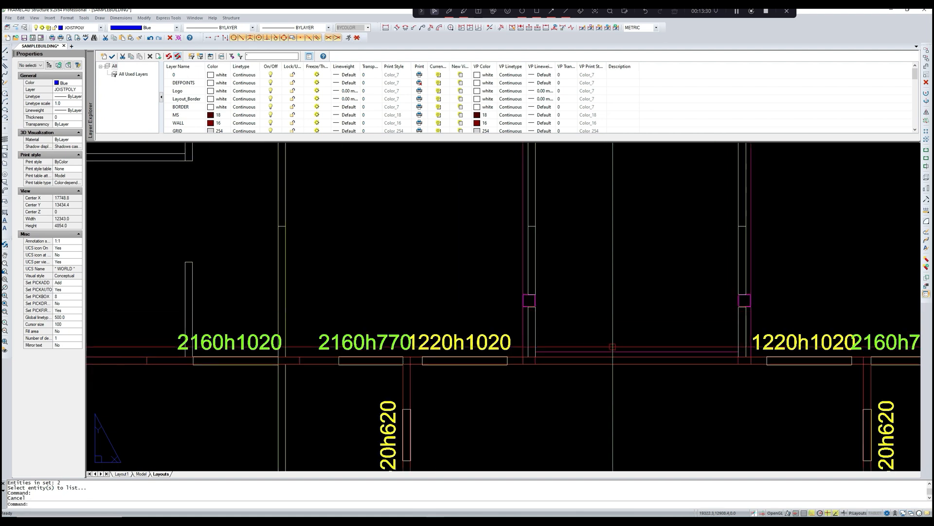
{"action": "left_click", "coordinate": [593, 362]}
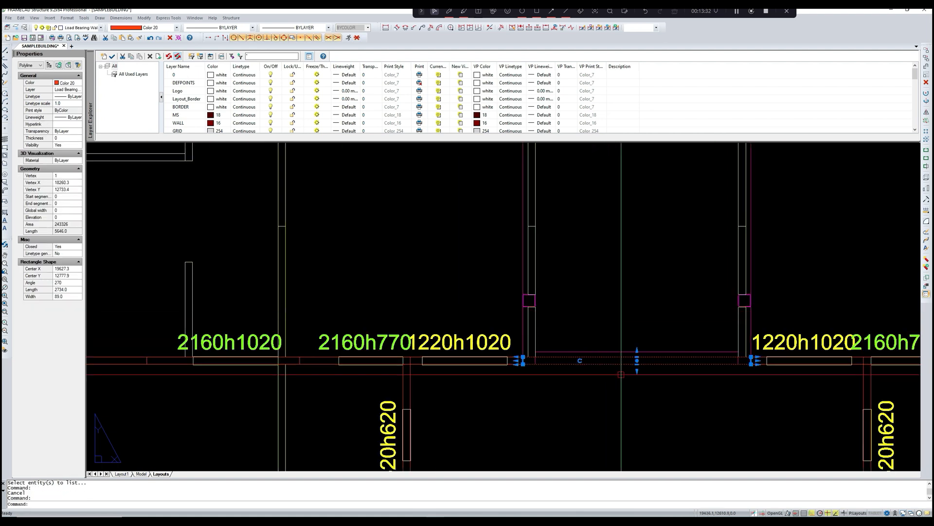
{"action": "middle_click_drag", "start_coordinate": [621, 375], "coordinate": [545, 364]}
{"action": "scroll", "coordinate": [547, 363], "scroll_direction": "down", "scroll_amount": 2}
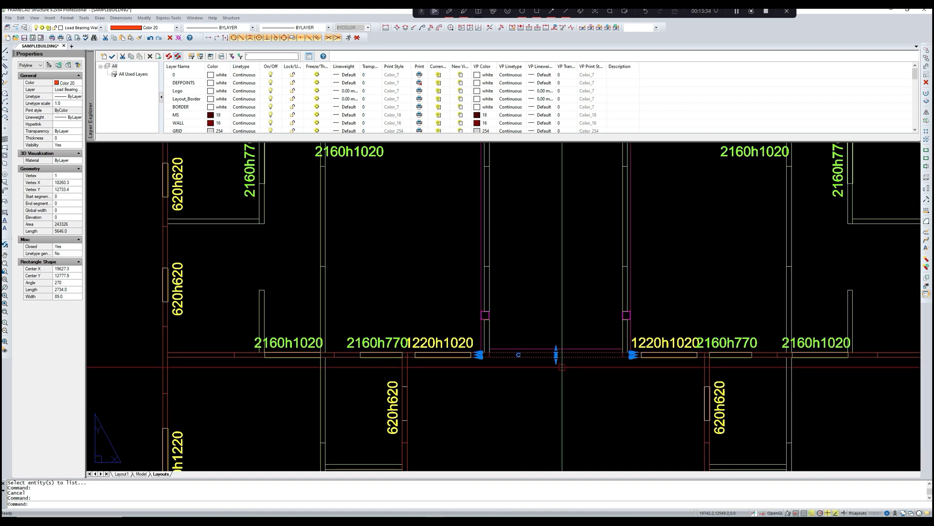
{"action": "scroll", "coordinate": [563, 368], "scroll_direction": "down", "scroll_amount": 3}
{"action": "scroll", "coordinate": [563, 368], "scroll_direction": "down", "scroll_amount": 4}
{"action": "scroll", "coordinate": [562, 365], "scroll_direction": "down", "scroll_amount": 3}
{"action": "mouse_move", "coordinate": [562, 365]}
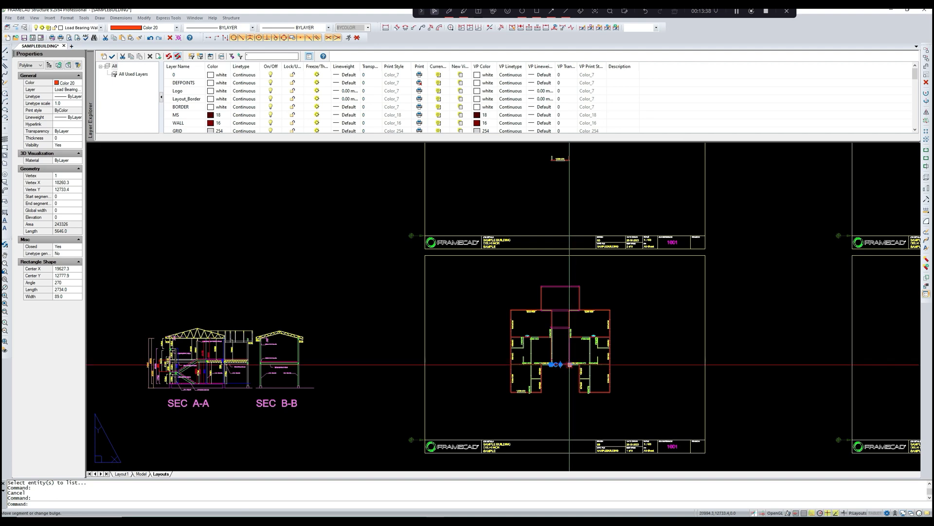
{"action": "key", "text": "Escape"}
{"action": "scroll", "coordinate": [563, 349], "scroll_direction": "up", "scroll_amount": 2}
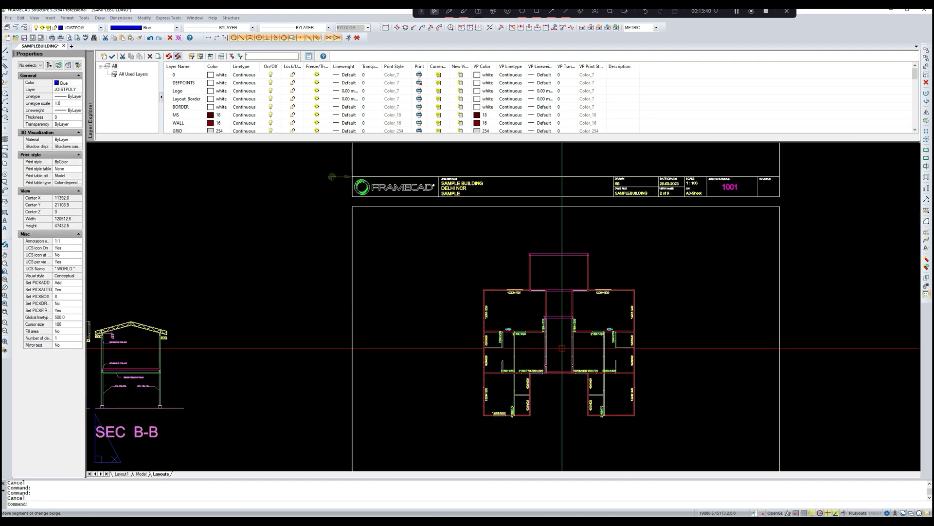
{"action": "scroll", "coordinate": [564, 349], "scroll_direction": "down", "scroll_amount": 2}
{"action": "scroll", "coordinate": [564, 353], "scroll_direction": "up", "scroll_amount": 4}
{"action": "scroll", "coordinate": [559, 351], "scroll_direction": "up", "scroll_amount": 5}
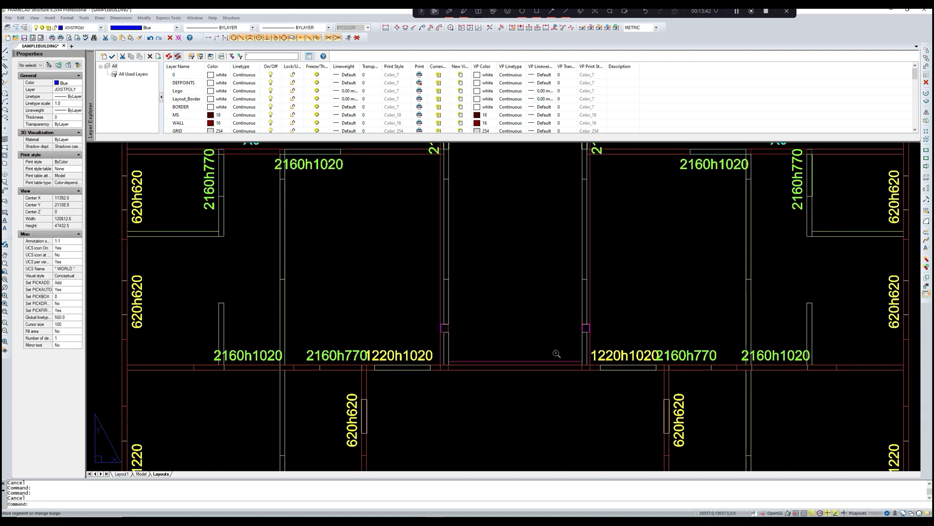
{"action": "scroll", "coordinate": [555, 350], "scroll_direction": "down", "scroll_amount": 3}
{"action": "scroll", "coordinate": [585, 337], "scroll_direction": "down", "scroll_amount": 6}
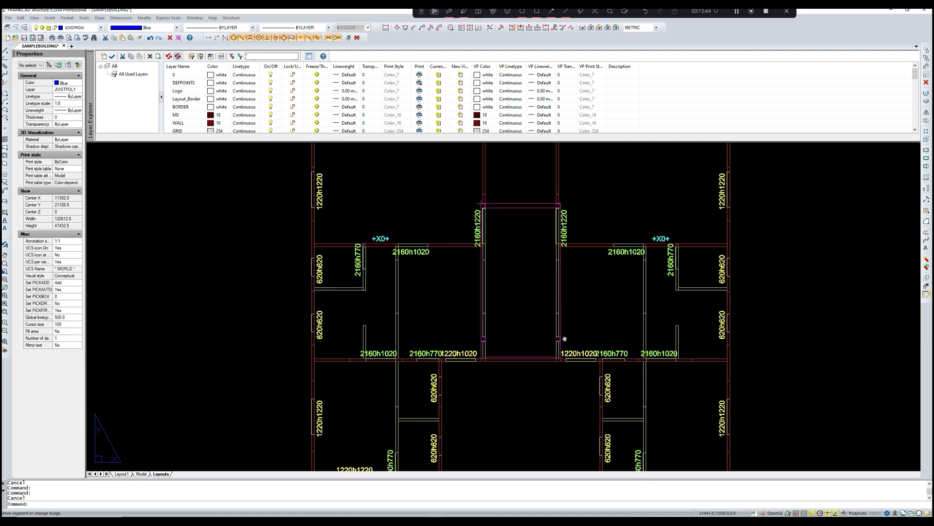
{"action": "scroll", "coordinate": [541, 332], "scroll_direction": "up", "scroll_amount": 5}
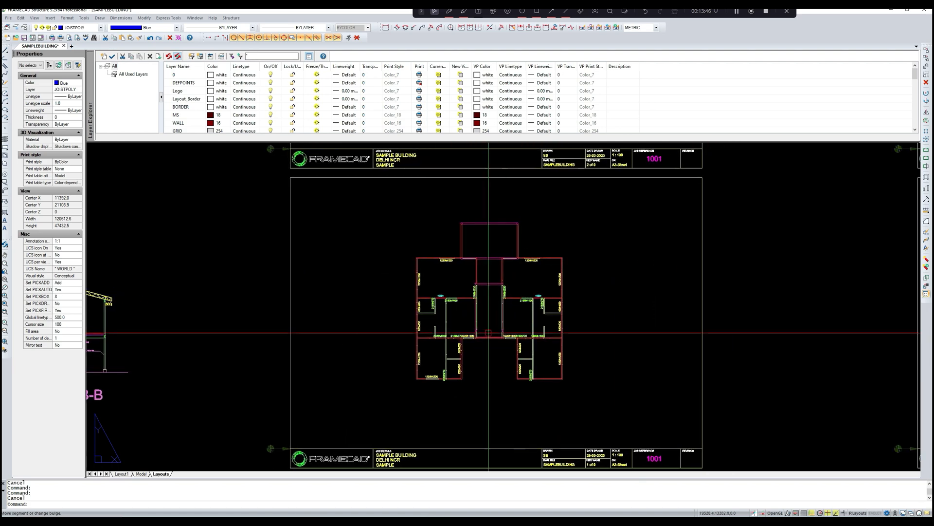
{"action": "scroll", "coordinate": [474, 334], "scroll_direction": "down", "scroll_amount": 2}
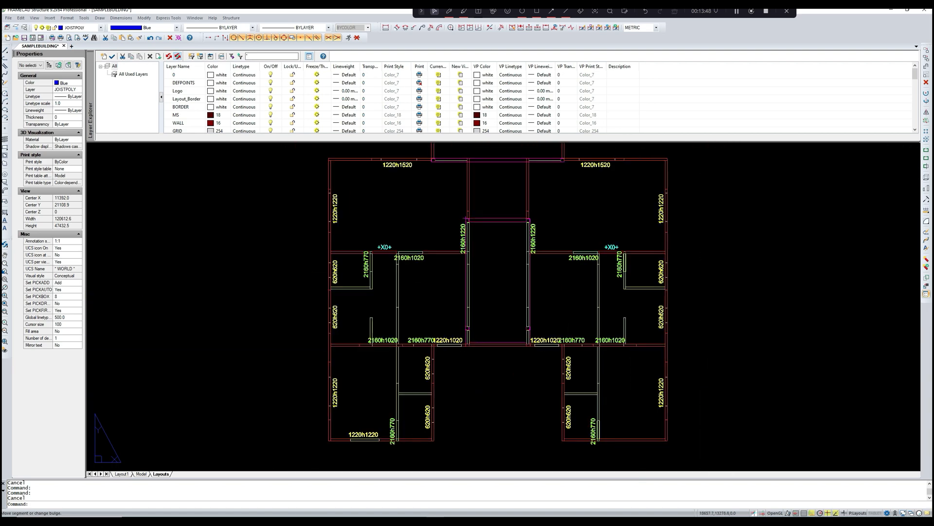
Step: Set the left column's short wall panel to reduced level 0 without updating heights automatically, and its starting and finishing heights to 1384
{"action": "type", "text": "LI"}
{"action": "key", "text": "Return"}
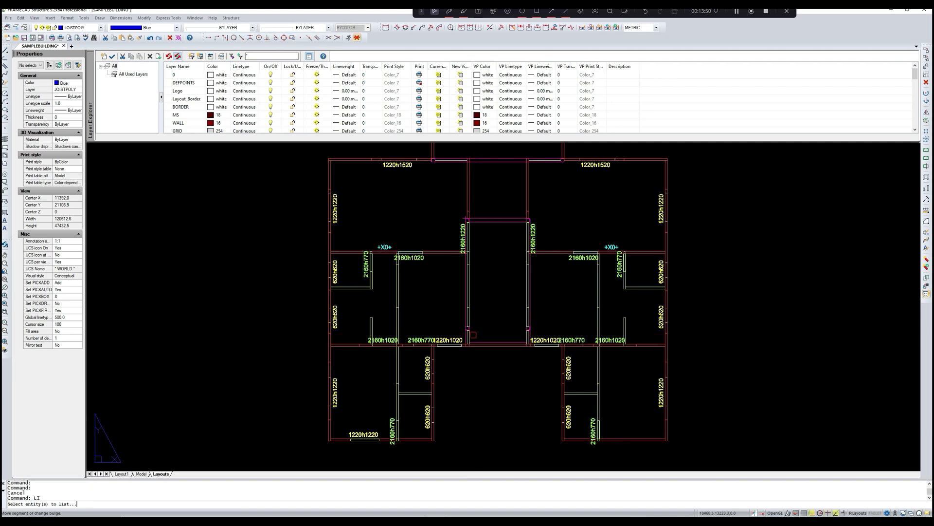
{"action": "scroll", "coordinate": [475, 335], "scroll_direction": "up", "scroll_amount": 4}
{"action": "left_click", "coordinate": [468, 338]}
{"action": "key", "text": "Return"}
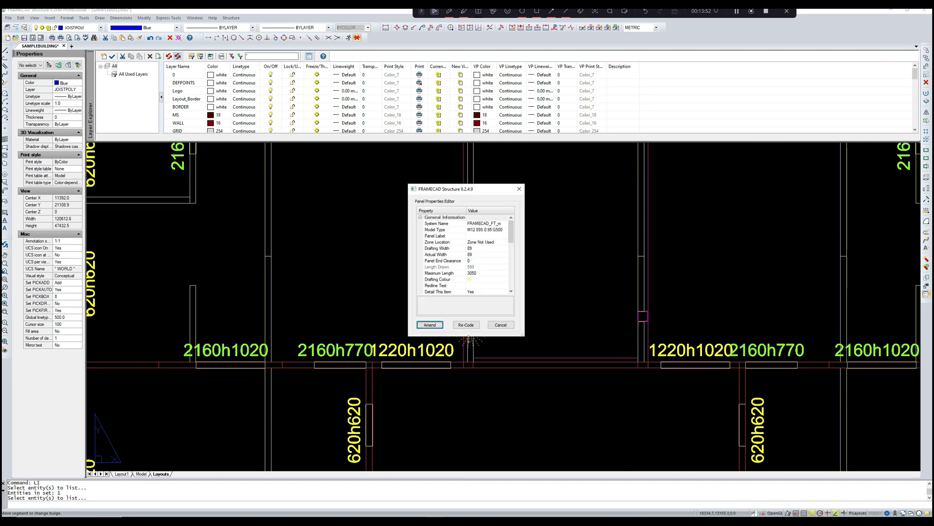
{"action": "left_click_drag", "start_coordinate": [513, 240], "coordinate": [511, 258]}
{"action": "left_click", "coordinate": [487, 267]}
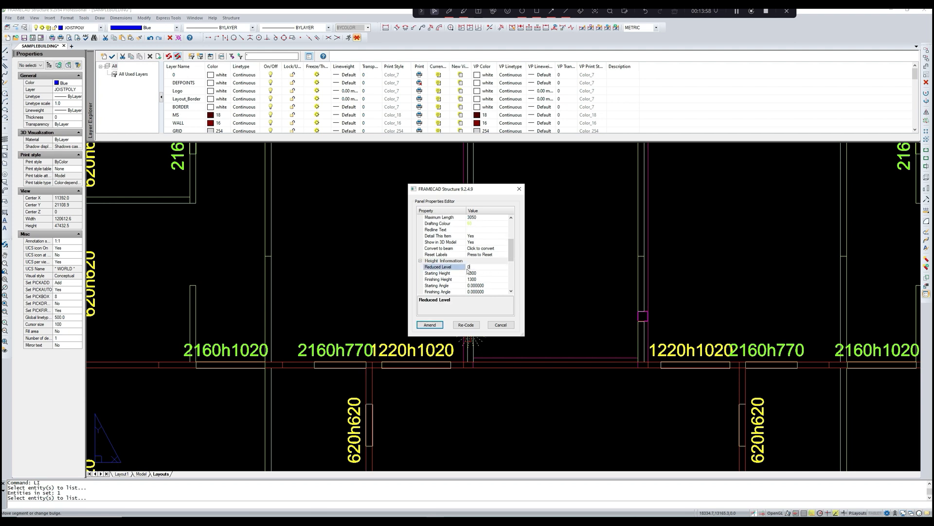
{"action": "key", "text": "Return"}
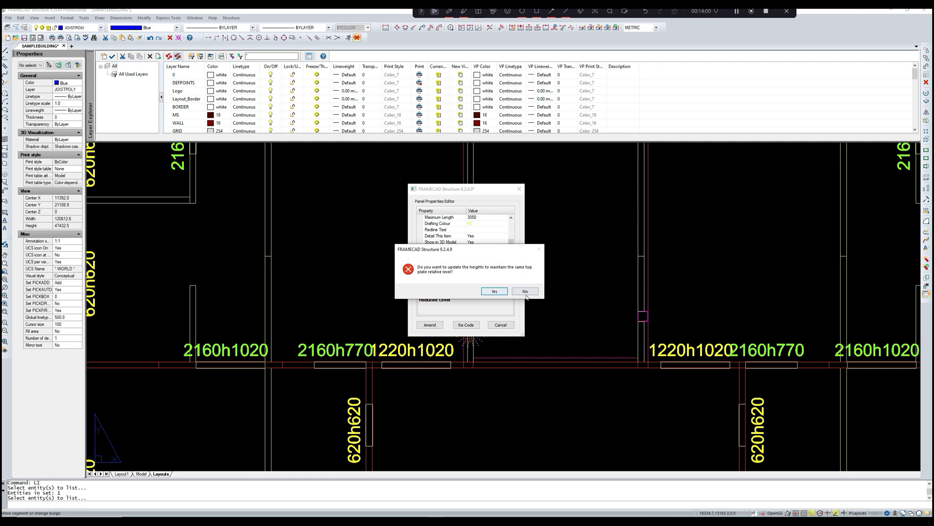
{"action": "left_click", "coordinate": [506, 291]}
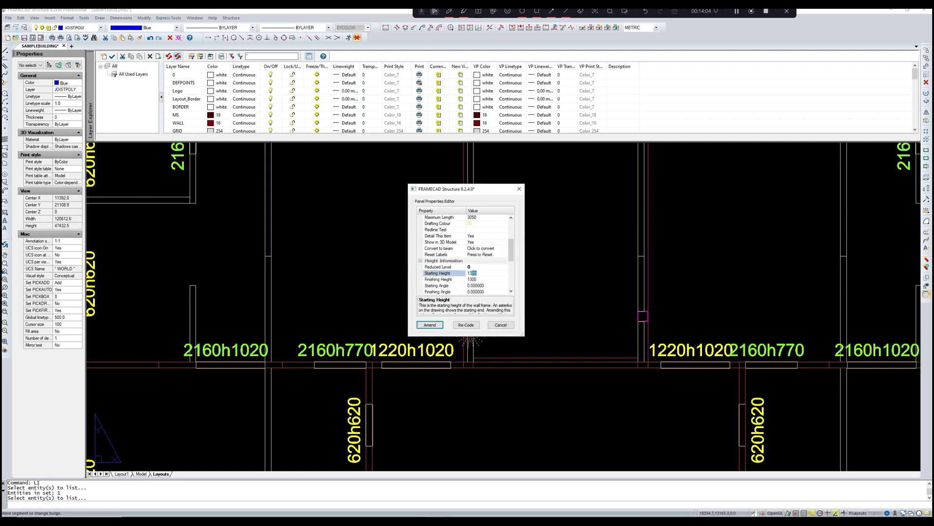
{"action": "key", "text": "Return"}
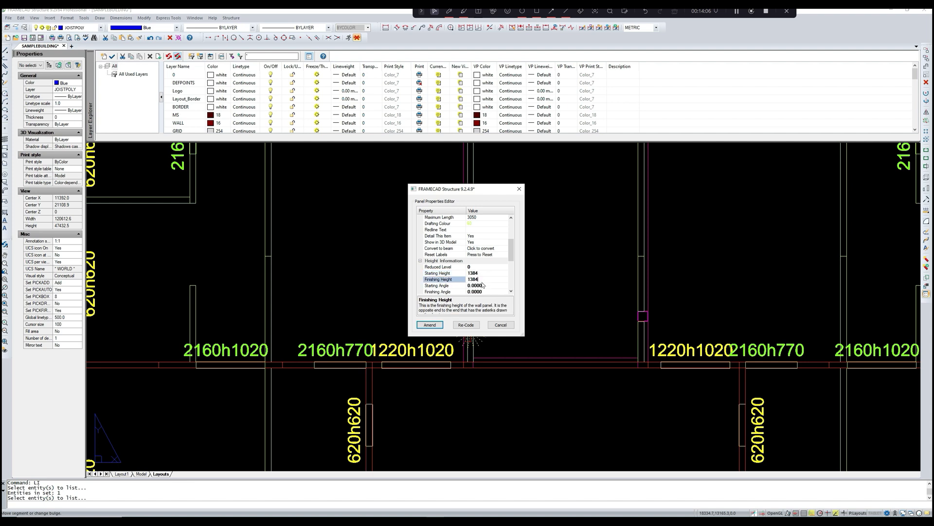
{"action": "left_click", "coordinate": [437, 324]}
Step: Give the right column's short wall panel a reduced level of 0, keep its heights from auto-updating, and set both heights to 1384
{"action": "type", "text": "LI"}
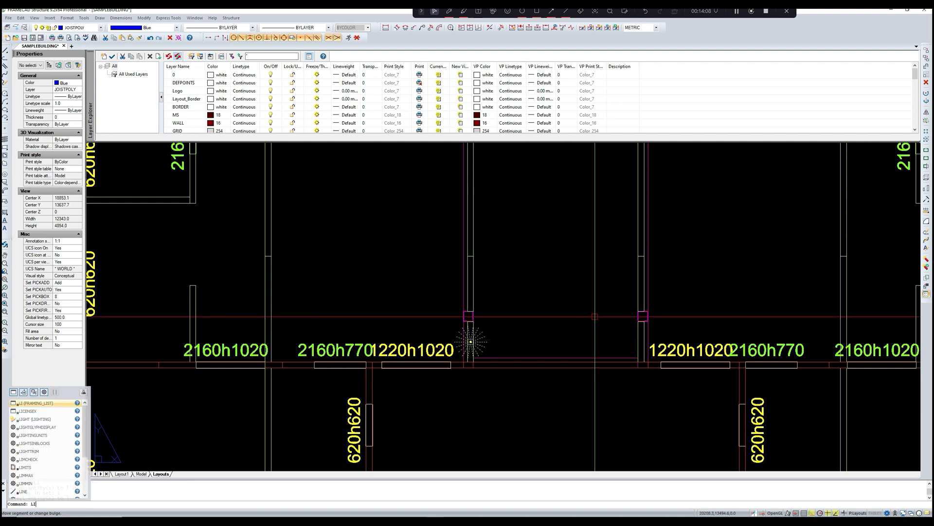
{"action": "key", "text": "Return"}
{"action": "left_click", "coordinate": [638, 333]}
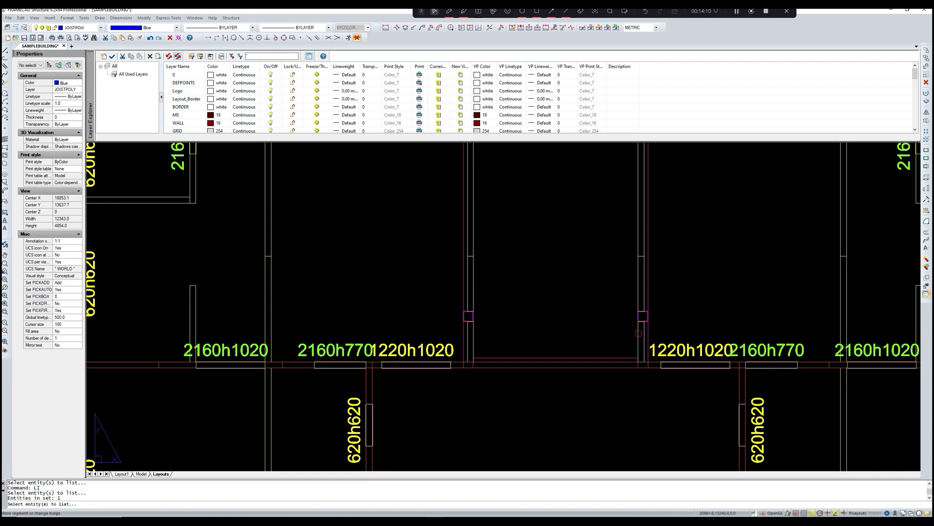
{"action": "scroll", "coordinate": [644, 335], "scroll_direction": "up", "scroll_amount": 2}
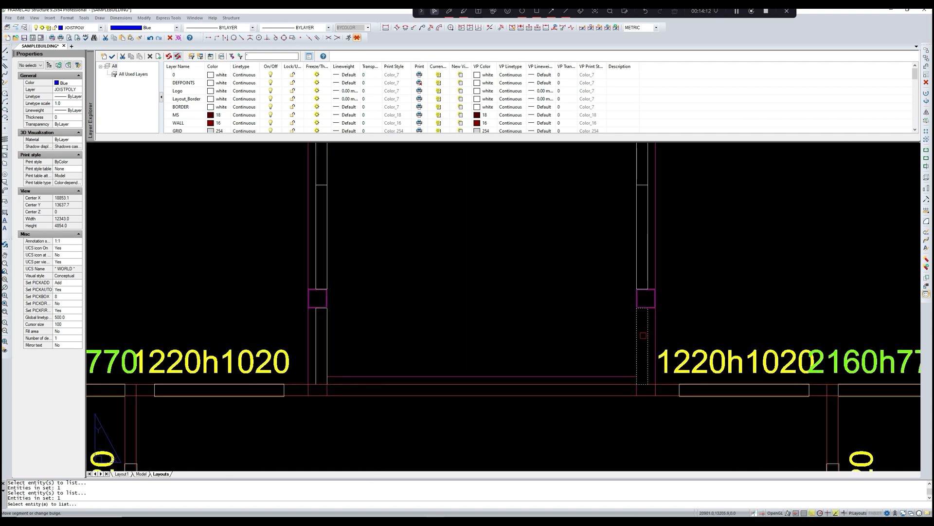
{"action": "double_click", "coordinate": [644, 335]}
{"action": "left_click_drag", "start_coordinate": [511, 232], "coordinate": [510, 248]}
{"action": "double_click", "coordinate": [482, 280]}
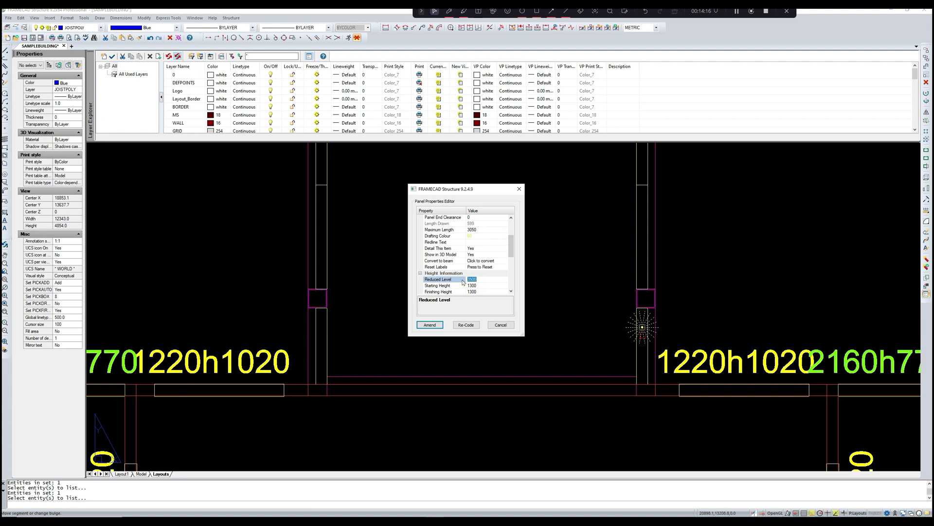
{"action": "left_click", "coordinate": [483, 286]}
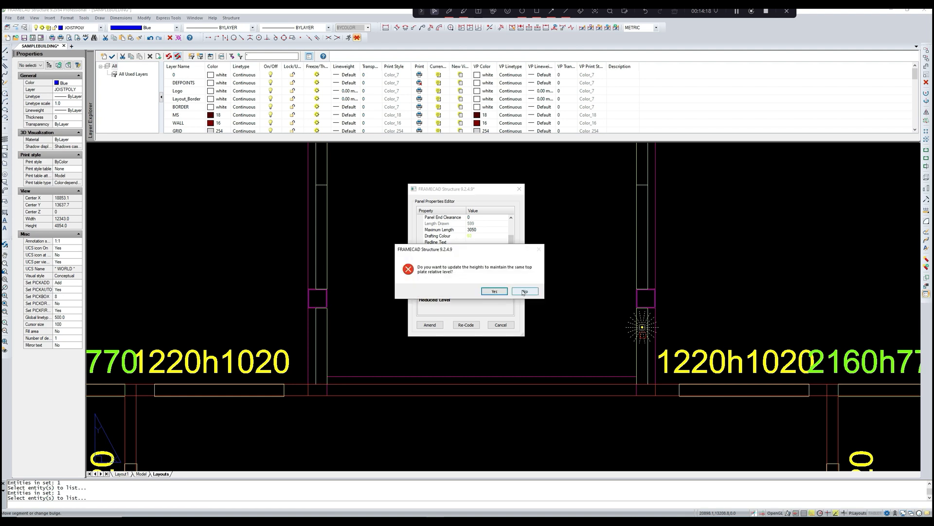
{"action": "left_click", "coordinate": [504, 290]}
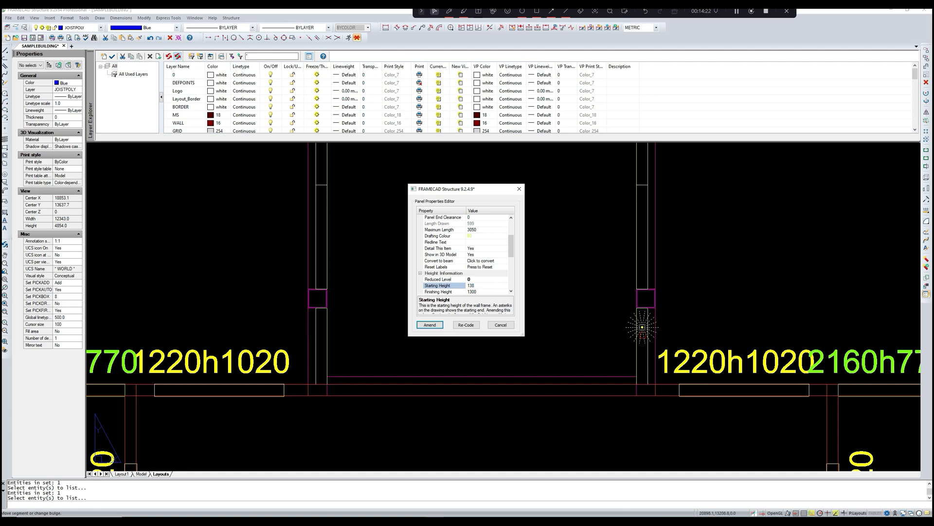
{"action": "left_click", "coordinate": [484, 292]}
{"action": "left_click", "coordinate": [429, 324]}
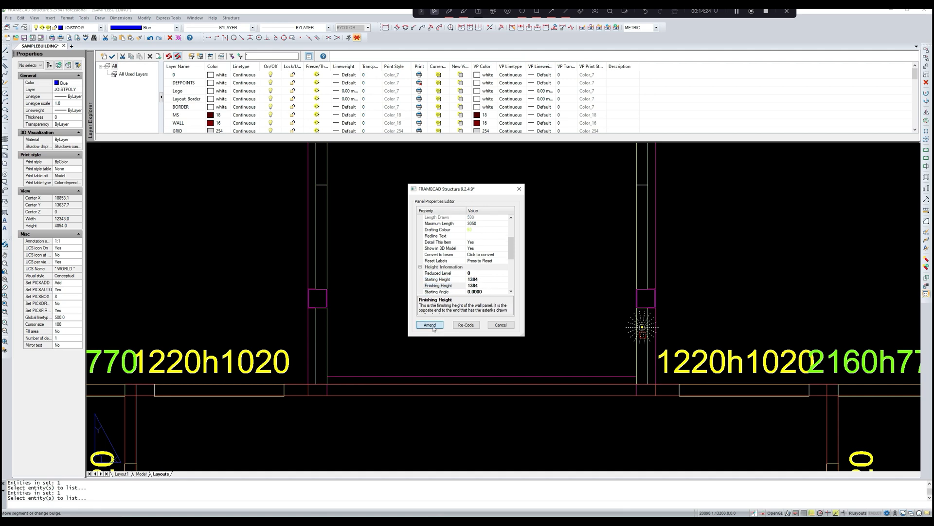
Step: On the adjacent floor plan, set the starting and finishing heights of both short wall panels below the columns to 1300
{"action": "scroll", "coordinate": [447, 305], "scroll_direction": "down", "scroll_amount": 5}
{"action": "scroll", "coordinate": [525, 293], "scroll_direction": "up", "scroll_amount": 10}
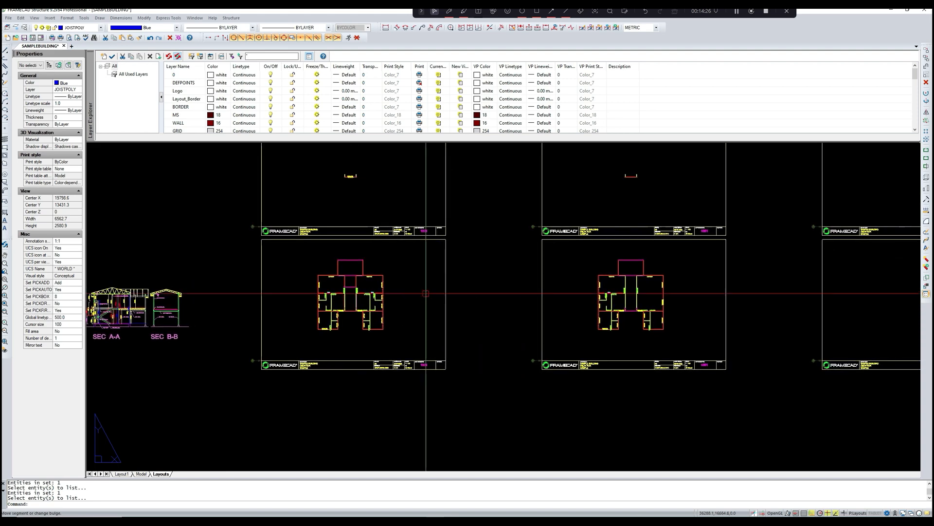
{"action": "scroll", "coordinate": [574, 309], "scroll_direction": "up", "scroll_amount": 5}
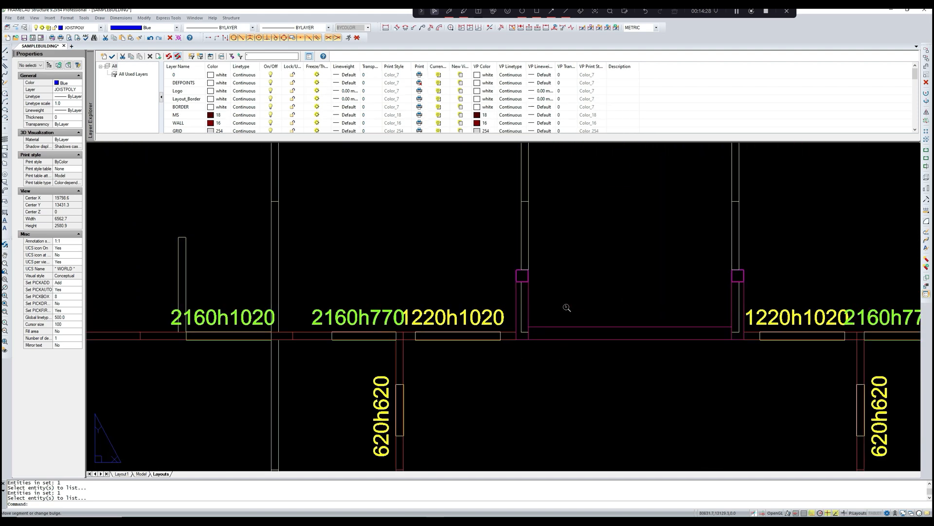
{"action": "key", "text": "Escape"}
{"action": "type", "text": "l"}
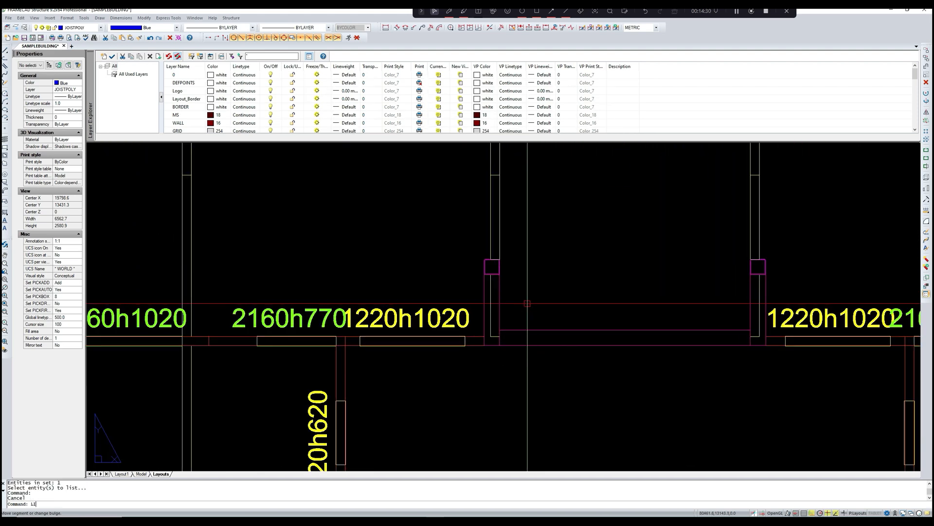
{"action": "key", "text": "Return"}
{"action": "left_click", "coordinate": [494, 306]}
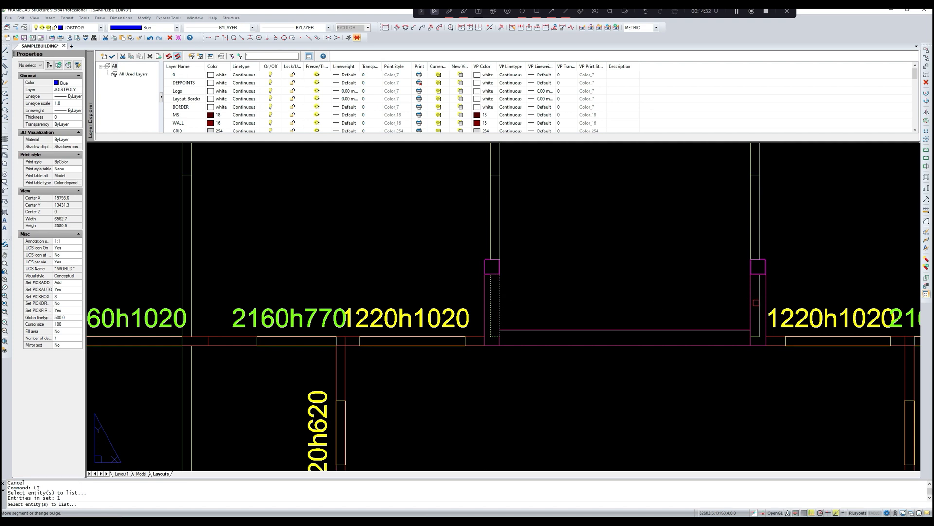
{"action": "left_click", "coordinate": [756, 302]}
{"action": "key", "text": "Return"}
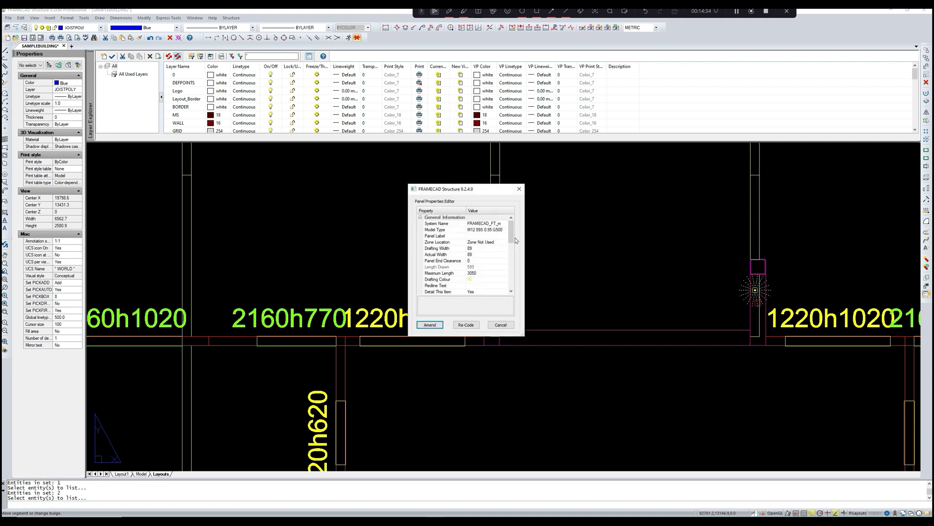
{"action": "left_click_drag", "start_coordinate": [515, 237], "coordinate": [512, 255]}
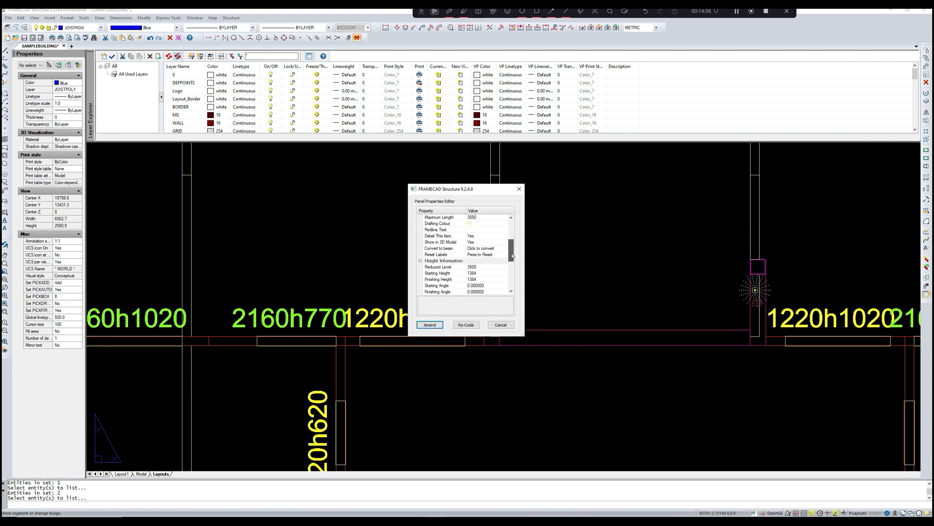
{"action": "left_click", "coordinate": [482, 274]}
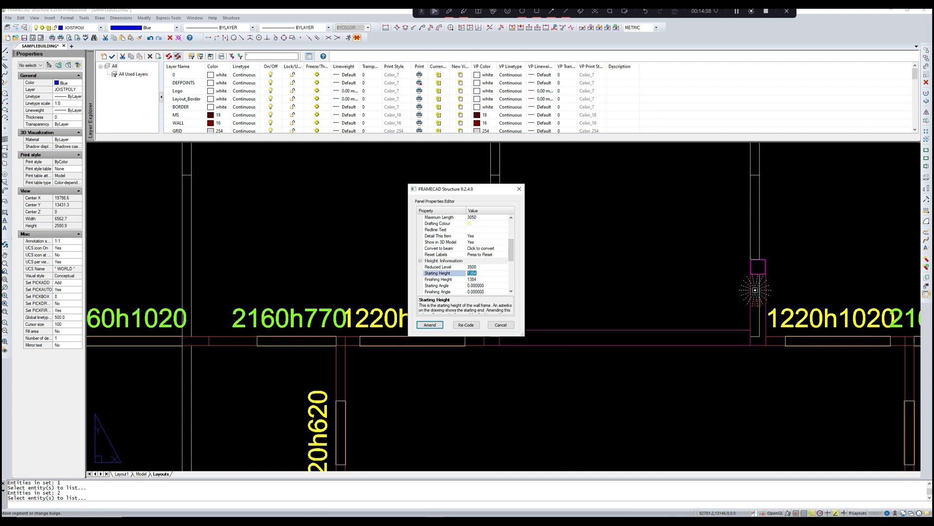
{"action": "type", "text": "1300"}
{"action": "key", "text": "Return"}
{"action": "left_click", "coordinate": [430, 325]}
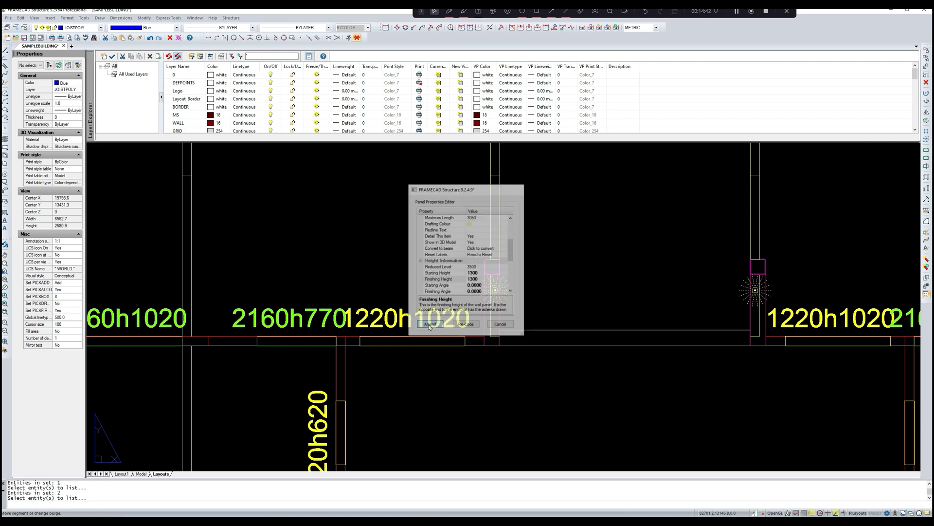
{"action": "key", "text": "Escape"}
Step: Set the starting and finishing heights of the wall panels lining both sides of the stairwell on the upper floor plan to 3050
{"action": "scroll", "coordinate": [508, 275], "scroll_direction": "down", "scroll_amount": 5}
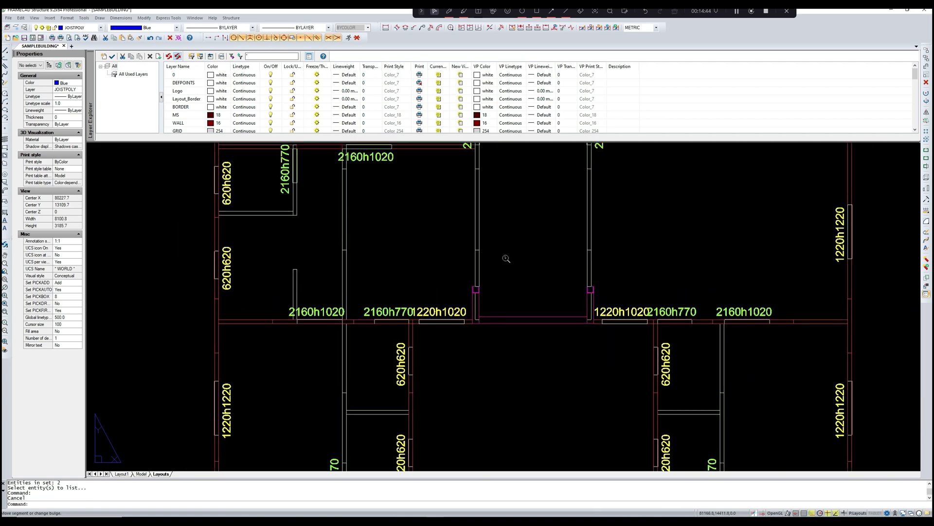
{"action": "middle_click_drag", "start_coordinate": [507, 244], "coordinate": [496, 270]}
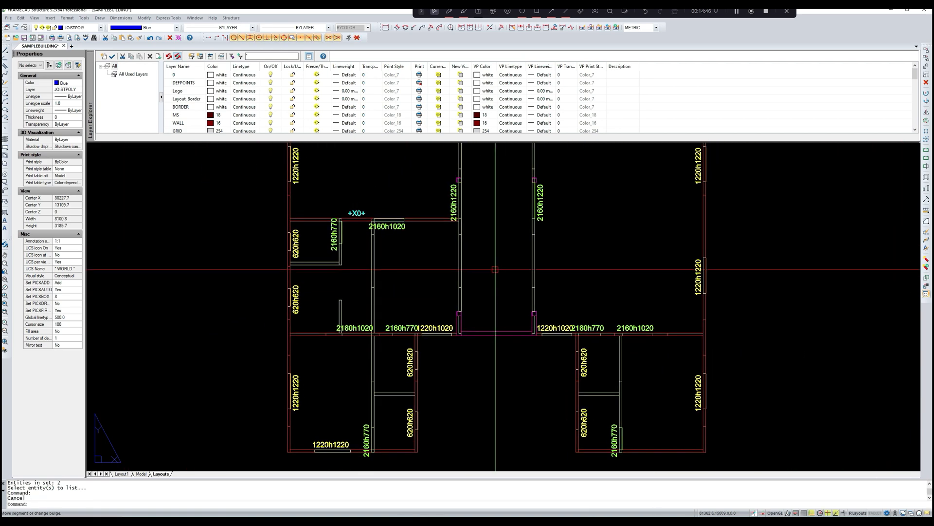
{"action": "scroll", "coordinate": [488, 290], "scroll_direction": "up", "scroll_amount": 2}
{"action": "key", "text": "Escape"}
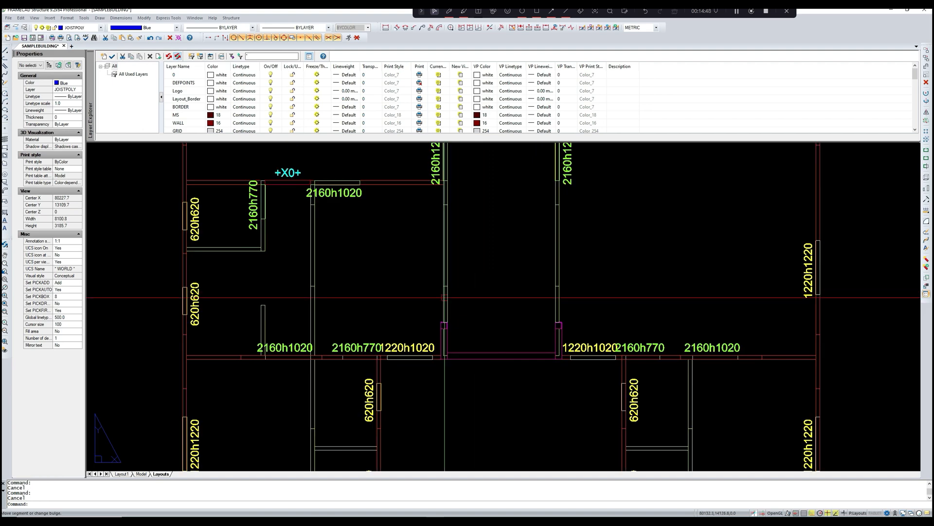
{"action": "key", "text": "Escape"}
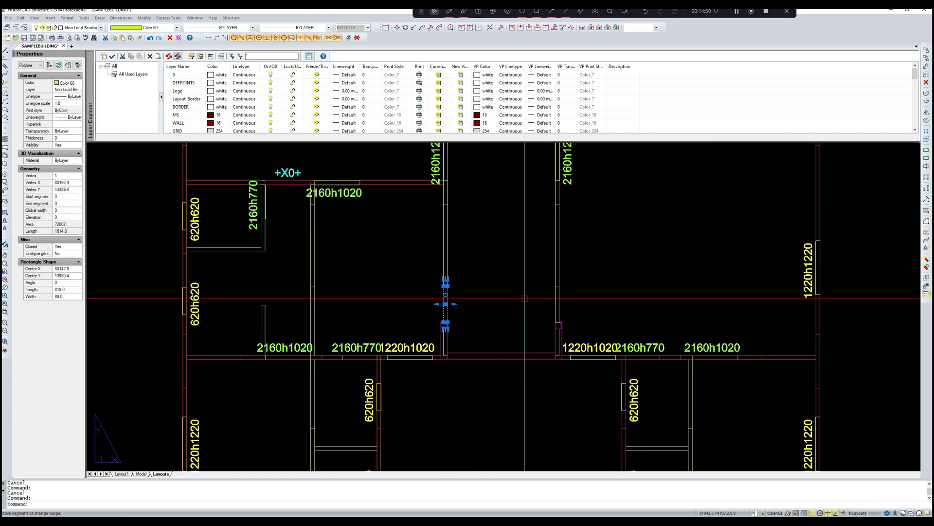
{"action": "type", "text": "LI"}
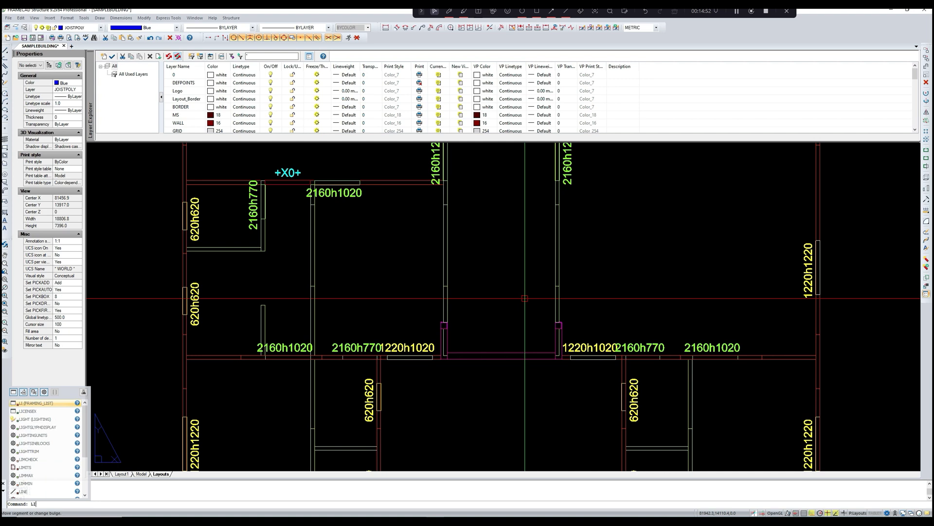
{"action": "key", "text": "Return"}
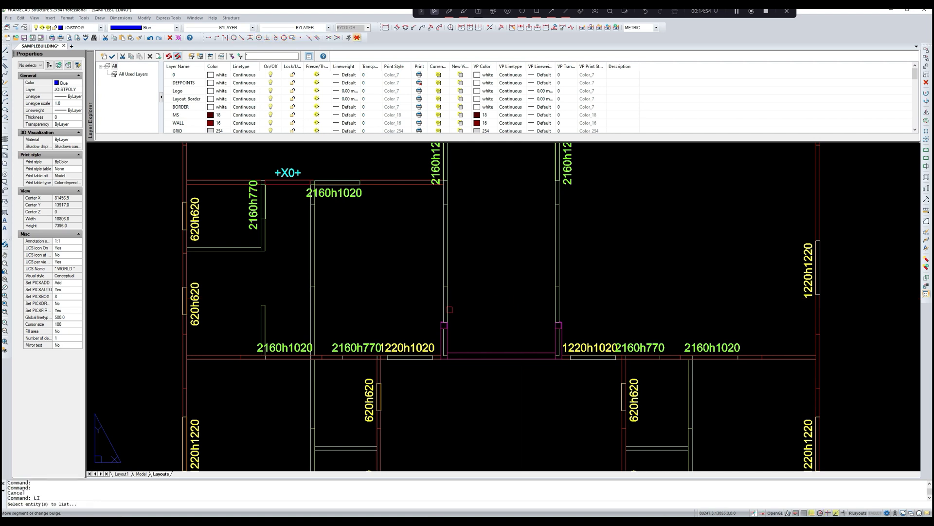
{"action": "left_click", "coordinate": [446, 309]}
{"action": "left_click", "coordinate": [559, 305]}
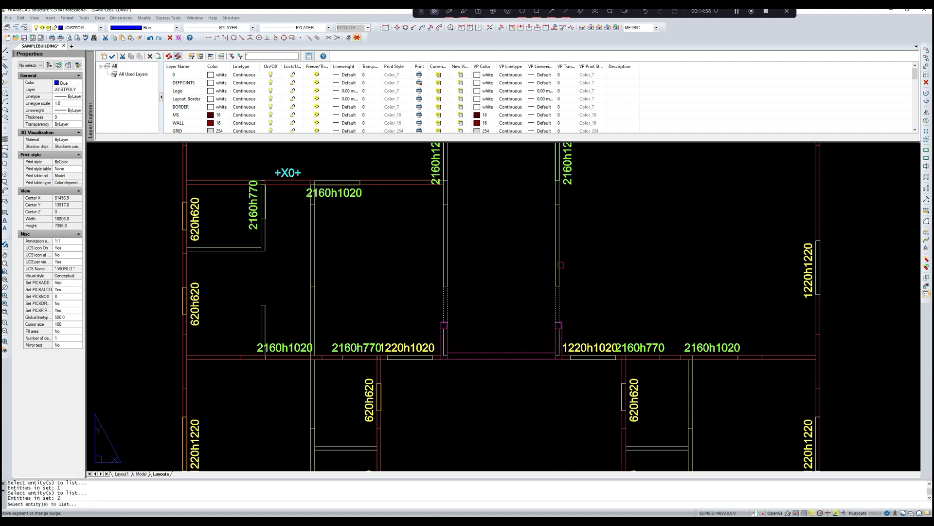
{"action": "left_click", "coordinate": [560, 264]}
{"action": "left_click", "coordinate": [447, 259]}
{"action": "middle_click_drag", "start_coordinate": [469, 278], "coordinate": [467, 343]}
{"action": "scroll", "coordinate": [468, 312], "scroll_direction": "down", "scroll_amount": 1}
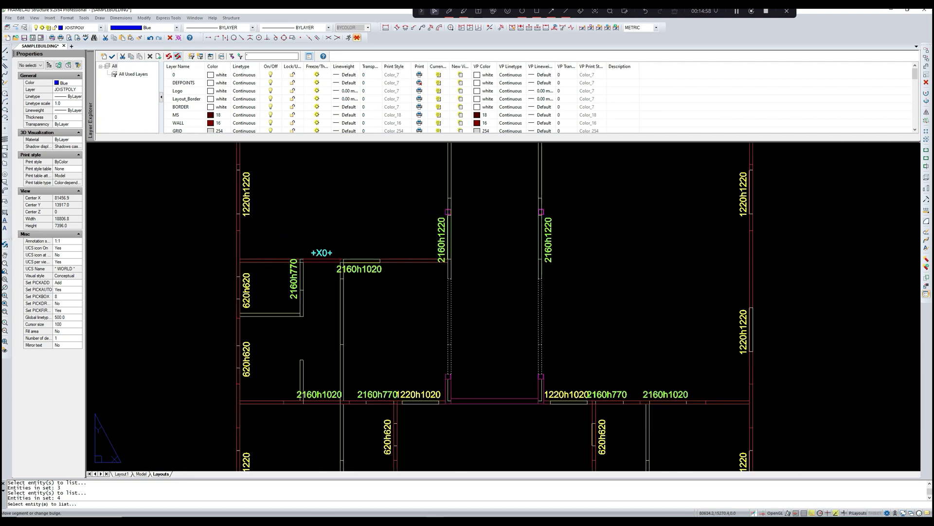
{"action": "left_click", "coordinate": [452, 269]}
{"action": "left_click", "coordinate": [541, 248]}
{"action": "scroll", "coordinate": [537, 270], "scroll_direction": "up", "scroll_amount": 1}
{"action": "left_click", "coordinate": [541, 269]}
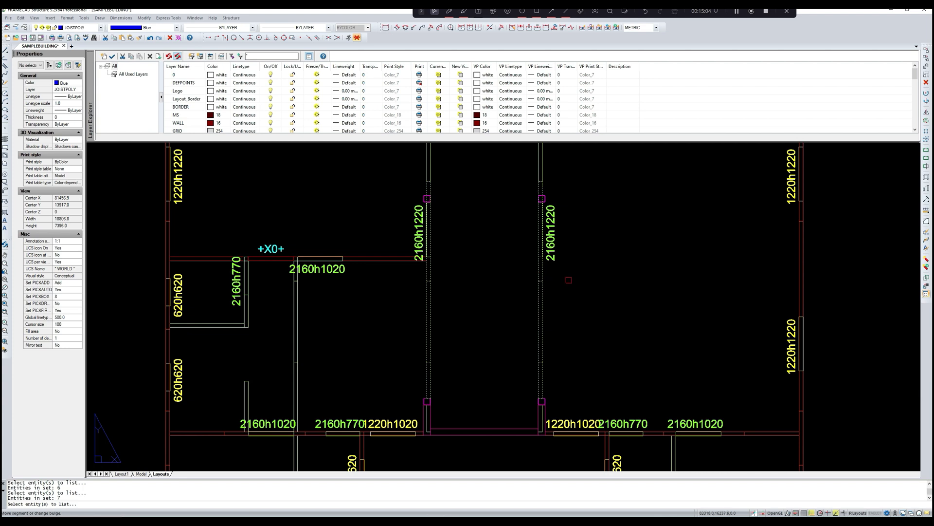
{"action": "key", "text": "Return"}
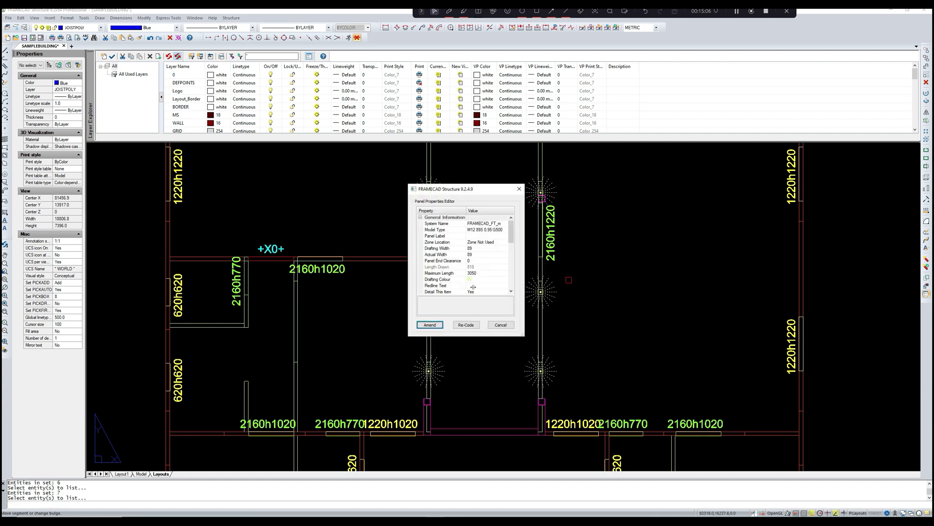
{"action": "left_click_drag", "start_coordinate": [512, 226], "coordinate": [512, 260]}
{"action": "double_click", "coordinate": [485, 261]}
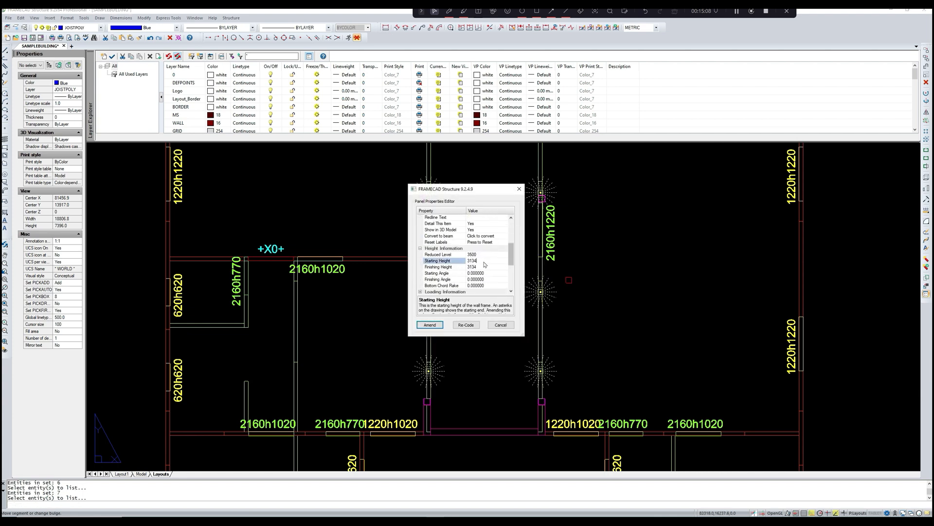
{"action": "type", "text": "3050"}
{"action": "left_click", "coordinate": [437, 324]}
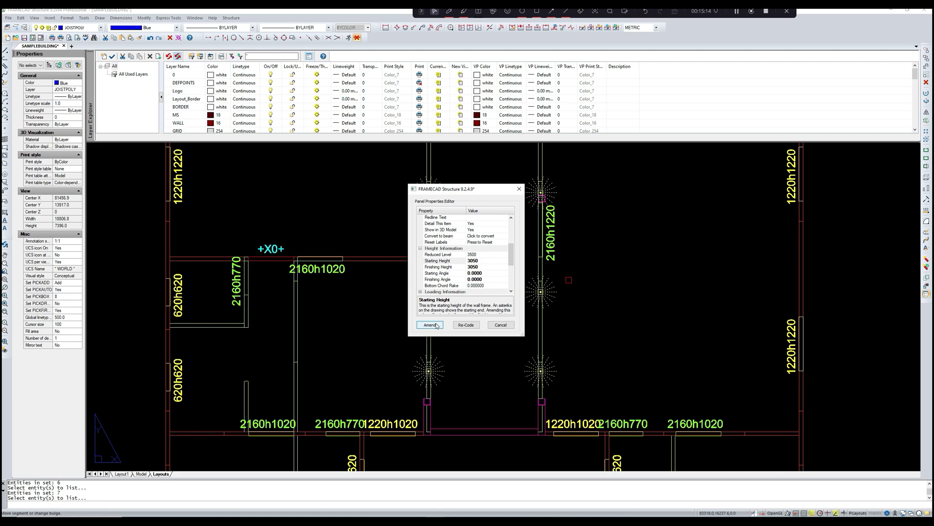
{"action": "left_click", "coordinate": [438, 325]}
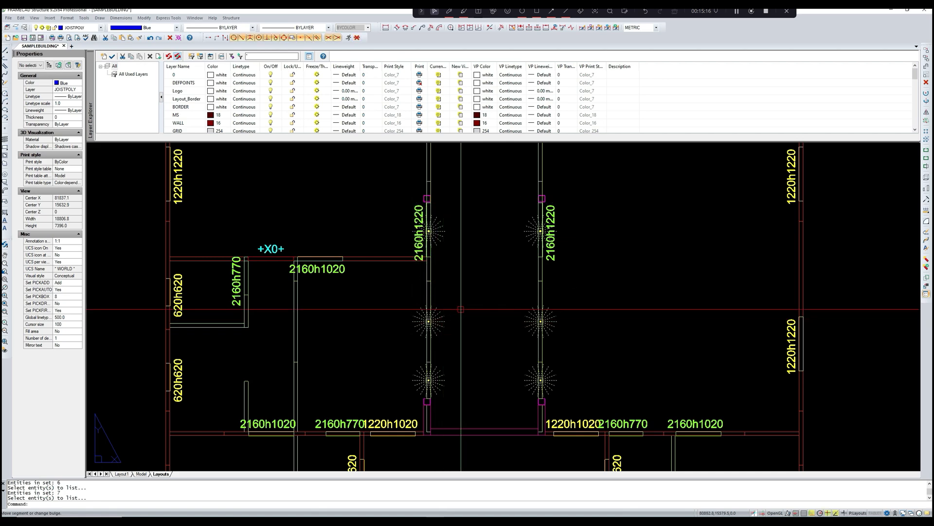
Step: Review the upper floor plan around the stairwell and locate the separate U-shaped stair landing walls on the sheet above the plan
{"action": "scroll", "coordinate": [461, 309], "scroll_direction": "down", "scroll_amount": 2}
{"action": "key", "text": "Escape"}
{"action": "scroll", "coordinate": [467, 305], "scroll_direction": "down", "scroll_amount": 2}
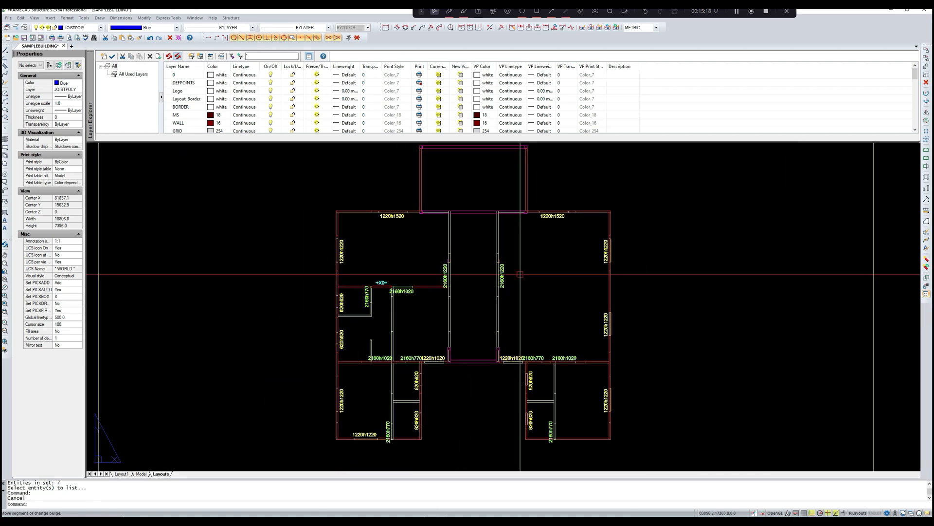
{"action": "scroll", "coordinate": [495, 261], "scroll_direction": "up", "scroll_amount": 1}
{"action": "scroll", "coordinate": [612, 264], "scroll_direction": "up", "scroll_amount": 3}
{"action": "scroll", "coordinate": [507, 276], "scroll_direction": "down", "scroll_amount": 2}
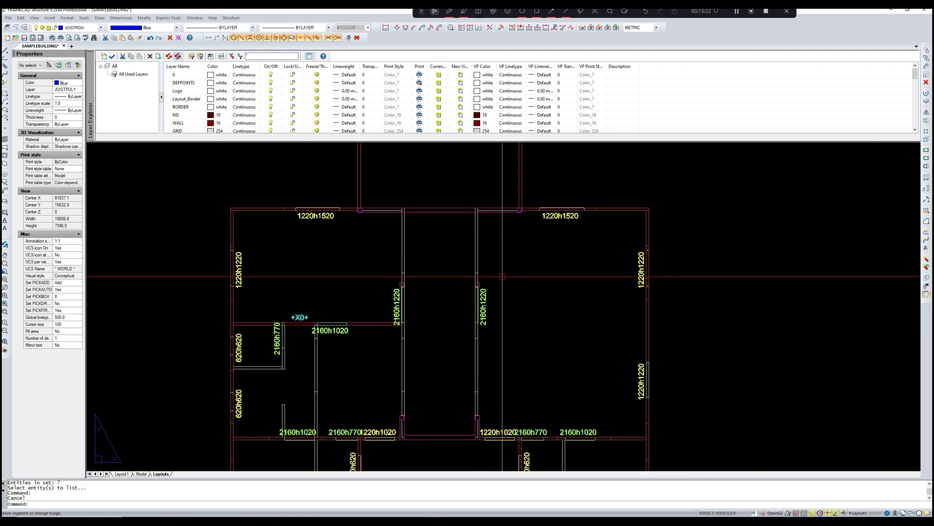
{"action": "scroll", "coordinate": [502, 277], "scroll_direction": "down", "scroll_amount": 5}
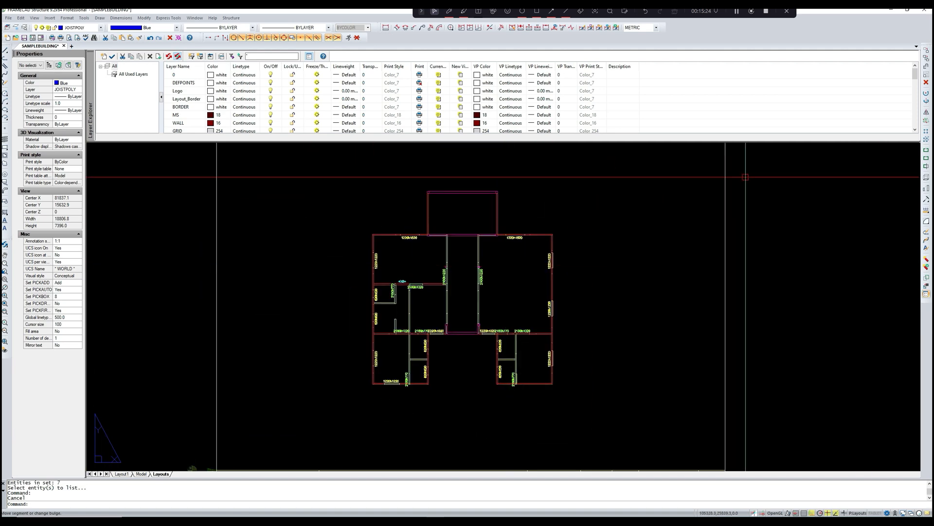
{"action": "scroll", "coordinate": [691, 156], "scroll_direction": "up", "scroll_amount": 5}
{"action": "scroll", "coordinate": [637, 192], "scroll_direction": "down", "scroll_amount": 2}
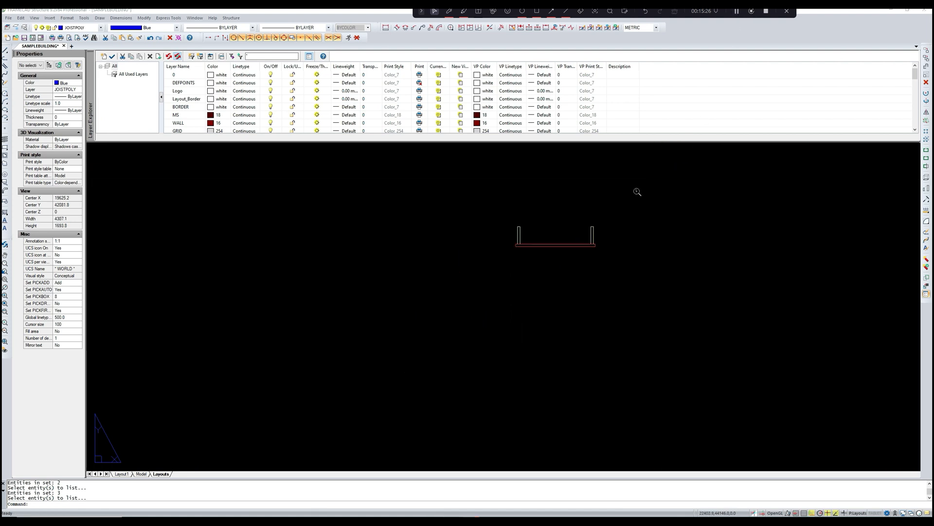
{"action": "scroll", "coordinate": [592, 236], "scroll_direction": "down", "scroll_amount": 4}
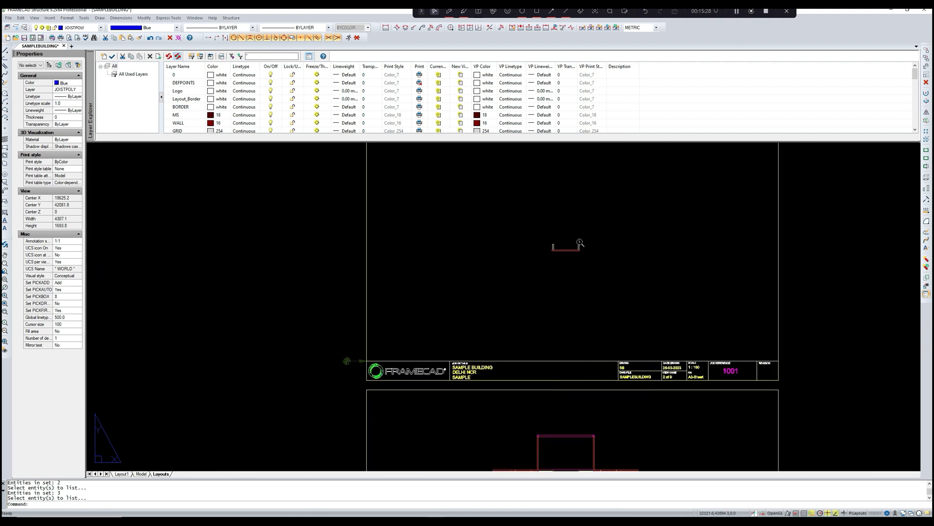
{"action": "scroll", "coordinate": [569, 253], "scroll_direction": "up", "scroll_amount": 2}
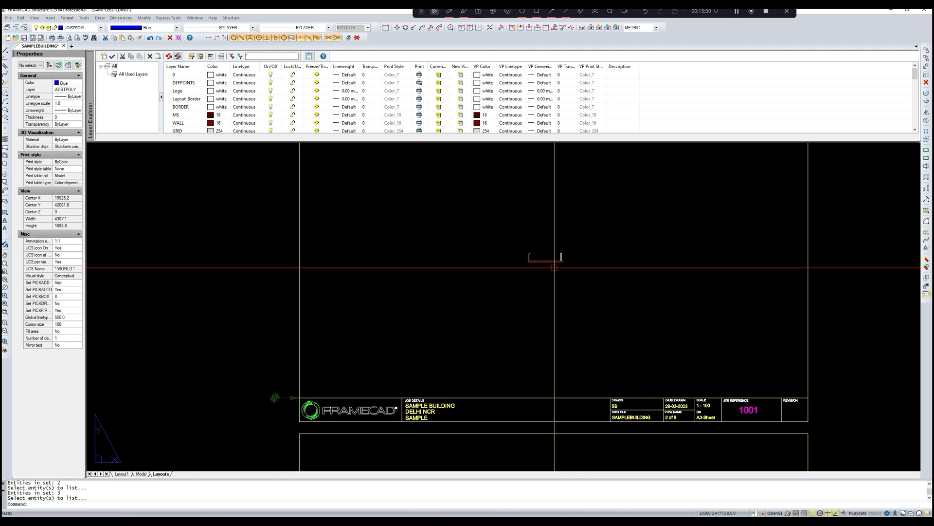
Step: Examine the stair landing wall levels and heights in section A-A and relate them to the landing walls on the sheets
{"action": "type", "text": "LI"}
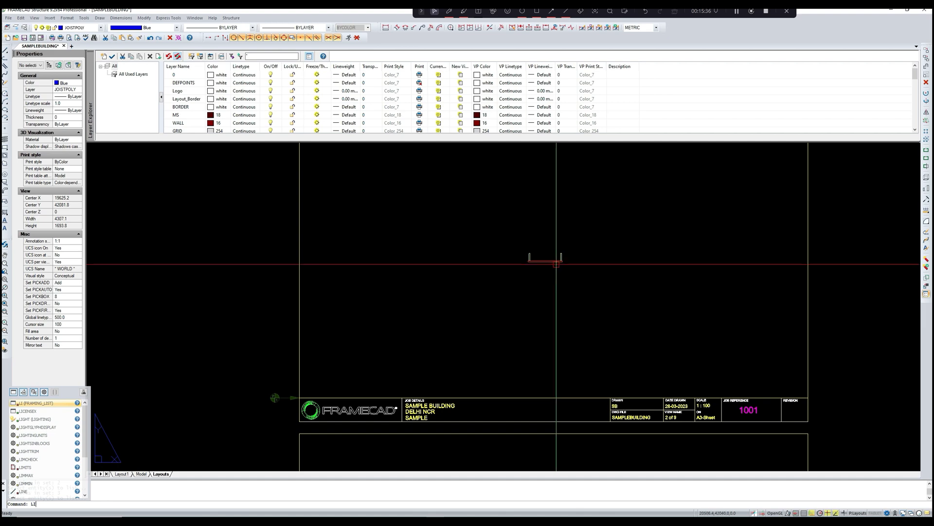
{"action": "scroll", "coordinate": [555, 267], "scroll_direction": "down", "scroll_amount": 5}
{"action": "scroll", "coordinate": [462, 319], "scroll_direction": "up", "scroll_amount": 10}
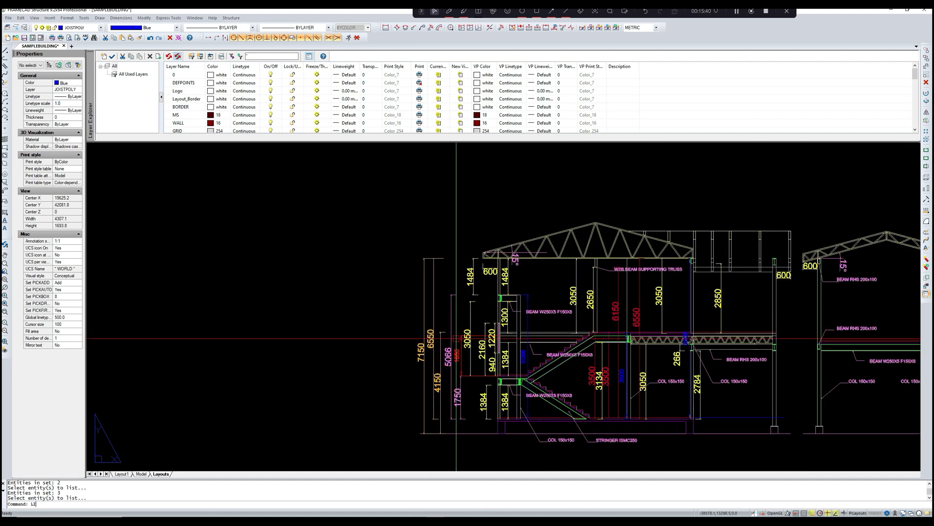
{"action": "scroll", "coordinate": [455, 330], "scroll_direction": "down", "scroll_amount": 3}
{"action": "middle_click_drag", "start_coordinate": [606, 253], "coordinate": [526, 288]}
{"action": "scroll", "coordinate": [526, 289], "scroll_direction": "down", "scroll_amount": 5}
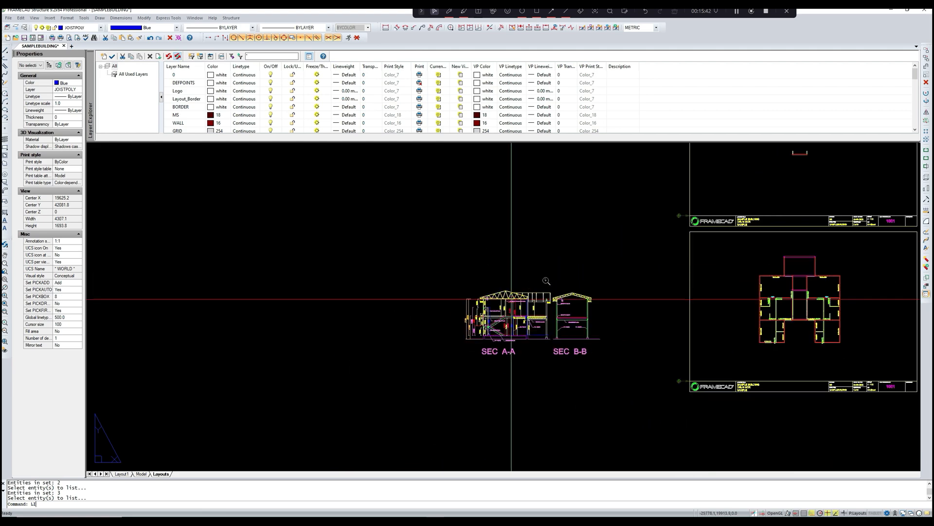
{"action": "middle_click_drag", "start_coordinate": [647, 252], "coordinate": [538, 287]}
{"action": "middle_click_drag", "start_coordinate": [741, 204], "coordinate": [669, 247]}
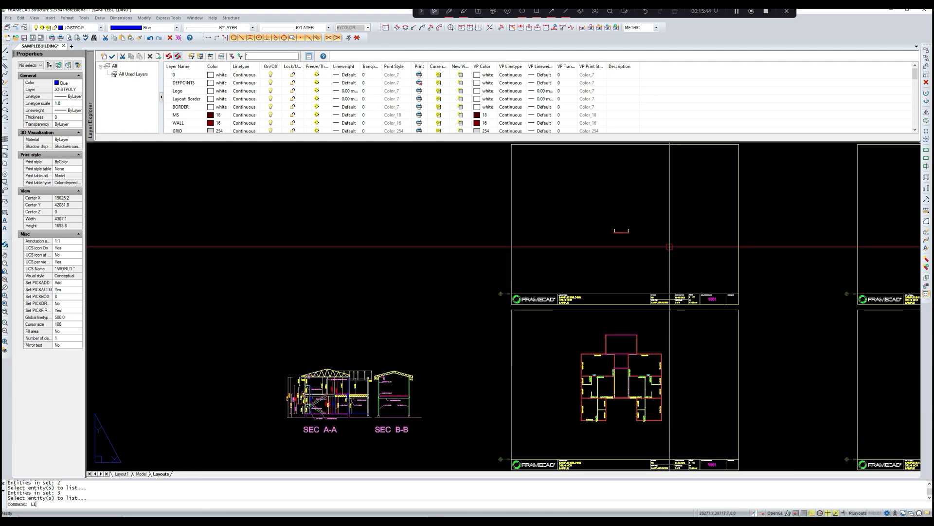
{"action": "key", "text": "Return"}
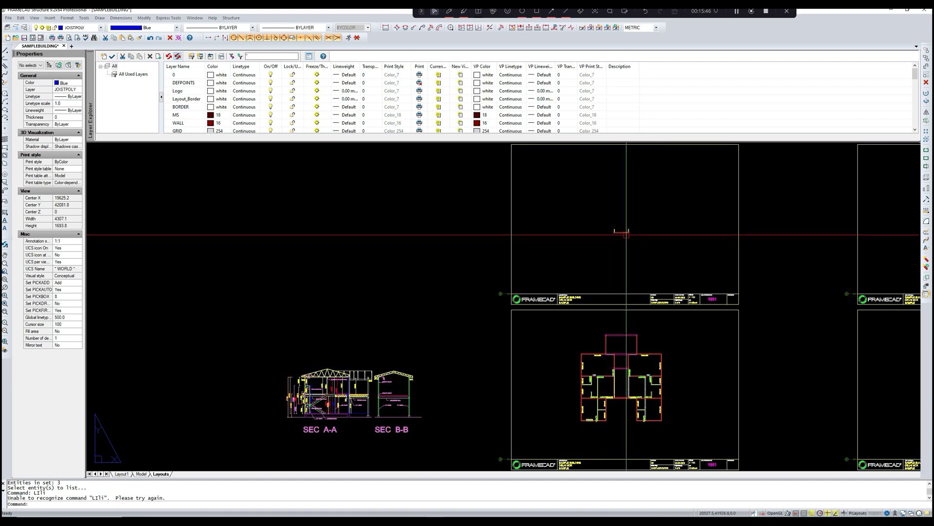
Step: Set the reduced level of the three landing wall panels above the adjacent floor plan to 5066, without updating heights automatically
{"action": "scroll", "coordinate": [631, 237], "scroll_direction": "down", "scroll_amount": 3}
{"action": "scroll", "coordinate": [631, 237], "scroll_direction": "up", "scroll_amount": 6}
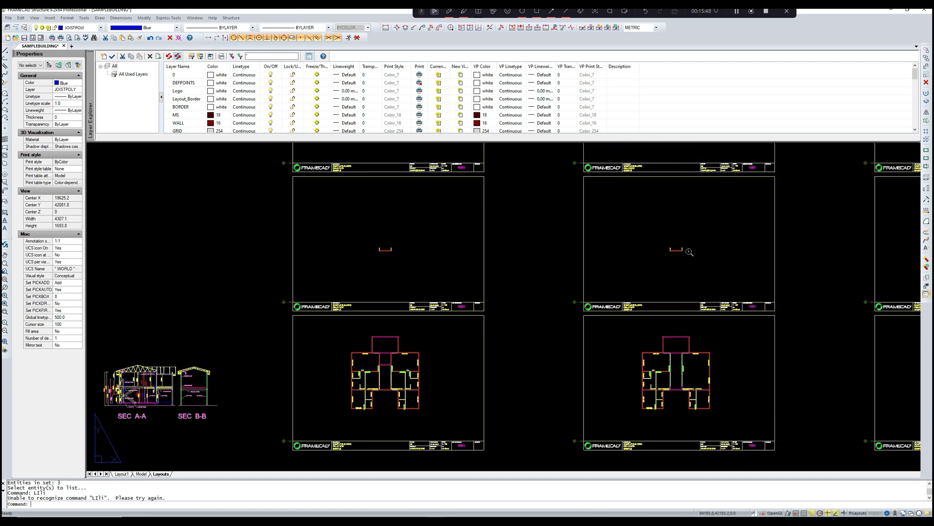
{"action": "scroll", "coordinate": [673, 251], "scroll_direction": "down", "scroll_amount": 4}
{"action": "scroll", "coordinate": [616, 283], "scroll_direction": "up", "scroll_amount": 3}
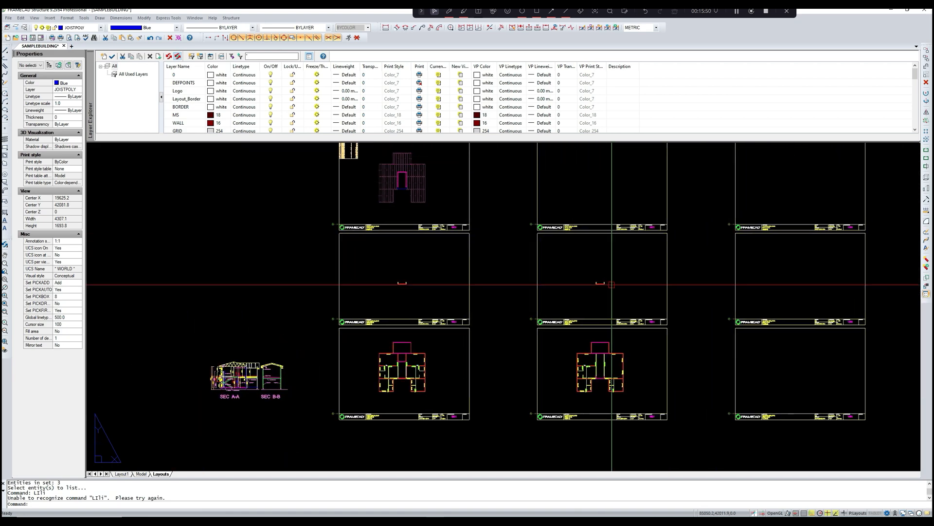
{"action": "type", "text": "li"}
{"action": "key", "text": "Return"}
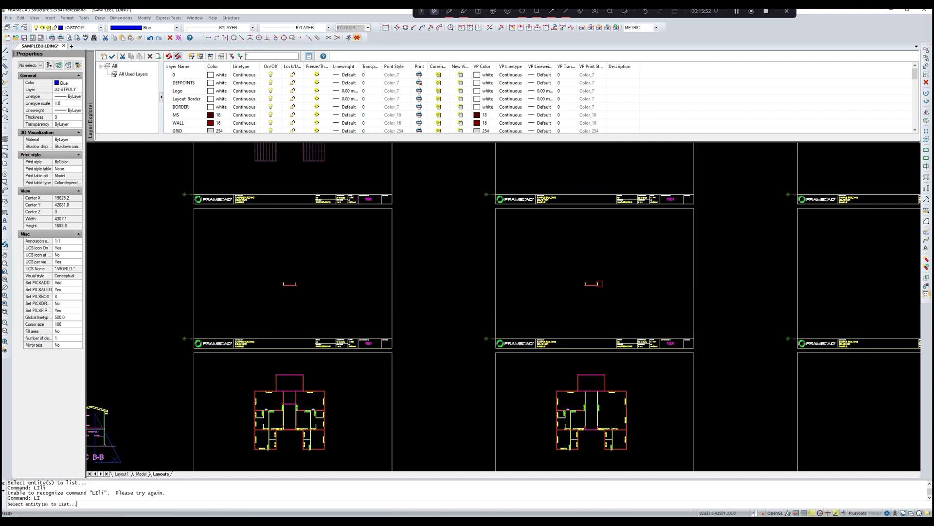
{"action": "left_click", "coordinate": [598, 284]}
{"action": "scroll", "coordinate": [599, 283], "scroll_direction": "up", "scroll_amount": 3}
{"action": "left_click", "coordinate": [570, 287]}
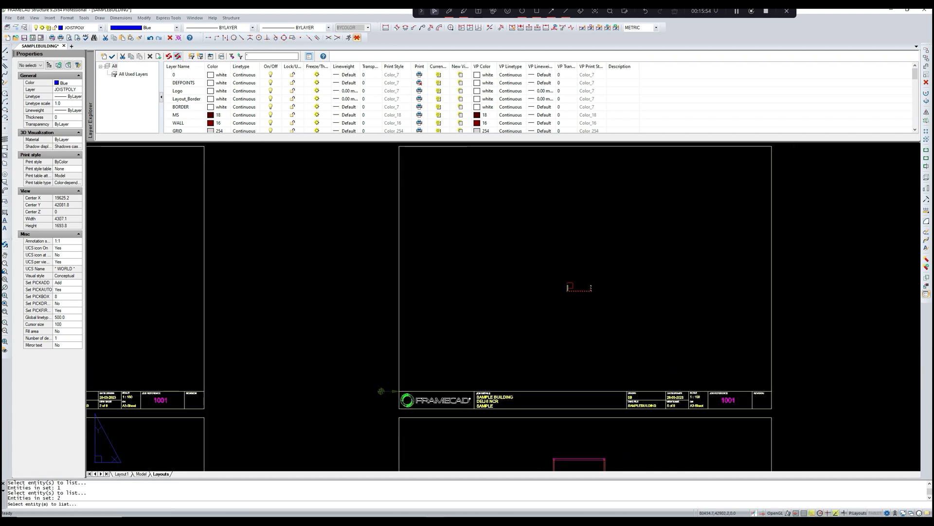
{"action": "key", "text": "Return"}
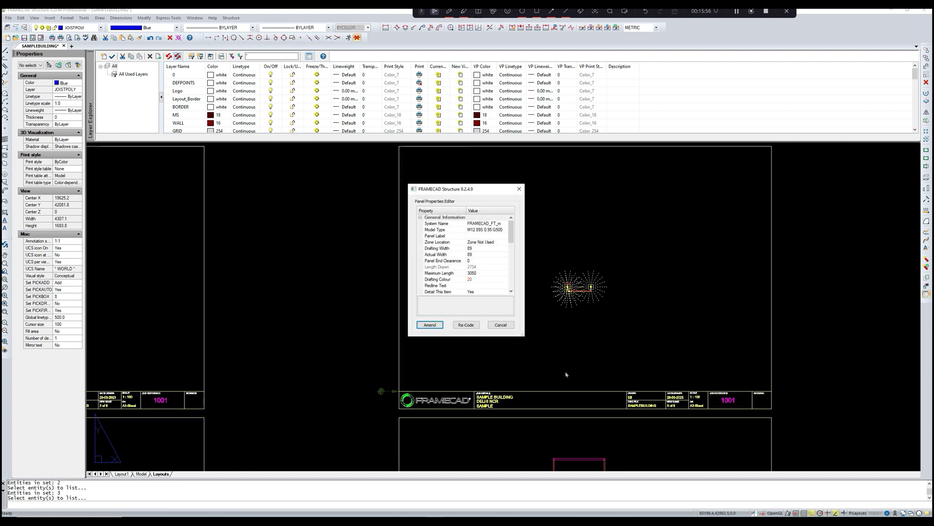
{"action": "scroll", "coordinate": [535, 276], "scroll_direction": "down", "scroll_amount": 1}
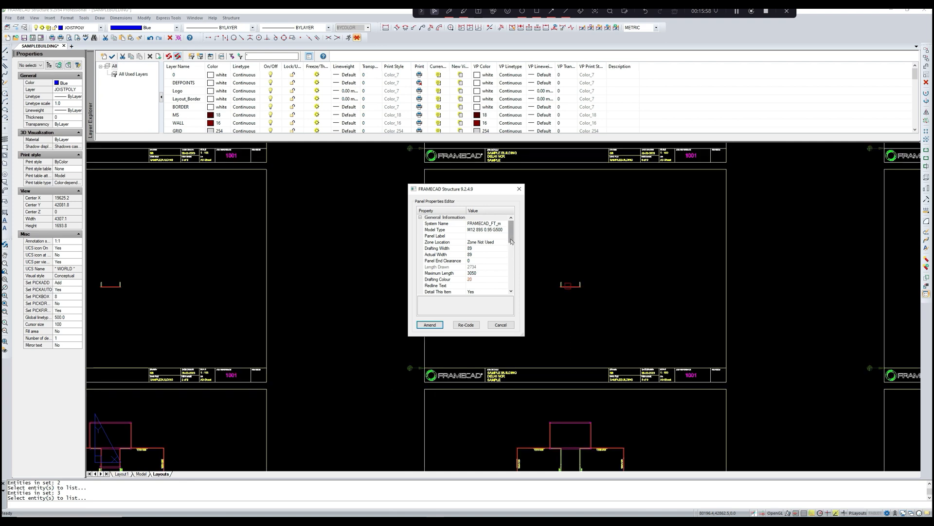
{"action": "left_click_drag", "start_coordinate": [511, 239], "coordinate": [508, 260]}
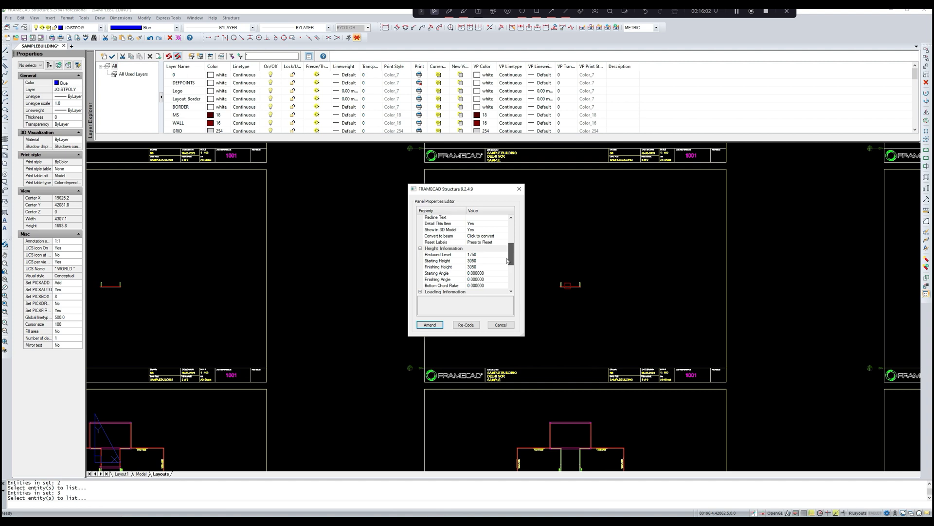
{"action": "left_click", "coordinate": [485, 255]}
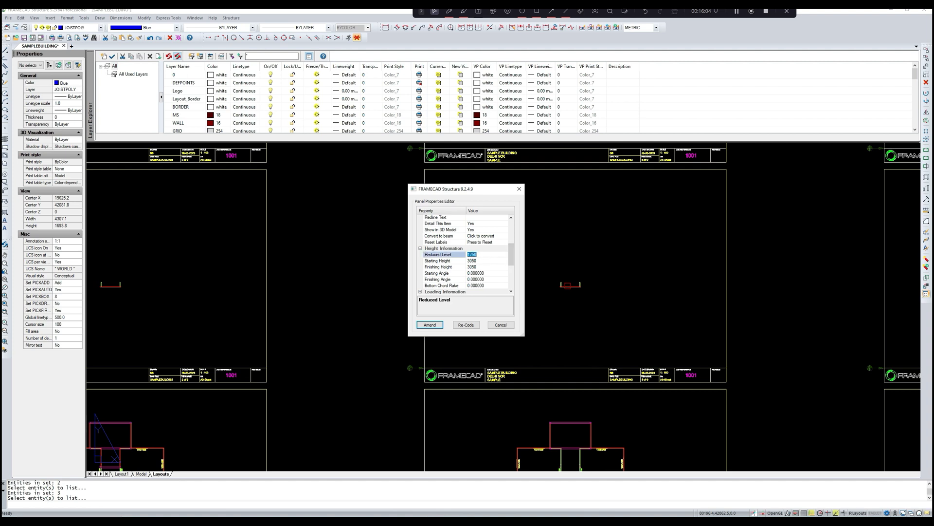
{"action": "type", "text": "5"}
{"action": "key", "text": "Return"}
{"action": "key", "text": "Return"}
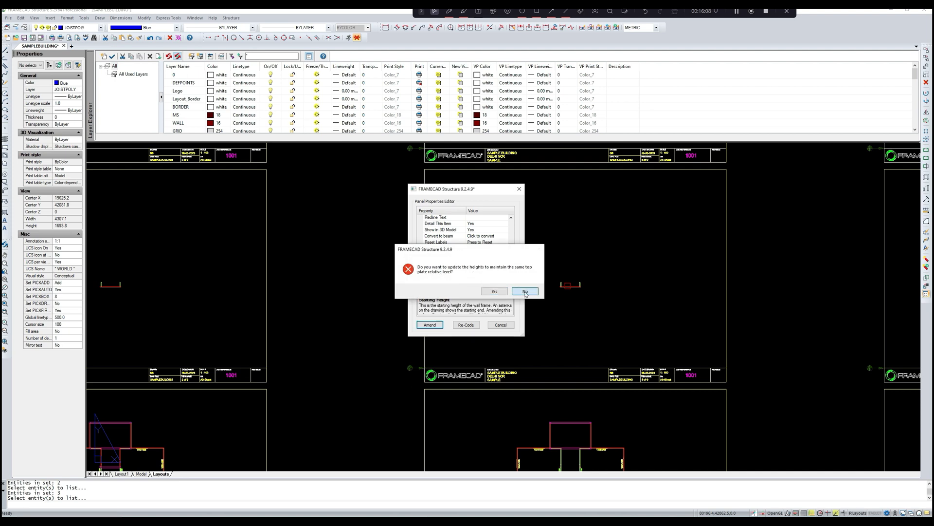
Step: Set the starting and finishing heights of these three landing wall panels to 1484 and apply the changes
{"action": "left_click_drag", "start_coordinate": [479, 261], "coordinate": [466, 262]}
{"action": "type", "text": "1"}
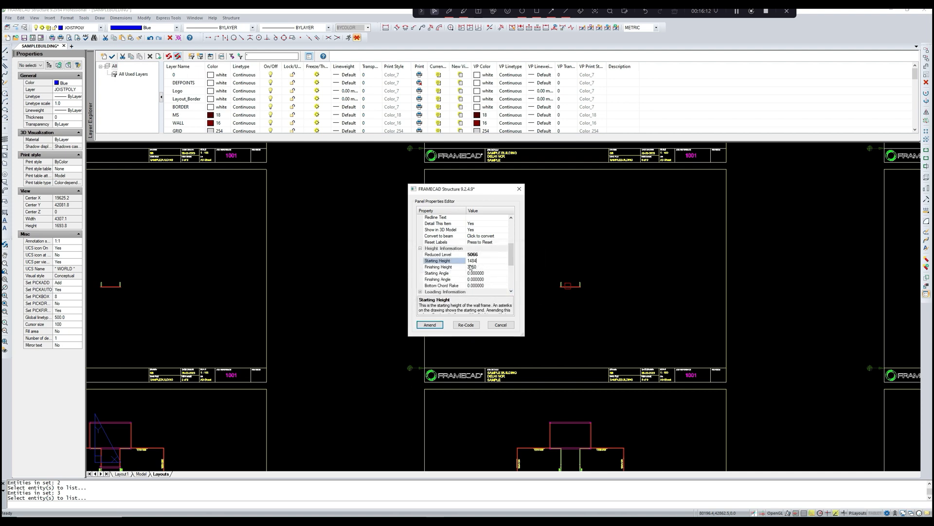
{"action": "type", "text": "484"}
{"action": "key", "text": "Return"}
{"action": "left_click", "coordinate": [440, 324]}
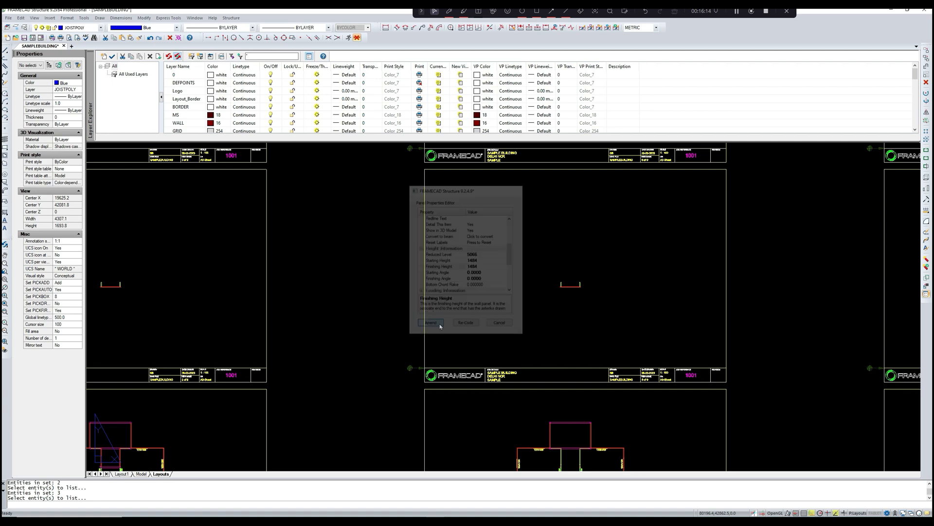
Step: Apply a reduced level of 3400 and starting and finishing heights of 3150 to the six stairwell wall panels
{"action": "middle_click_drag", "start_coordinate": [470, 306], "coordinate": [527, 299]}
{"action": "key", "text": "Escape"}
{"action": "middle_click_drag", "start_coordinate": [404, 284], "coordinate": [544, 284]}
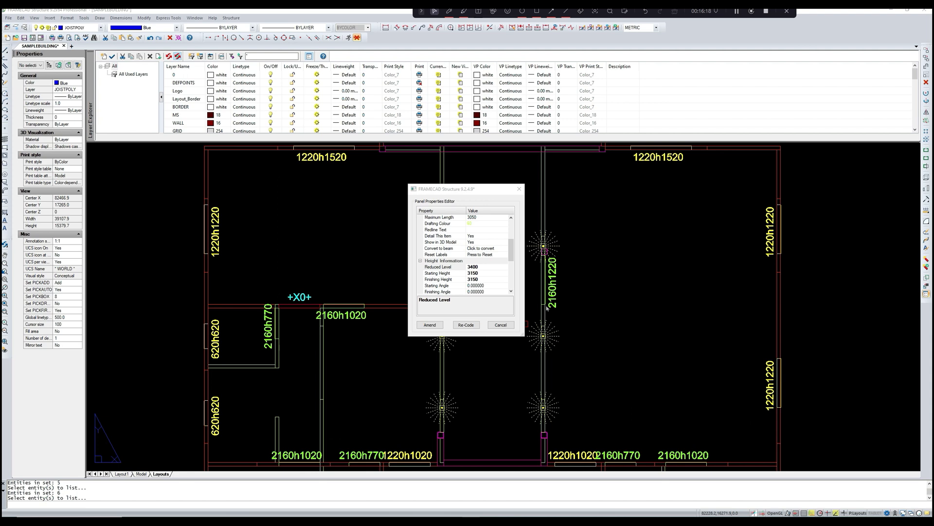
{"action": "left_click", "coordinate": [437, 327]}
{"action": "scroll", "coordinate": [468, 327], "scroll_direction": "down", "scroll_amount": 2}
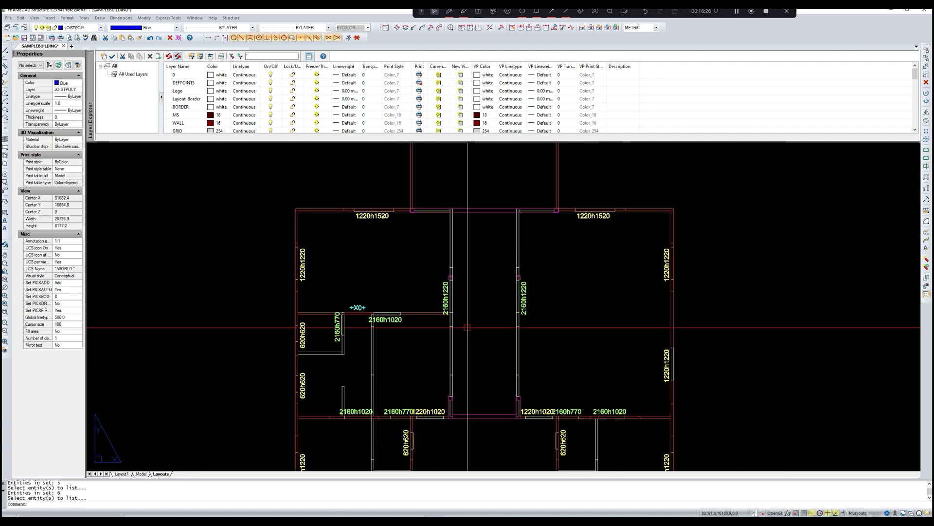
Step: Undo the last member offset and inspect the line across the open ends of the U-shaped stair landing walls
{"action": "key", "text": "ctrl+z"}
{"action": "key", "text": "ctrl+z"}
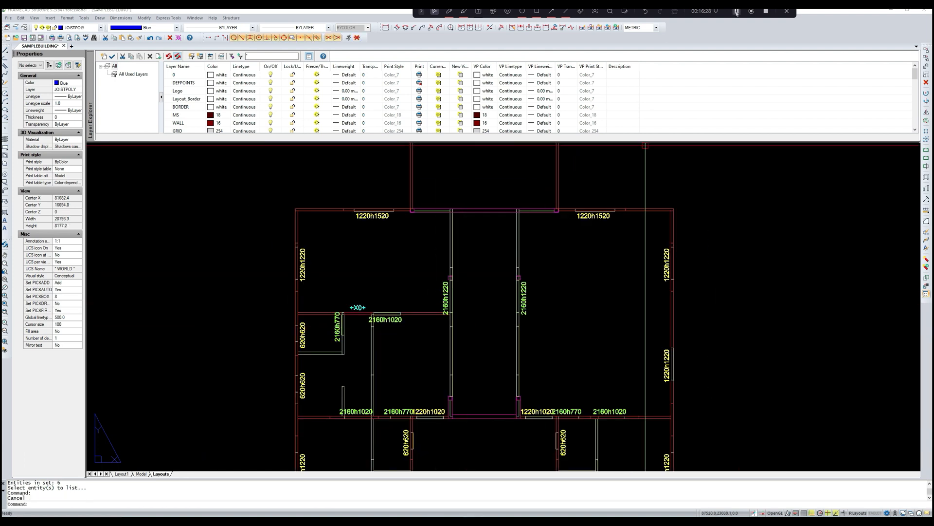
{"action": "scroll", "coordinate": [475, 273], "scroll_direction": "down", "scroll_amount": 5}
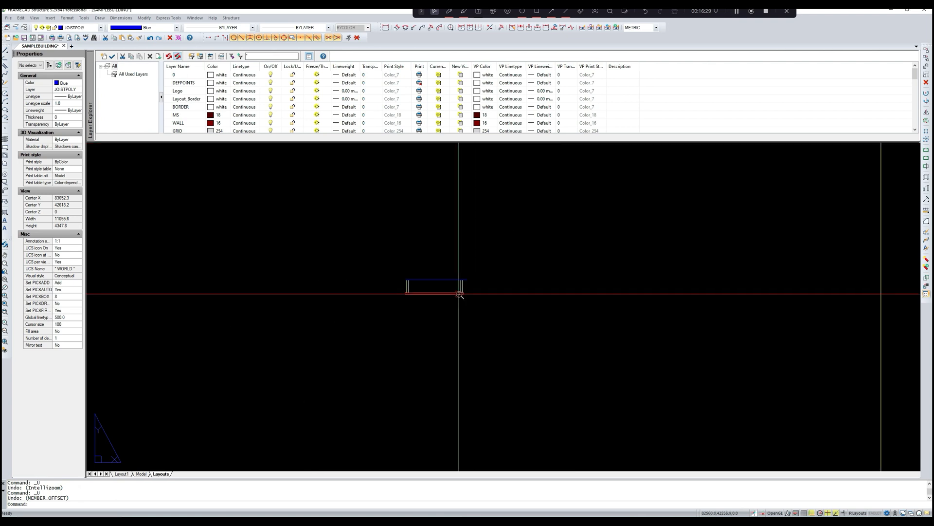
{"action": "middle_click_drag", "start_coordinate": [461, 286], "coordinate": [425, 312]}
{"action": "scroll", "coordinate": [423, 310], "scroll_direction": "up", "scroll_amount": 4}
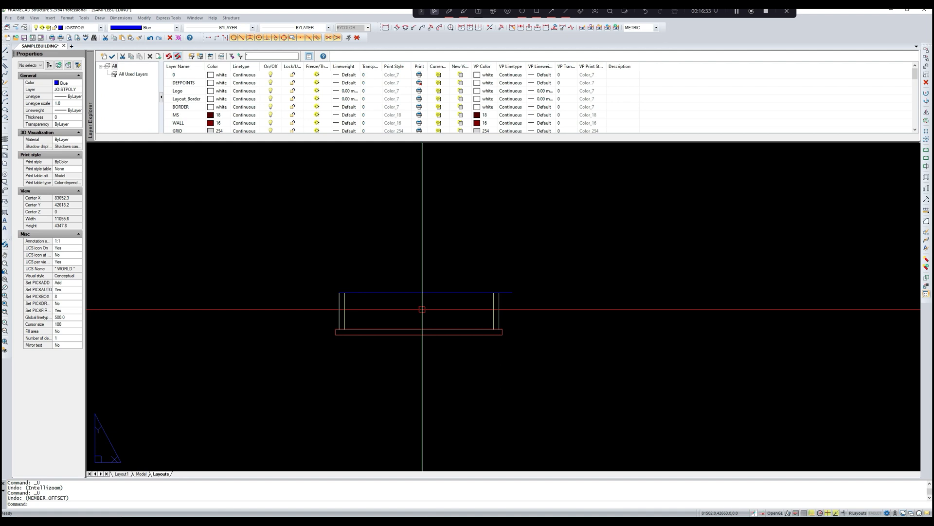
{"action": "scroll", "coordinate": [401, 312], "scroll_direction": "up", "scroll_amount": 1}
{"action": "middle_click_drag", "start_coordinate": [400, 311], "coordinate": [402, 318]}
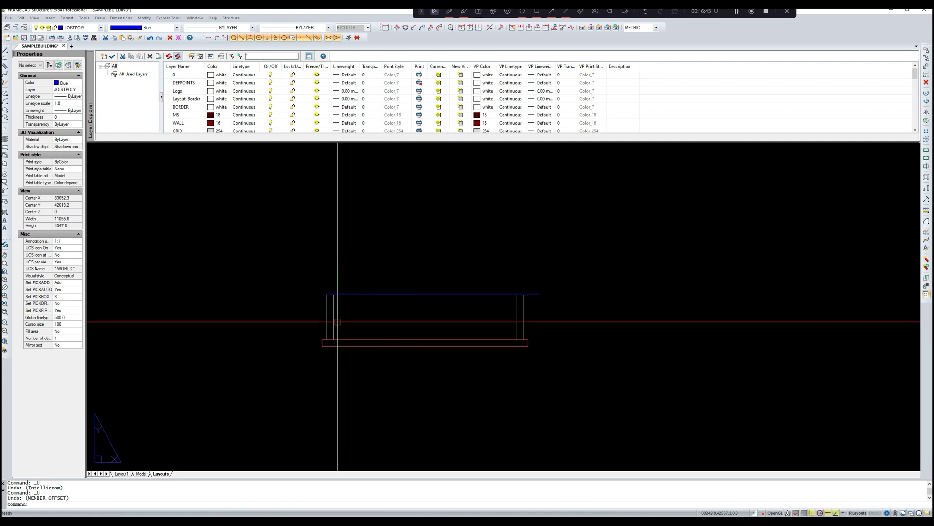
{"action": "left_click", "coordinate": [393, 295]}
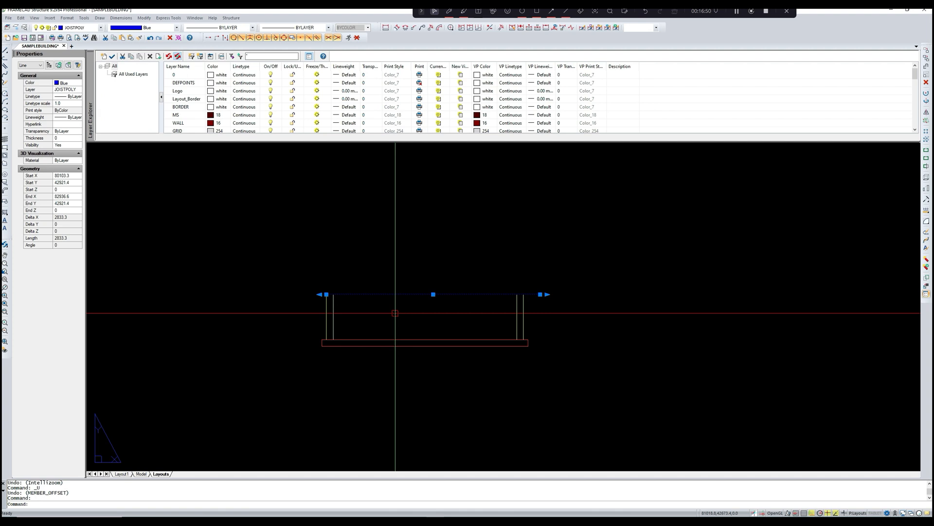
{"action": "key", "text": "Escape"}
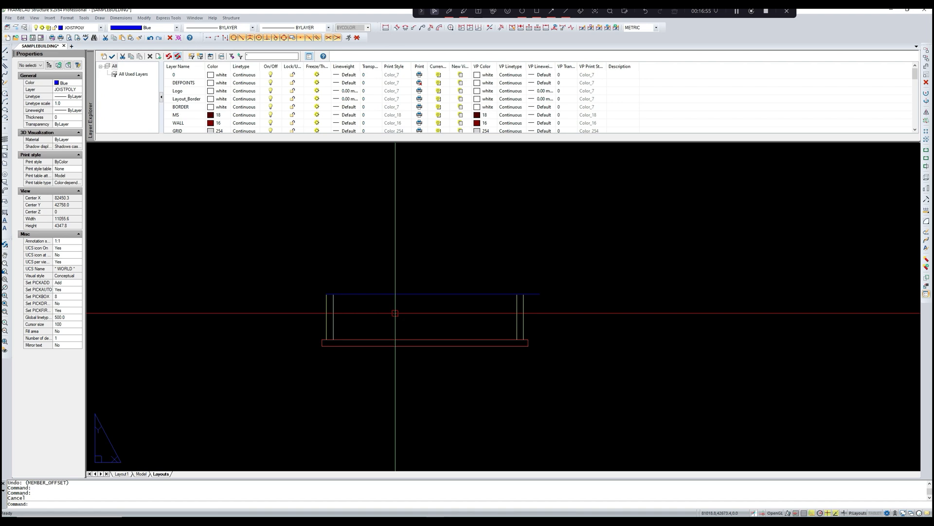
Step: Offset the line across the open ends of the landing walls by 150, away from the back wall
{"action": "type", "text": "o"}
{"action": "key", "text": "Return"}
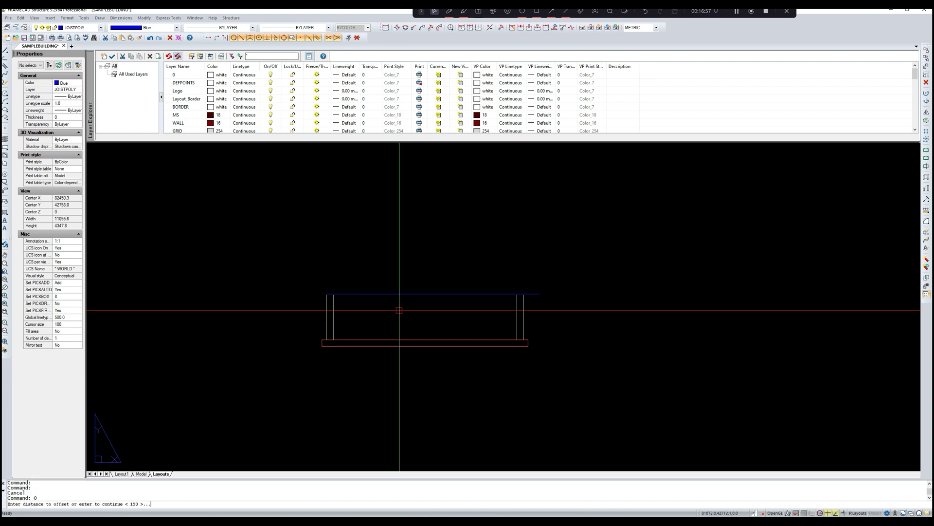
{"action": "key", "text": "Return"}
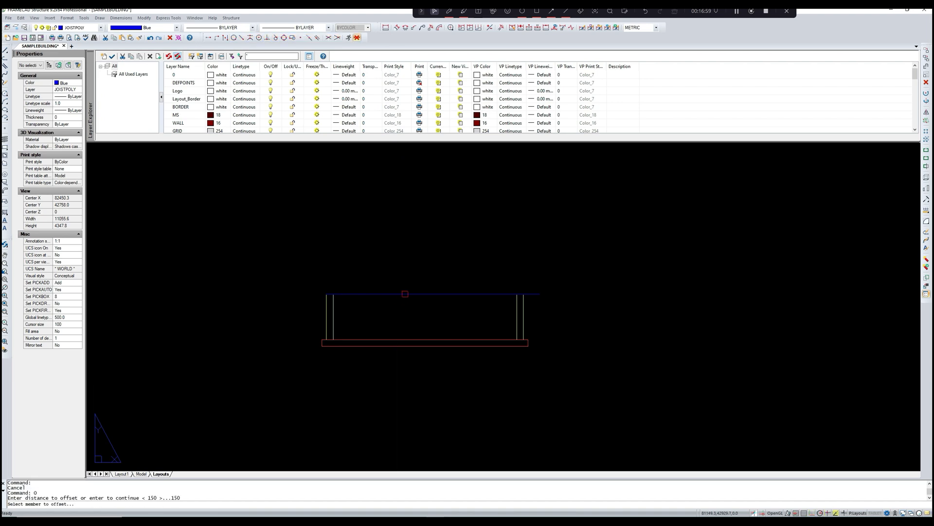
{"action": "left_click", "coordinate": [405, 294]}
{"action": "left_click", "coordinate": [410, 271]}
{"action": "key", "text": "Return"}
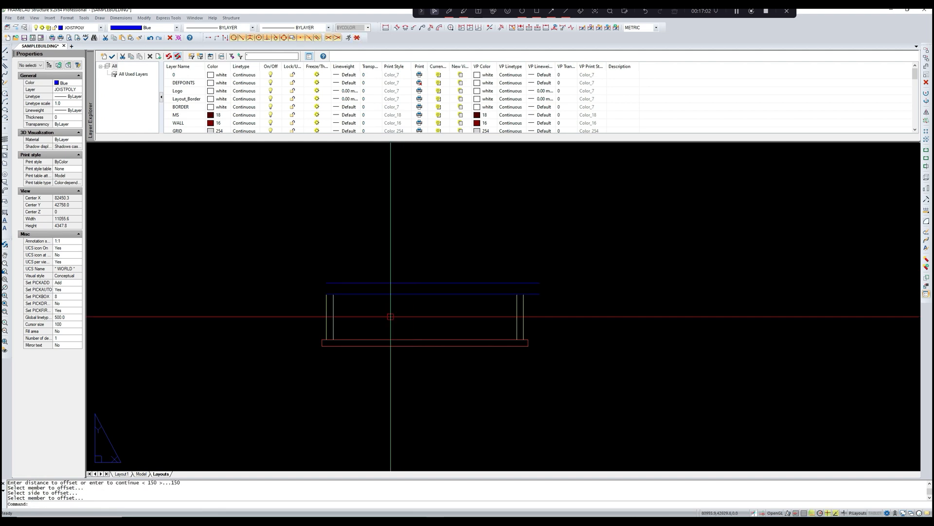
Step: Extend both side walls of the U-shaped stair landing to the offset line with Member Extend
{"action": "type", "text": "me"}
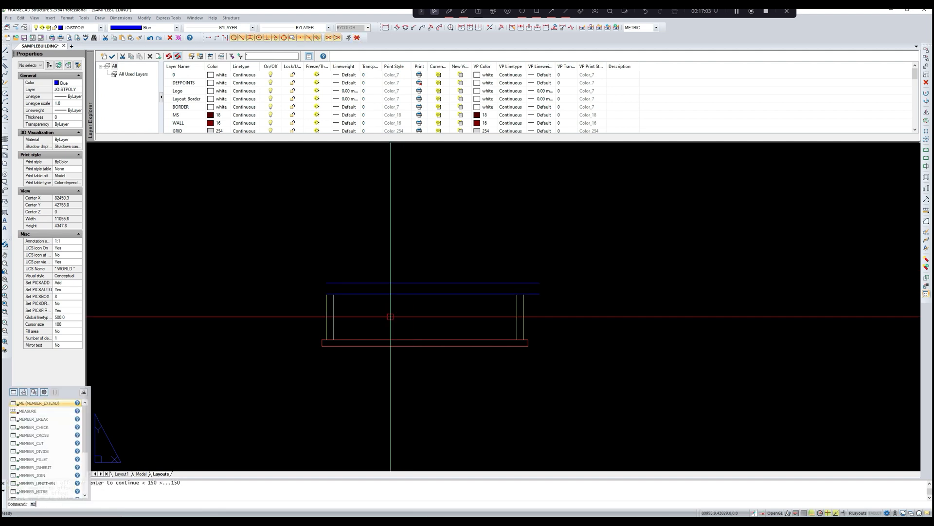
{"action": "key", "text": "Return"}
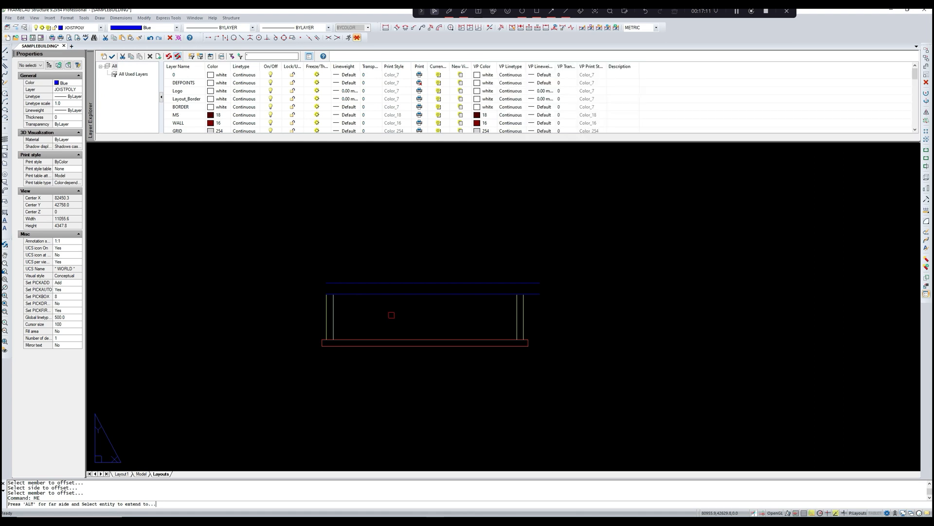
{"action": "left_click", "coordinate": [401, 283]}
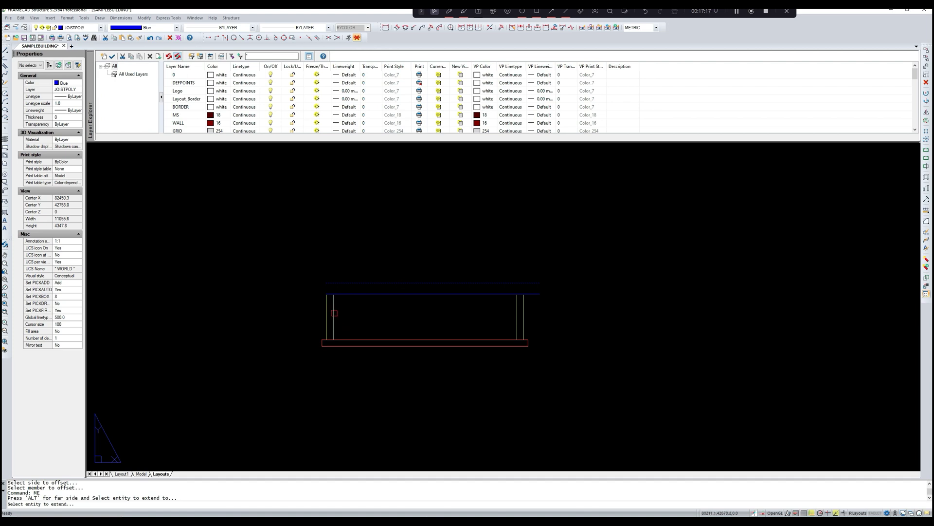
{"action": "left_click", "coordinate": [335, 312]}
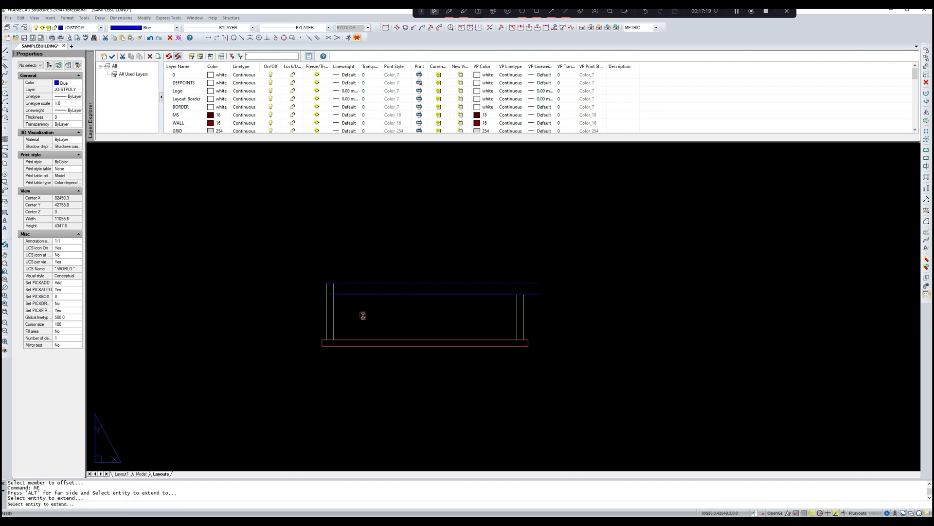
{"action": "key", "text": "Return"}
{"action": "type", "text": "ME"}
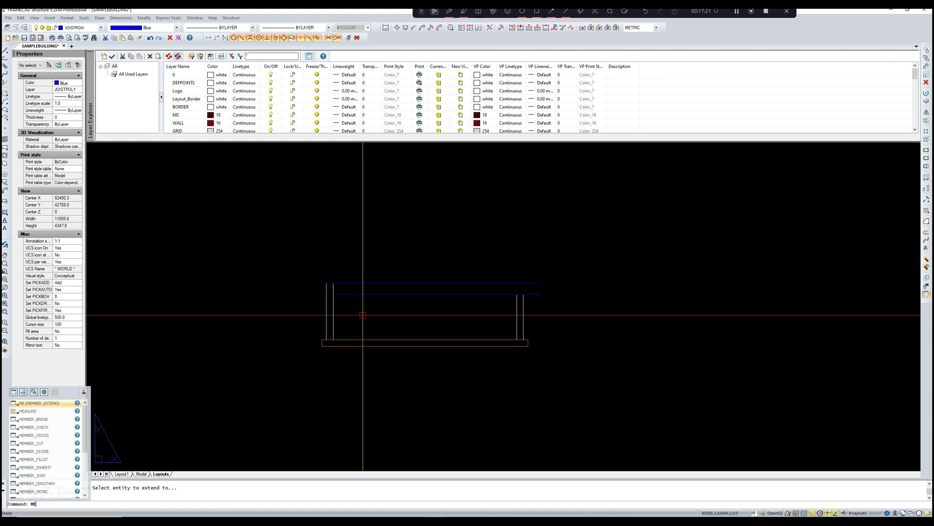
{"action": "key", "text": "Return"}
{"action": "left_click", "coordinate": [395, 283]}
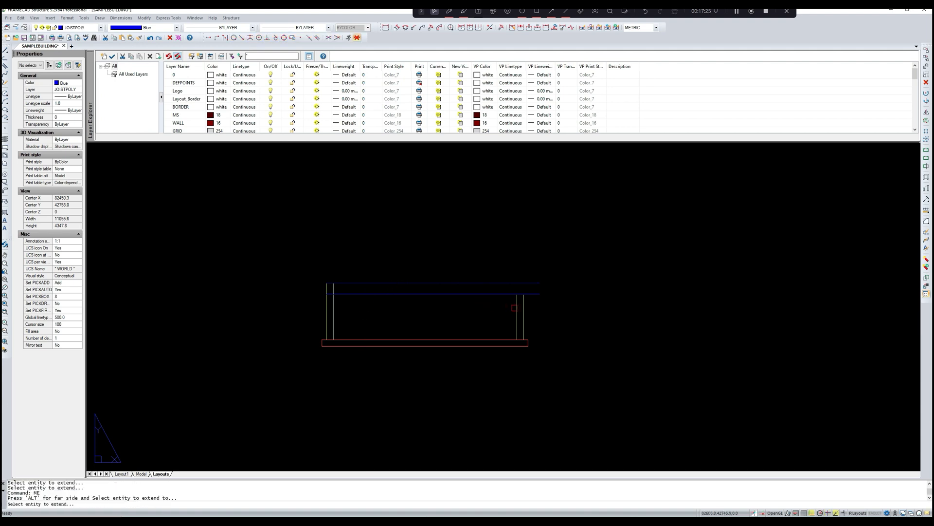
{"action": "left_click", "coordinate": [515, 308]}
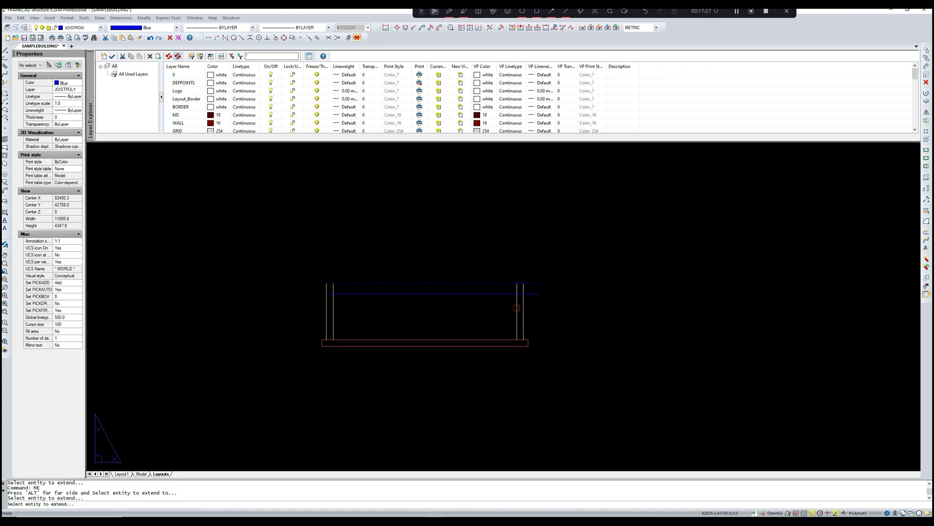
{"action": "middle_click_drag", "start_coordinate": [496, 311], "coordinate": [494, 314]}
{"action": "key", "text": "Escape"}
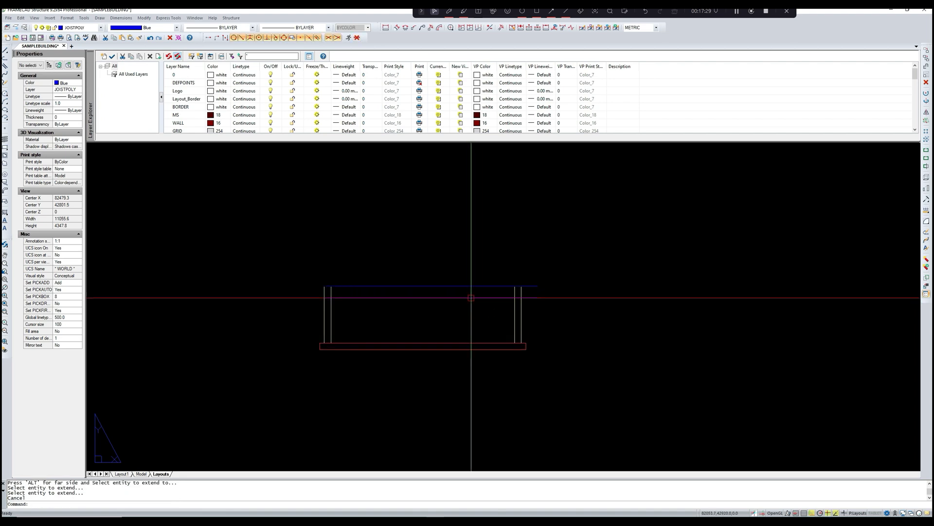
Step: Delete both blue construction lines across the open ends of the landing side walls
{"action": "left_click", "coordinate": [492, 297]}
{"action": "key", "text": "Delete"}
{"action": "left_click", "coordinate": [468, 290]}
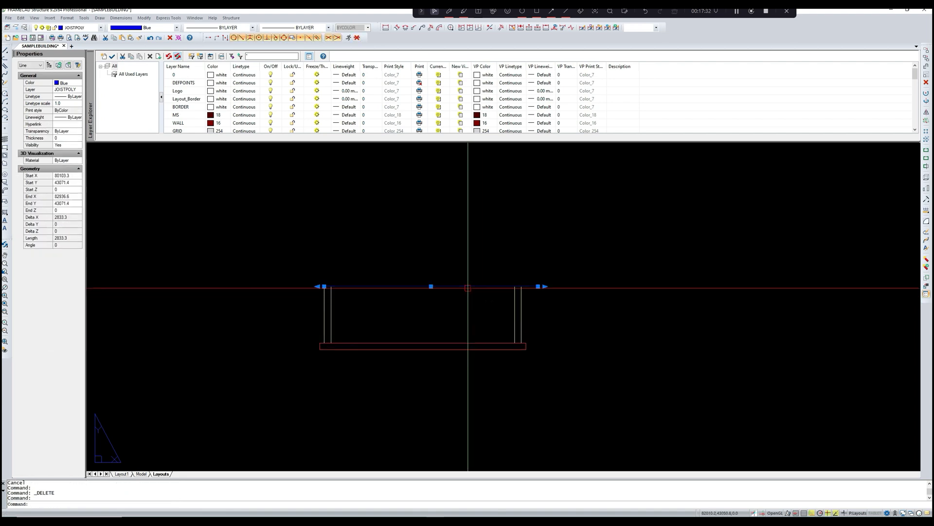
{"action": "key", "text": "Delete"}
{"action": "scroll", "coordinate": [463, 313], "scroll_direction": "down", "scroll_amount": 2}
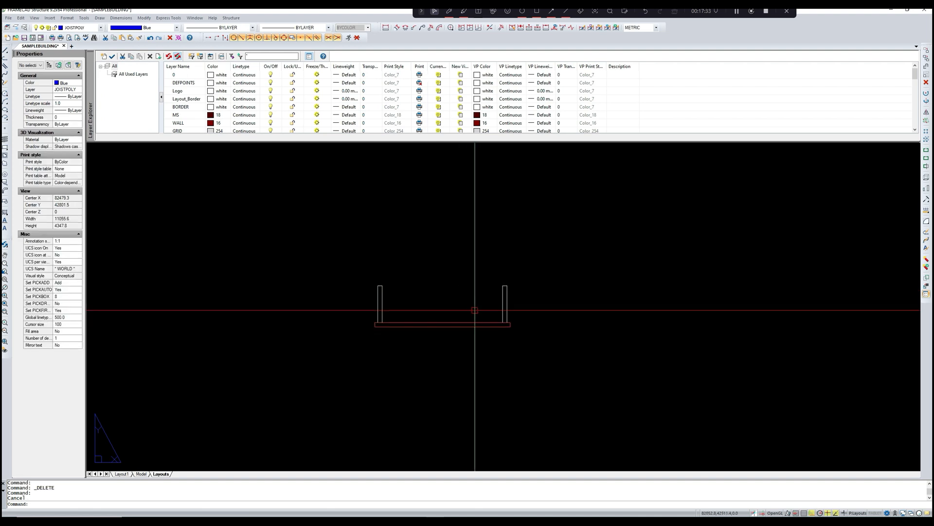
Step: Check the reduced level and the starting and finishing heights of the landing's back wall panel
{"action": "key", "text": "Escape"}
{"action": "type", "text": "li"}
{"action": "key", "text": "Return"}
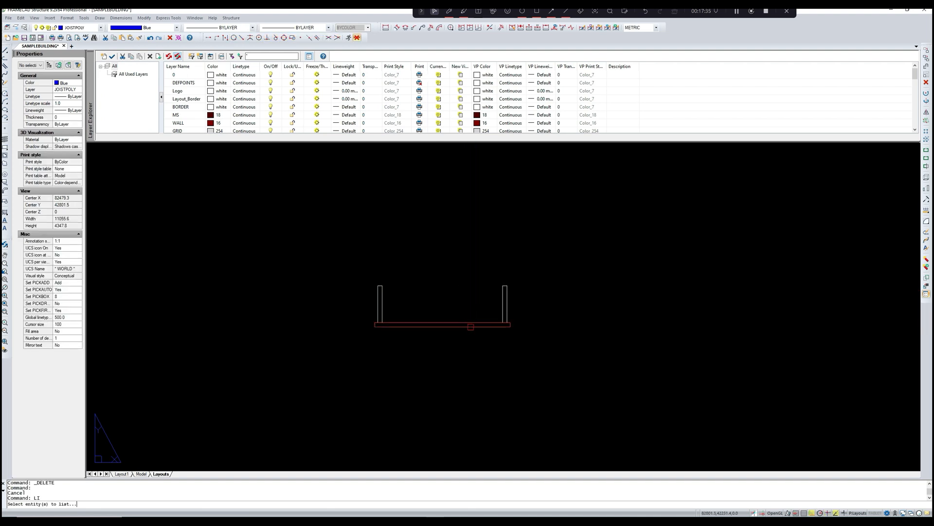
{"action": "left_click", "coordinate": [471, 325]}
{"action": "left_click", "coordinate": [470, 327]}
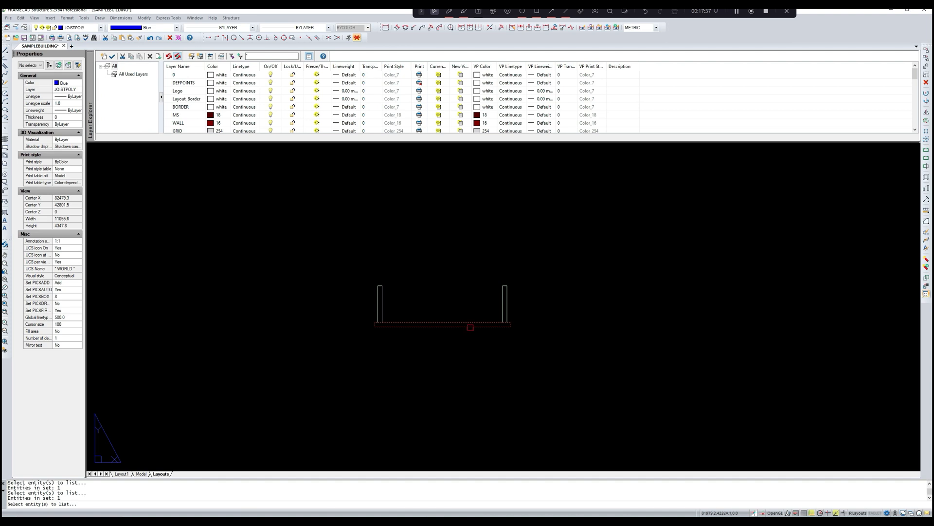
{"action": "key", "text": "Escape"}
{"action": "type", "text": "li"}
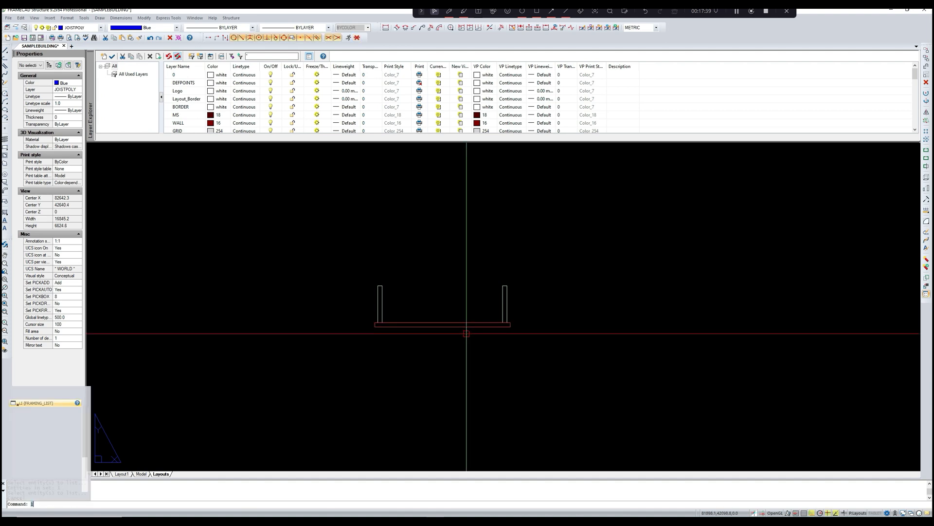
{"action": "key", "text": "Return"}
{"action": "left_click", "coordinate": [472, 326]}
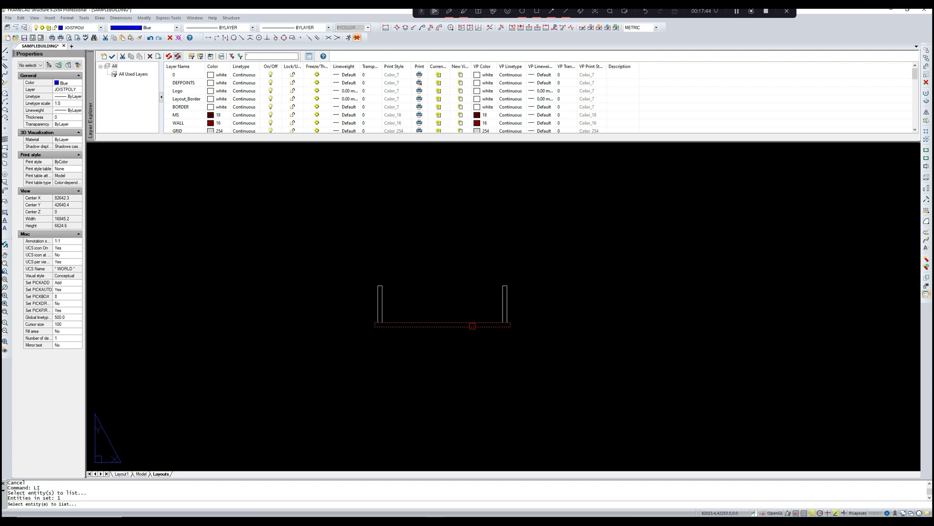
{"action": "key", "text": "Return"}
{"action": "left_click_drag", "start_coordinate": [512, 239], "coordinate": [511, 256]}
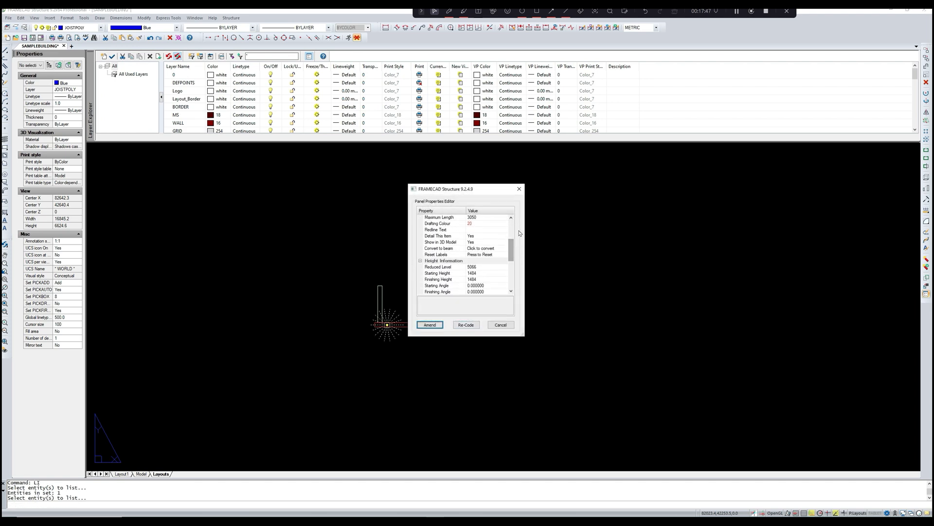
{"action": "left_click", "coordinate": [519, 190]}
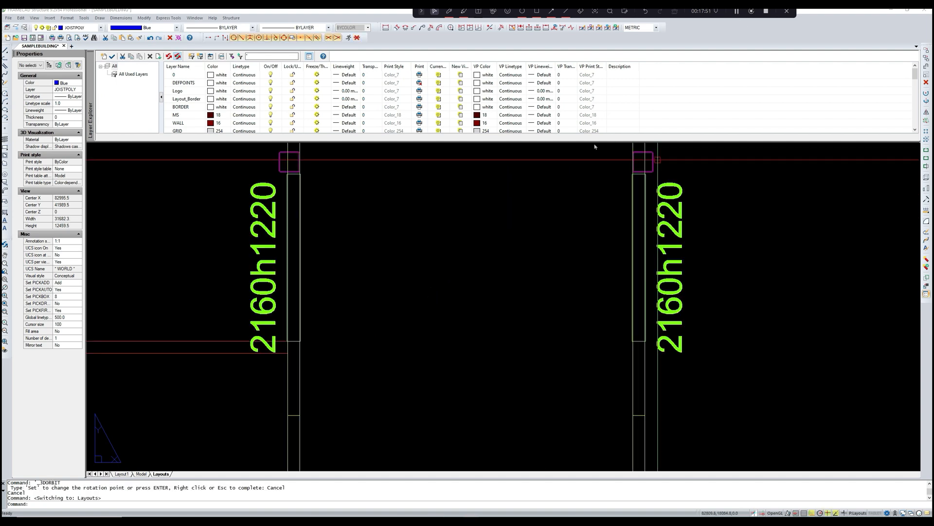
Step: Draw a horizontal line across the stairwell between its two side walls, at the lower ends of the 2160h1220 openings
{"action": "middle_click_drag", "start_coordinate": [312, 345], "coordinate": [338, 336]}
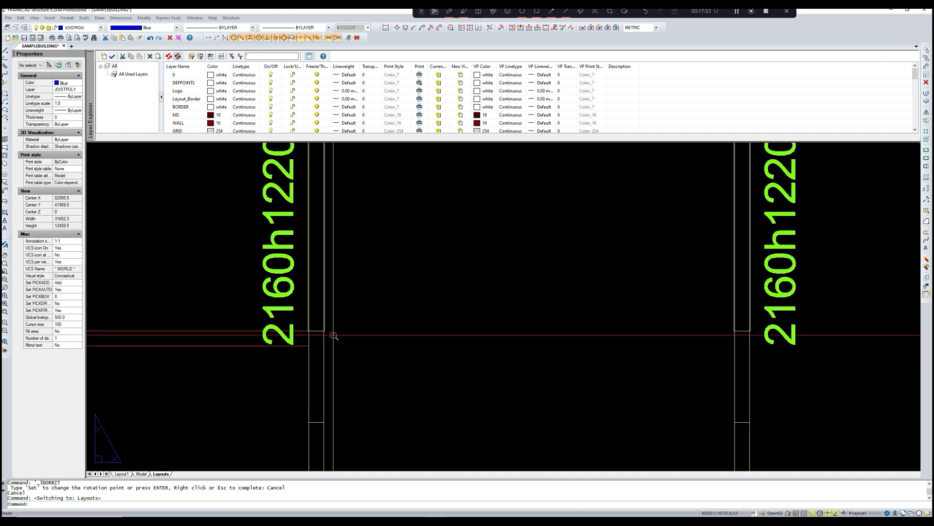
{"action": "scroll", "coordinate": [338, 337], "scroll_direction": "down", "scroll_amount": 5}
{"action": "scroll", "coordinate": [336, 339], "scroll_direction": "down", "scroll_amount": 3}
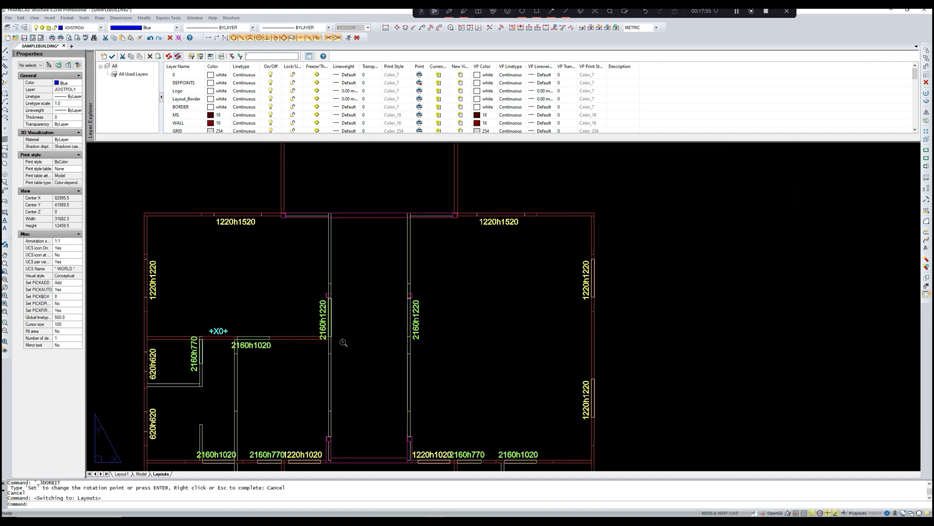
{"action": "scroll", "coordinate": [334, 341], "scroll_direction": "up", "scroll_amount": 2}
{"action": "scroll", "coordinate": [330, 351], "scroll_direction": "up", "scroll_amount": 1}
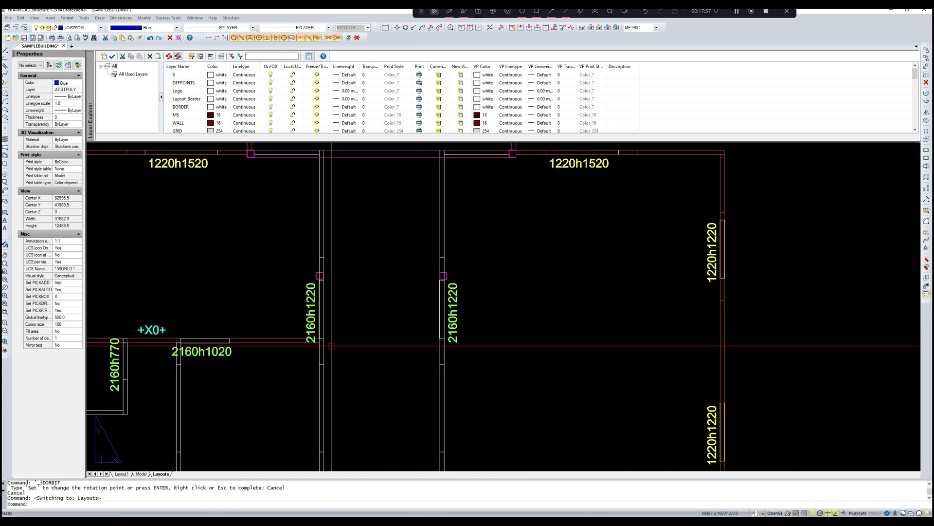
{"action": "type", "text": "L"}
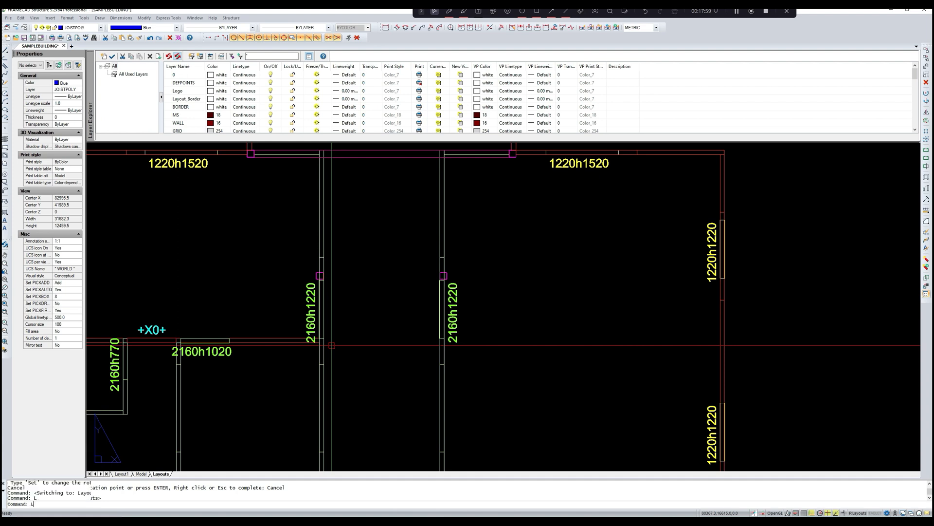
{"action": "key", "text": "Return"}
{"action": "left_click", "coordinate": [324, 338]}
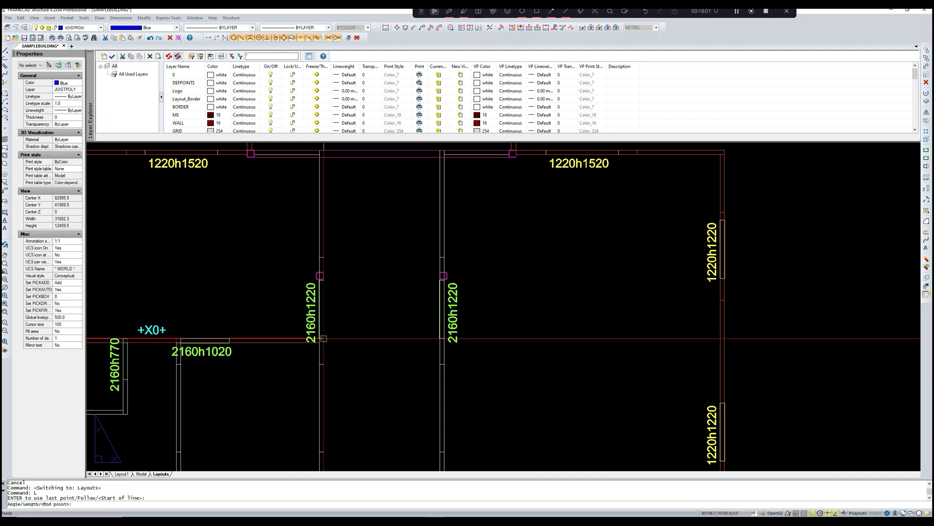
{"action": "left_click", "coordinate": [440, 338]}
{"action": "key", "text": "Escape"}
{"action": "scroll", "coordinate": [381, 340], "scroll_direction": "up", "scroll_amount": 3}
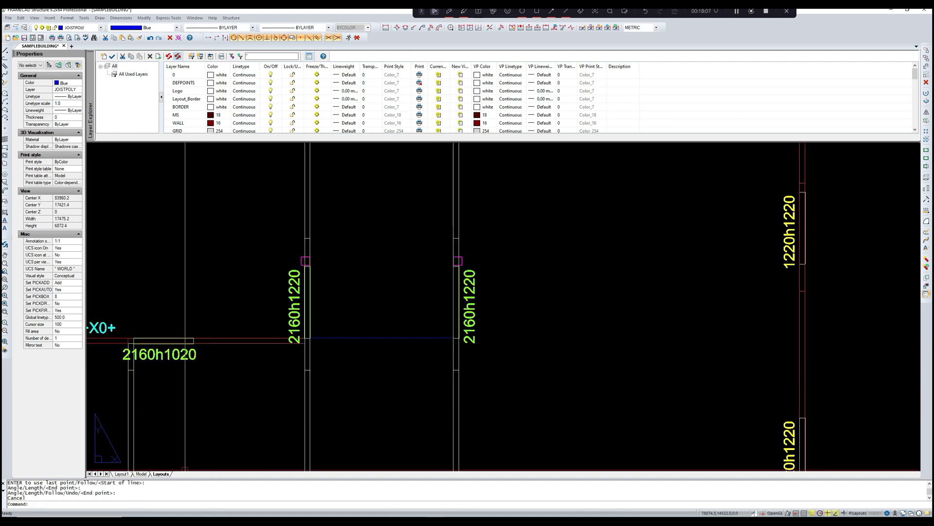
Step: Configure a new Webbed beam with top RL 6550, base RL 6200, height 350 and width 89
{"action": "type", "text": "ADD"}
{"action": "key", "text": "Return"}
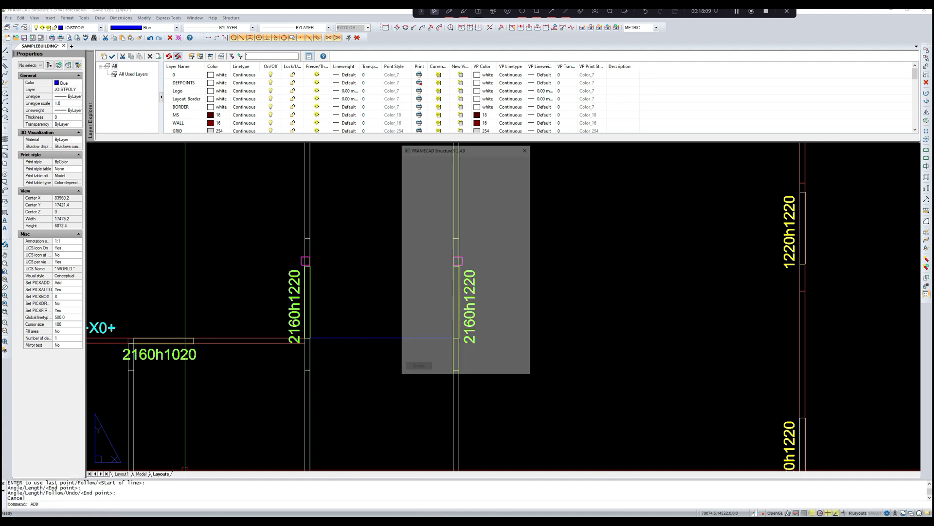
{"action": "left_click", "coordinate": [427, 161]}
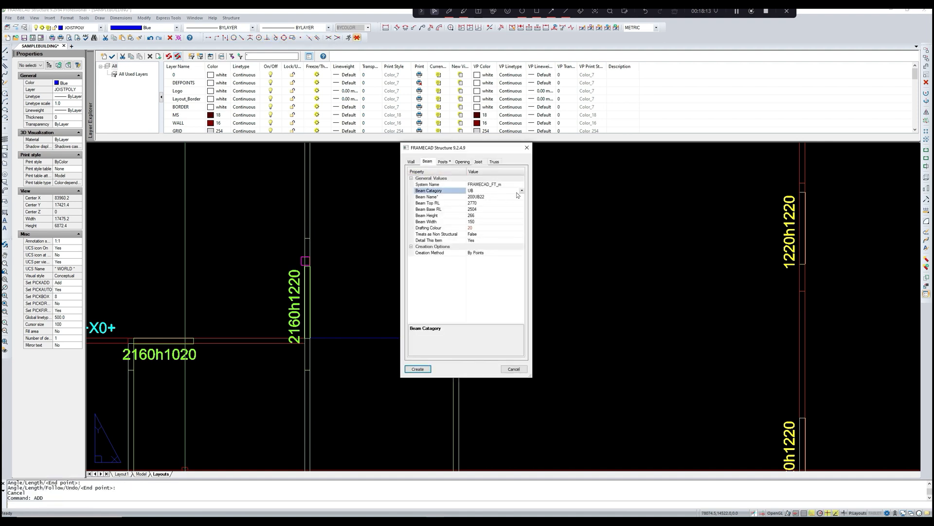
{"action": "left_click", "coordinate": [521, 191]}
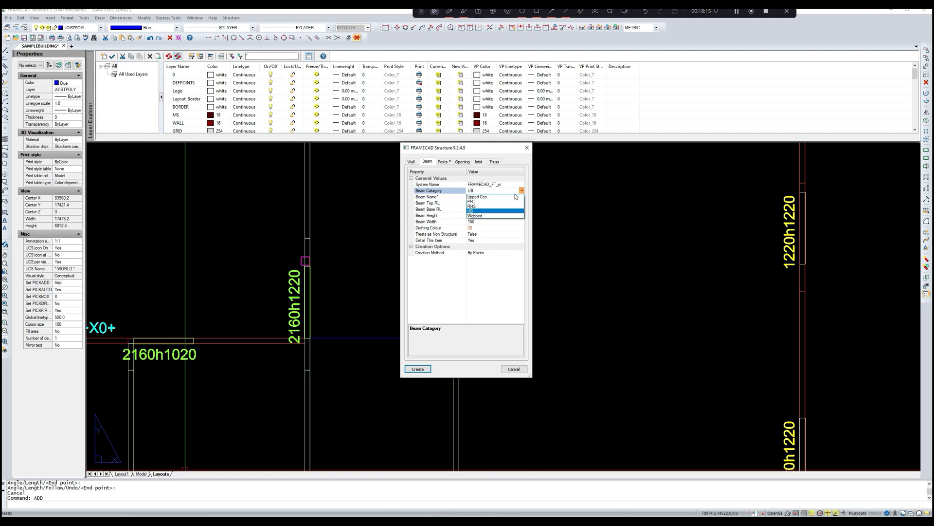
{"action": "left_click", "coordinate": [492, 216]}
{"action": "left_click", "coordinate": [486, 203]}
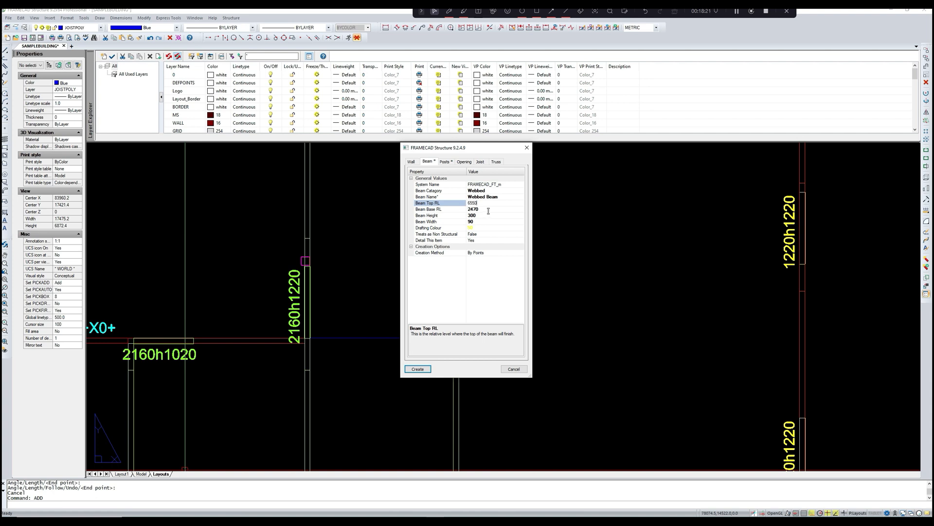
{"action": "left_click", "coordinate": [487, 209]}
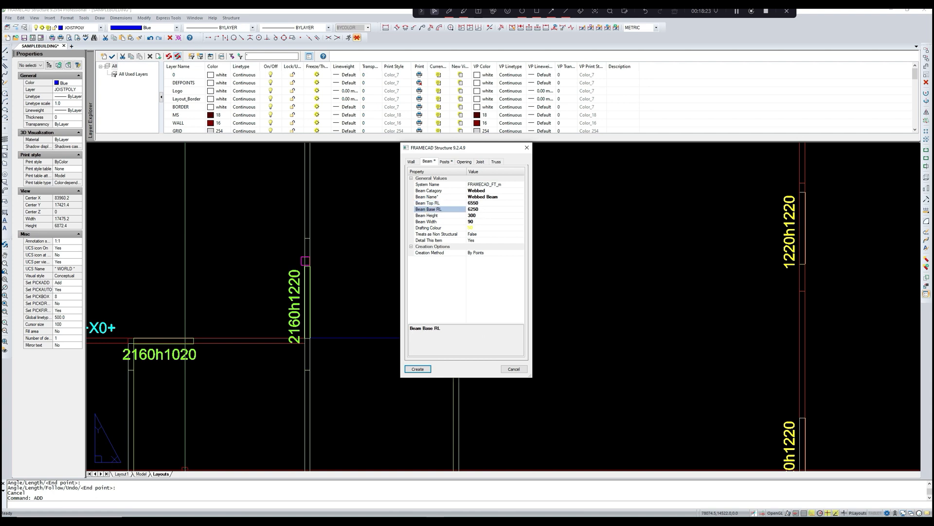
{"action": "left_click", "coordinate": [481, 216]}
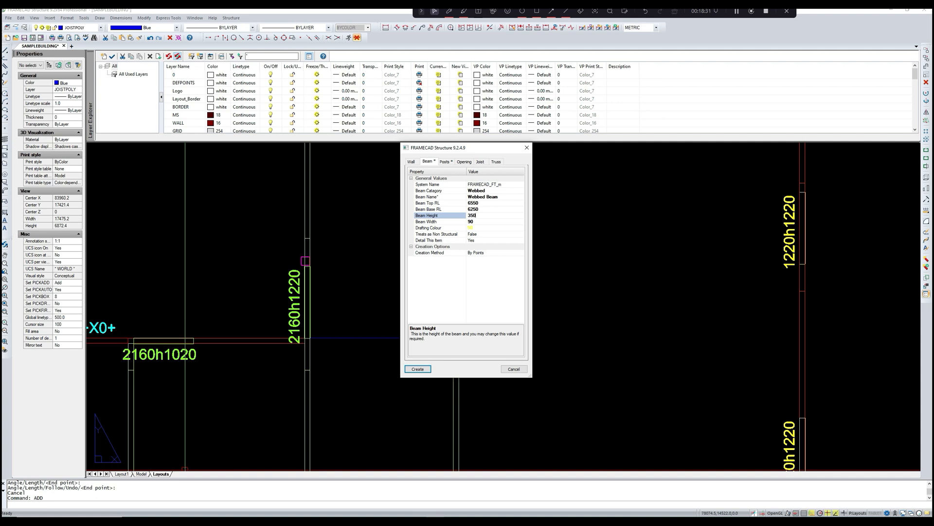
{"action": "left_click", "coordinate": [479, 223]}
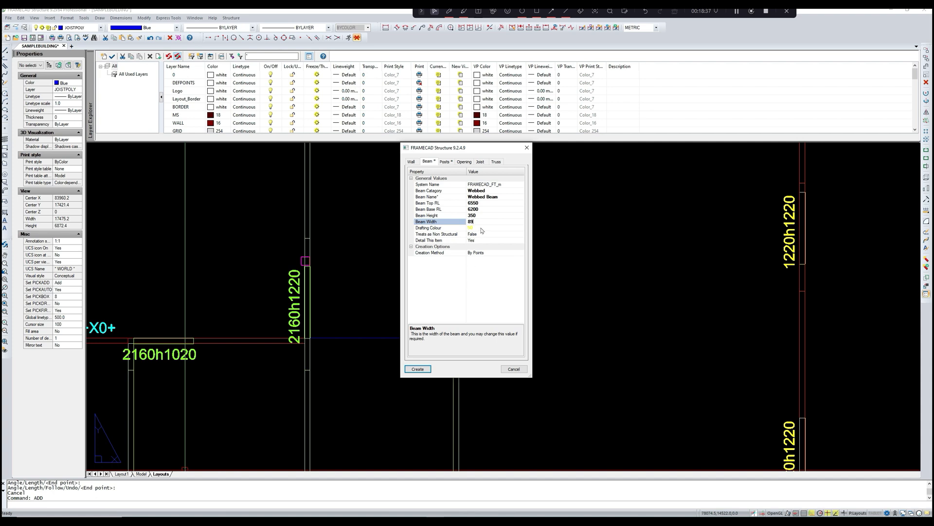
{"action": "left_click", "coordinate": [480, 228]}
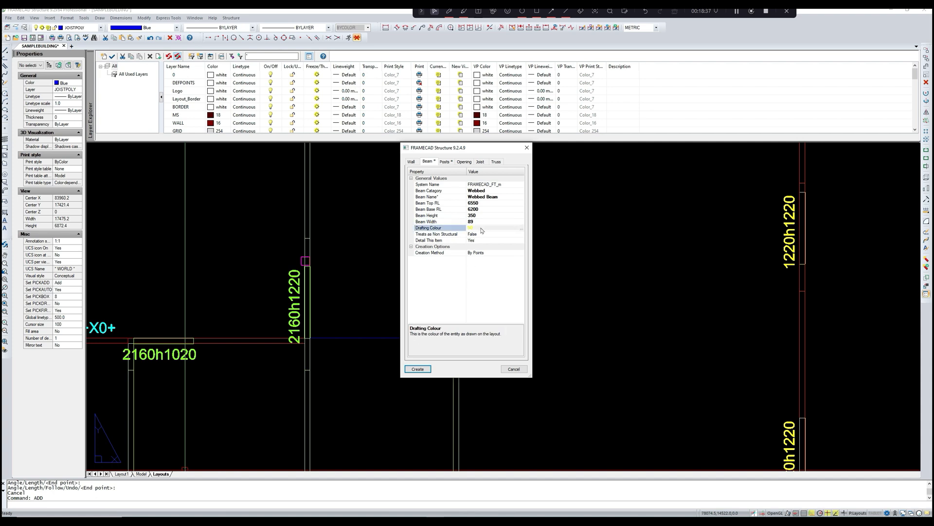
Step: Place the webbed beam along the horizontal line across the stairwell, between both side walls, oriented to the line's lower side
{"action": "left_click", "coordinate": [417, 369]}
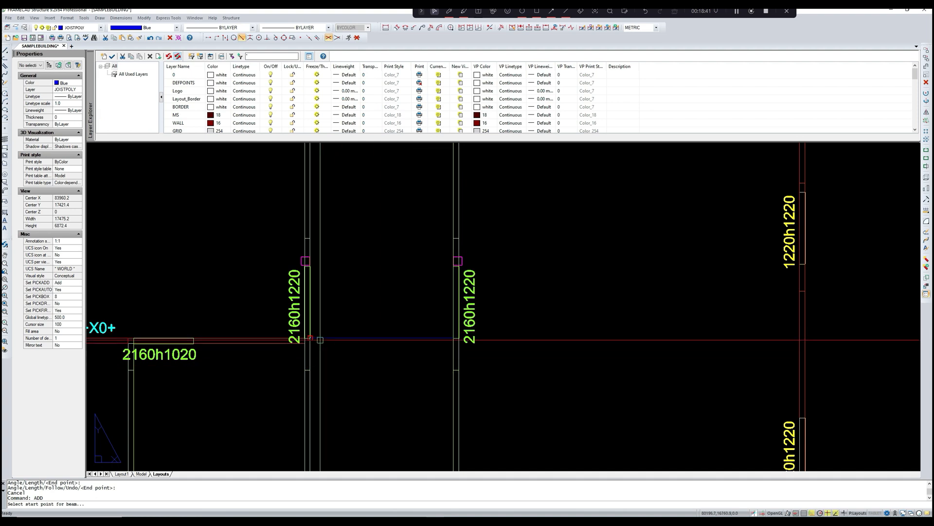
{"action": "scroll", "coordinate": [292, 333], "scroll_direction": "up", "scroll_amount": 4}
{"action": "left_click", "coordinate": [284, 332]}
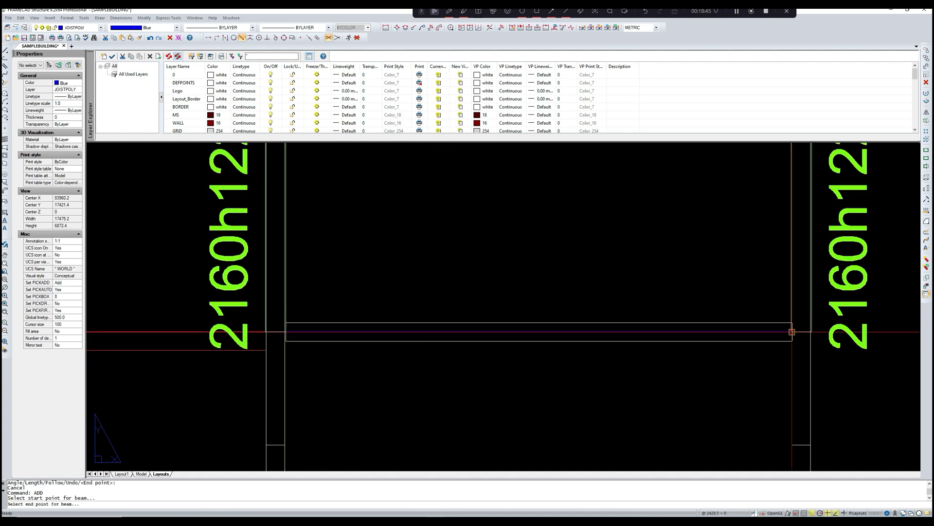
{"action": "scroll", "coordinate": [790, 335], "scroll_direction": "up", "scroll_amount": 3}
{"action": "scroll", "coordinate": [791, 326], "scroll_direction": "up", "scroll_amount": 3}
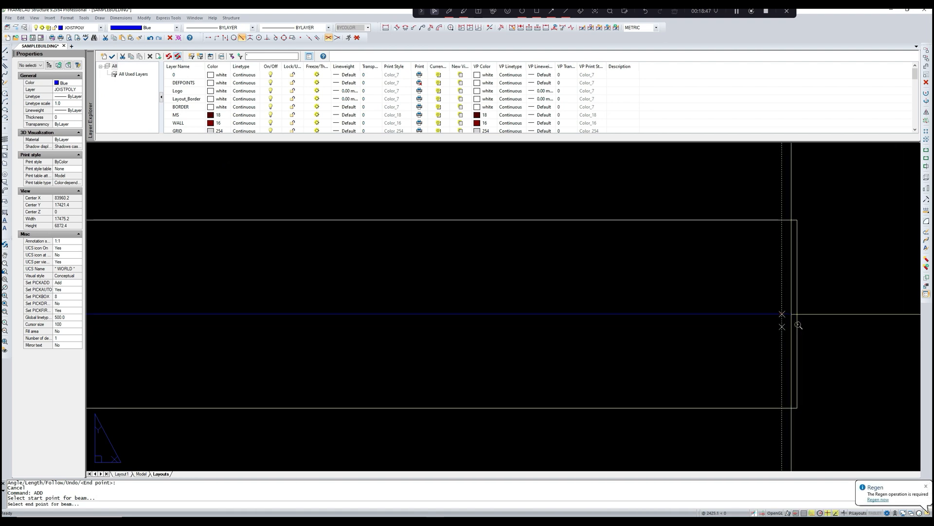
{"action": "left_click", "coordinate": [791, 314]}
{"action": "left_click", "coordinate": [749, 406]}
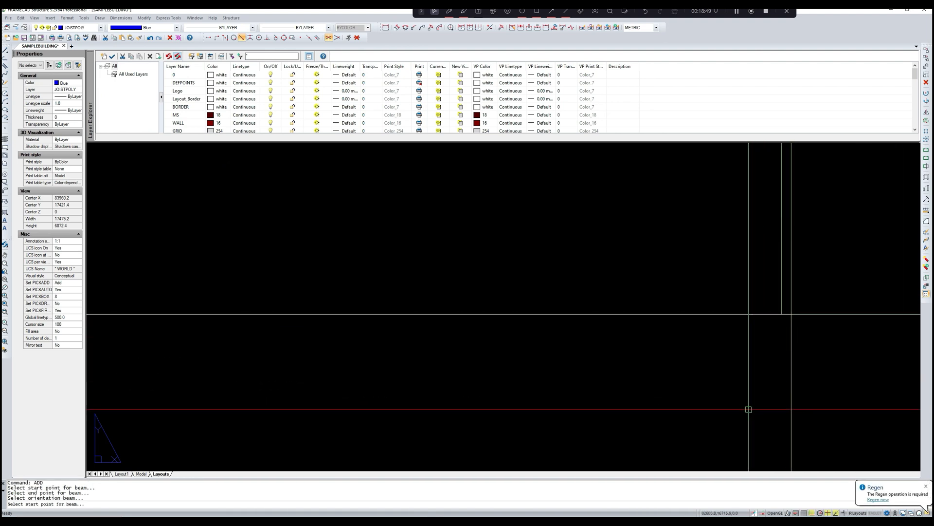
{"action": "scroll", "coordinate": [684, 382], "scroll_direction": "up", "scroll_amount": 4}
{"action": "scroll", "coordinate": [681, 382], "scroll_direction": "down", "scroll_amount": 4}
{"action": "scroll", "coordinate": [594, 386], "scroll_direction": "up", "scroll_amount": 1}
{"action": "middle_click_drag", "start_coordinate": [594, 386], "coordinate": [623, 350]}
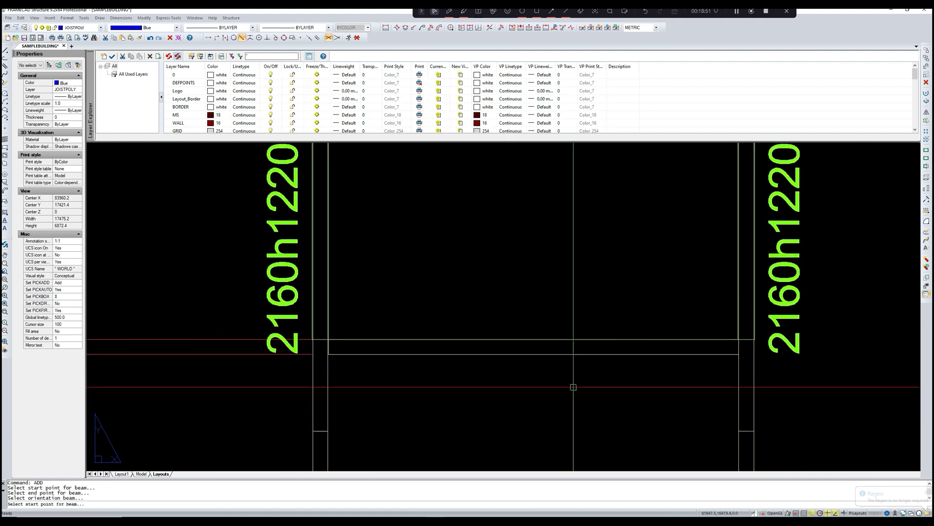
Step: Finish adding beams and compare the stairwell layouts on the other floor sheets with the new beam's sheet
{"action": "scroll", "coordinate": [574, 386], "scroll_direction": "down", "scroll_amount": 6}
{"action": "middle_click_drag", "start_coordinate": [575, 386], "coordinate": [606, 346]}
{"action": "scroll", "coordinate": [606, 346], "scroll_direction": "down", "scroll_amount": 10}
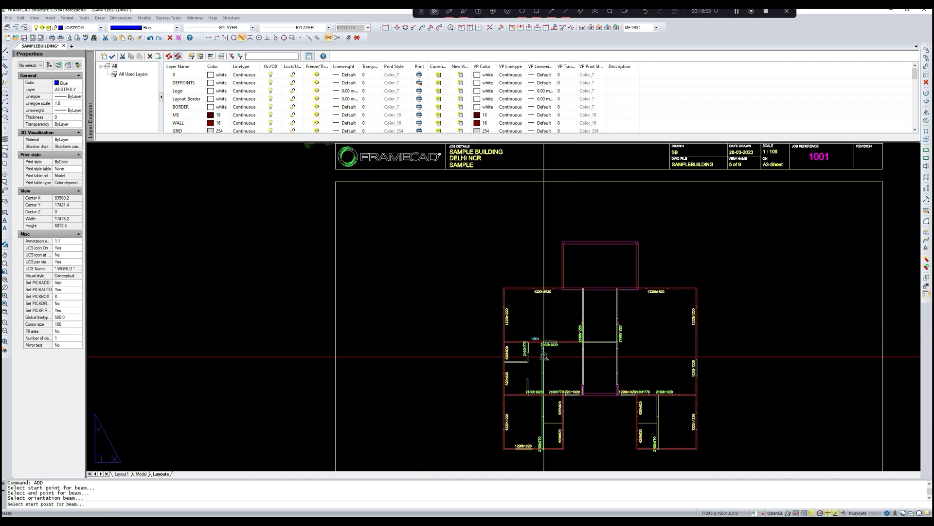
{"action": "scroll", "coordinate": [321, 302], "scroll_direction": "up", "scroll_amount": 10}
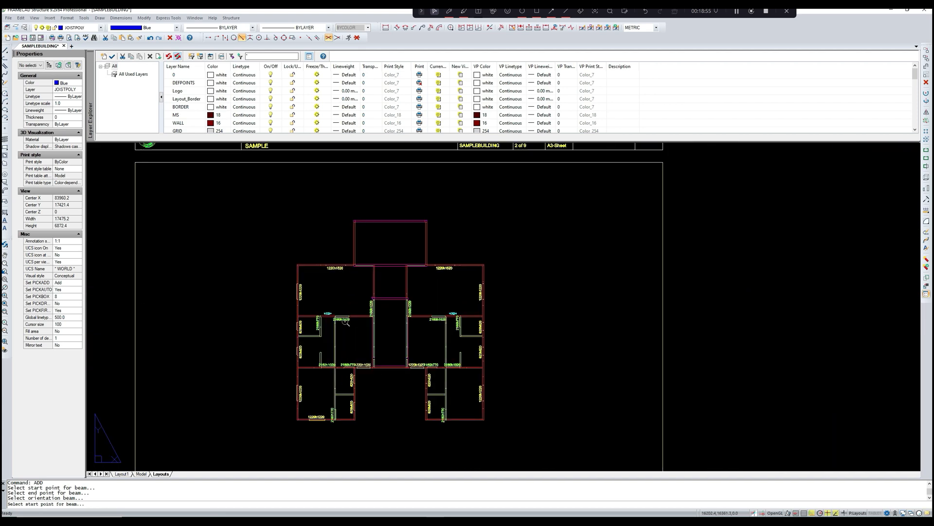
{"action": "key", "text": "Escape"}
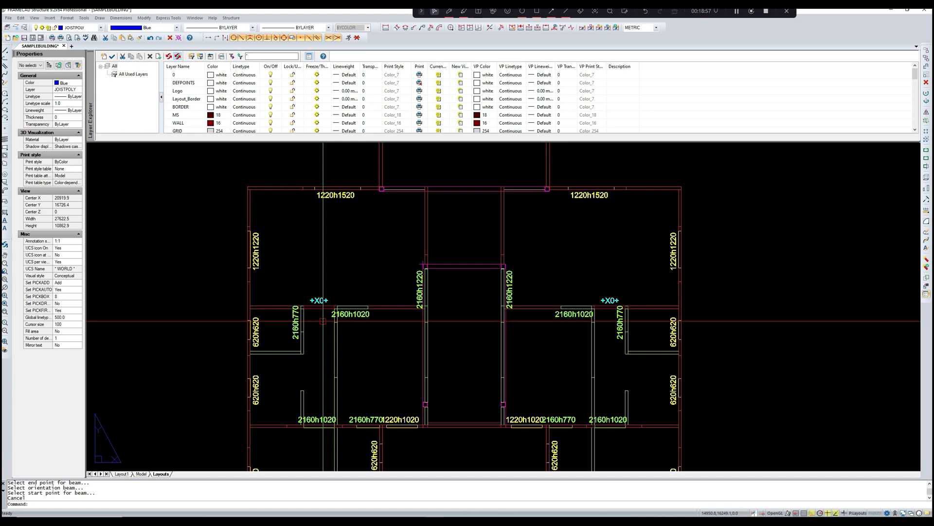
{"action": "scroll", "coordinate": [323, 321], "scroll_direction": "down", "scroll_amount": 5}
{"action": "scroll", "coordinate": [578, 316], "scroll_direction": "up", "scroll_amount": 2}
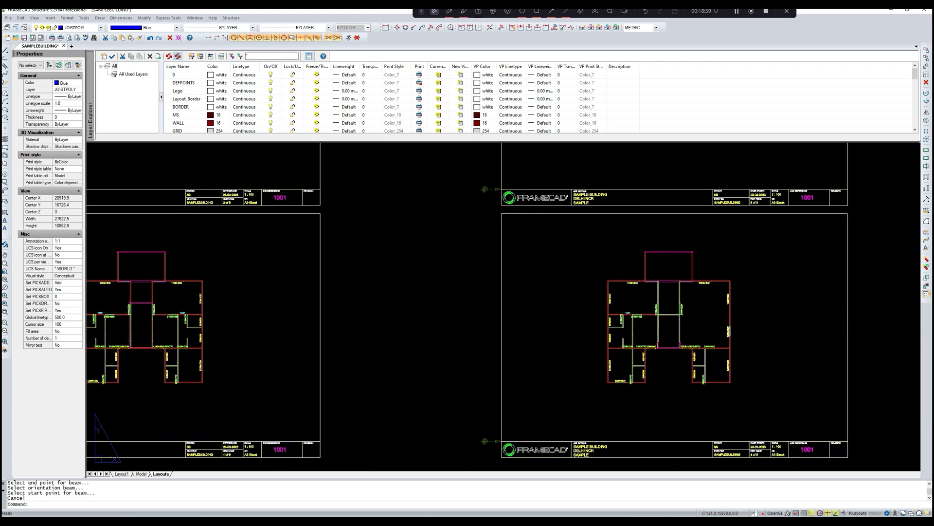
{"action": "scroll", "coordinate": [584, 316], "scroll_direction": "up", "scroll_amount": 5}
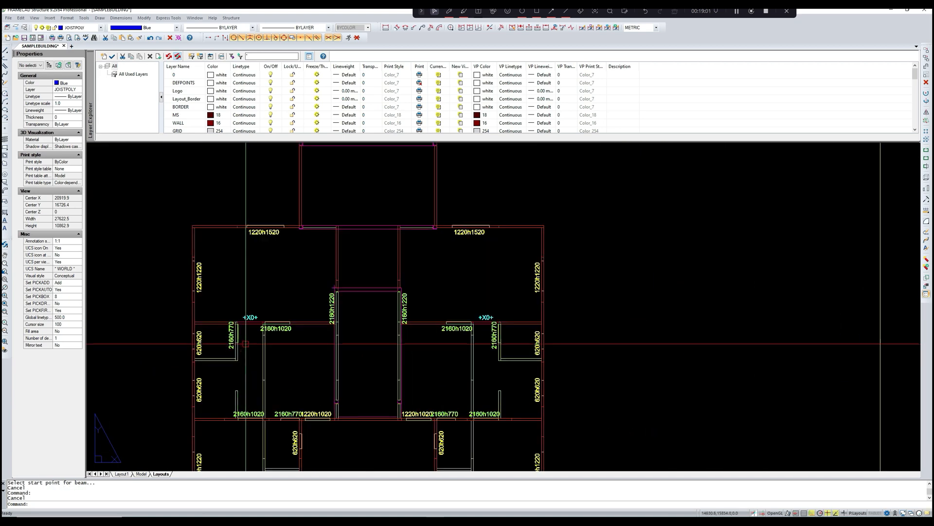
{"action": "scroll", "coordinate": [245, 344], "scroll_direction": "down", "scroll_amount": 4}
{"action": "middle_click_drag", "start_coordinate": [638, 338], "coordinate": [459, 329]}
{"action": "mouse_move", "coordinate": [684, 340]}
{"action": "middle_mouse_down"}
{"action": "mouse_move", "coordinate": [555, 336]}
{"action": "mouse_move", "coordinate": [701, 312]}
{"action": "mouse_move", "coordinate": [549, 318]}
{"action": "mouse_move", "coordinate": [520, 306]}
{"action": "middle_mouse_up"}
{"action": "scroll", "coordinate": [702, 312], "scroll_direction": "down", "scroll_amount": 2}
{"action": "scroll", "coordinate": [595, 317], "scroll_direction": "up", "scroll_amount": 4}
{"action": "scroll", "coordinate": [548, 318], "scroll_direction": "up", "scroll_amount": 3}
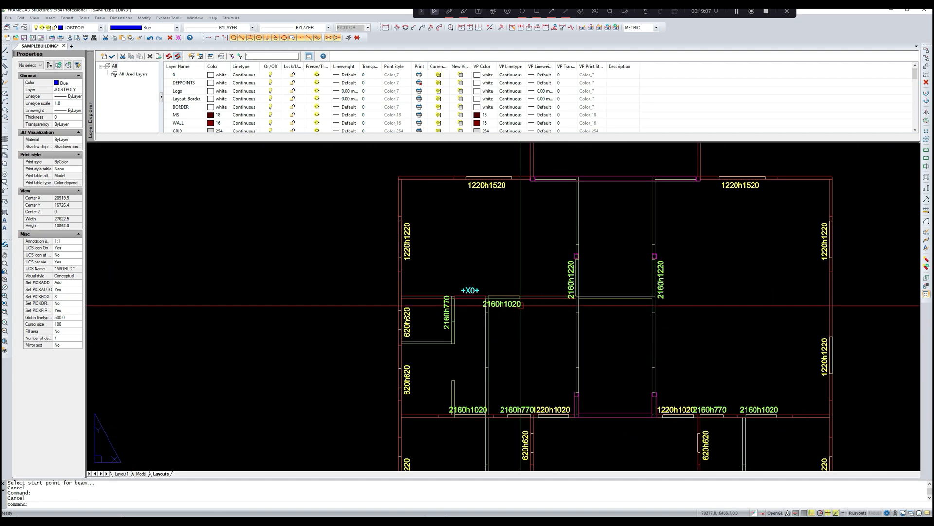
{"action": "scroll", "coordinate": [577, 309], "scroll_direction": "up", "scroll_amount": 3}
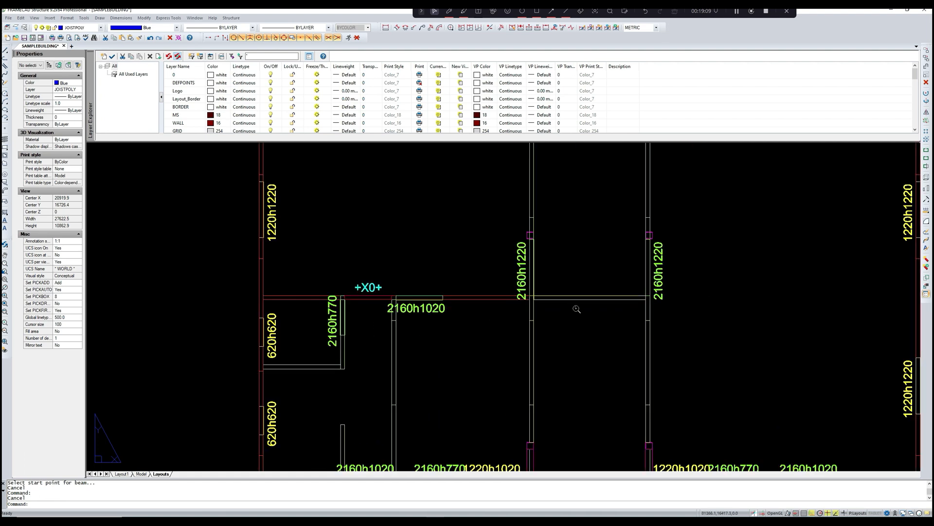
Step: Set the left and right lap lengths of the new stairwell beam to 89
{"action": "middle_click_drag", "start_coordinate": [577, 309], "coordinate": [554, 310]}
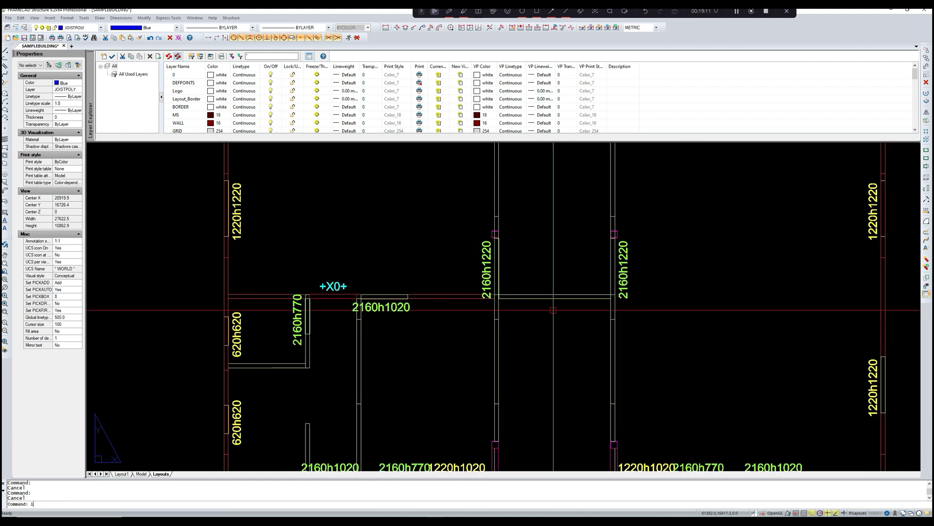
{"action": "type", "text": "i"}
{"action": "key", "text": "Return"}
{"action": "left_click", "coordinate": [563, 299]}
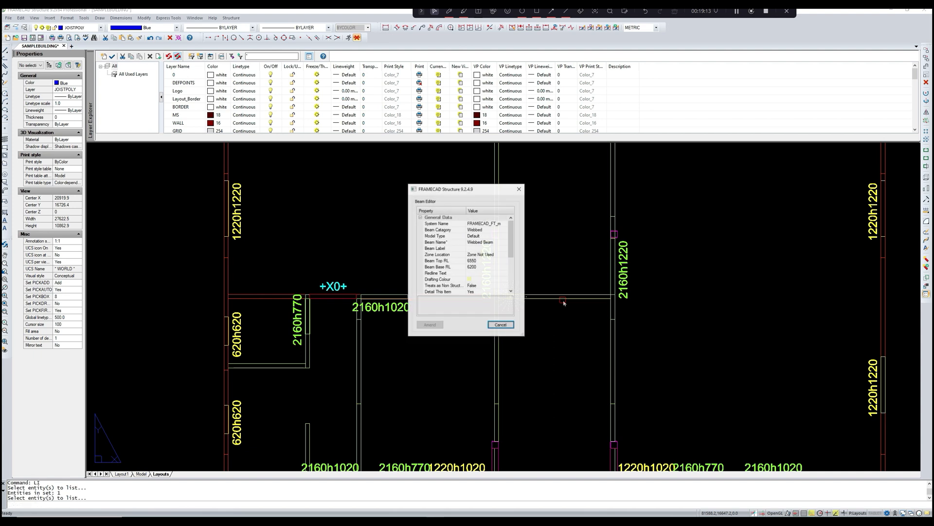
{"action": "left_click_drag", "start_coordinate": [511, 242], "coordinate": [507, 262]}
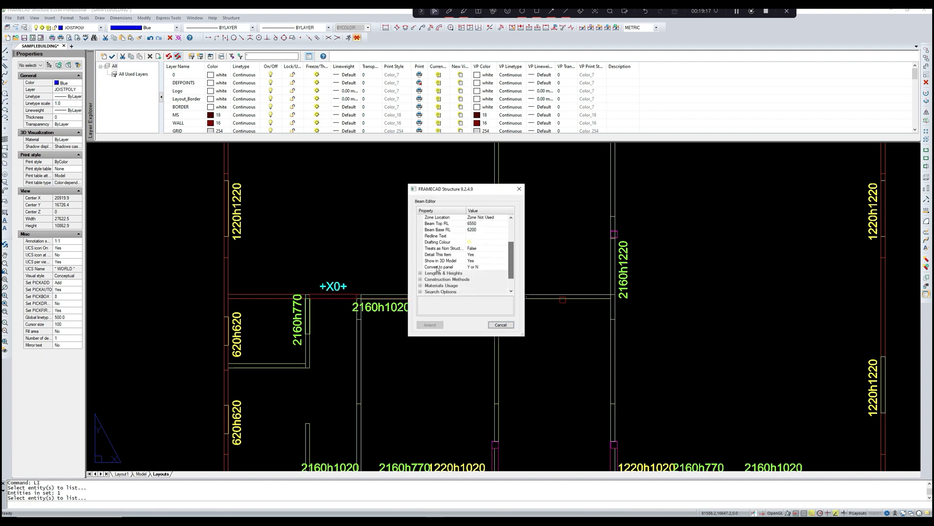
{"action": "left_click", "coordinate": [421, 274]}
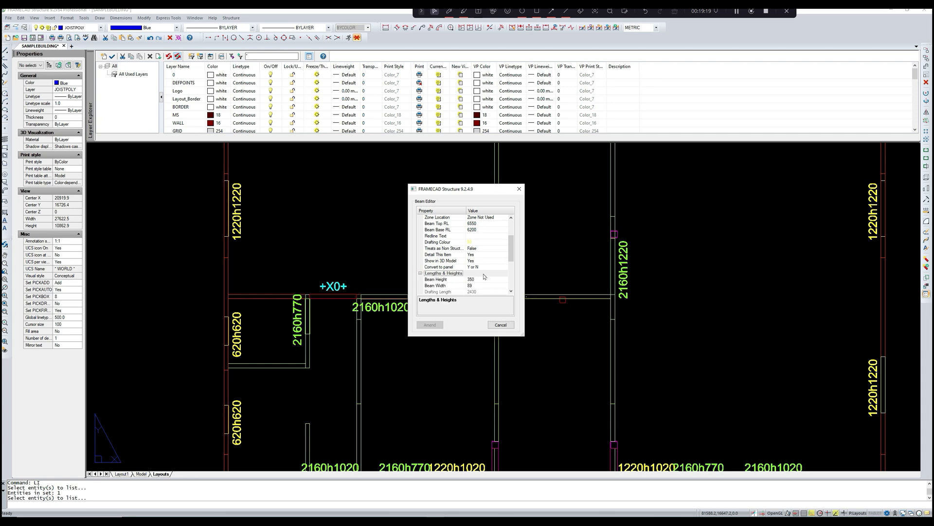
{"action": "left_click_drag", "start_coordinate": [511, 257], "coordinate": [512, 267]}
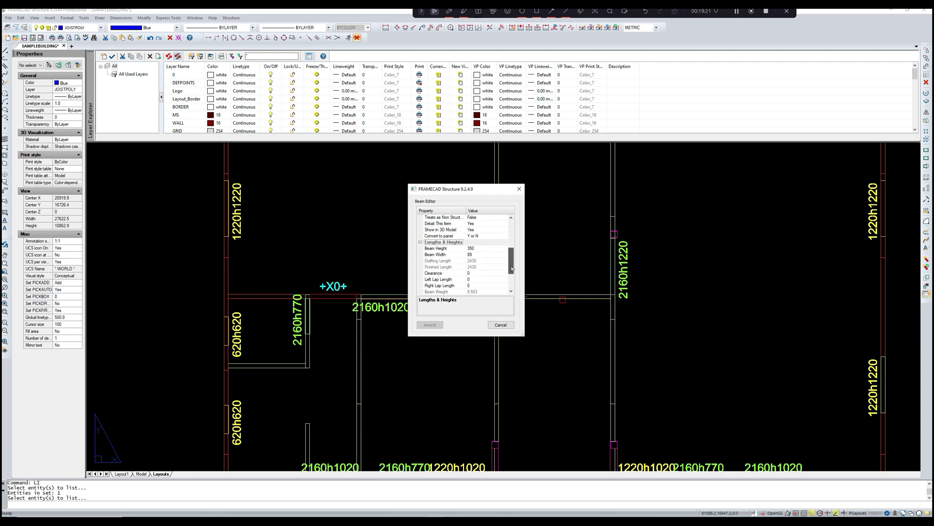
{"action": "left_click", "coordinate": [475, 281]}
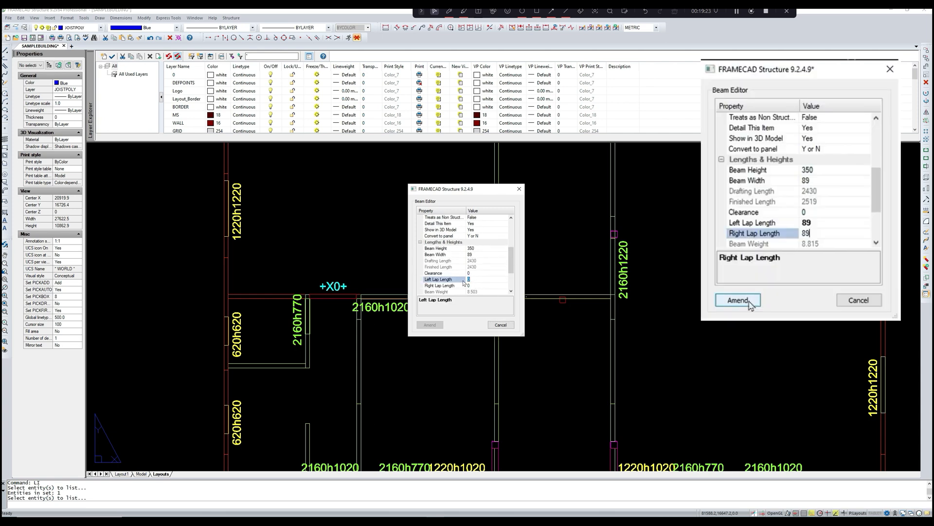
{"action": "left_click", "coordinate": [475, 286]}
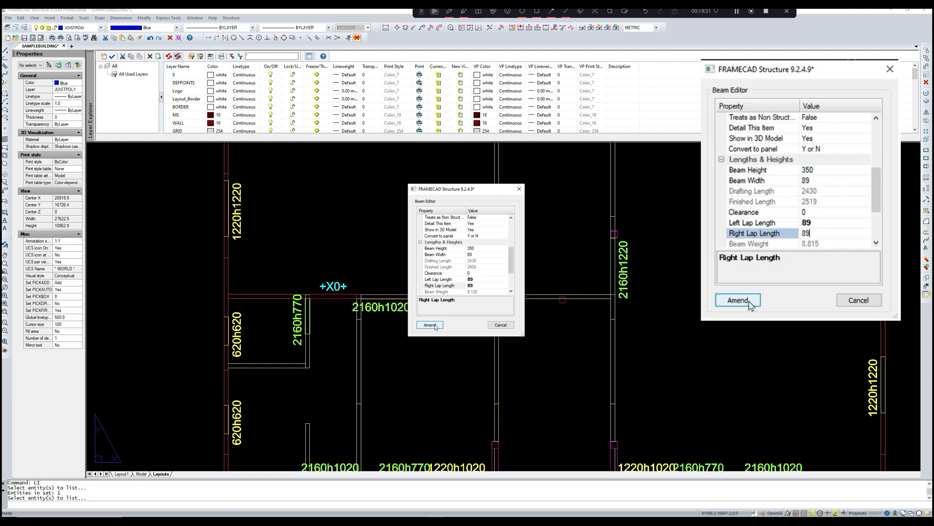
{"action": "mouse_move", "coordinate": [510, 270]}
{"action": "left_mouse_down"}
{"action": "mouse_move", "coordinate": [512, 244]}
{"action": "mouse_move", "coordinate": [512, 273]}
{"action": "left_mouse_up"}
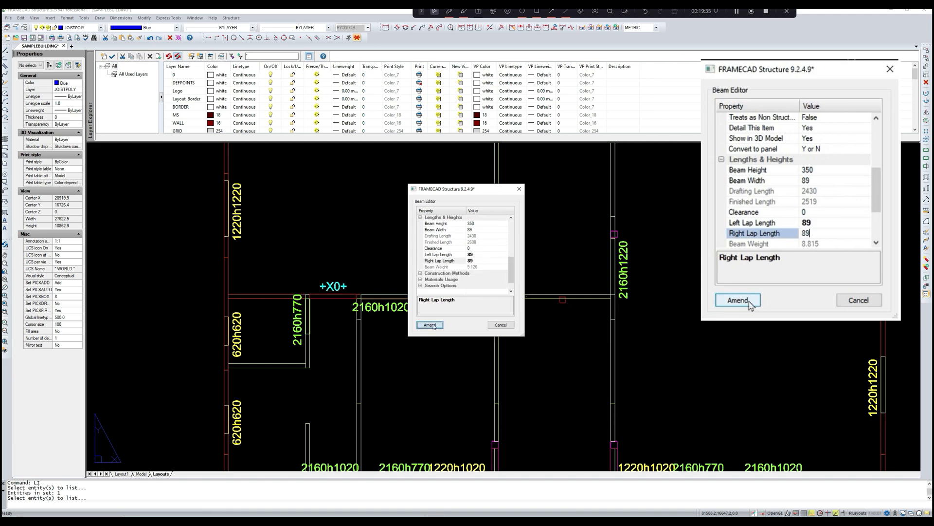
{"action": "left_click", "coordinate": [430, 324]}
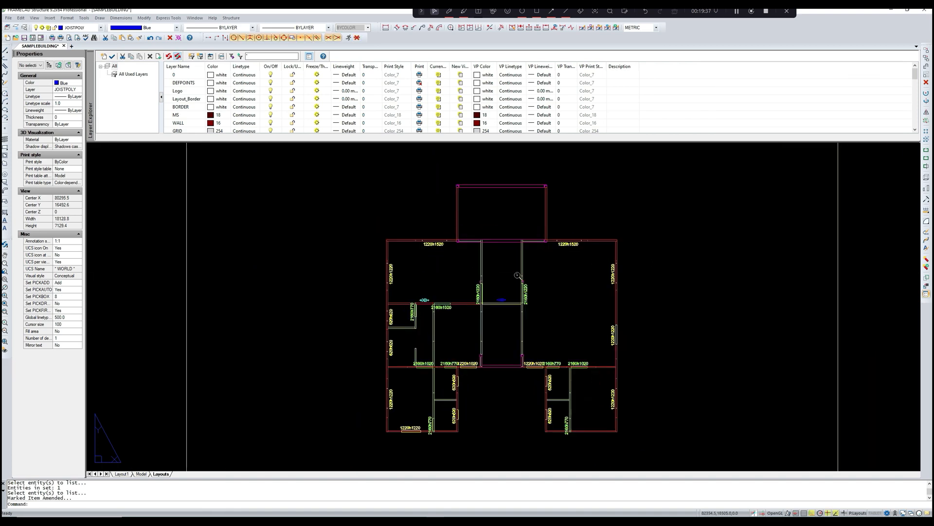
Step: Examine the stairwell in the 3D model and select the wall panels on either side of the central cross wall
{"action": "scroll", "coordinate": [518, 275], "scroll_direction": "down", "scroll_amount": 2}
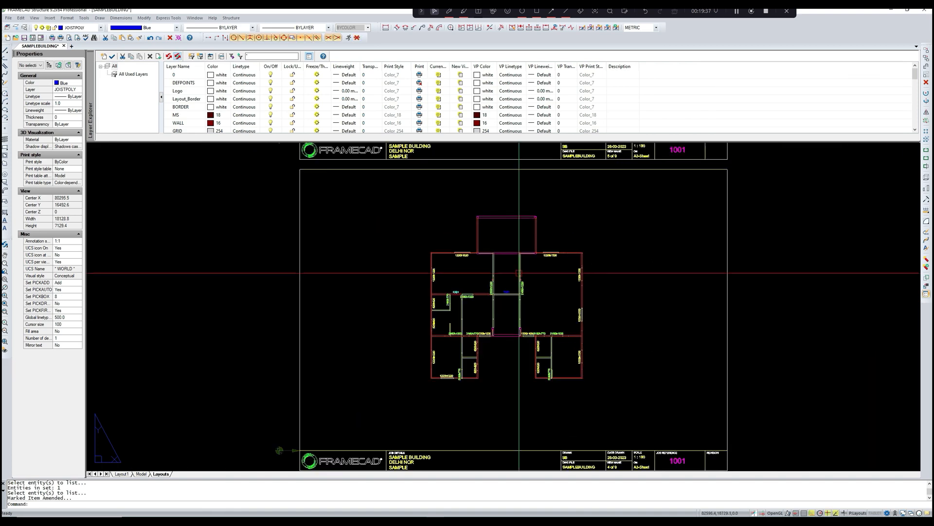
{"action": "left_click", "coordinate": [737, 13]}
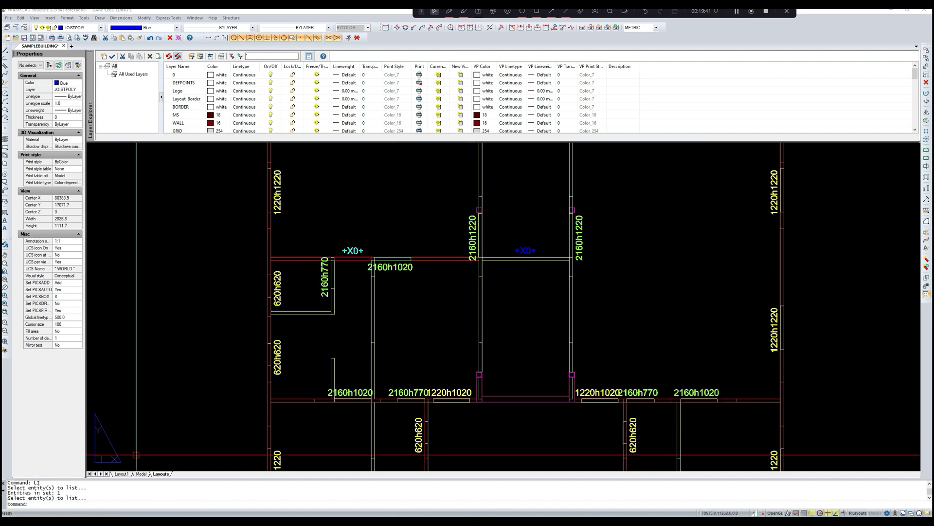
{"action": "left_click", "coordinate": [141, 474]}
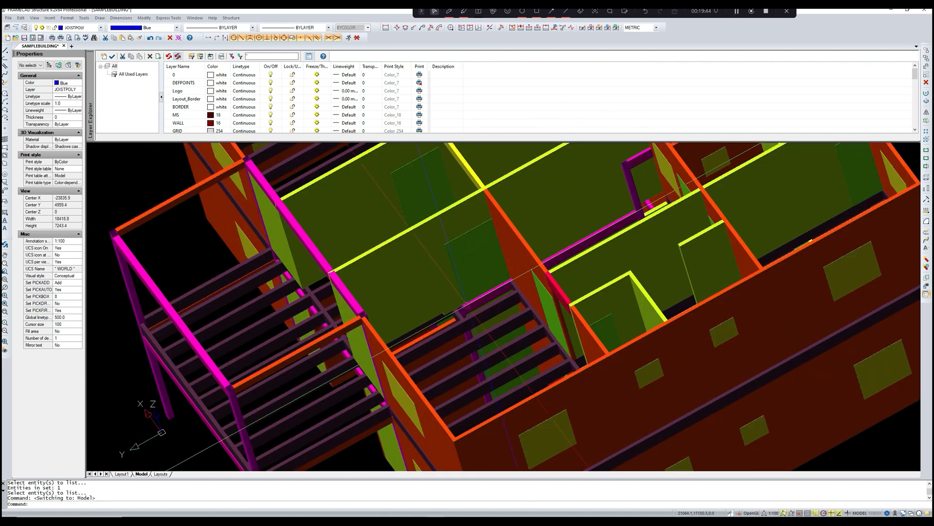
{"action": "scroll", "coordinate": [456, 323], "scroll_direction": "up", "scroll_amount": 4}
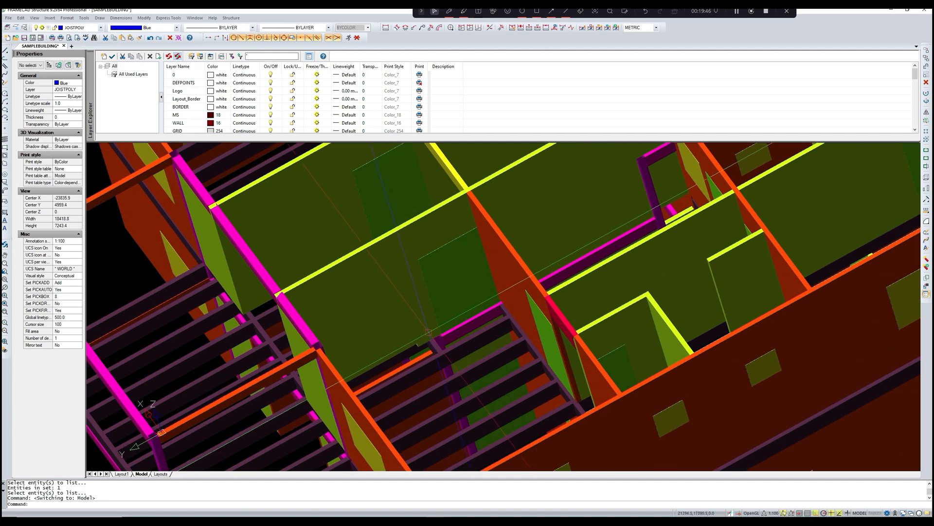
{"action": "scroll", "coordinate": [429, 326], "scroll_direction": "down", "scroll_amount": 2}
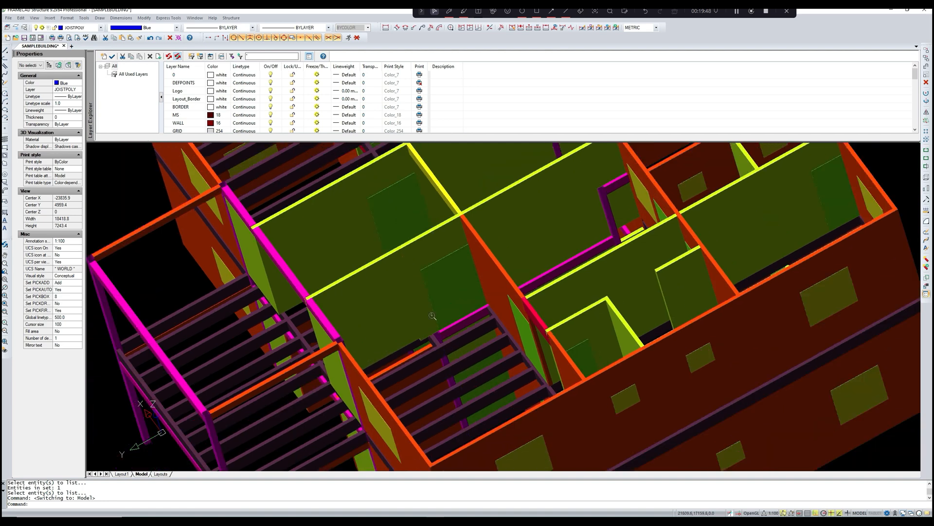
{"action": "left_click", "coordinate": [475, 253]}
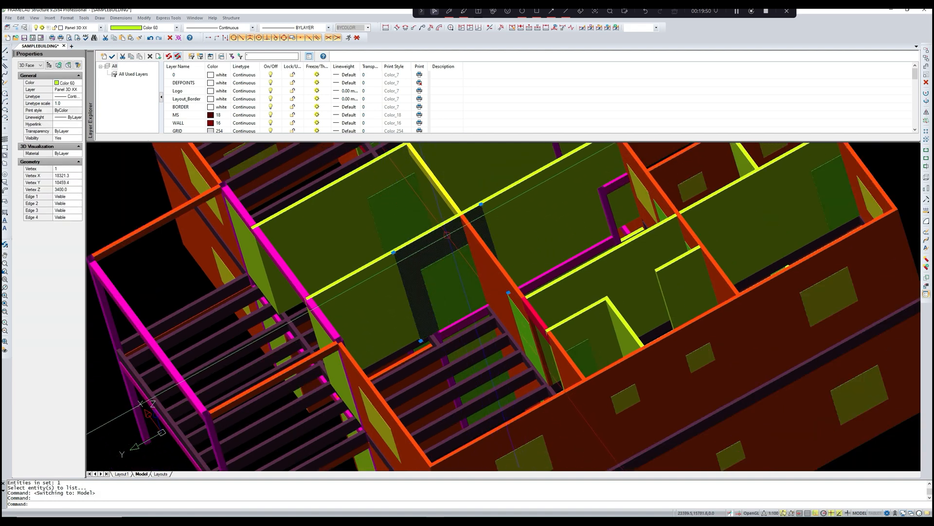
{"action": "left_click", "coordinate": [505, 214]}
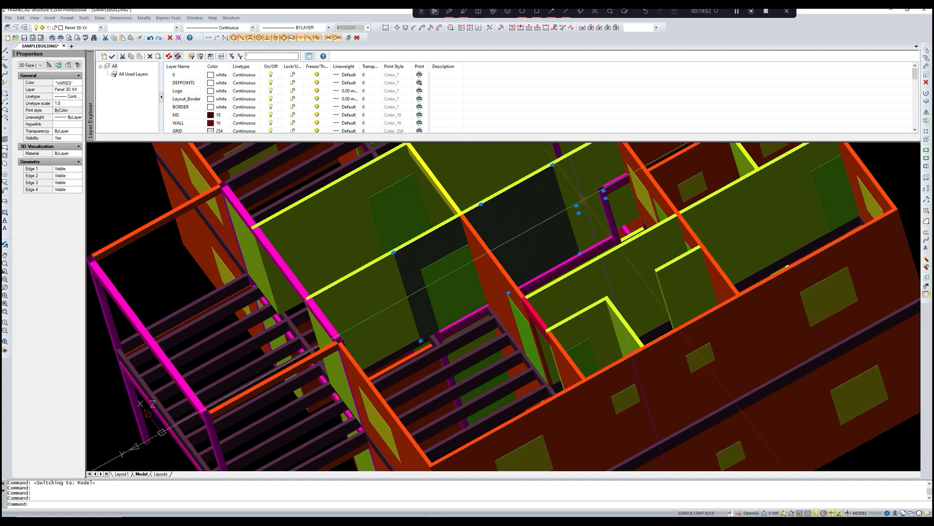
Step: On the floor sheet, open the properties of the stairwell's lower left wall panel and go to its height information
{"action": "left_click", "coordinate": [160, 473]}
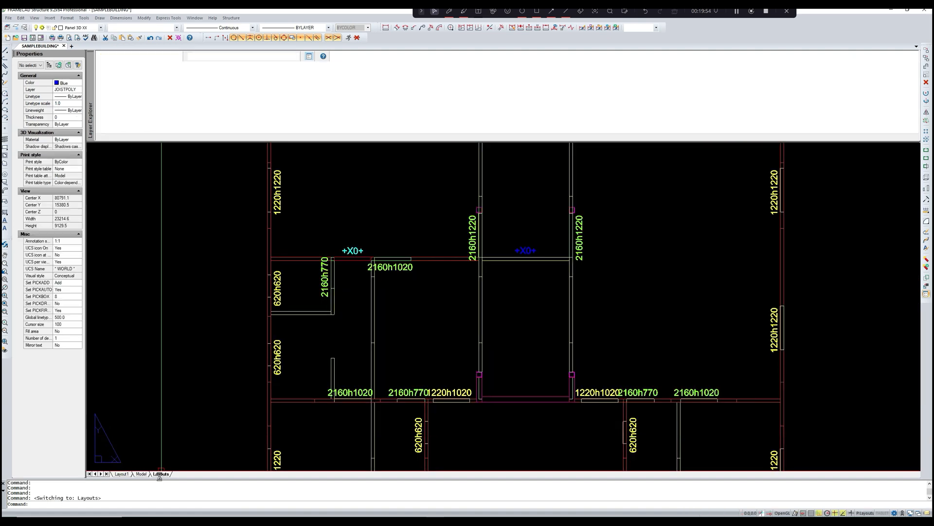
{"action": "middle_click_drag", "start_coordinate": [486, 315], "coordinate": [432, 349]}
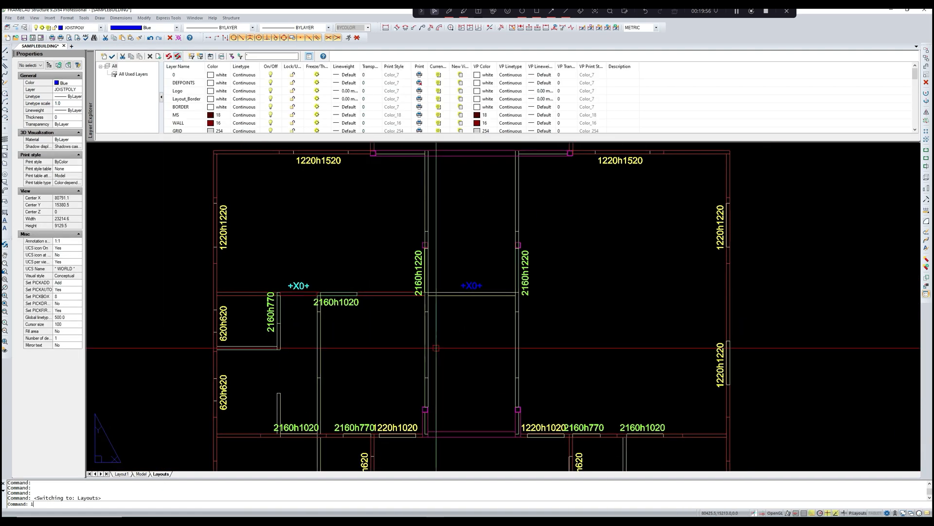
{"action": "type", "text": "i"}
{"action": "key", "text": "Return"}
{"action": "left_click", "coordinate": [429, 393]}
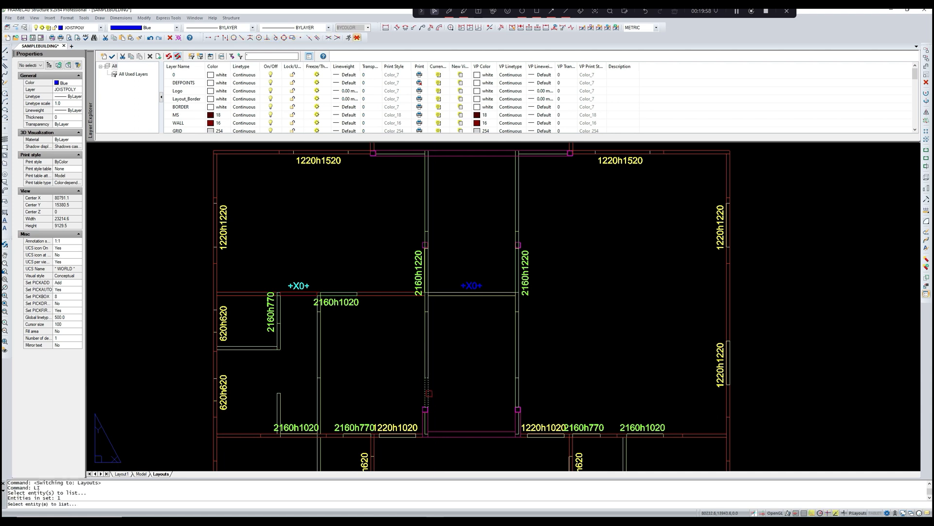
{"action": "key", "text": "Return"}
{"action": "left_click_drag", "start_coordinate": [510, 239], "coordinate": [509, 261]}
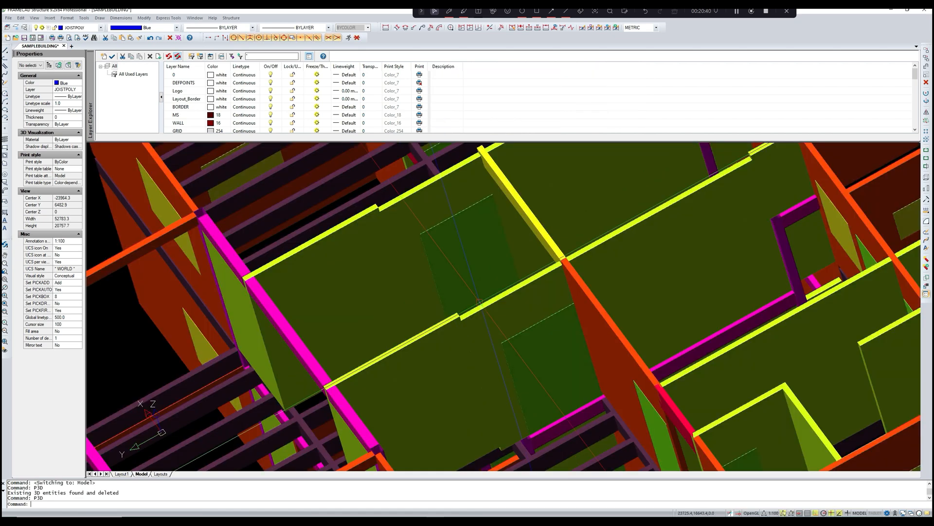
Step: Examine the tops of the stairwell walls and the landing frames beside them in the 3D model
{"action": "scroll", "coordinate": [479, 301], "scroll_direction": "down", "scroll_amount": 2}
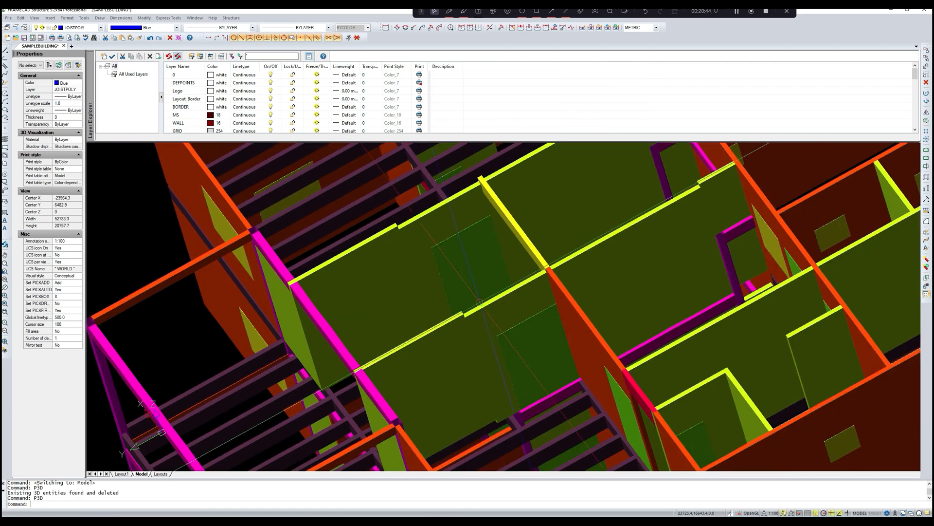
{"action": "middle_click_drag", "start_coordinate": [479, 301], "coordinate": [523, 298]}
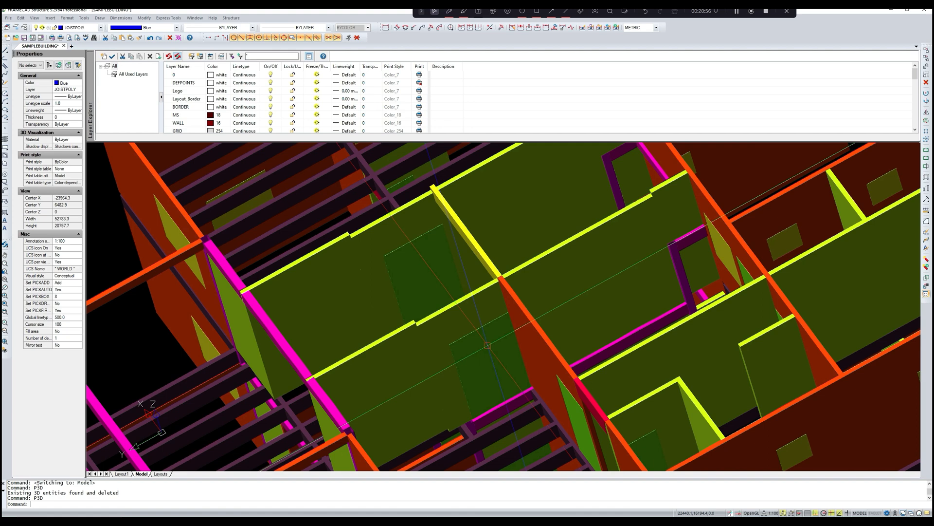
{"action": "middle_click_drag", "start_coordinate": [666, 326], "coordinate": [559, 362]}
{"action": "scroll", "coordinate": [559, 363], "scroll_direction": "up", "scroll_amount": 3}
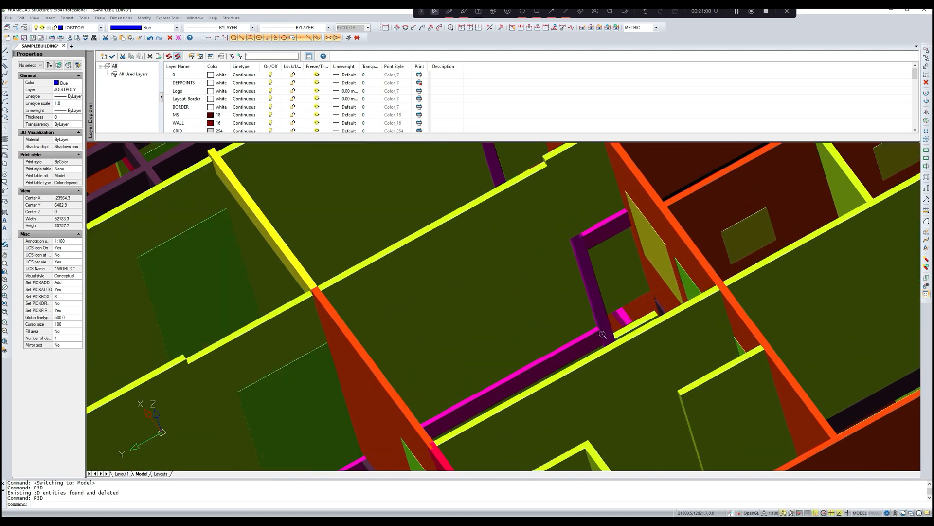
{"action": "scroll", "coordinate": [608, 330], "scroll_direction": "down", "scroll_amount": 6}
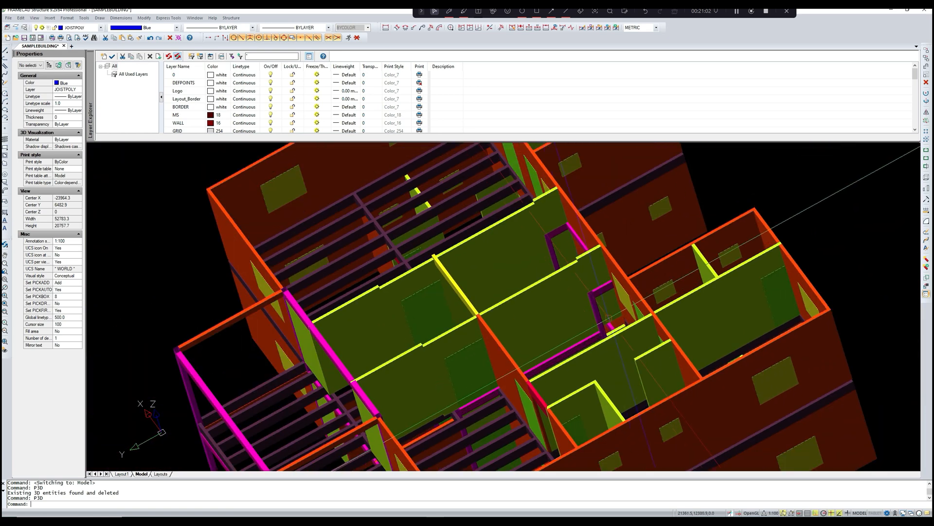
{"action": "scroll", "coordinate": [612, 322], "scroll_direction": "up", "scroll_amount": 5}
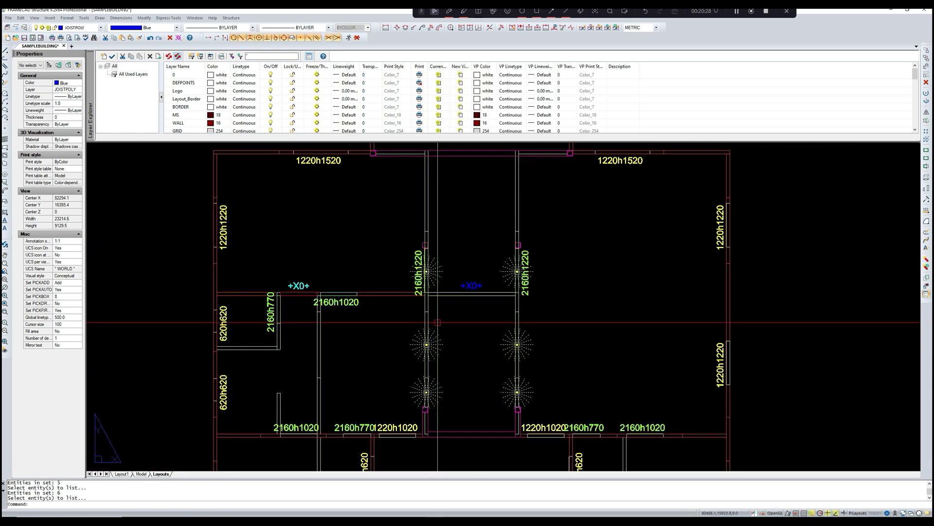
Step: Delete the existing 3D panels in the model with P3D and run P3D again to rebuild them
{"action": "scroll", "coordinate": [444, 319], "scroll_direction": "down", "scroll_amount": 3}
{"action": "scroll", "coordinate": [444, 320], "scroll_direction": "up", "scroll_amount": 3}
{"action": "left_click", "coordinate": [141, 474]}
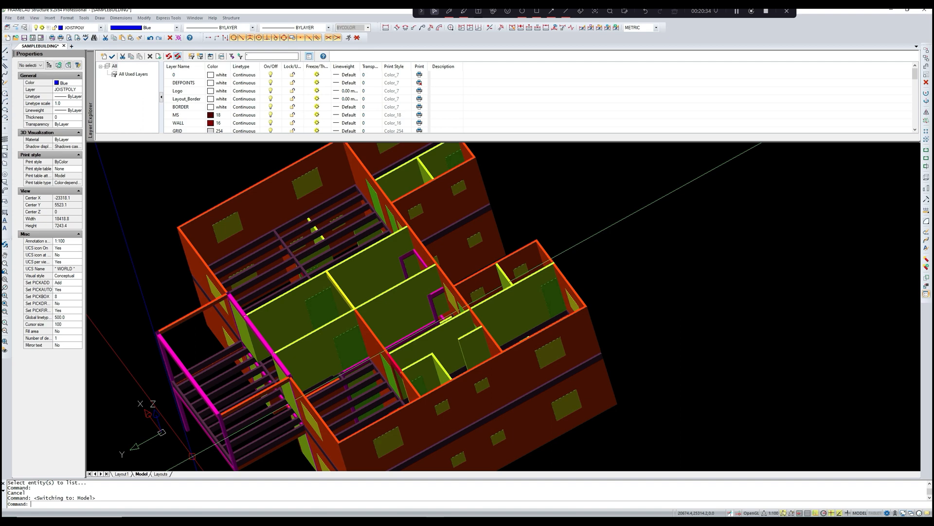
{"action": "type", "text": "P3D"}
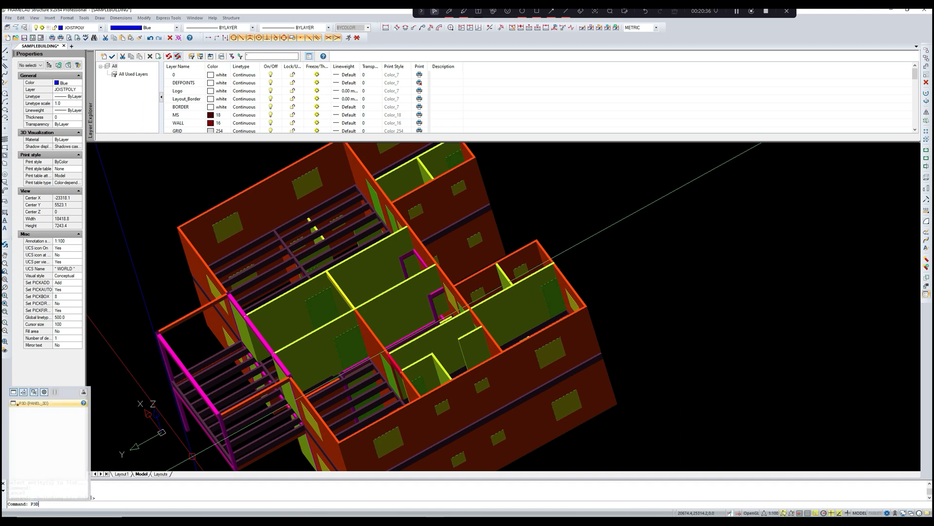
{"action": "key", "text": "Return"}
{"action": "type", "text": "p3D"}
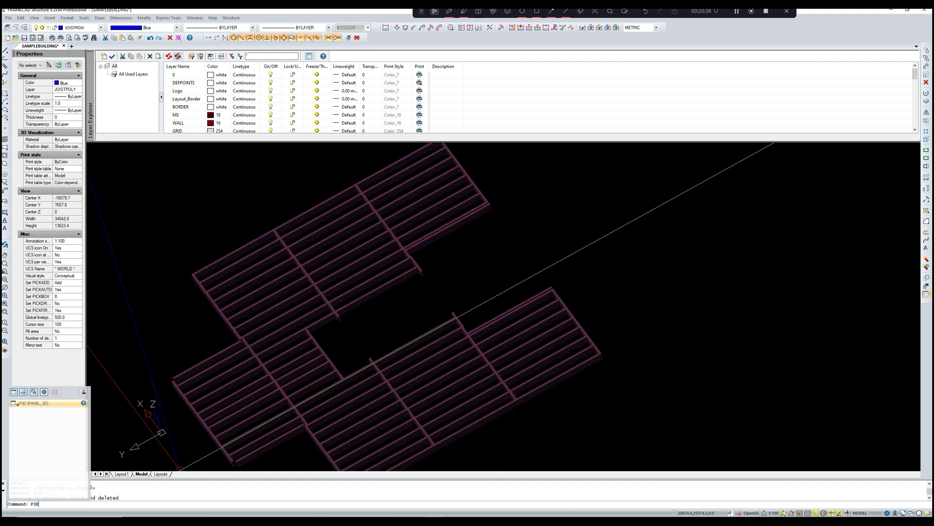
{"action": "key", "text": "Return"}
{"action": "scroll", "coordinate": [484, 299], "scroll_direction": "up", "scroll_amount": 5}
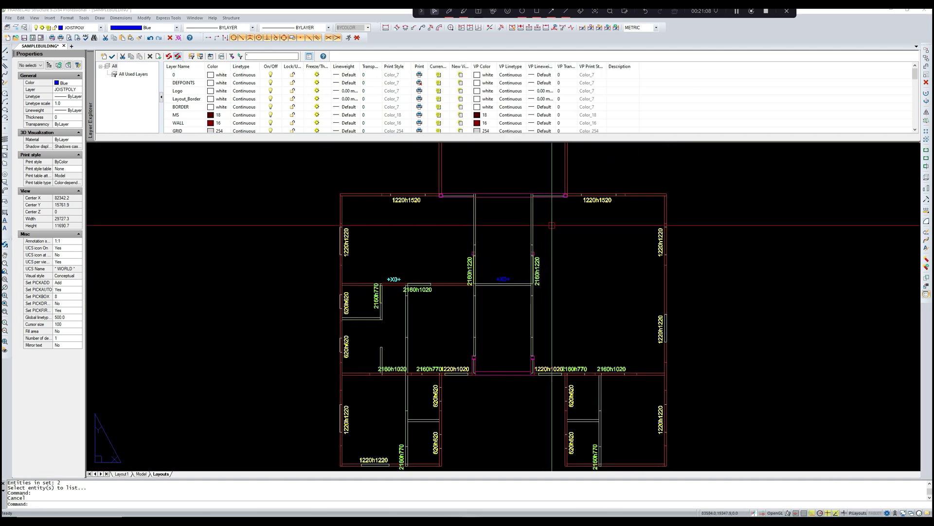
Step: Go from the floor plan sheets to the building section through the staircase and examine its level dimensions
{"action": "scroll", "coordinate": [521, 229], "scroll_direction": "up", "scroll_amount": 2}
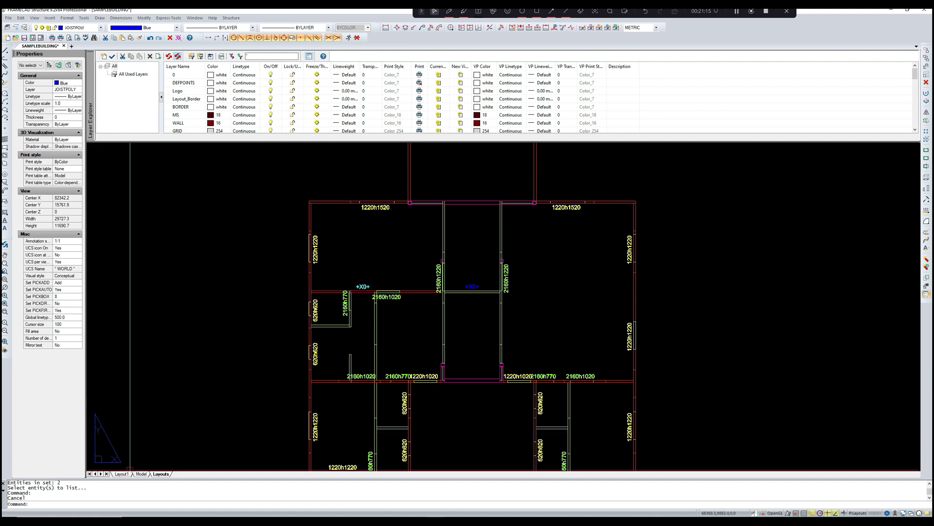
{"action": "scroll", "coordinate": [253, 331], "scroll_direction": "down", "scroll_amount": 5}
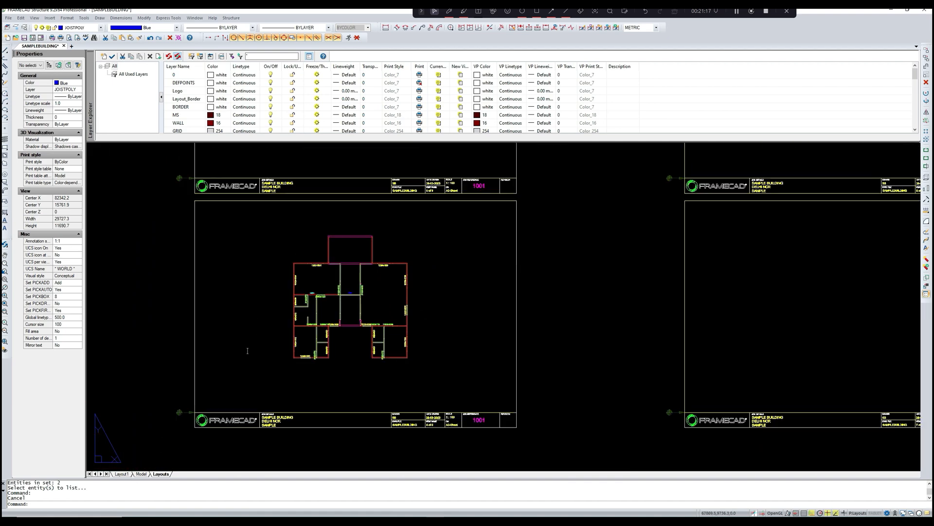
{"action": "middle_click_drag", "start_coordinate": [247, 351], "coordinate": [465, 325]}
{"action": "scroll", "coordinate": [278, 324], "scroll_direction": "down", "scroll_amount": 3}
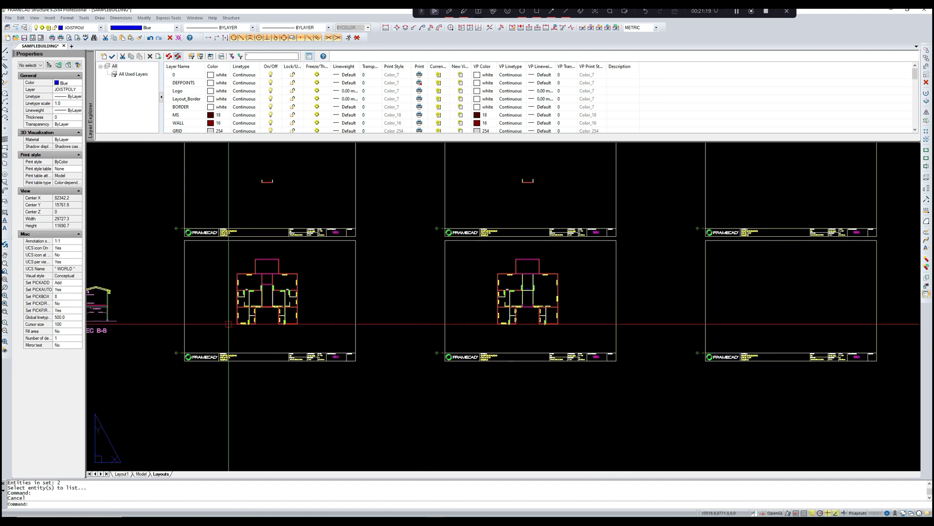
{"action": "middle_click_drag", "start_coordinate": [166, 321], "coordinate": [423, 350]}
{"action": "scroll", "coordinate": [255, 325], "scroll_direction": "up", "scroll_amount": 8}
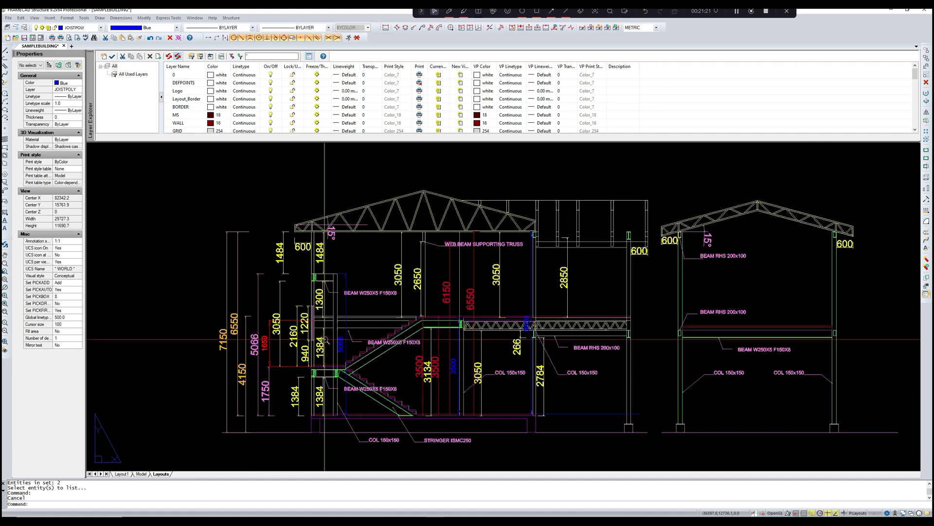
{"action": "middle_click_drag", "start_coordinate": [325, 339], "coordinate": [324, 322]}
{"action": "middle_click_drag", "start_coordinate": [428, 382], "coordinate": [390, 385]}
{"action": "scroll", "coordinate": [390, 385], "scroll_direction": "up", "scroll_amount": 3}
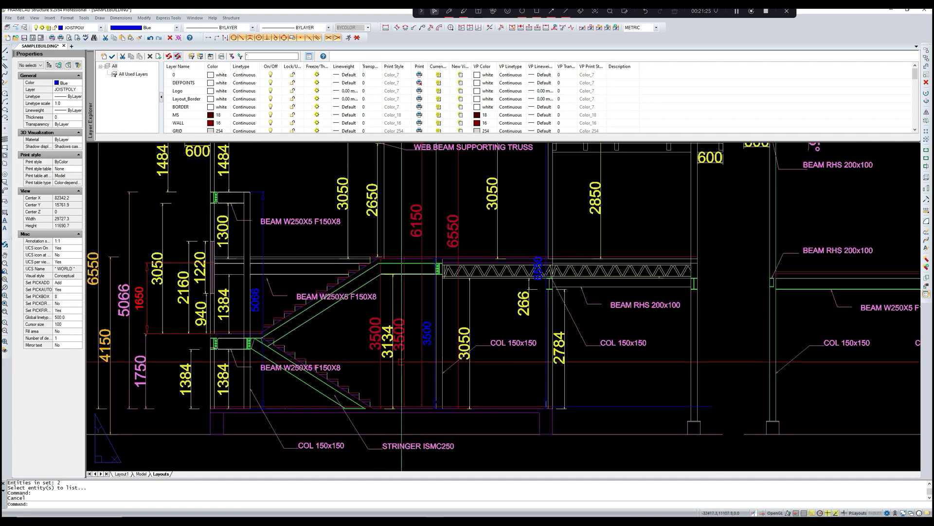
Step: Check the heights of the upper stair landing and the webbed floor beam on the staircase section
{"action": "scroll", "coordinate": [382, 263], "scroll_direction": "up", "scroll_amount": 2}
{"action": "scroll", "coordinate": [381, 263], "scroll_direction": "up", "scroll_amount": 1}
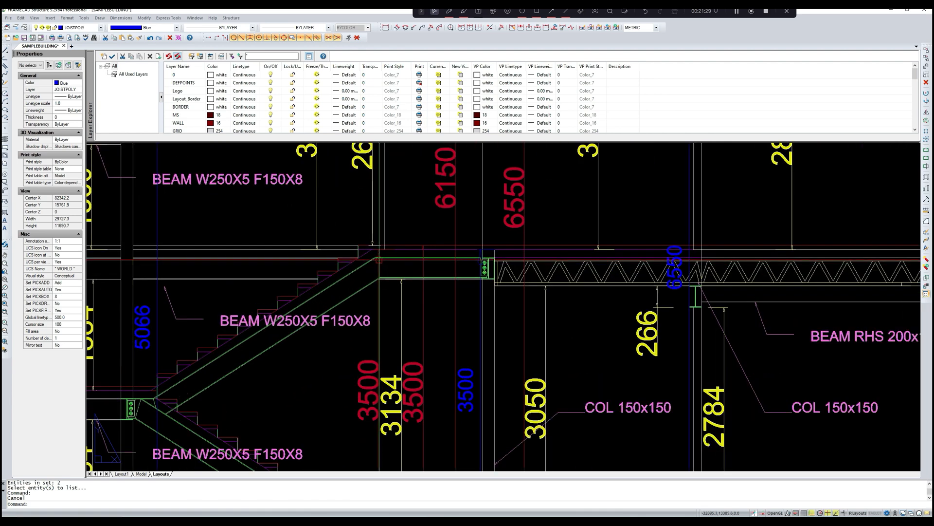
{"action": "scroll", "coordinate": [379, 261], "scroll_direction": "down", "scroll_amount": 2}
{"action": "middle_click_drag", "start_coordinate": [379, 417], "coordinate": [381, 396]}
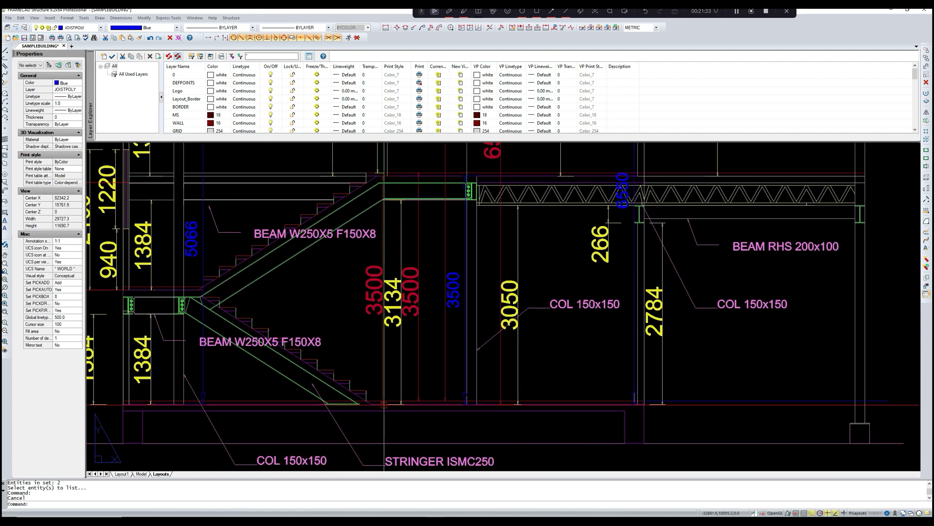
{"action": "scroll", "coordinate": [382, 404], "scroll_direction": "down", "scroll_amount": 1}
{"action": "middle_click_drag", "start_coordinate": [393, 369], "coordinate": [386, 395]}
{"action": "scroll", "coordinate": [386, 395], "scroll_direction": "down", "scroll_amount": 5}
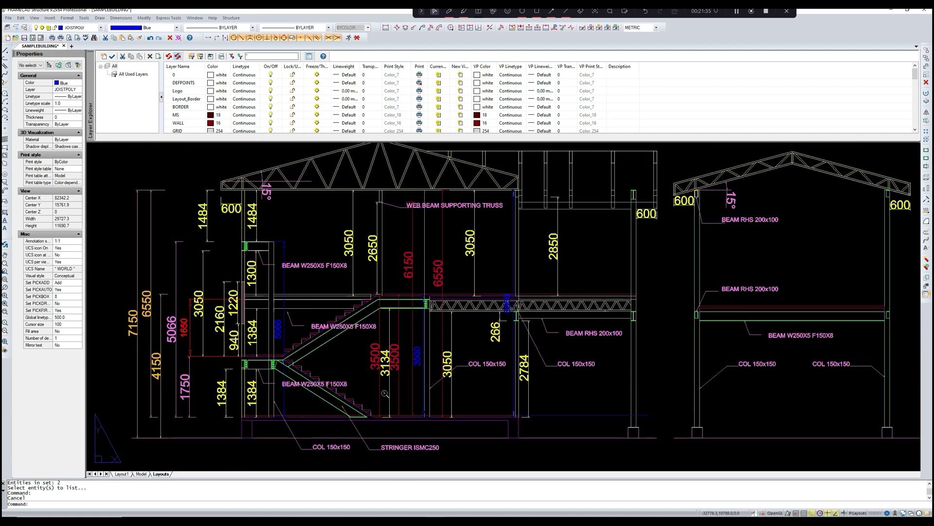
{"action": "scroll", "coordinate": [379, 346], "scroll_direction": "up", "scroll_amount": 5}
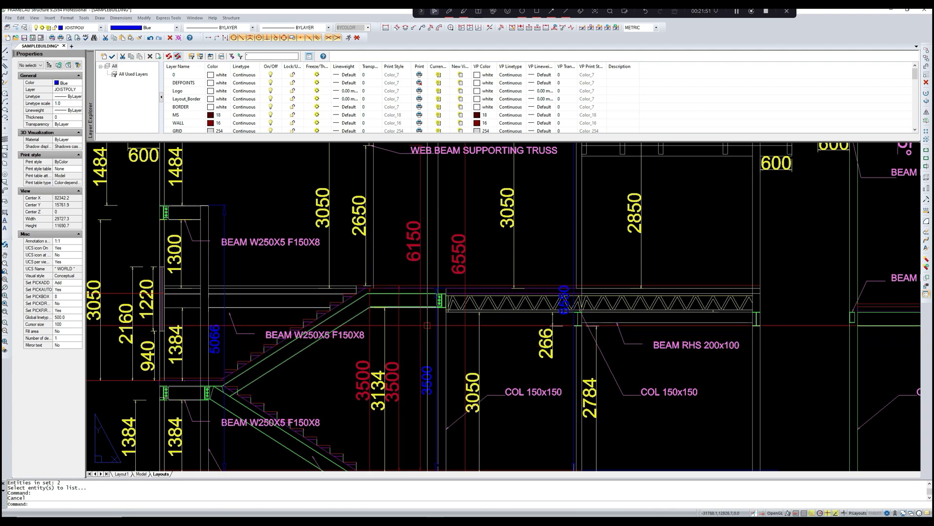
{"action": "scroll", "coordinate": [438, 317], "scroll_direction": "down", "scroll_amount": 3}
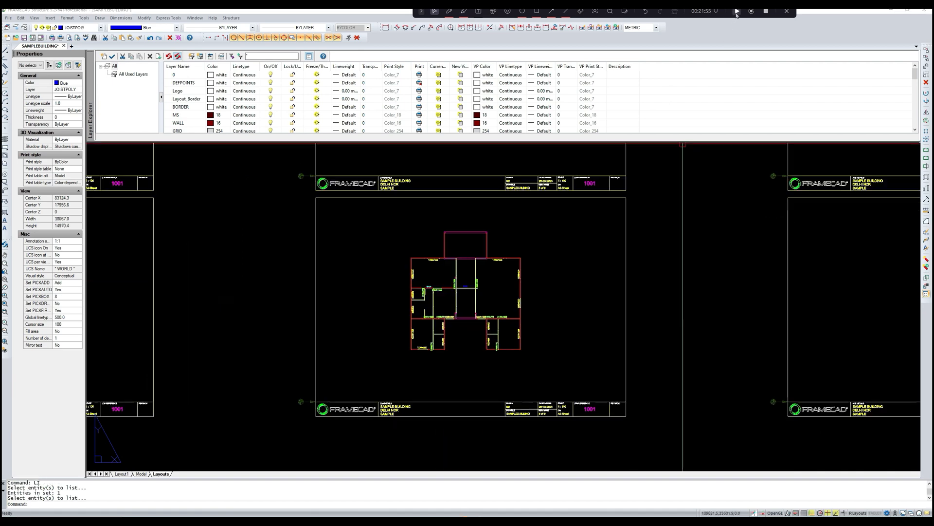
Step: Set the Reduced Level of the upper-floor cross-wall panel meeting the stairwell to 3500, declining to update heights for the same top plate level
{"action": "scroll", "coordinate": [507, 304], "scroll_direction": "up", "scroll_amount": 3}
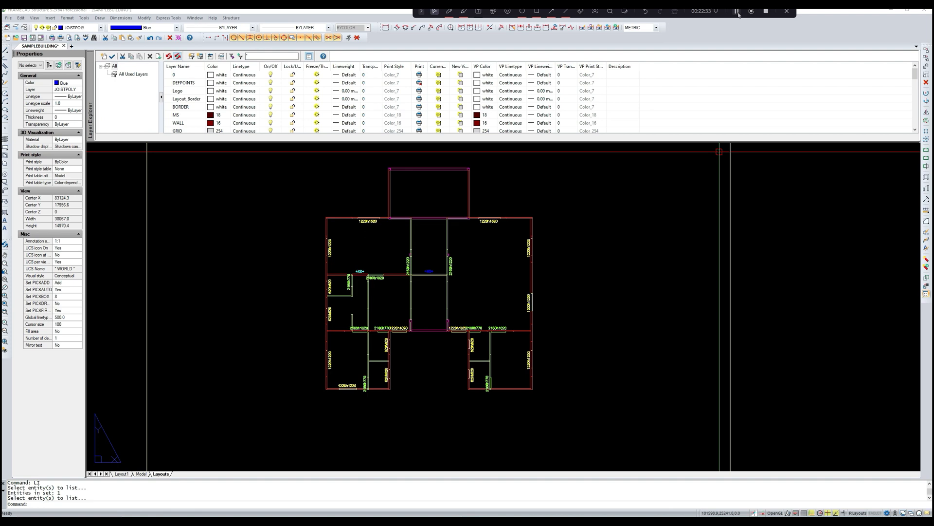
{"action": "scroll", "coordinate": [386, 300], "scroll_direction": "up", "scroll_amount": 1}
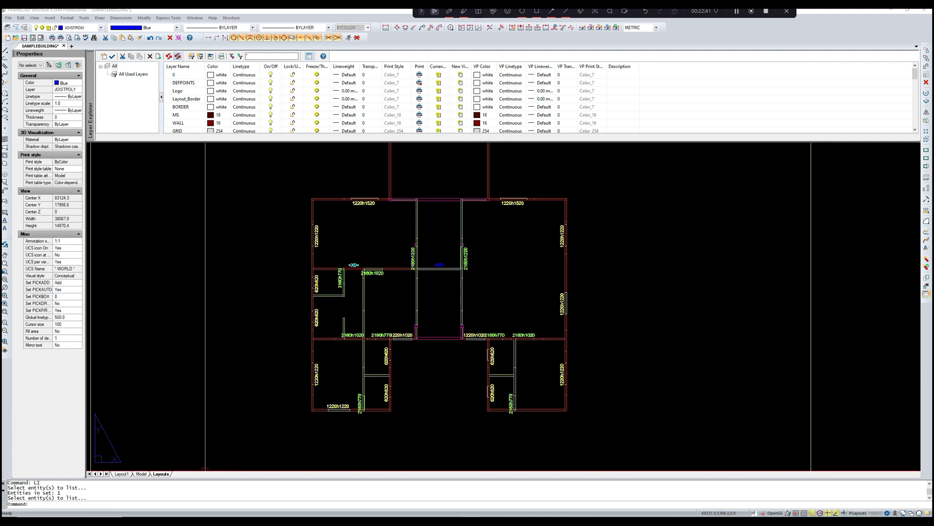
{"action": "type", "text": "LI"}
{"action": "key", "text": "Return"}
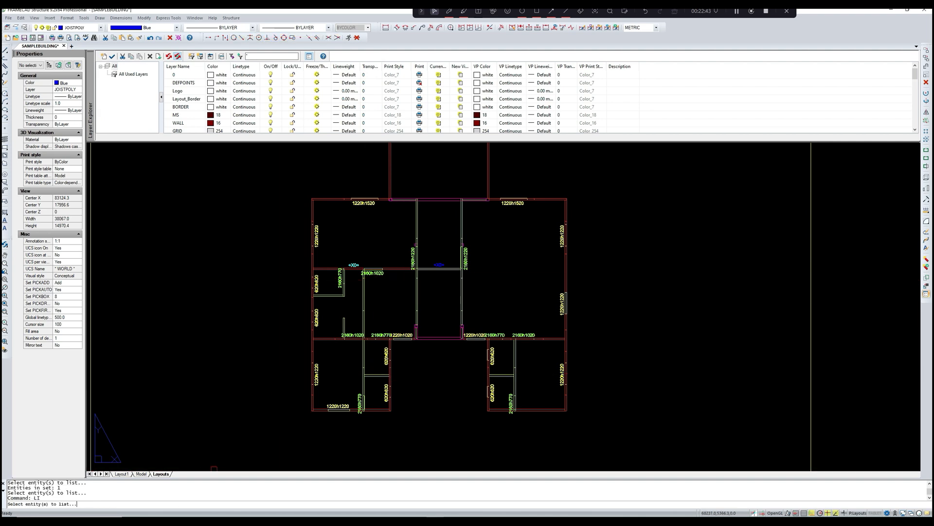
{"action": "left_click", "coordinate": [400, 268]}
{"action": "key", "text": "Return"}
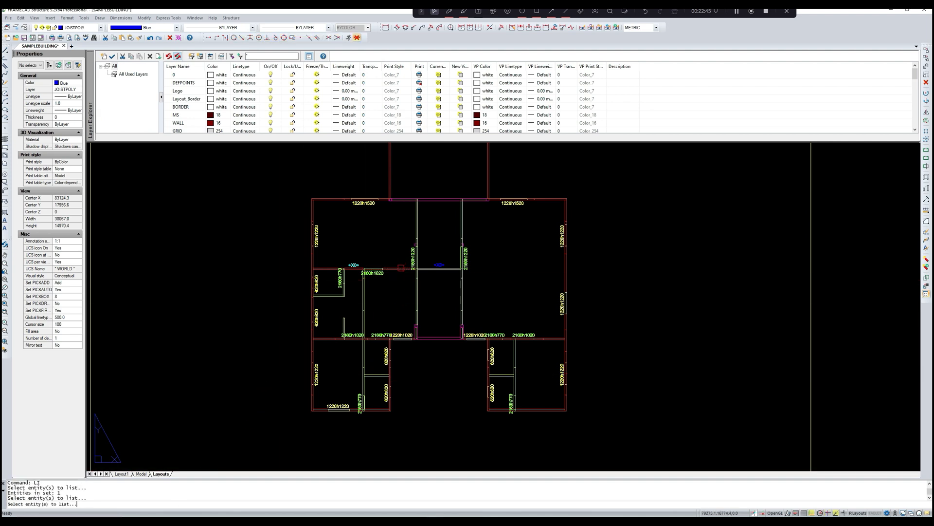
{"action": "left_click_drag", "start_coordinate": [513, 236], "coordinate": [508, 253]}
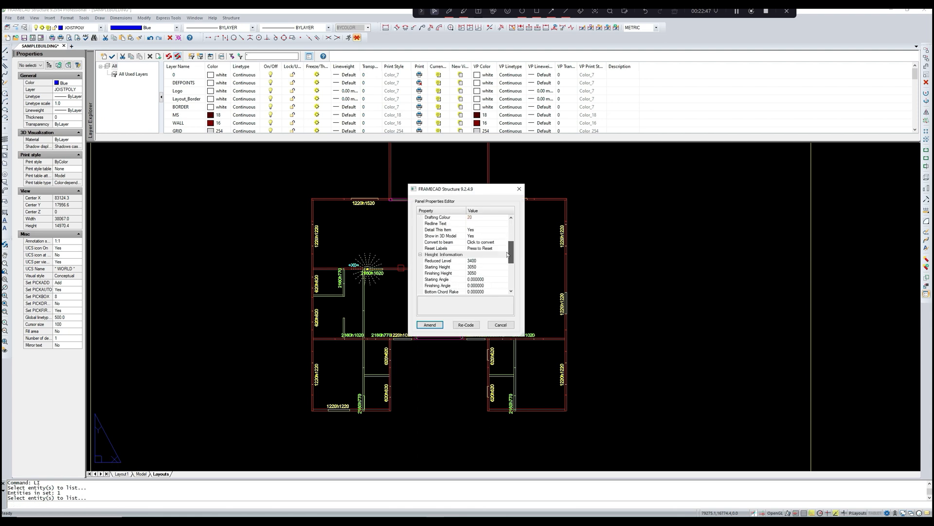
{"action": "left_click", "coordinate": [487, 261]}
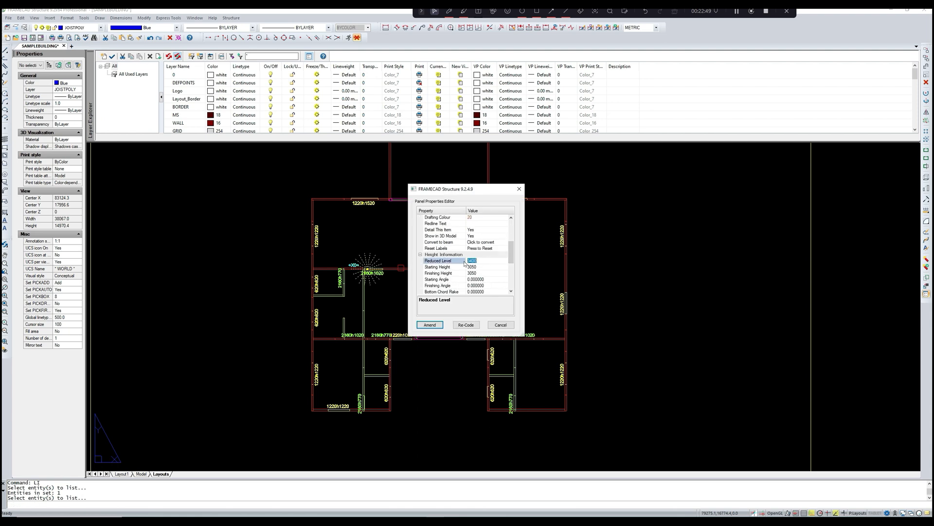
{"action": "type", "text": "35"}
{"action": "left_click", "coordinate": [430, 325]}
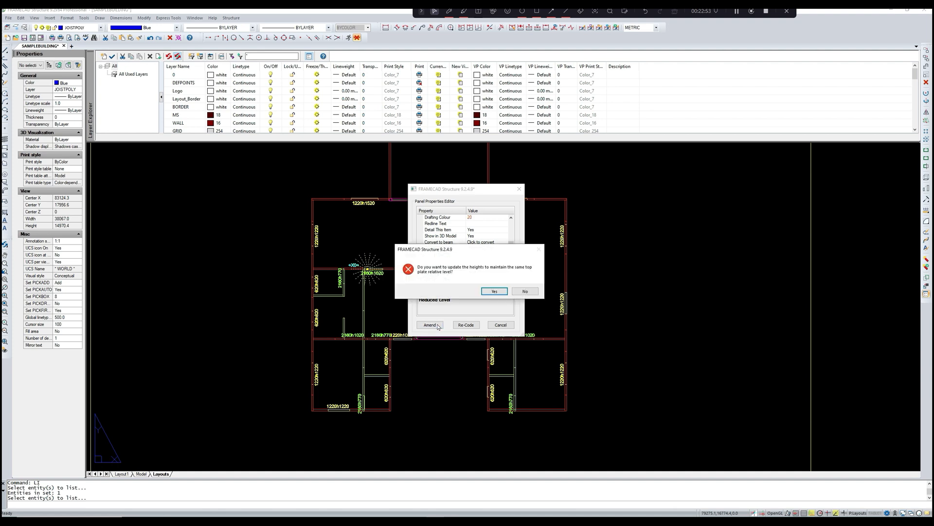
{"action": "left_click", "coordinate": [525, 291]}
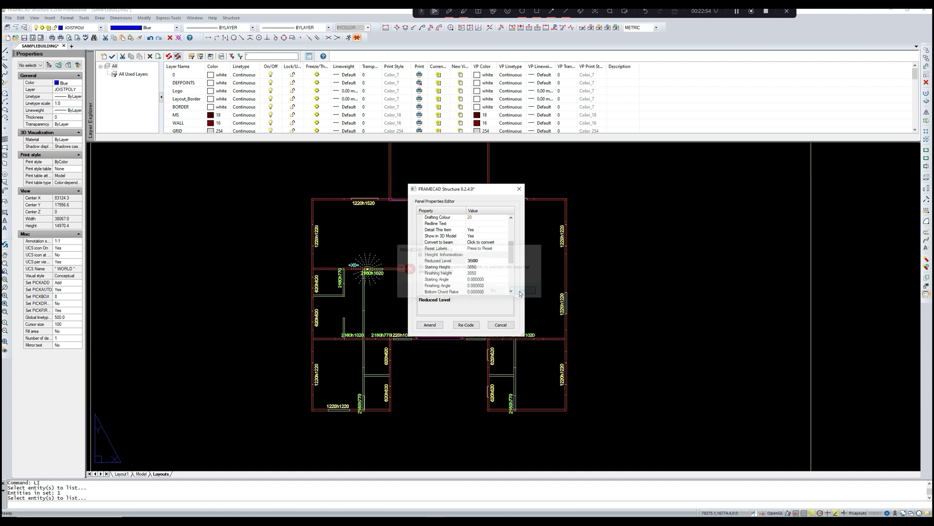
{"action": "left_click", "coordinate": [428, 326]}
Step: Switch from the floor sheets to model space and rebuild the 3D panels with P3D and the joists with J3D
{"action": "scroll", "coordinate": [424, 298], "scroll_direction": "up", "scroll_amount": 2}
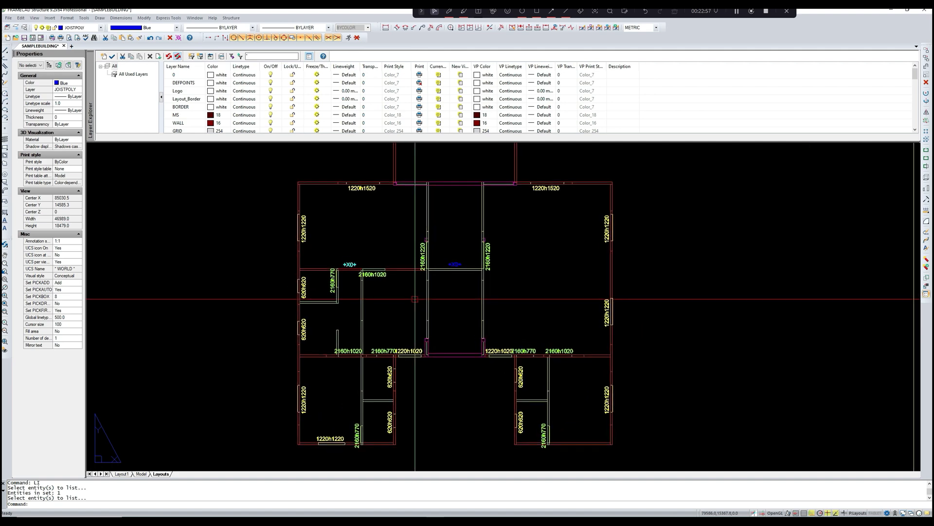
{"action": "scroll", "coordinate": [414, 299], "scroll_direction": "down", "scroll_amount": 1}
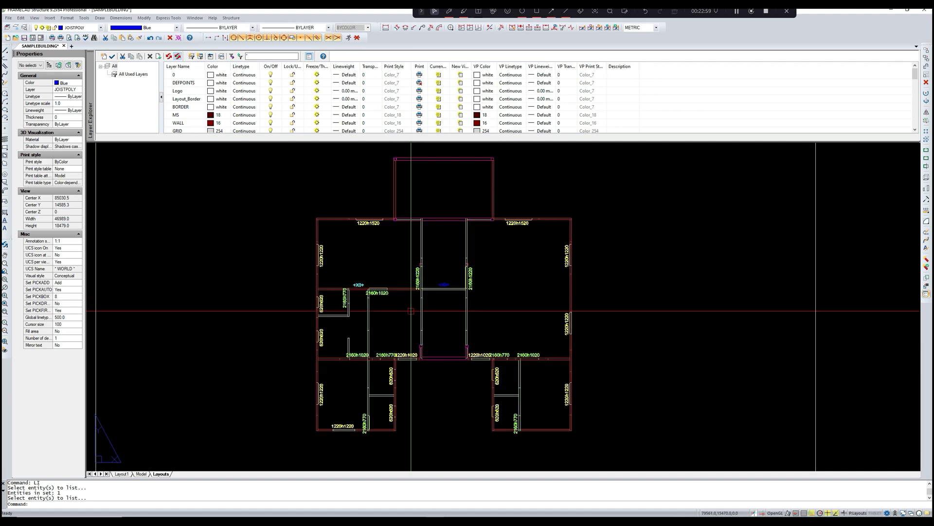
{"action": "middle_click_drag", "start_coordinate": [411, 311], "coordinate": [410, 318]}
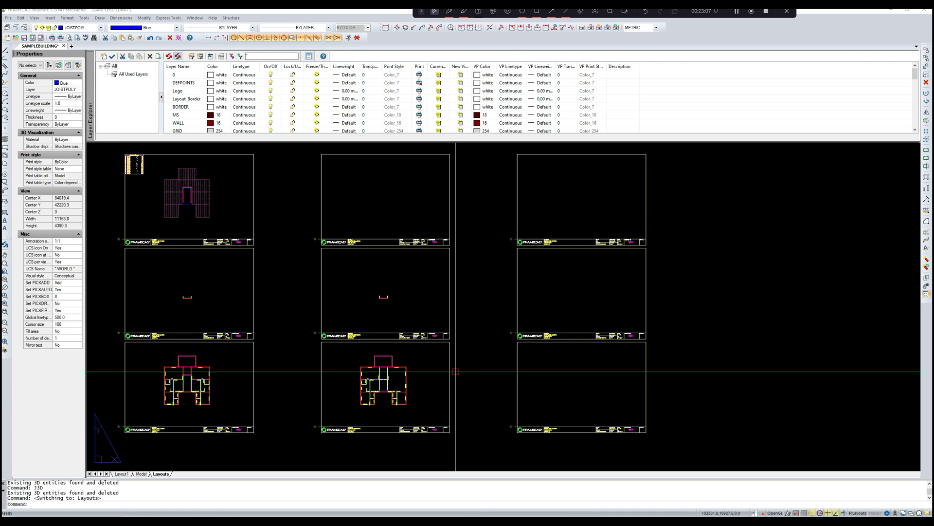
{"action": "scroll", "coordinate": [423, 359], "scroll_direction": "up", "scroll_amount": 3}
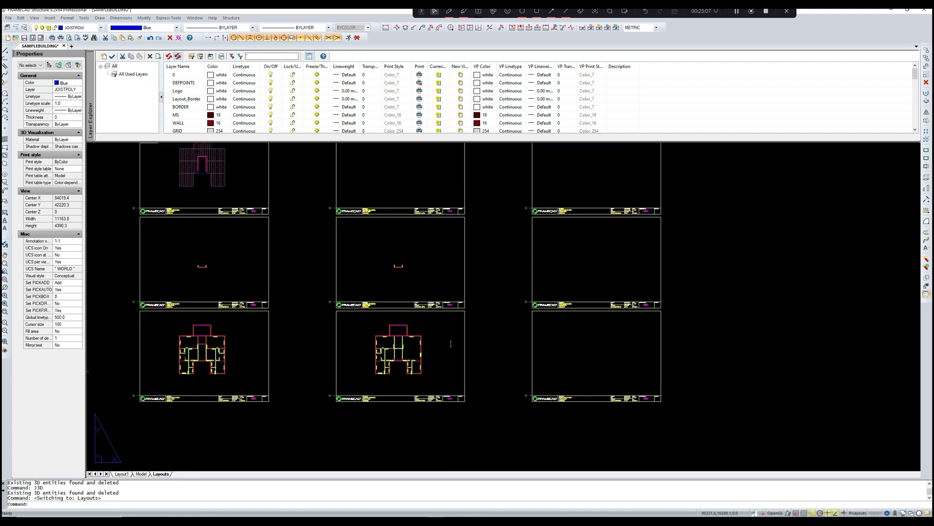
{"action": "scroll", "coordinate": [424, 360], "scroll_direction": "up", "scroll_amount": 3}
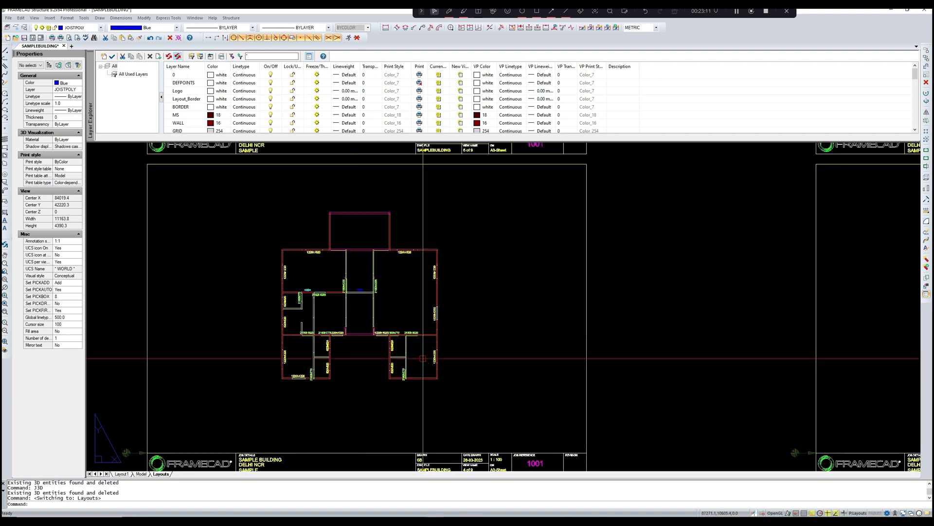
{"action": "mouse_move", "coordinate": [423, 359]}
{"action": "middle_mouse_down"}
{"action": "mouse_move", "coordinate": [440, 350]}
{"action": "mouse_move", "coordinate": [440, 360]}
{"action": "middle_mouse_up"}
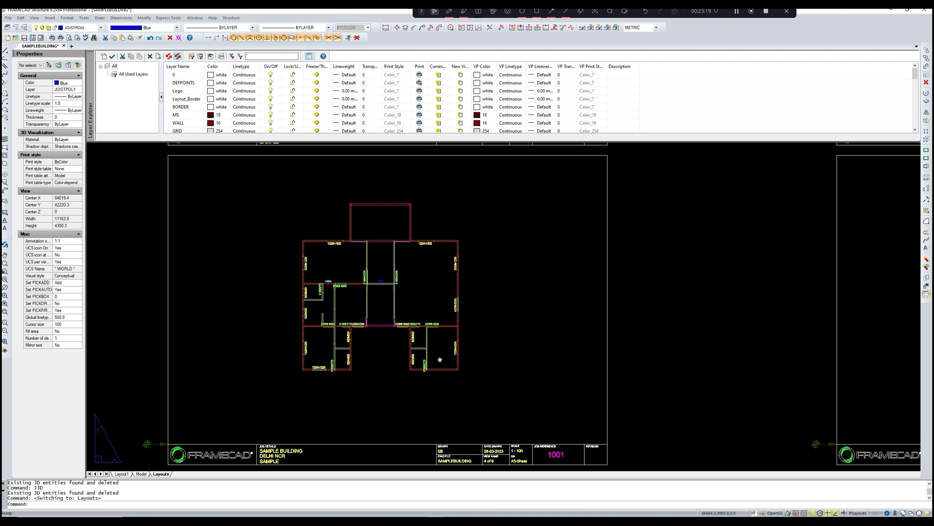
{"action": "middle_click_drag", "start_coordinate": [440, 360], "coordinate": [440, 361]}
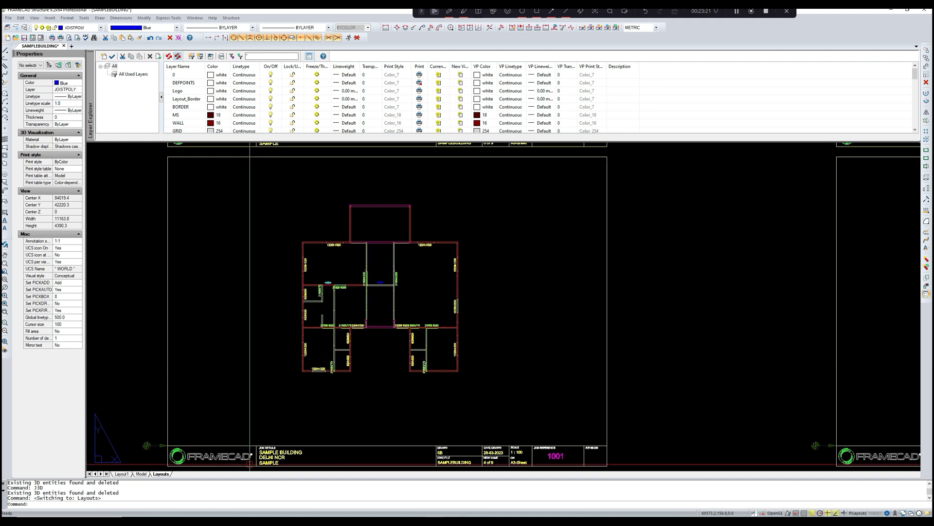
{"action": "left_click", "coordinate": [142, 475]}
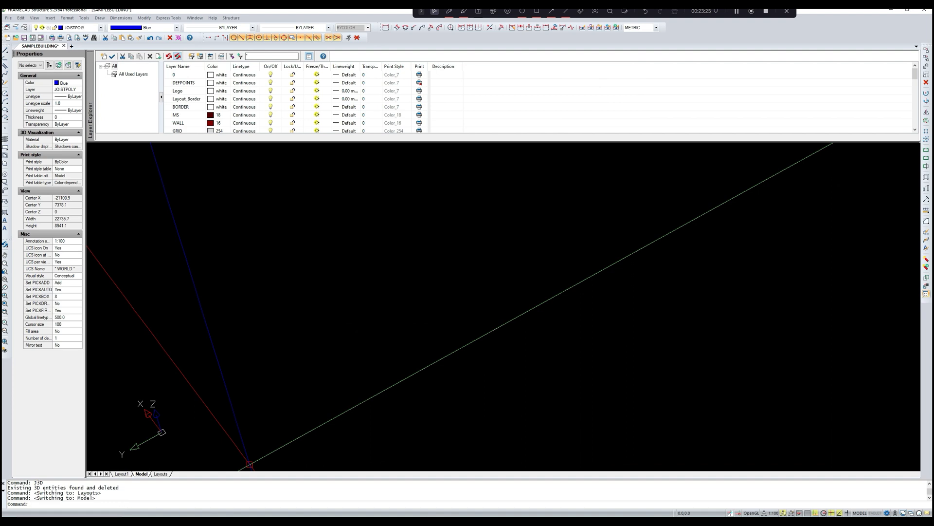
{"action": "type", "text": "P3D"}
{"action": "key", "text": "Return"}
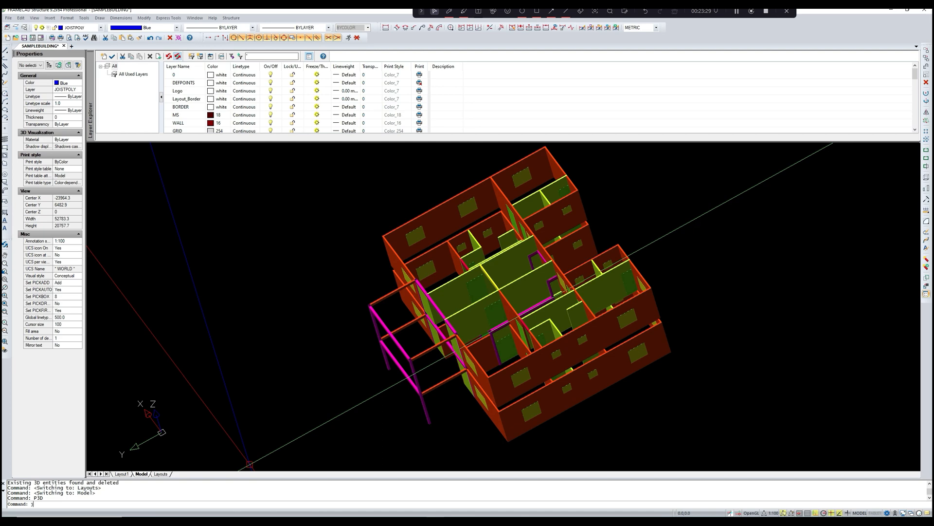
{"action": "type", "text": "J3D"}
{"action": "key", "text": "Return"}
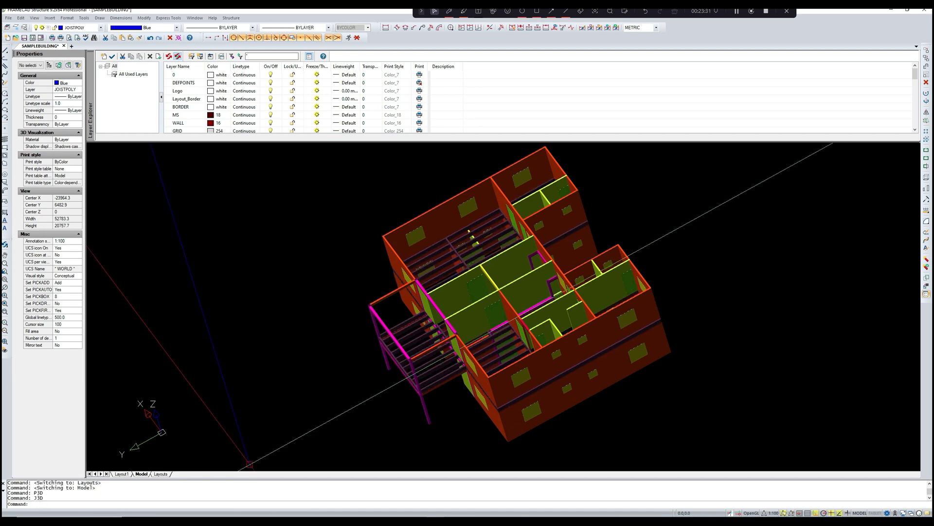
Step: Examine the cross wall, stairwell wall tops and landing beams in the rebuilt 3D model, from close up and as a whole
{"action": "scroll", "coordinate": [418, 346], "scroll_direction": "up", "scroll_amount": 5}
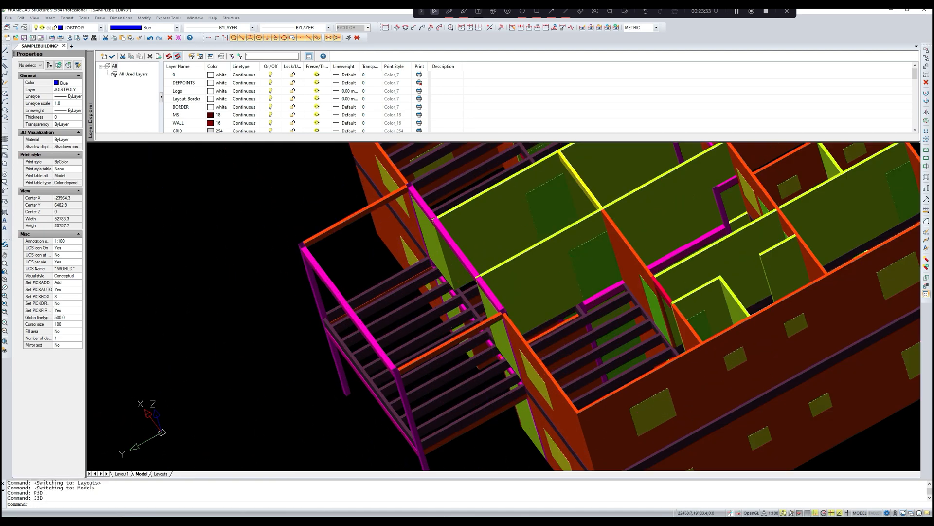
{"action": "scroll", "coordinate": [480, 326], "scroll_direction": "up", "scroll_amount": 5}
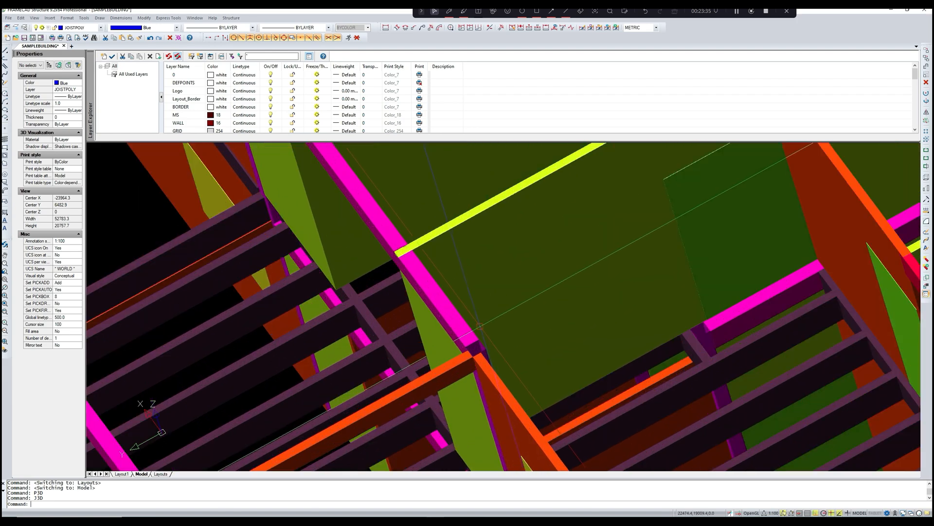
{"action": "scroll", "coordinate": [481, 326], "scroll_direction": "down", "scroll_amount": 6}
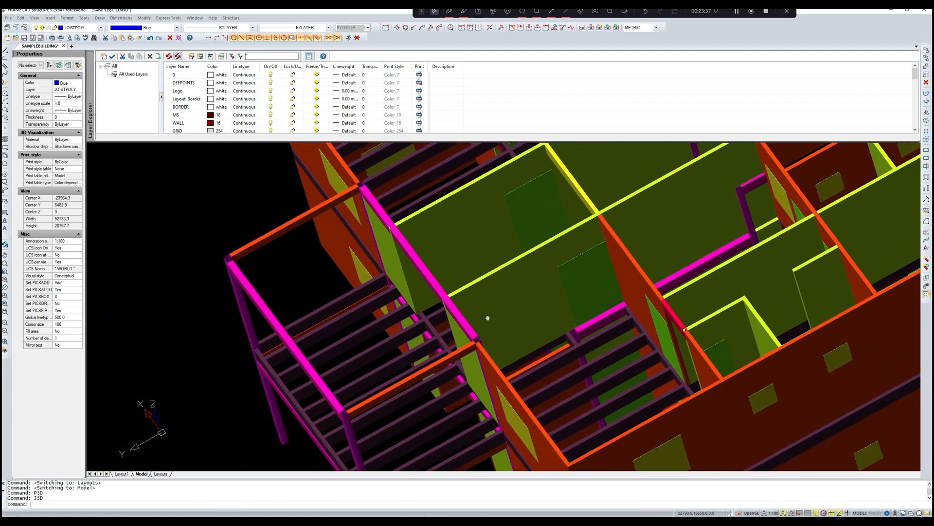
{"action": "scroll", "coordinate": [485, 321], "scroll_direction": "up", "scroll_amount": 5}
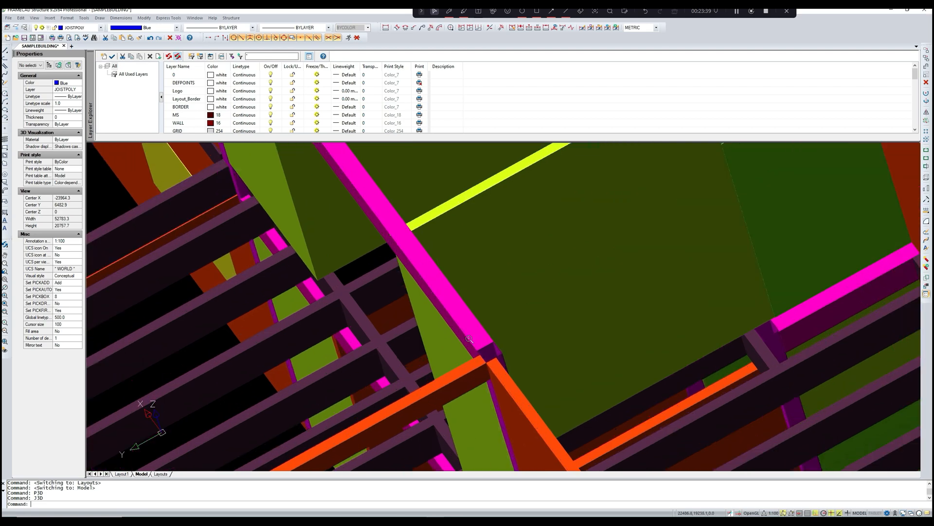
{"action": "scroll", "coordinate": [469, 339], "scroll_direction": "up", "scroll_amount": 4}
{"action": "scroll", "coordinate": [470, 338], "scroll_direction": "down", "scroll_amount": 3}
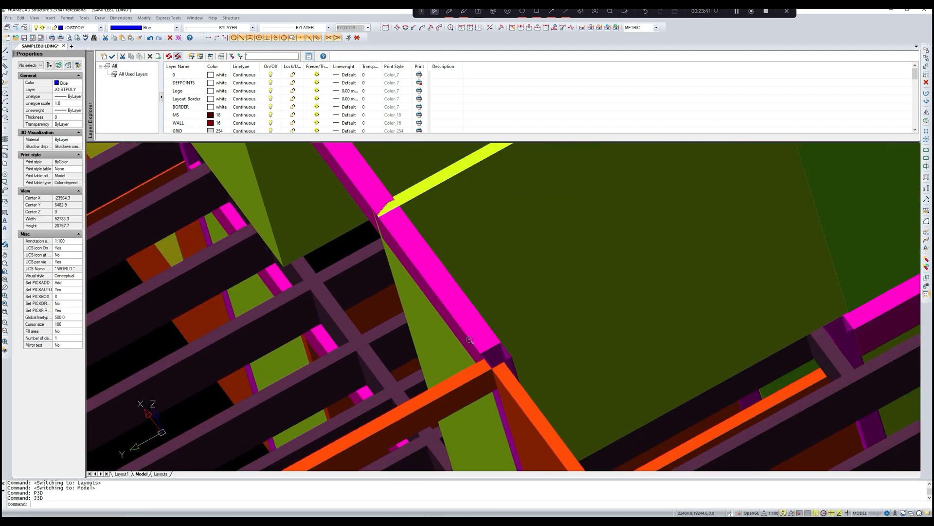
{"action": "scroll", "coordinate": [511, 362], "scroll_direction": "down", "scroll_amount": 5}
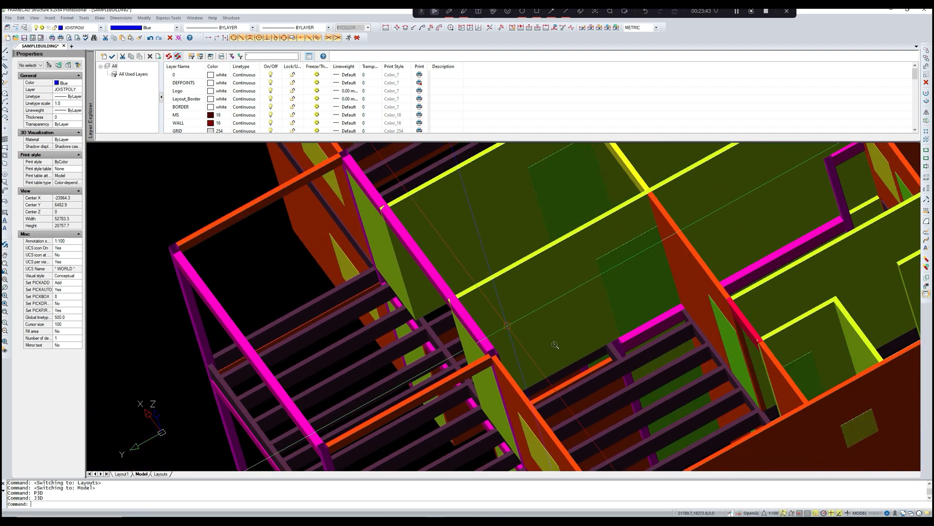
{"action": "scroll", "coordinate": [553, 355], "scroll_direction": "down", "scroll_amount": 1}
{"action": "scroll", "coordinate": [531, 364], "scroll_direction": "down", "scroll_amount": 2}
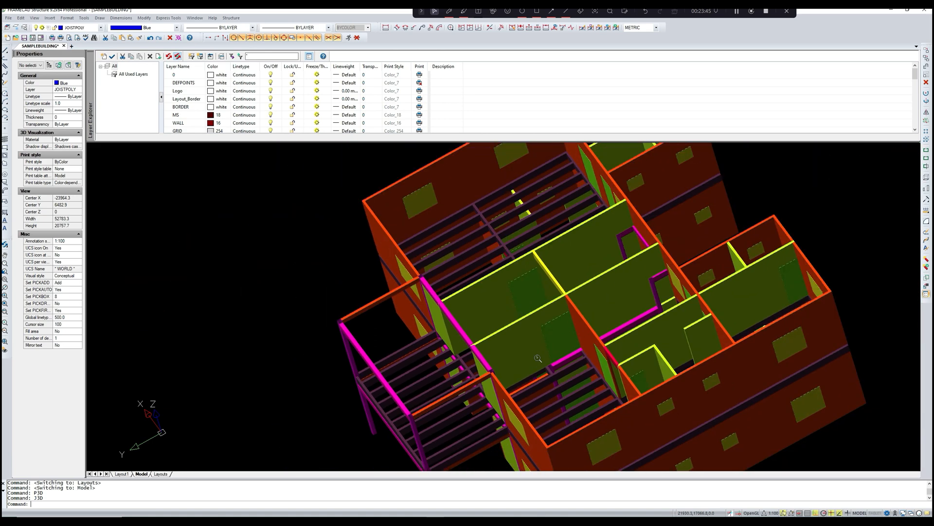
{"action": "middle_click_drag", "start_coordinate": [580, 326], "coordinate": [545, 357]}
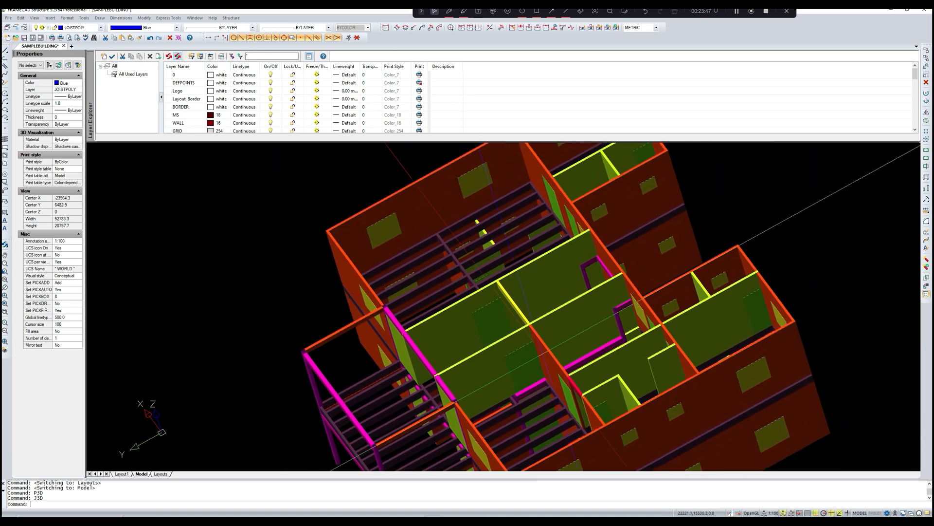
{"action": "scroll", "coordinate": [545, 356], "scroll_direction": "up", "scroll_amount": 2}
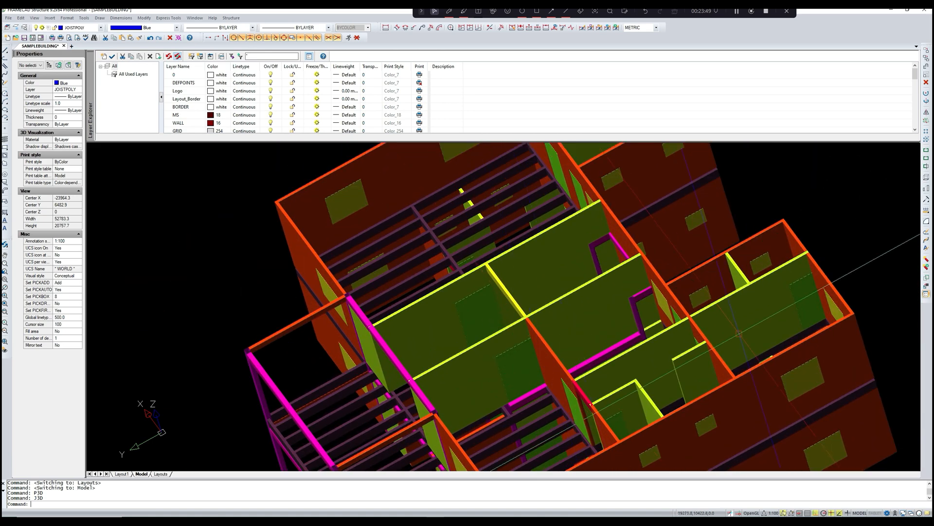
{"action": "middle_click_drag", "start_coordinate": [739, 334], "coordinate": [696, 368]}
{"action": "scroll", "coordinate": [696, 368], "scroll_direction": "down", "scroll_amount": 3}
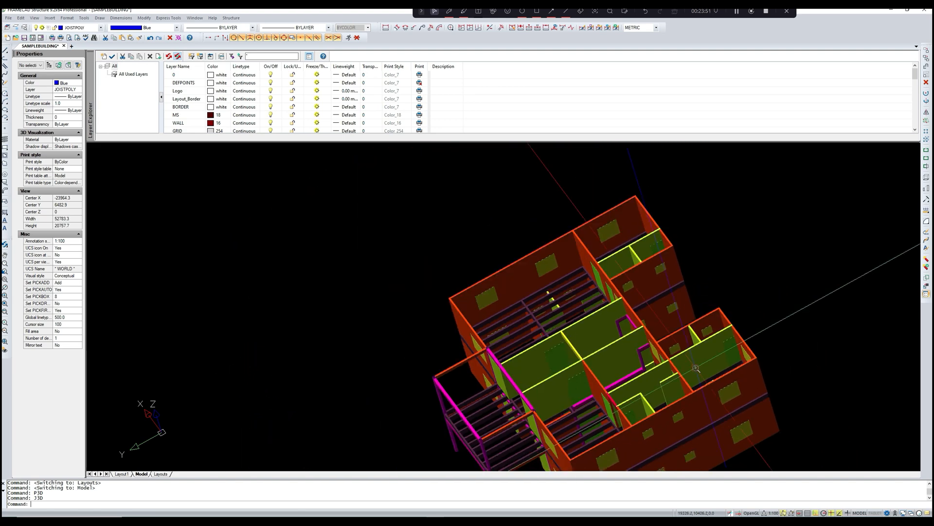
Step: Return to the layout sheets and examine the upper floor plan and building sections A-A and B-B
{"action": "left_click", "coordinate": [161, 474]}
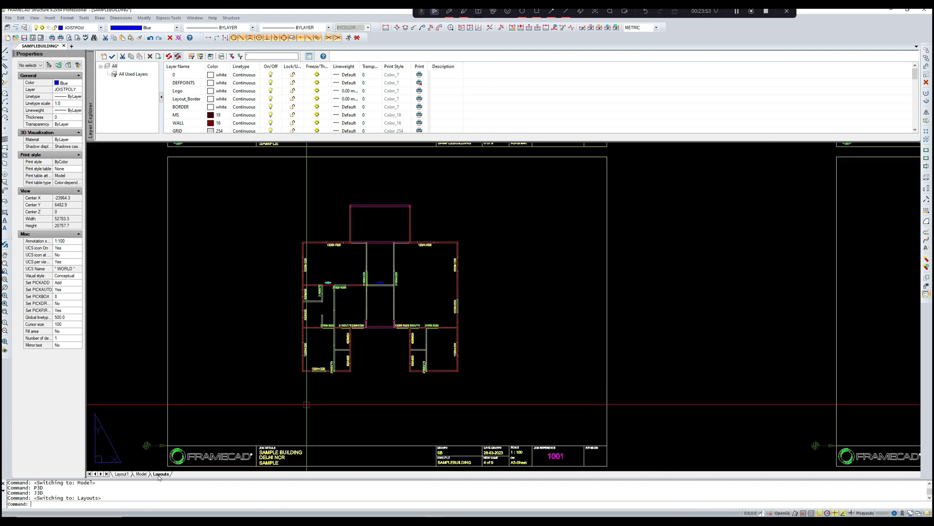
{"action": "scroll", "coordinate": [465, 353], "scroll_direction": "down", "scroll_amount": 3}
{"action": "middle_click_drag", "start_coordinate": [464, 353], "coordinate": [431, 363]}
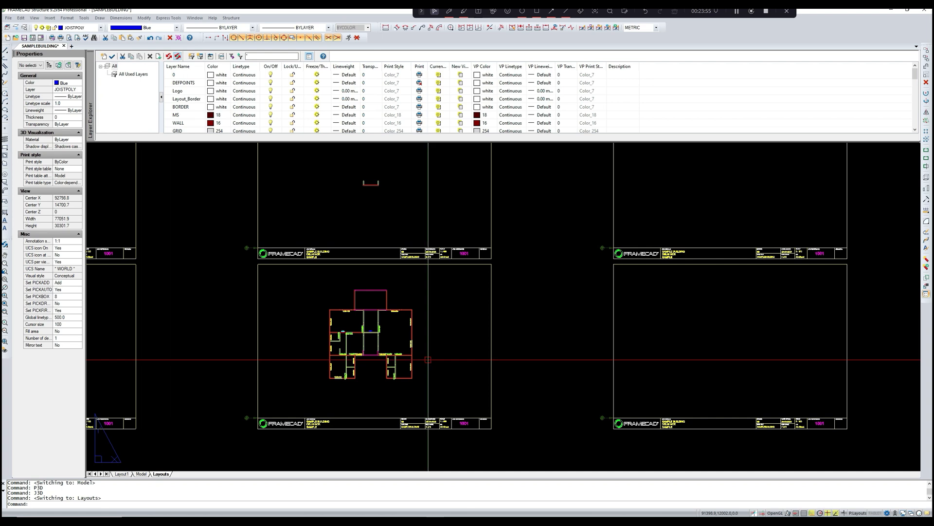
{"action": "scroll", "coordinate": [428, 360], "scroll_direction": "up", "scroll_amount": 2}
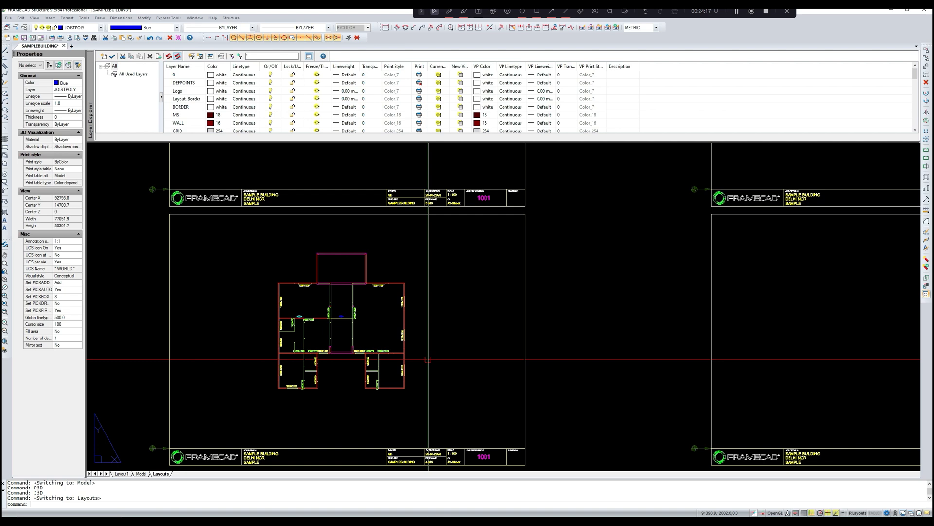
{"action": "scroll", "coordinate": [428, 360], "scroll_direction": "down", "scroll_amount": 8}
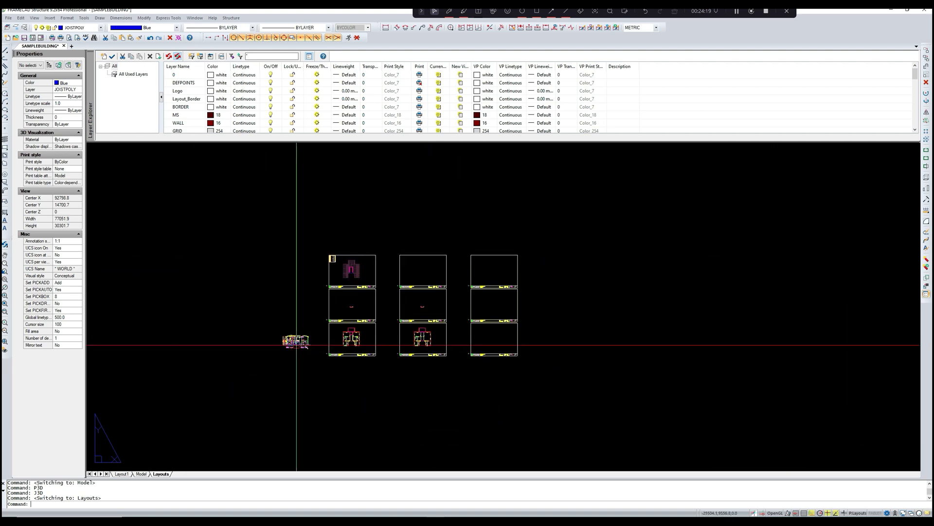
{"action": "scroll", "coordinate": [297, 345], "scroll_direction": "up", "scroll_amount": 6}
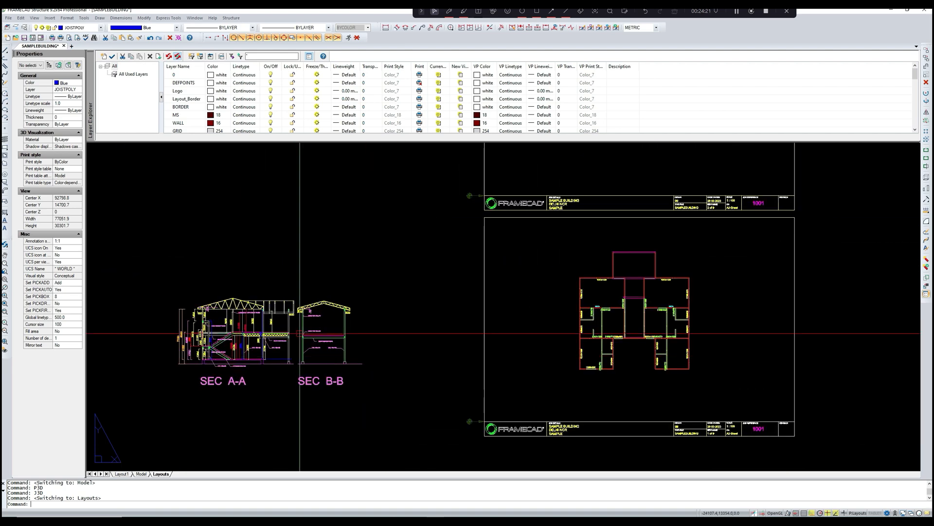
{"action": "scroll", "coordinate": [324, 313], "scroll_direction": "up", "scroll_amount": 2}
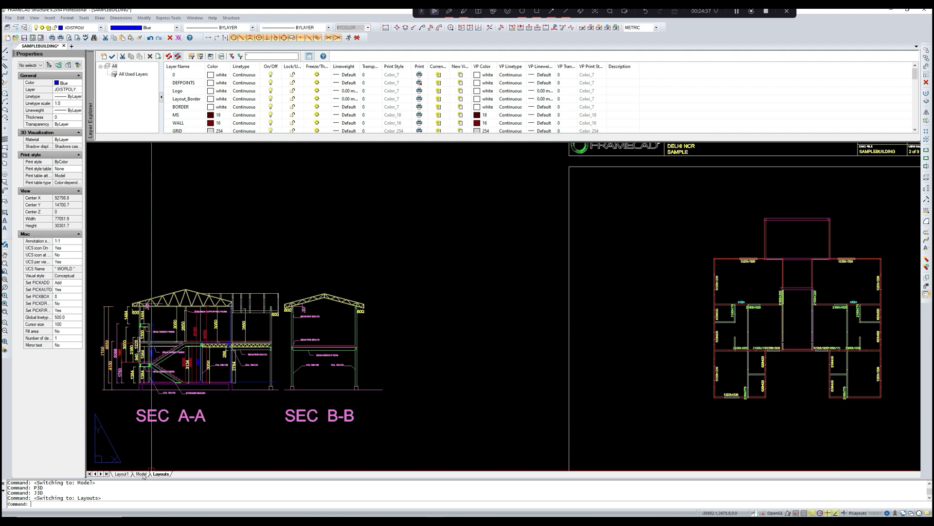
Step: Save the SAMPLEBUILDING drawing
{"action": "scroll", "coordinate": [255, 420], "scroll_direction": "down", "scroll_amount": 3}
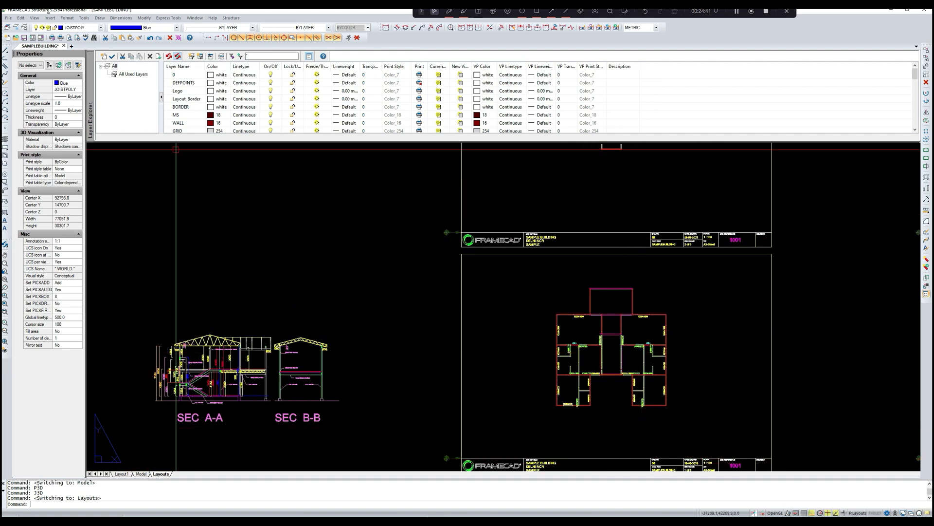
{"action": "left_click", "coordinate": [9, 18]}
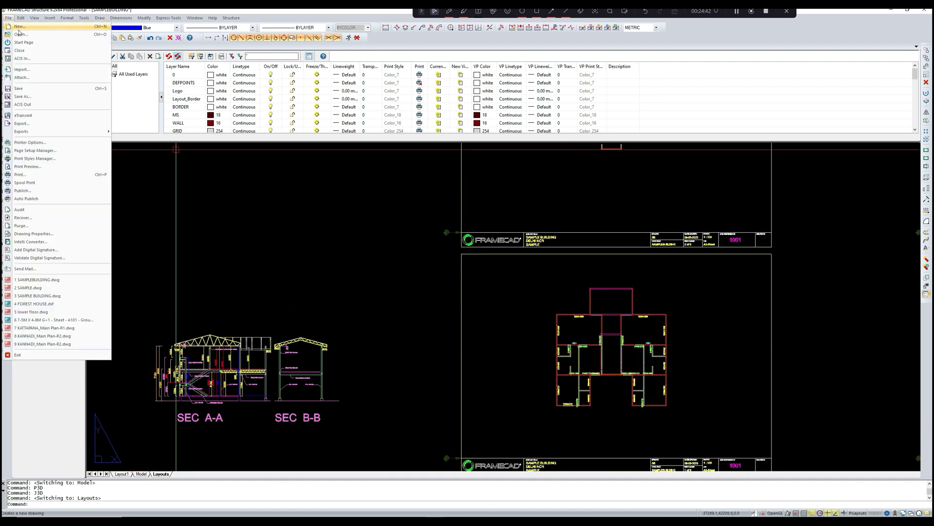
{"action": "left_click", "coordinate": [20, 89]}
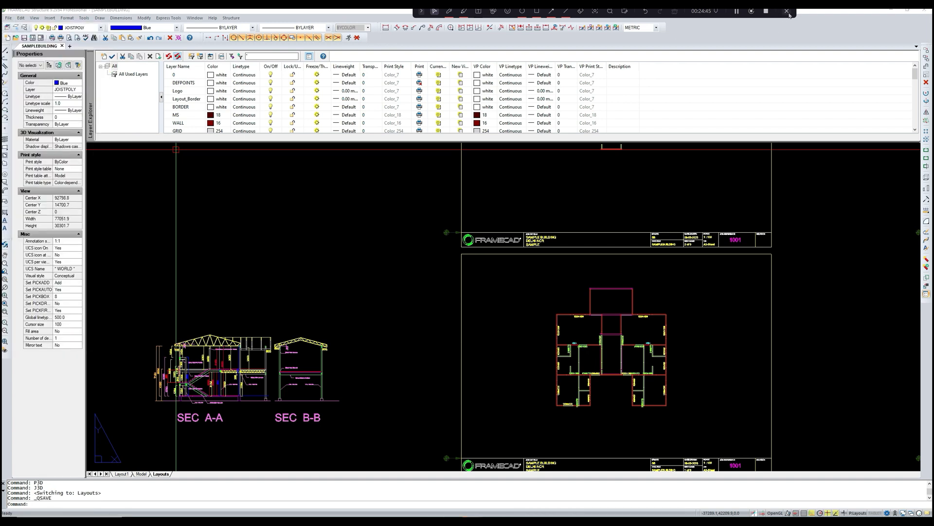